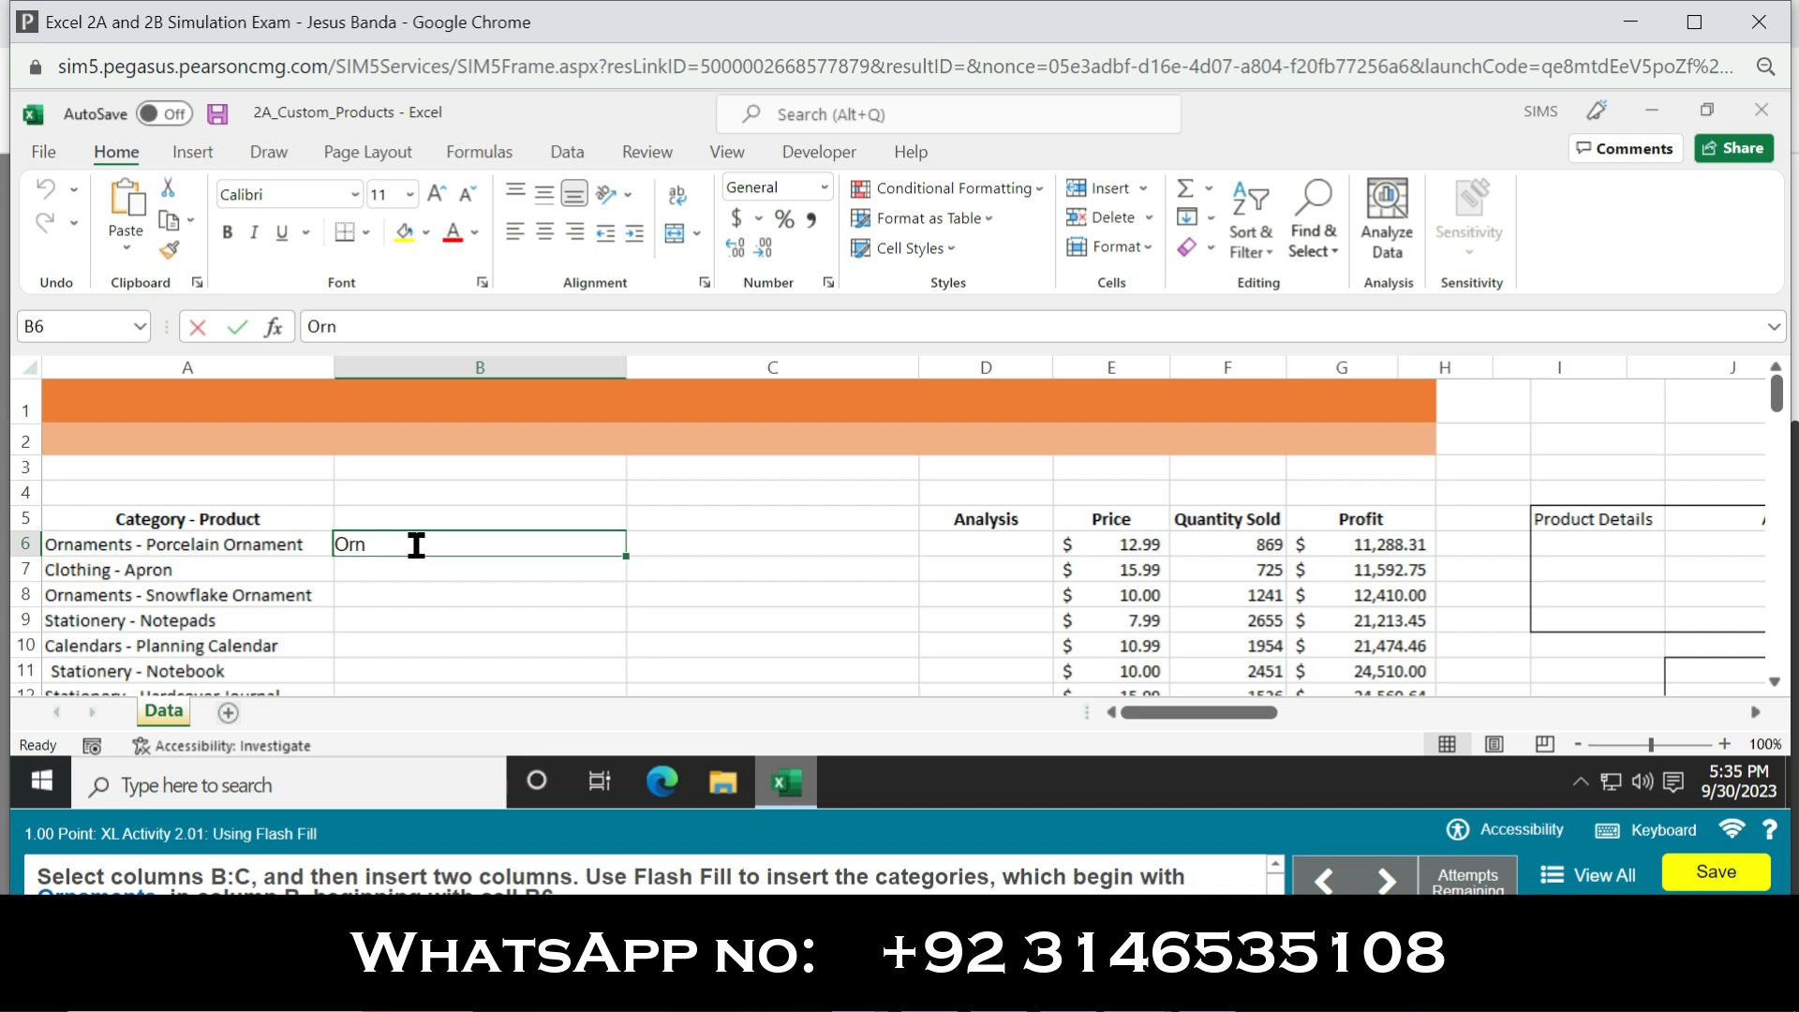
Enter Ornaments in cell B6 and use Flash Fill to complete the categories down column B.
text(aments)
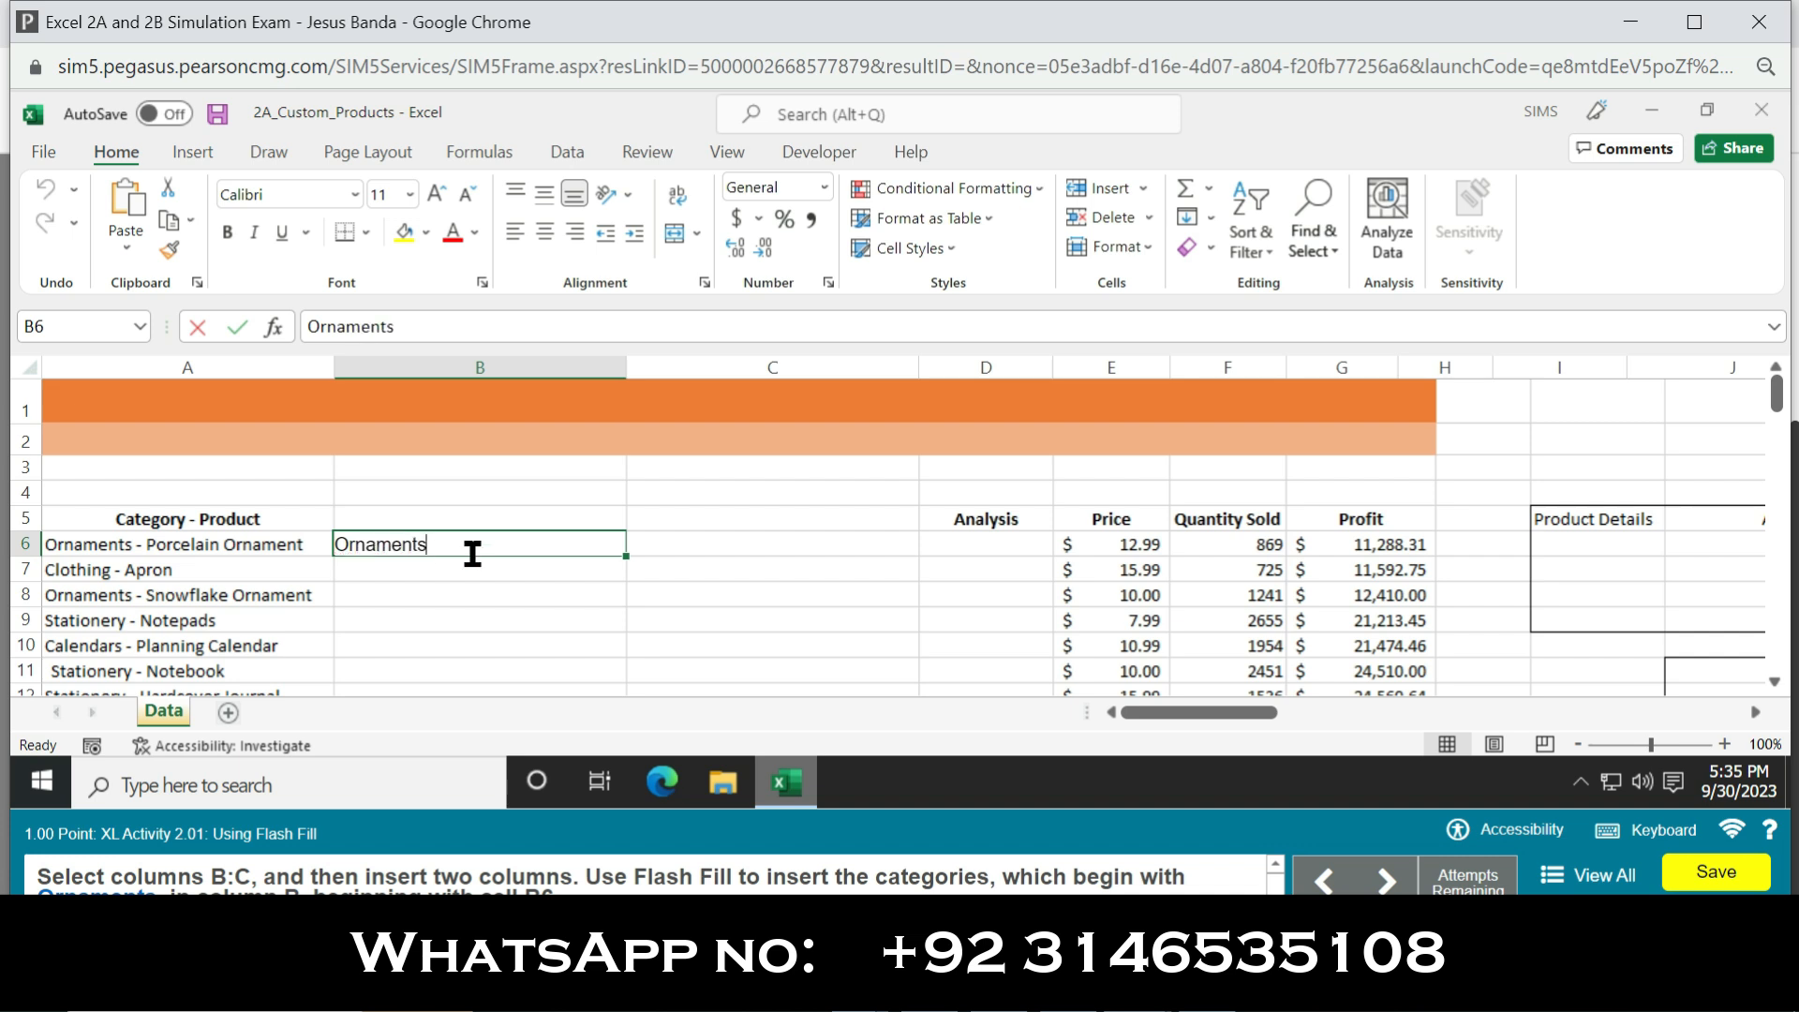
key(Return)
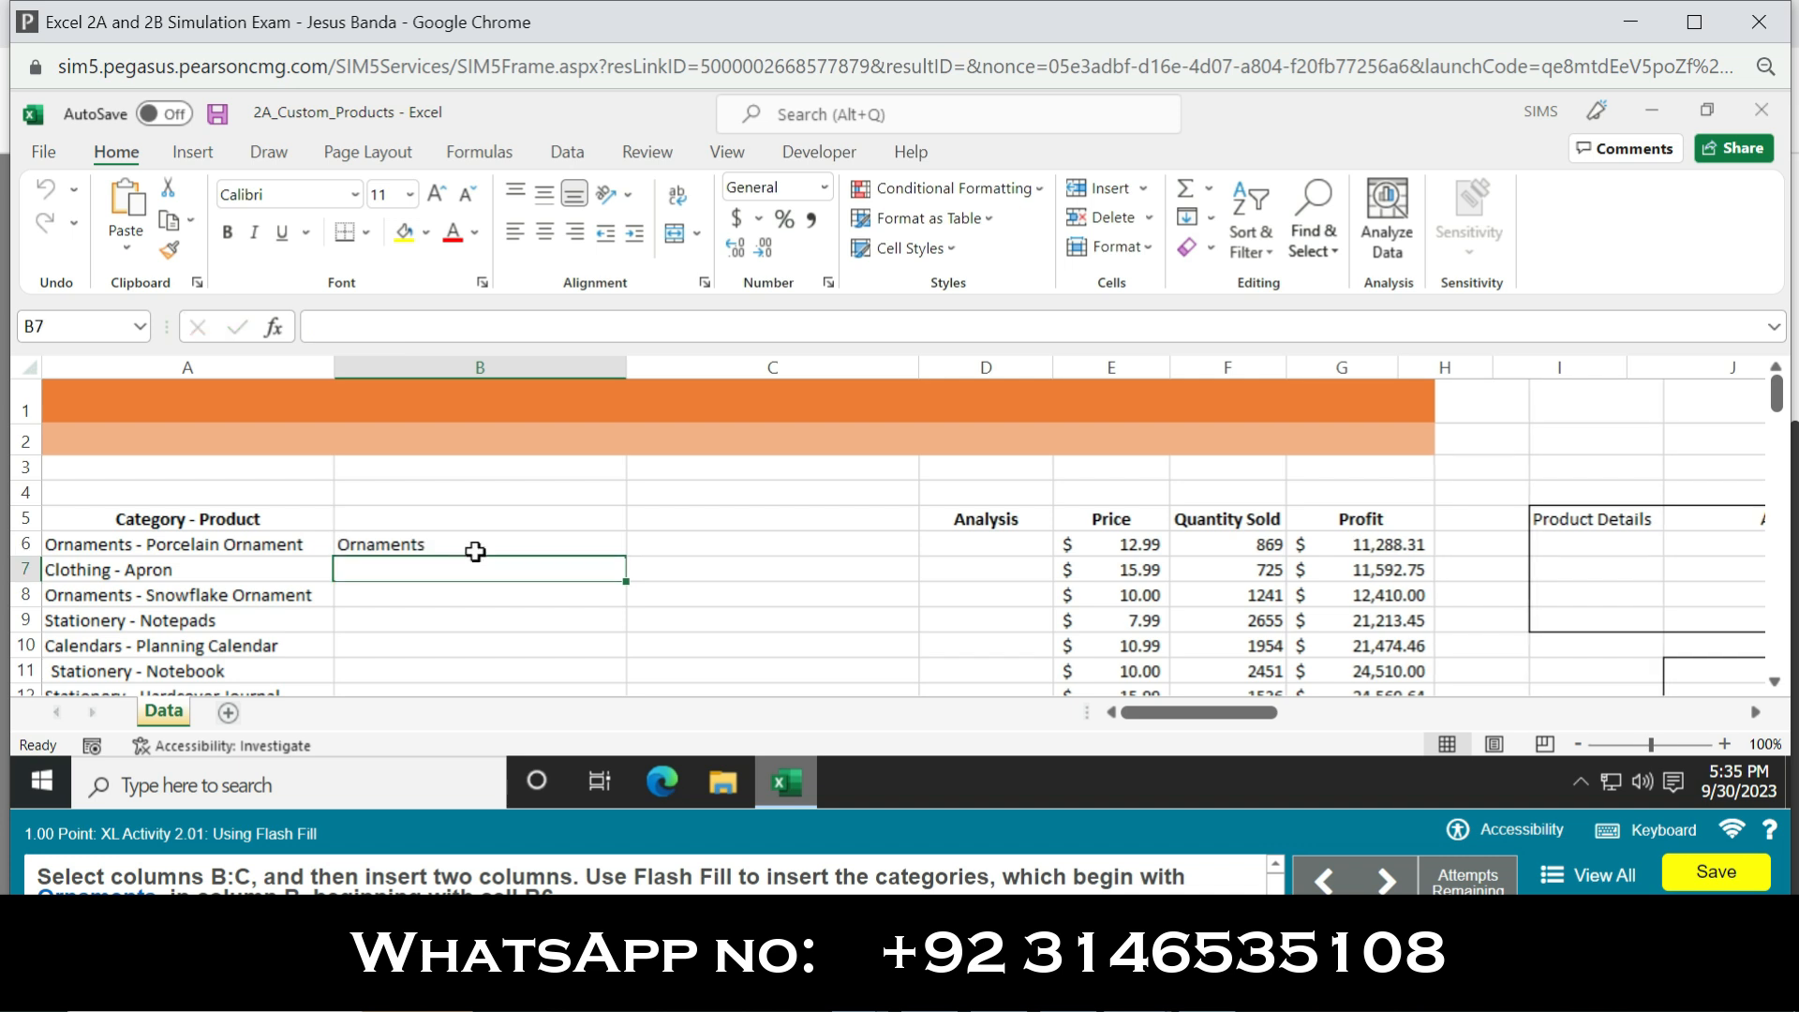
click(1251, 239)
click(1319, 236)
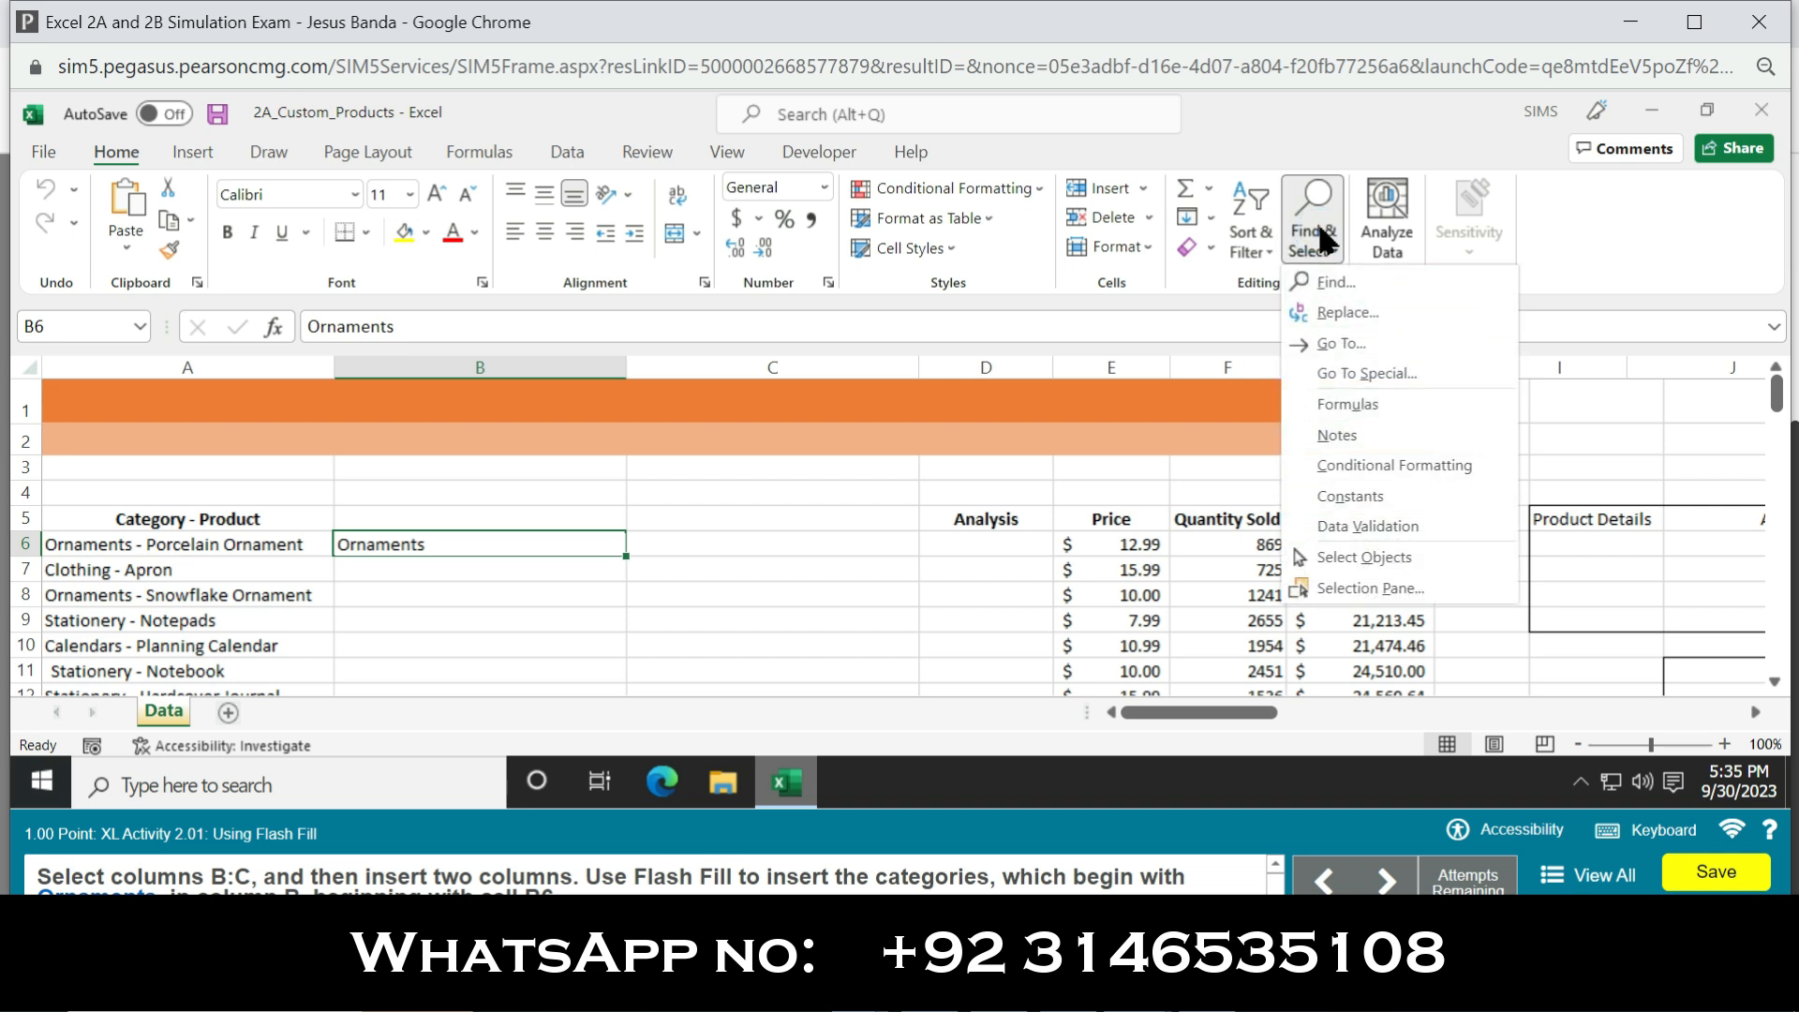
click(1338, 221)
click(1203, 212)
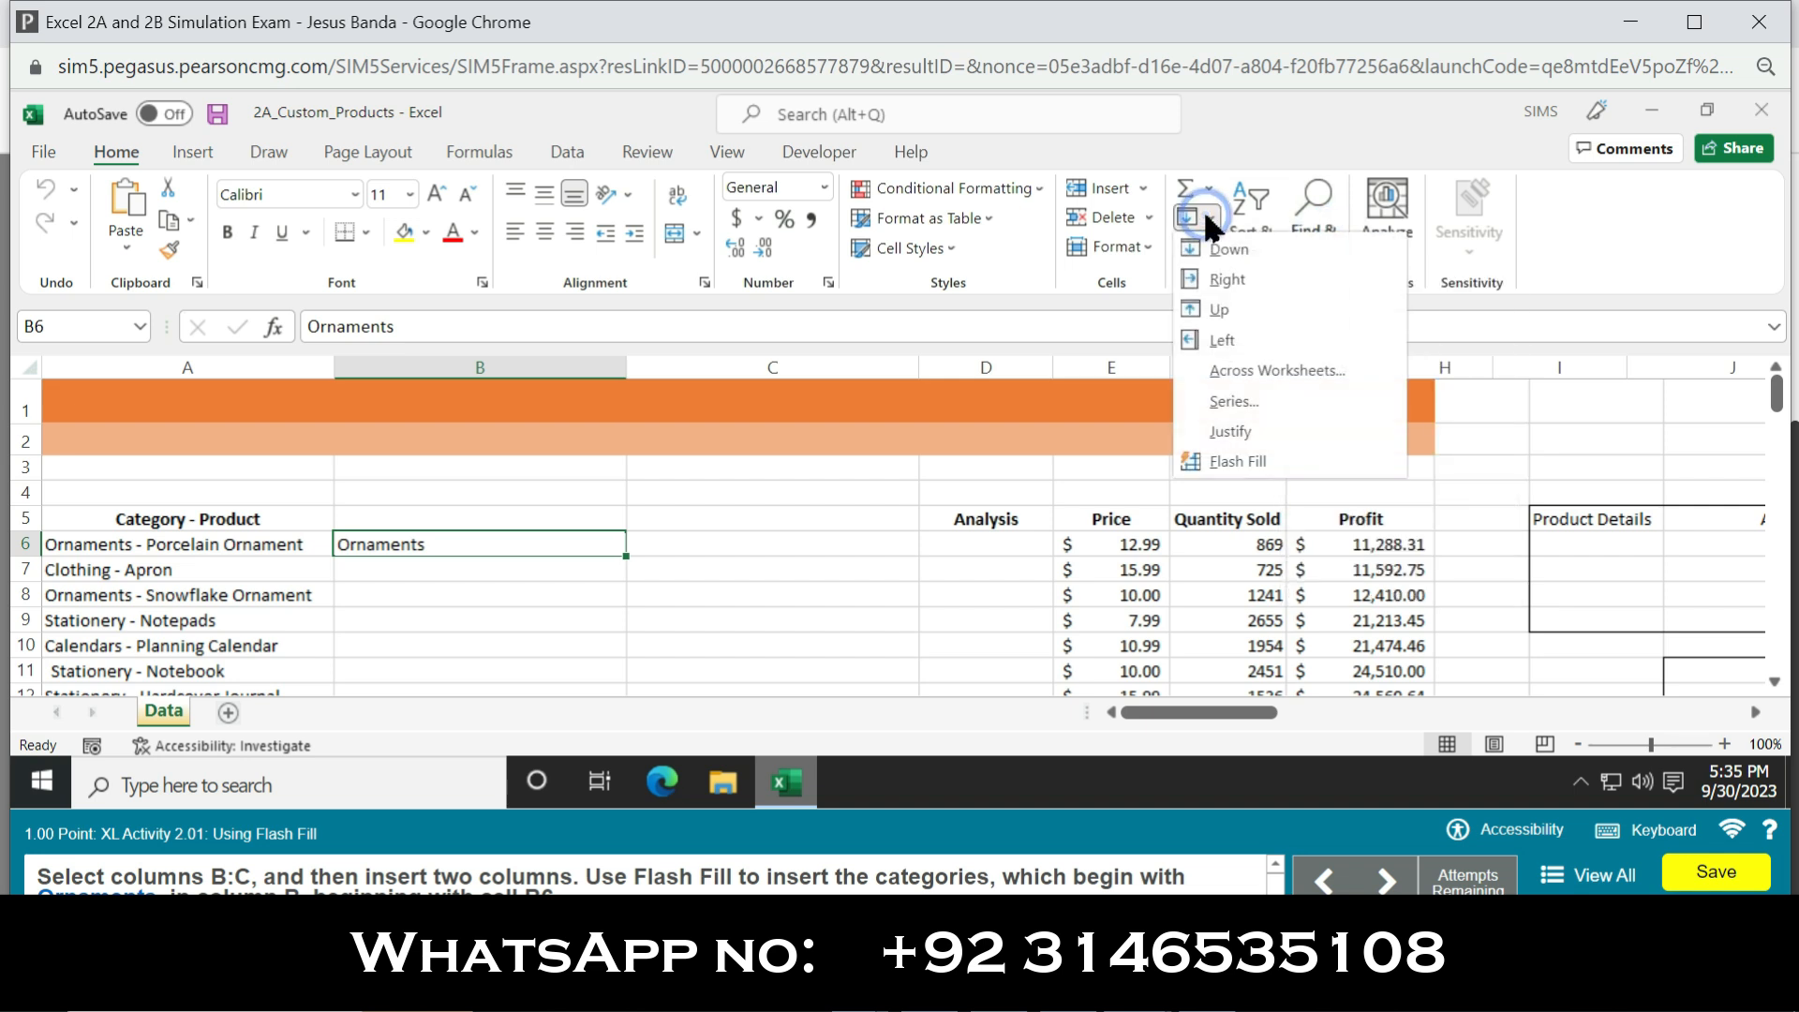
click(1235, 461)
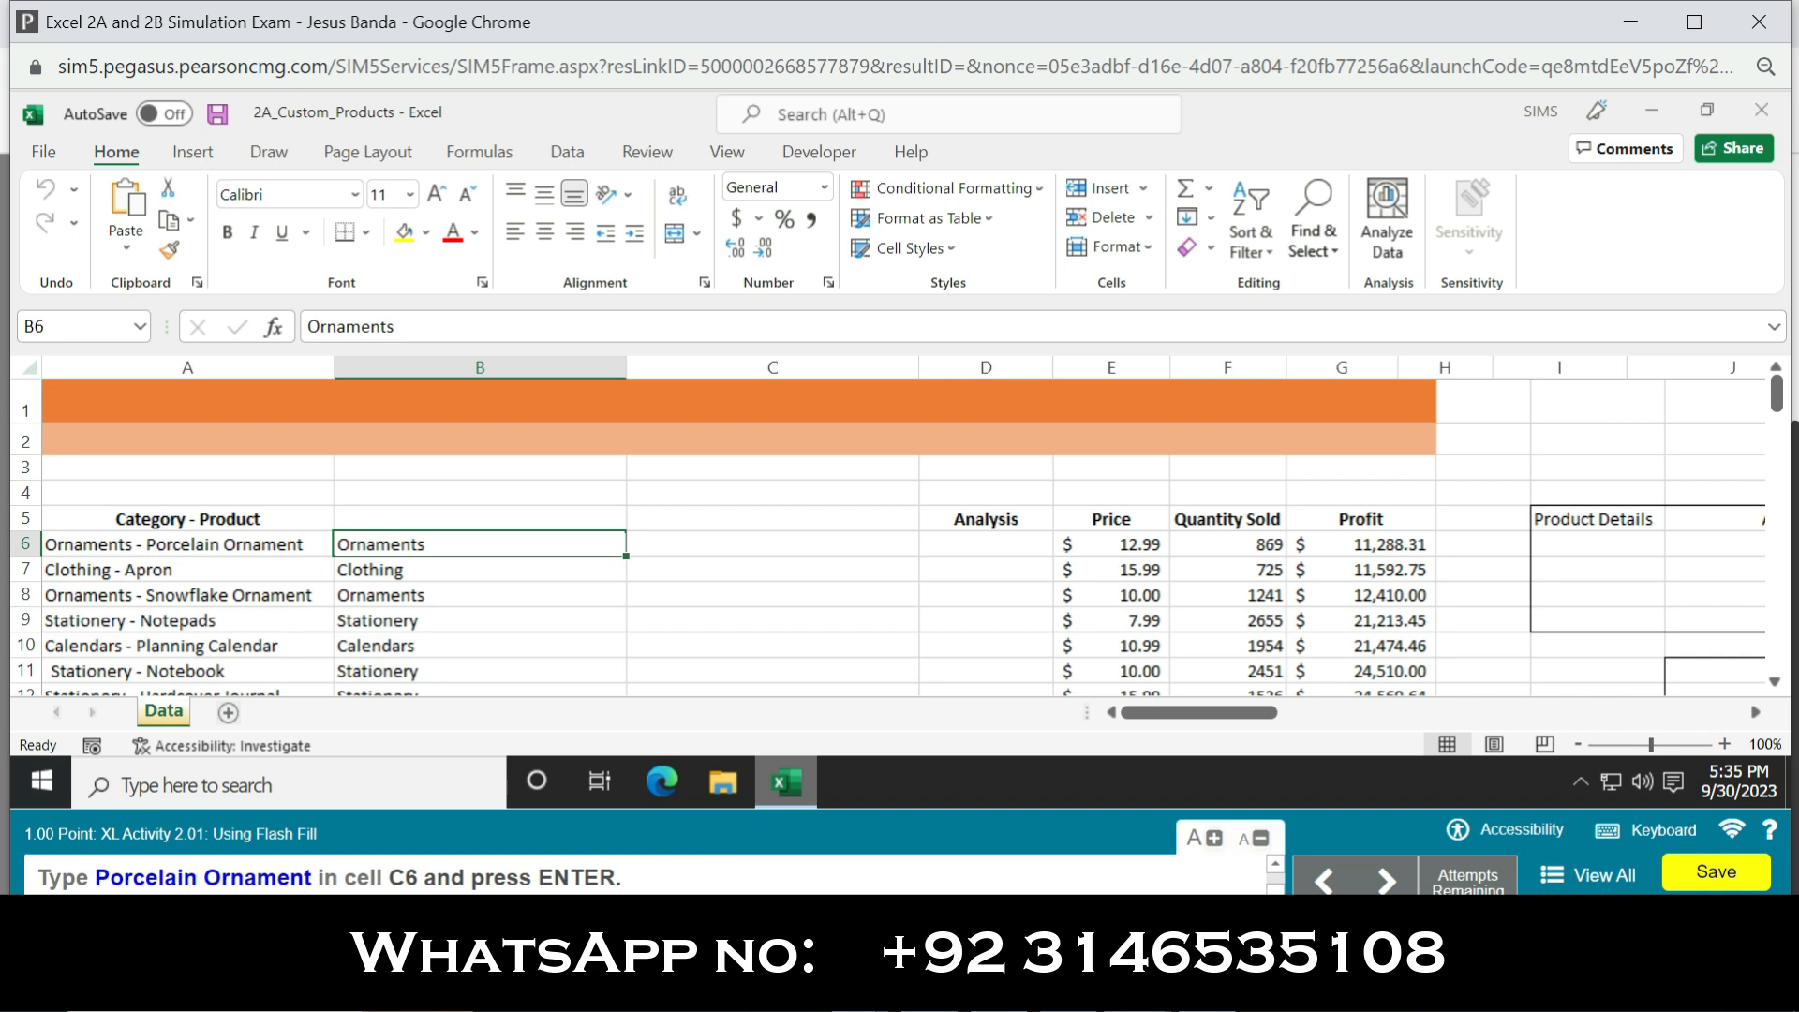
Copy the text Porcelain Ornament from the task instructions and enter it in cell C6.
drag(312, 880, 100, 882)
key(ctrl+c)
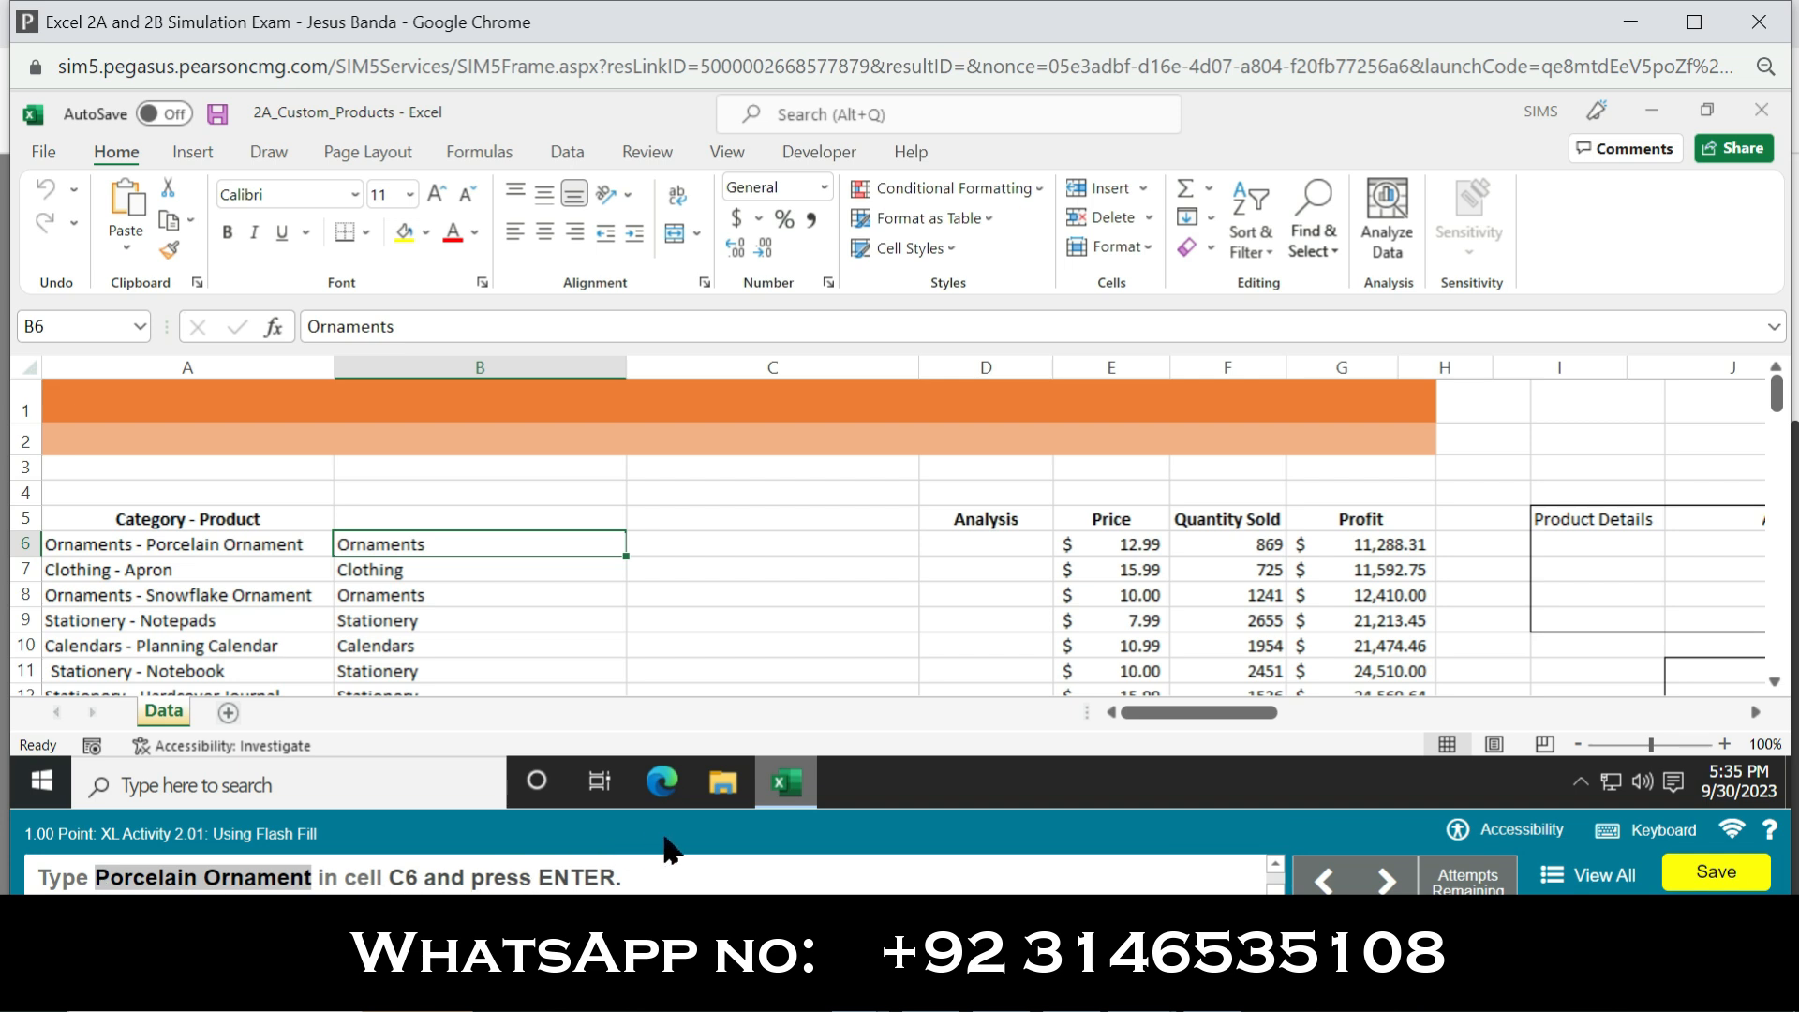
click(736, 550)
click(660, 321)
key(ctrl+v)
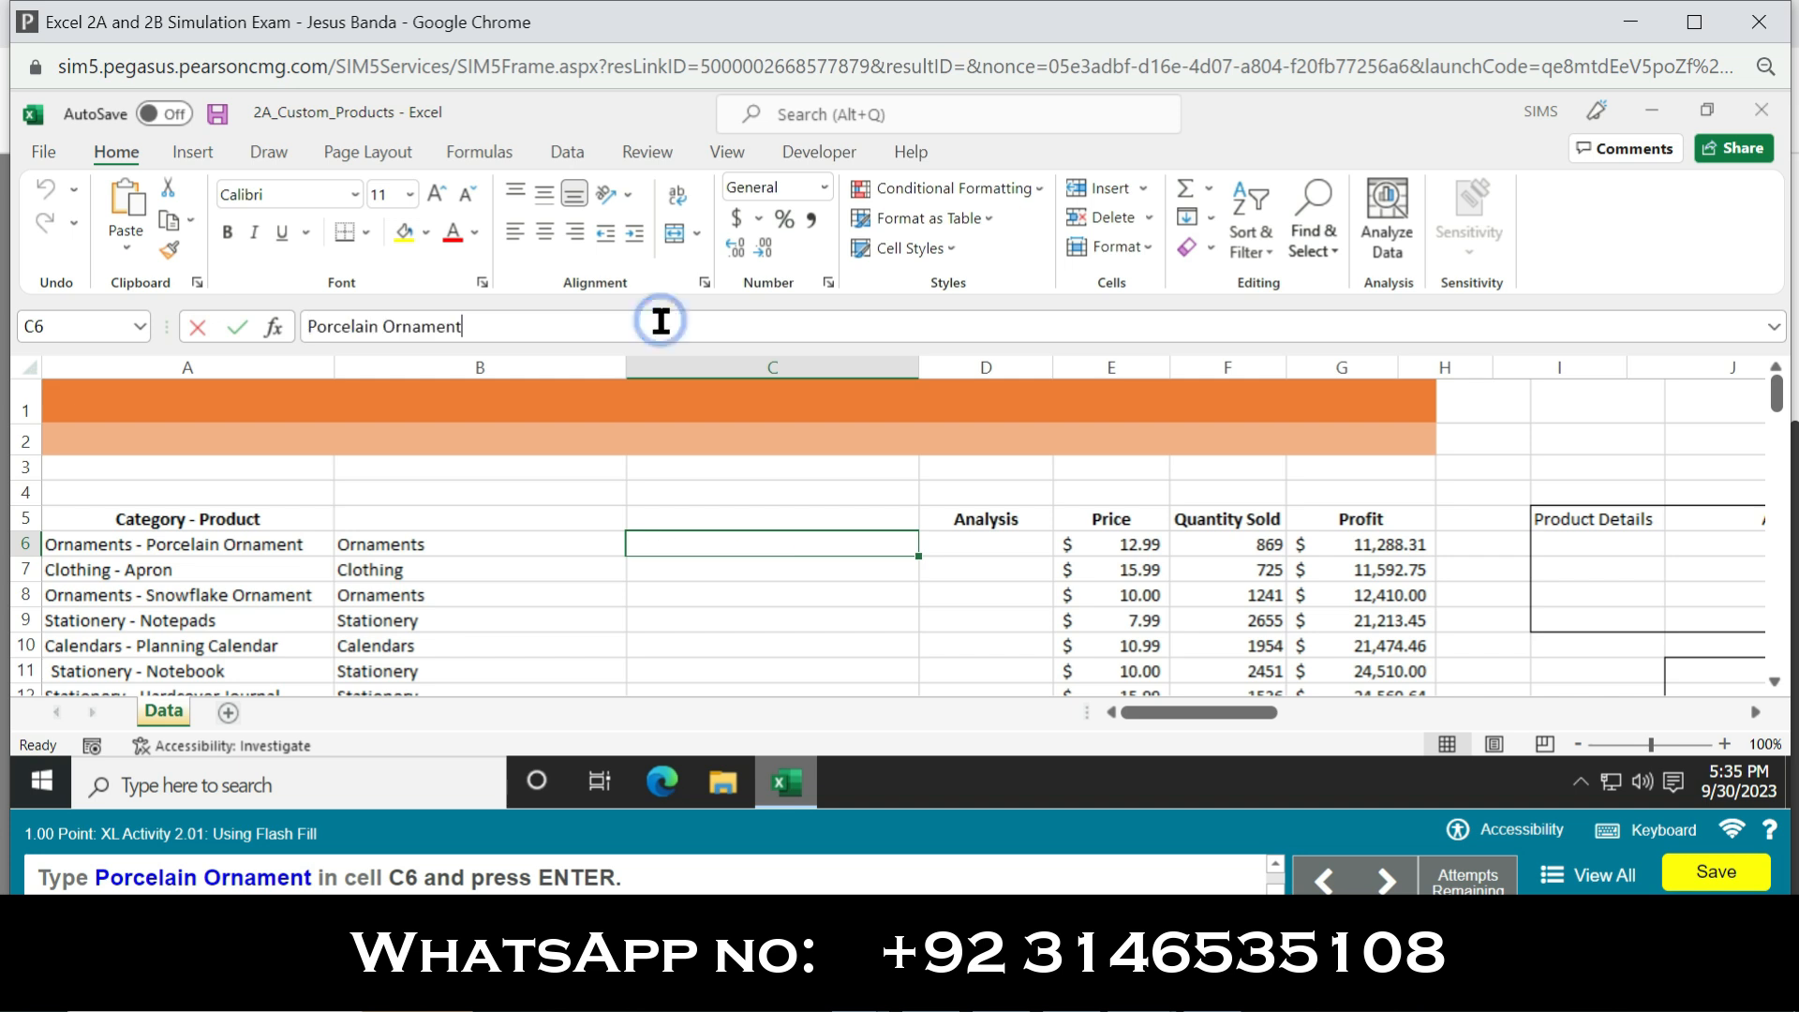
key(Return)
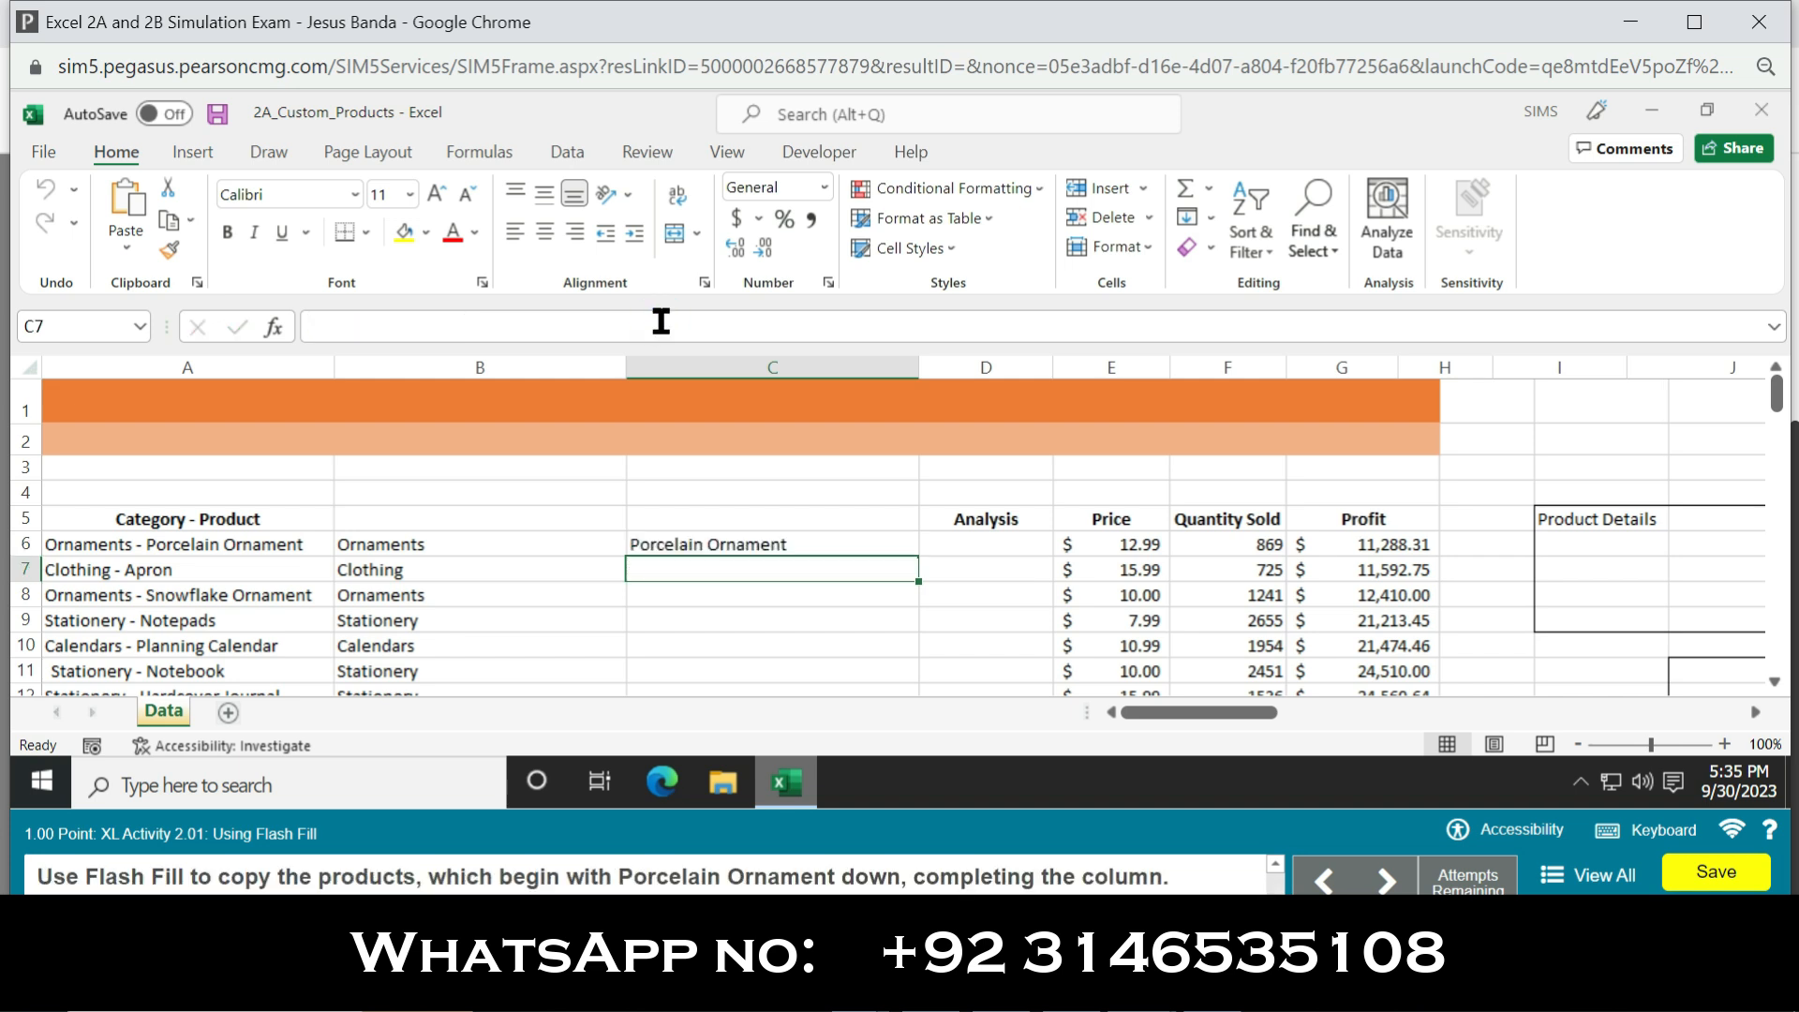
Use Flash Fill from cell C6 to complete the product names down column C.
click(736, 546)
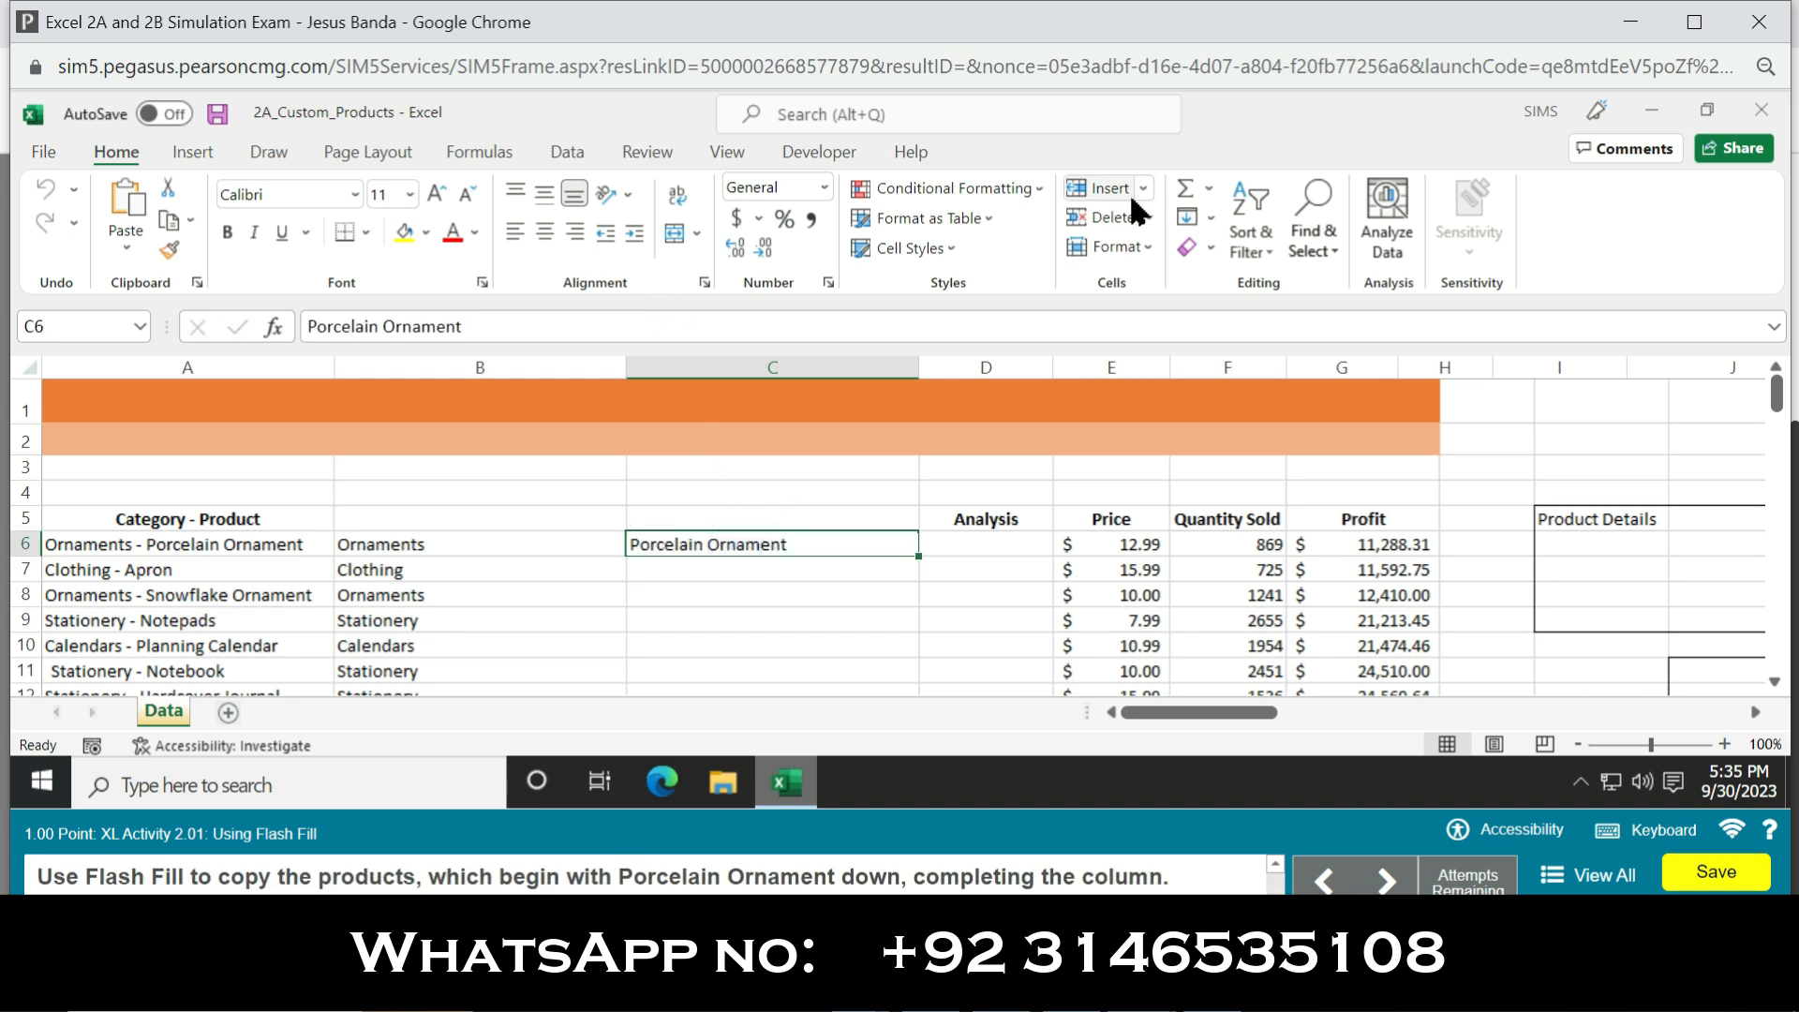
click(1206, 214)
click(1213, 459)
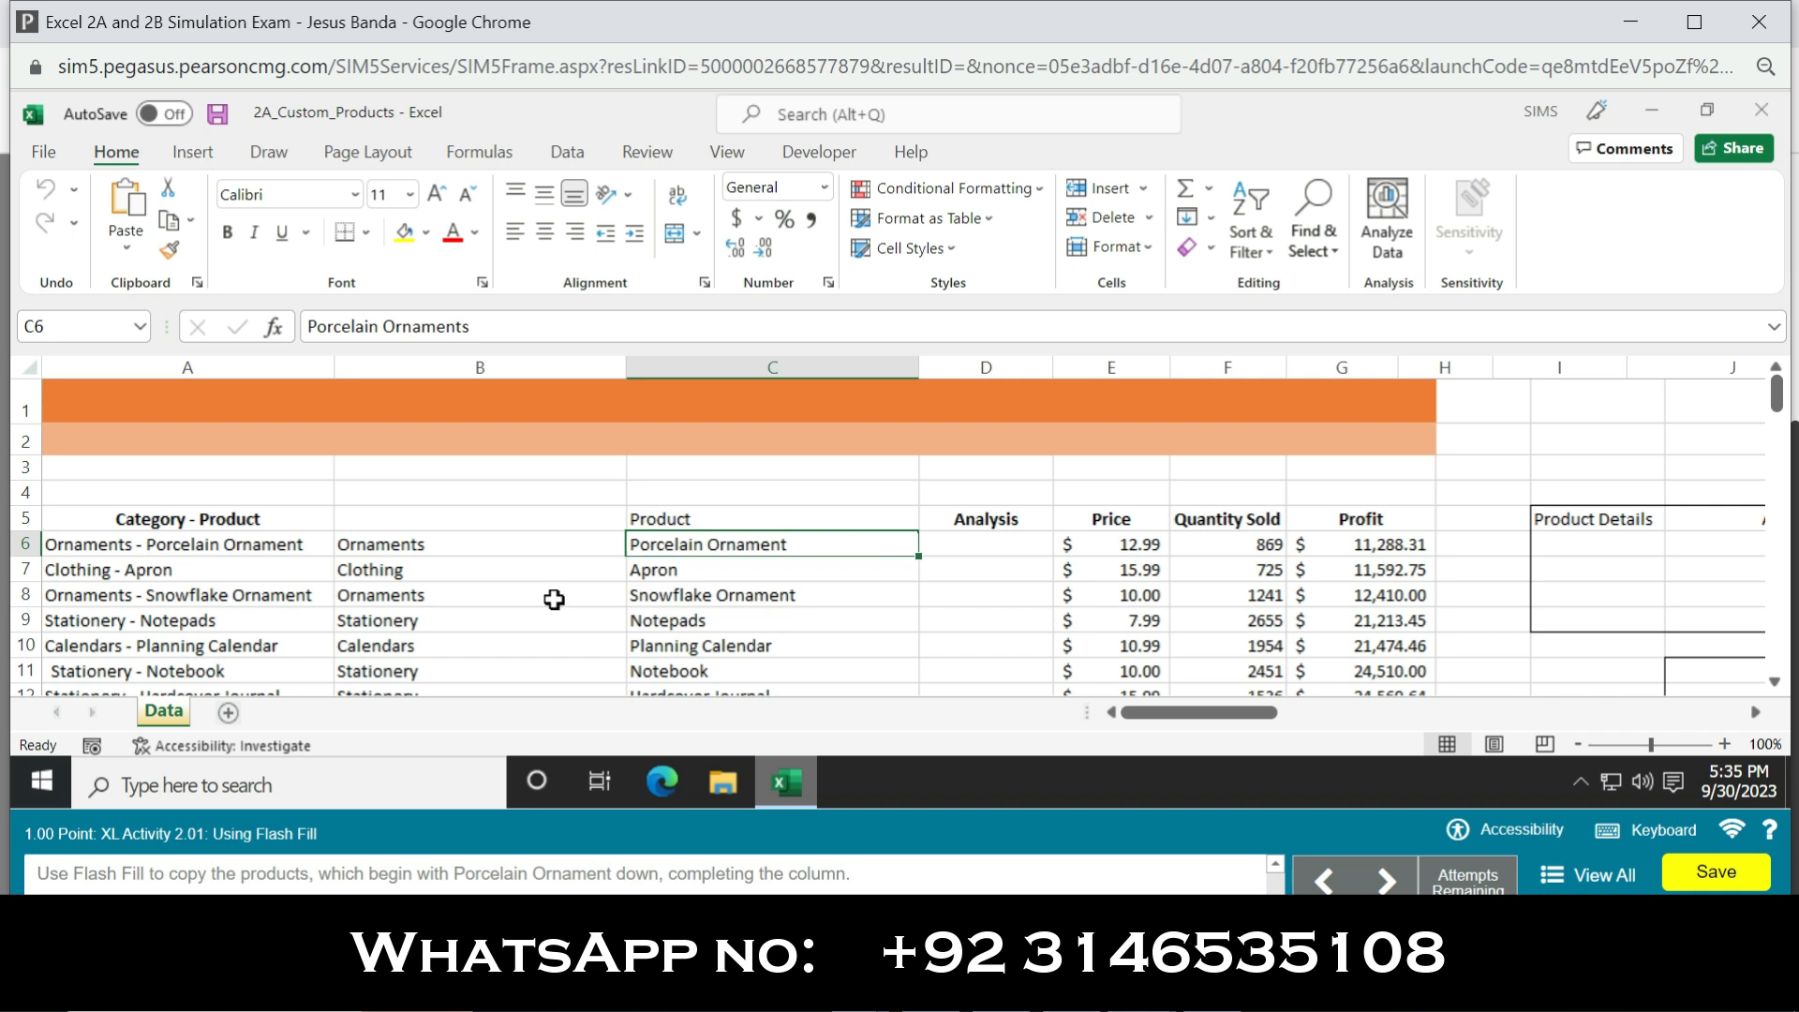
Delete the combined Category - Product column A from the Data worksheet.
click(281, 363)
right_click(275, 360)
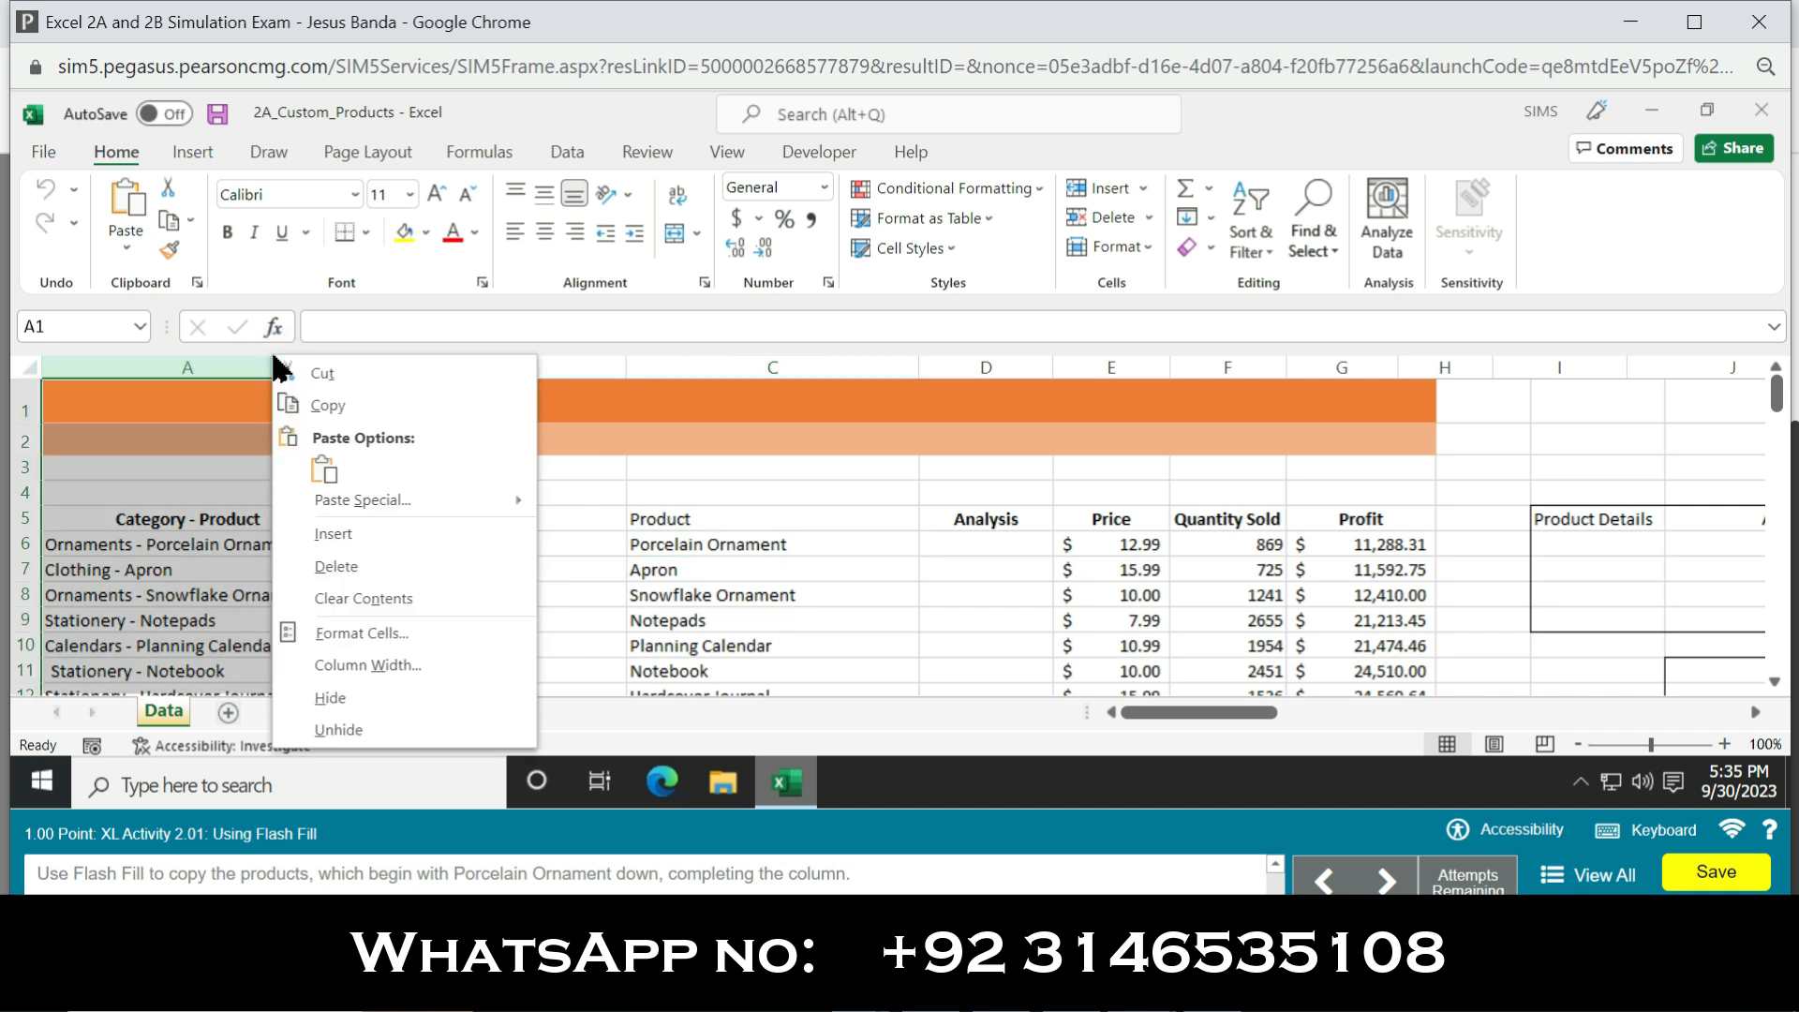
click(365, 568)
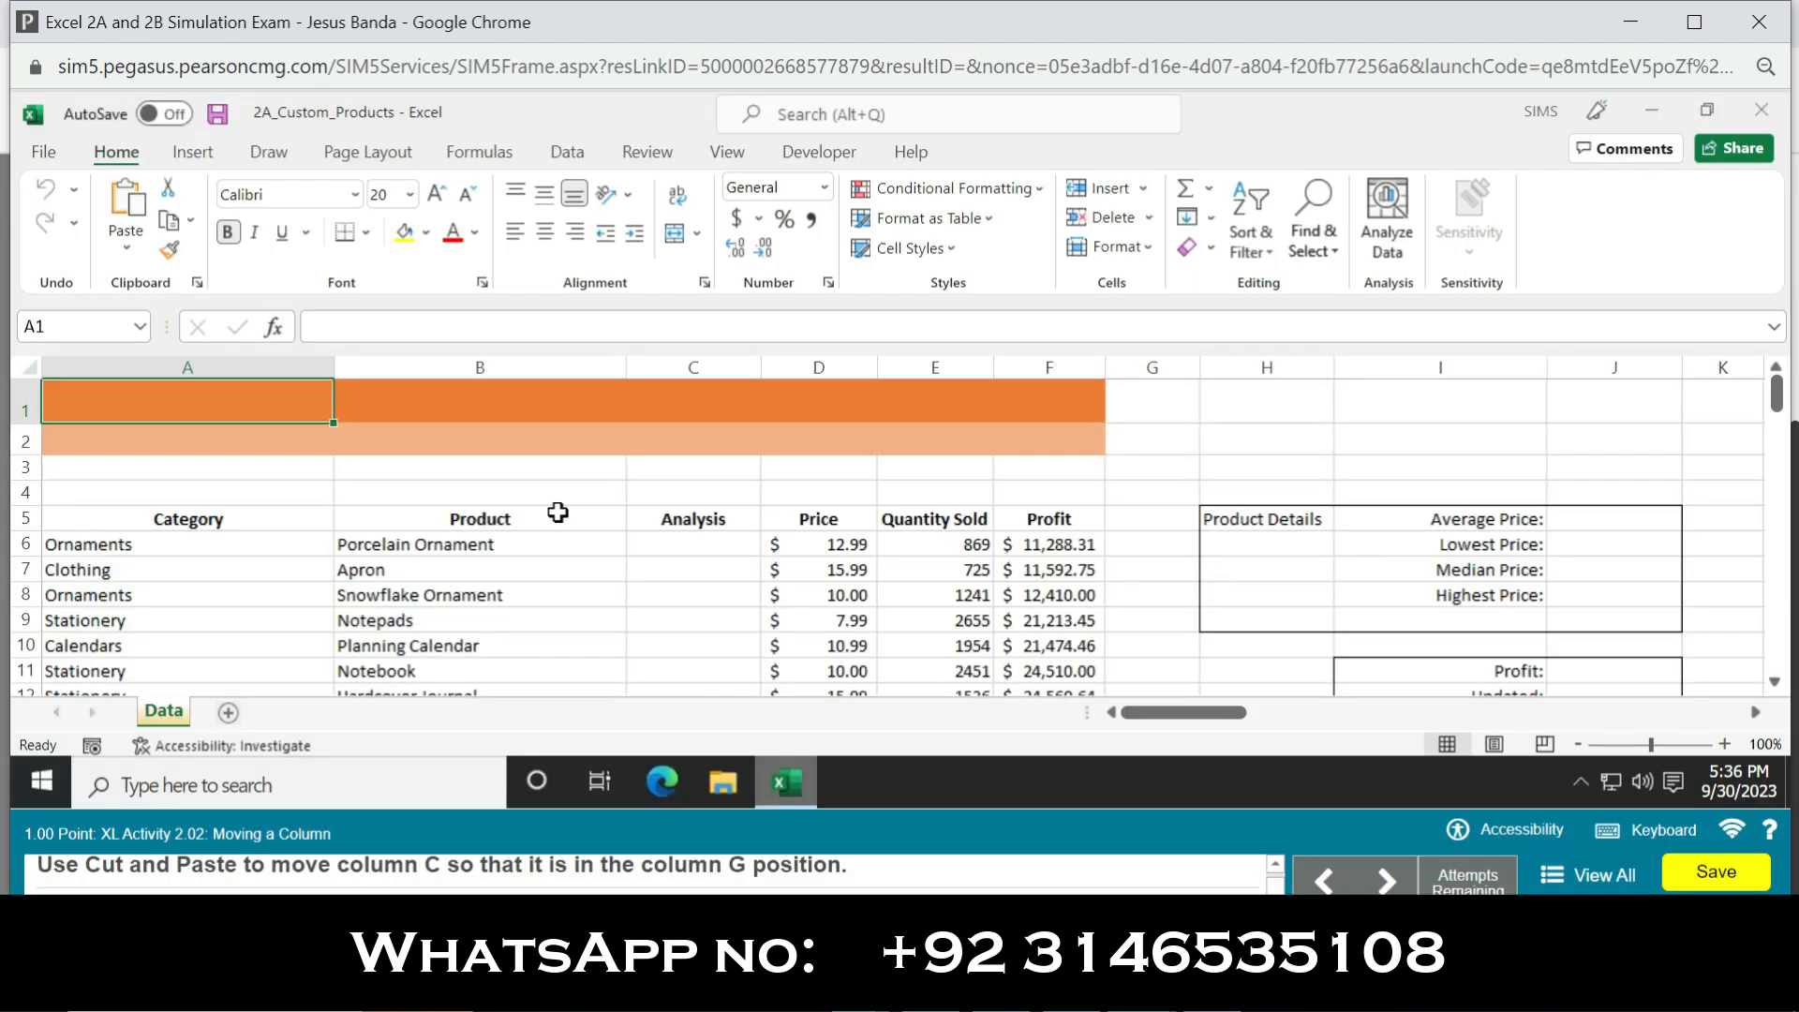
key(alt)
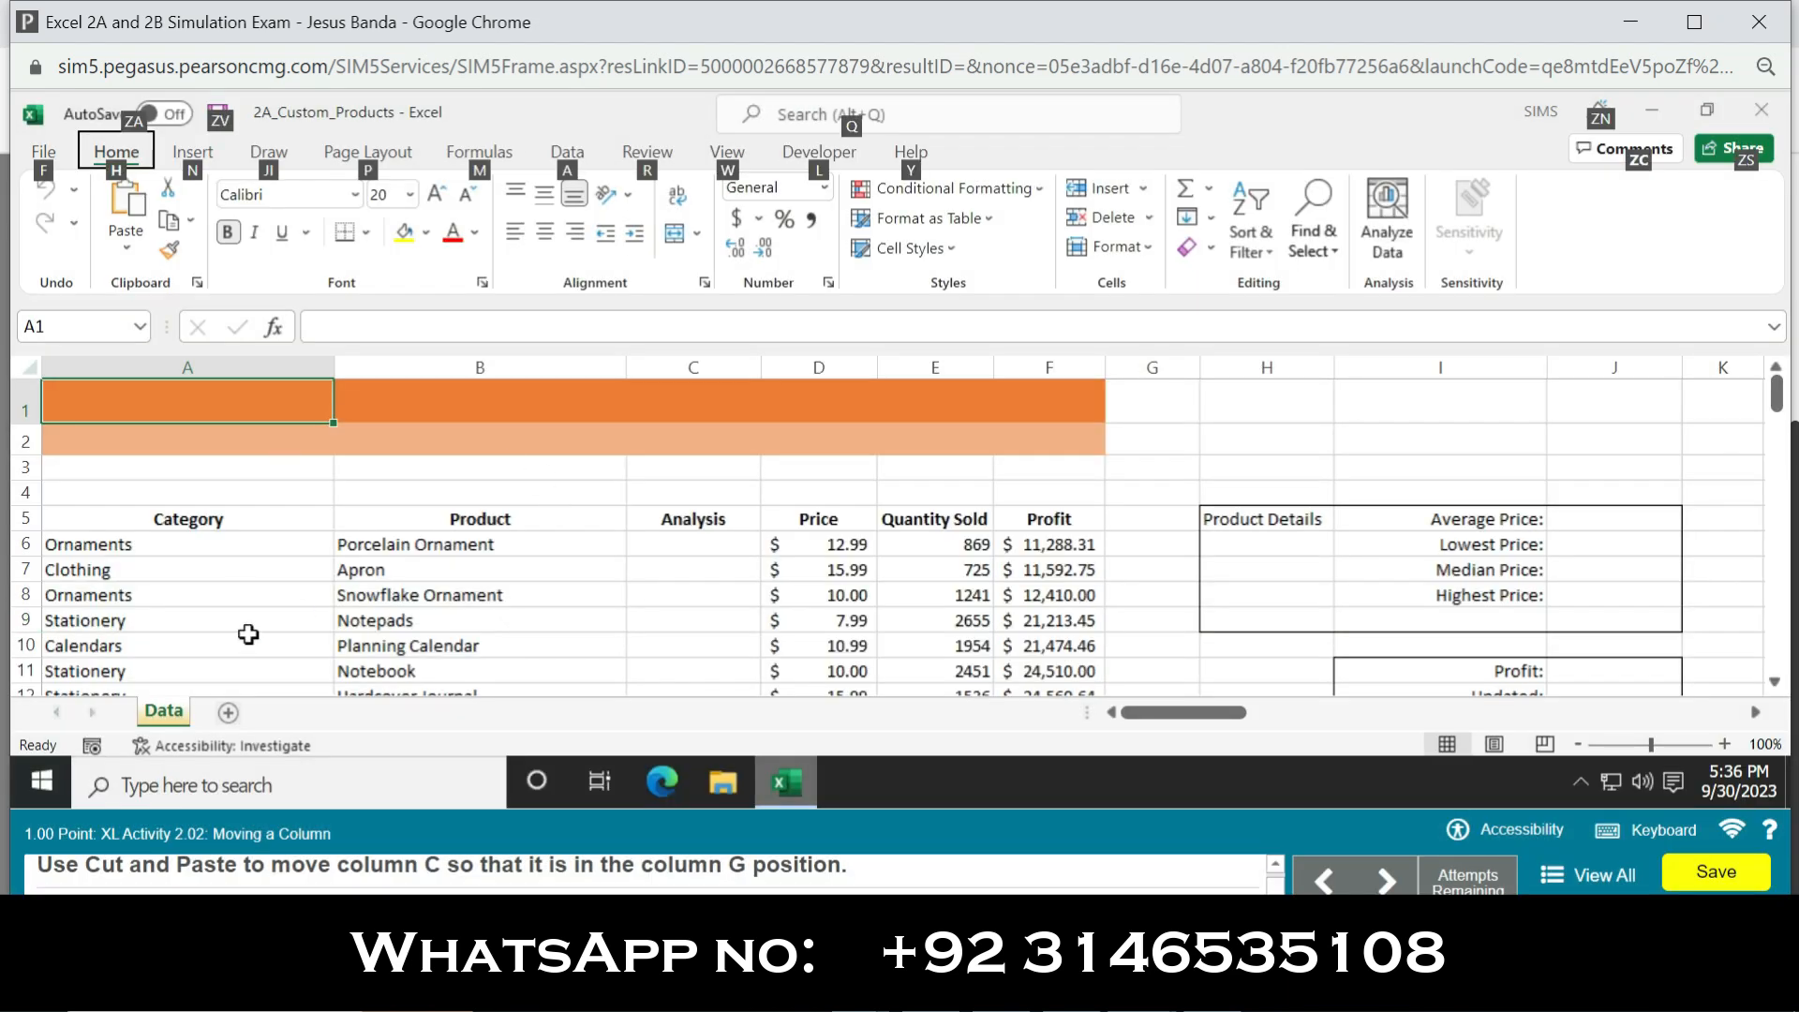
click(454, 568)
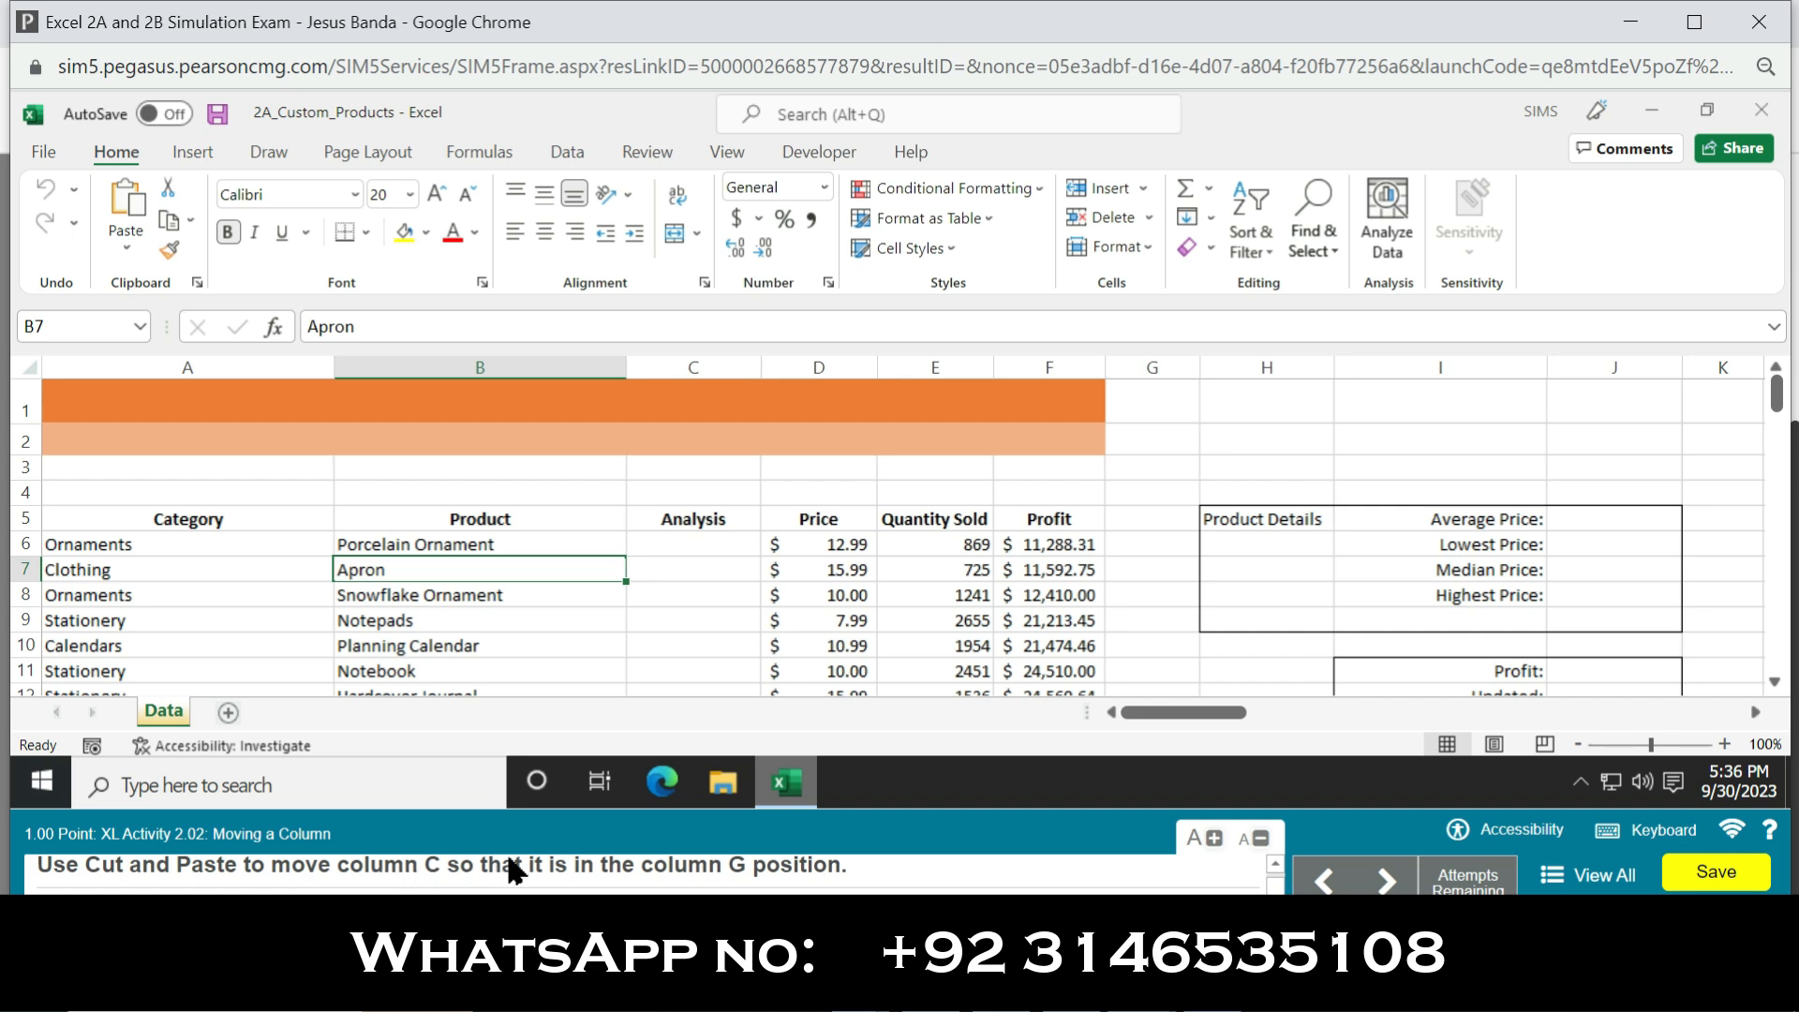
key(alt)
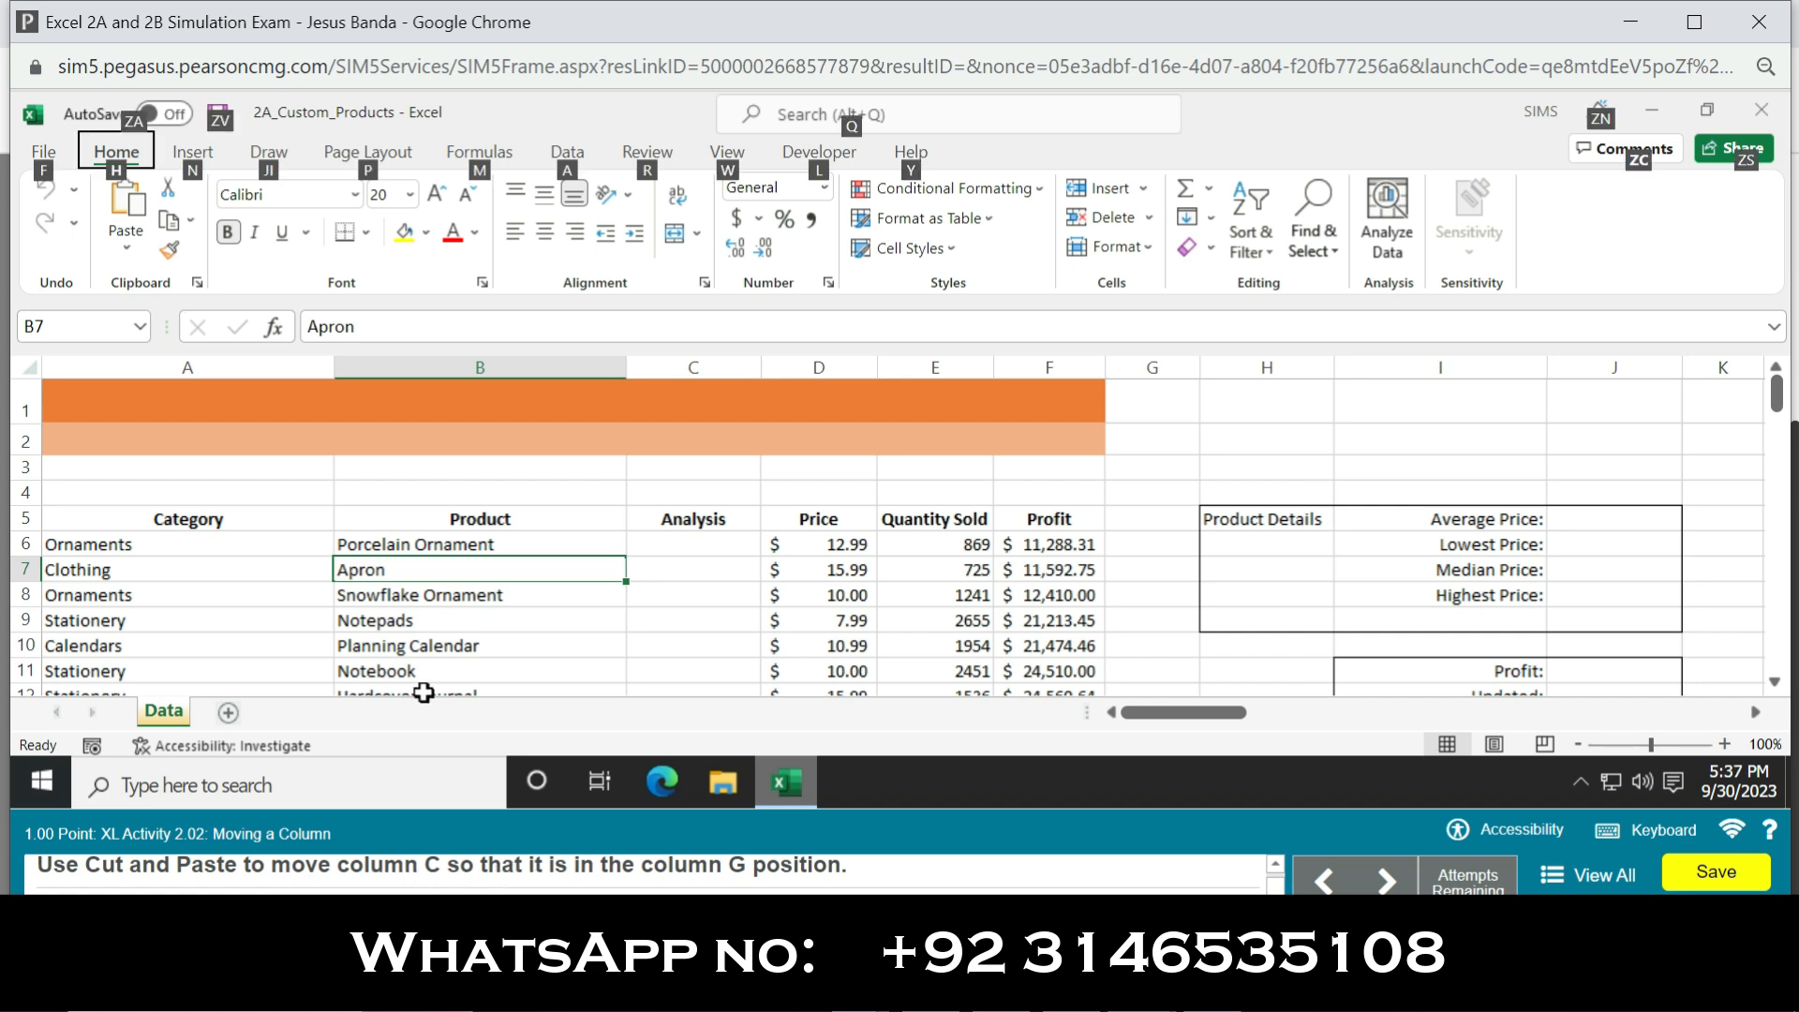
Move the Analysis column from column C to column G using Cut and Paste.
click(700, 368)
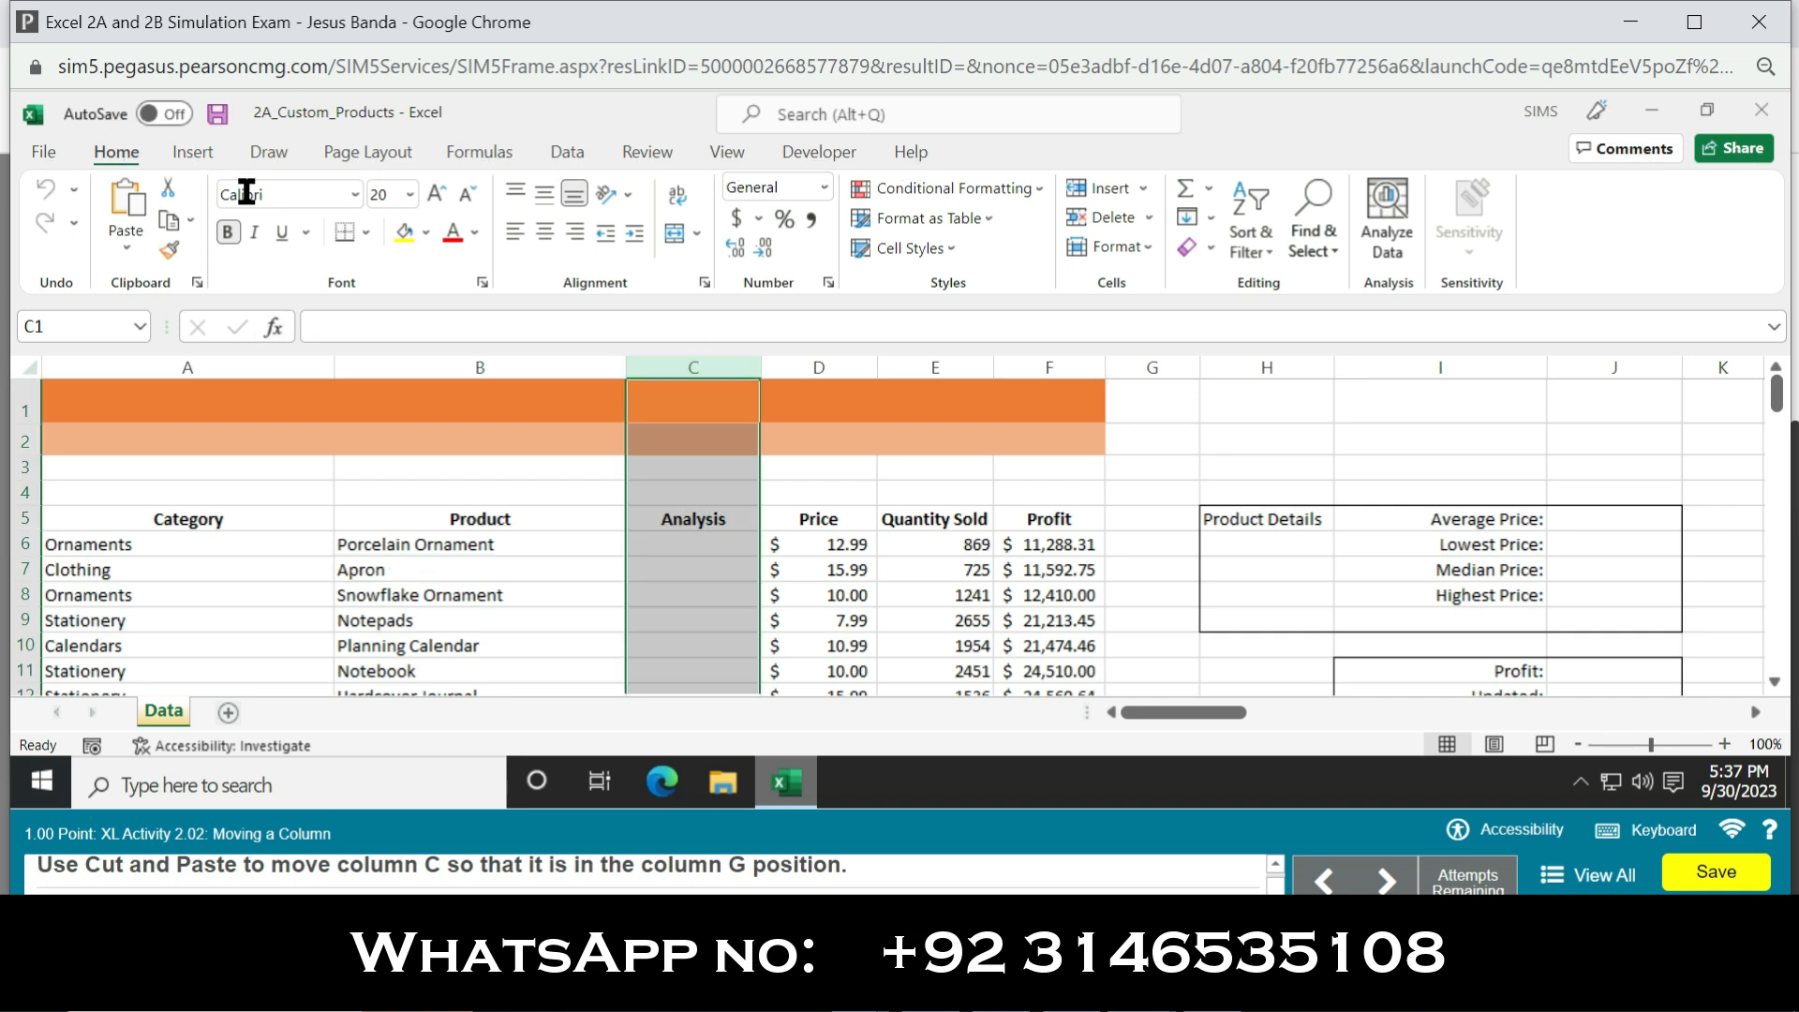
click(169, 190)
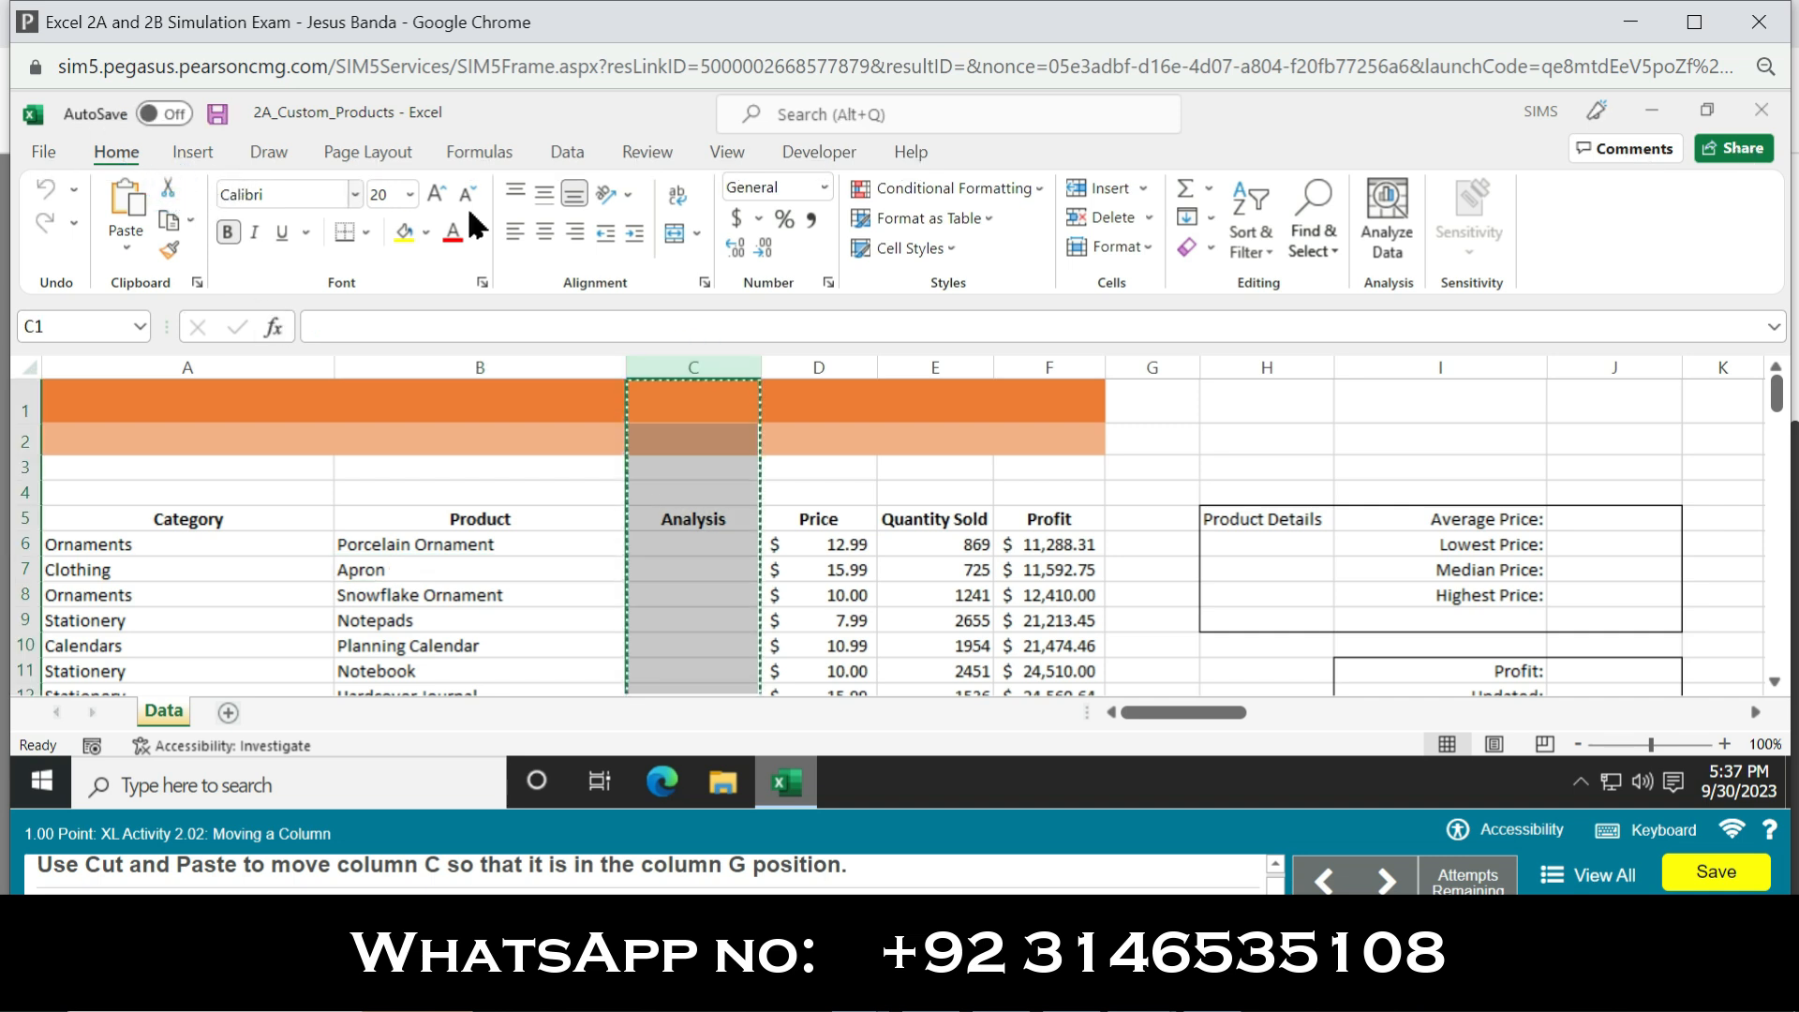
click(1153, 367)
click(125, 193)
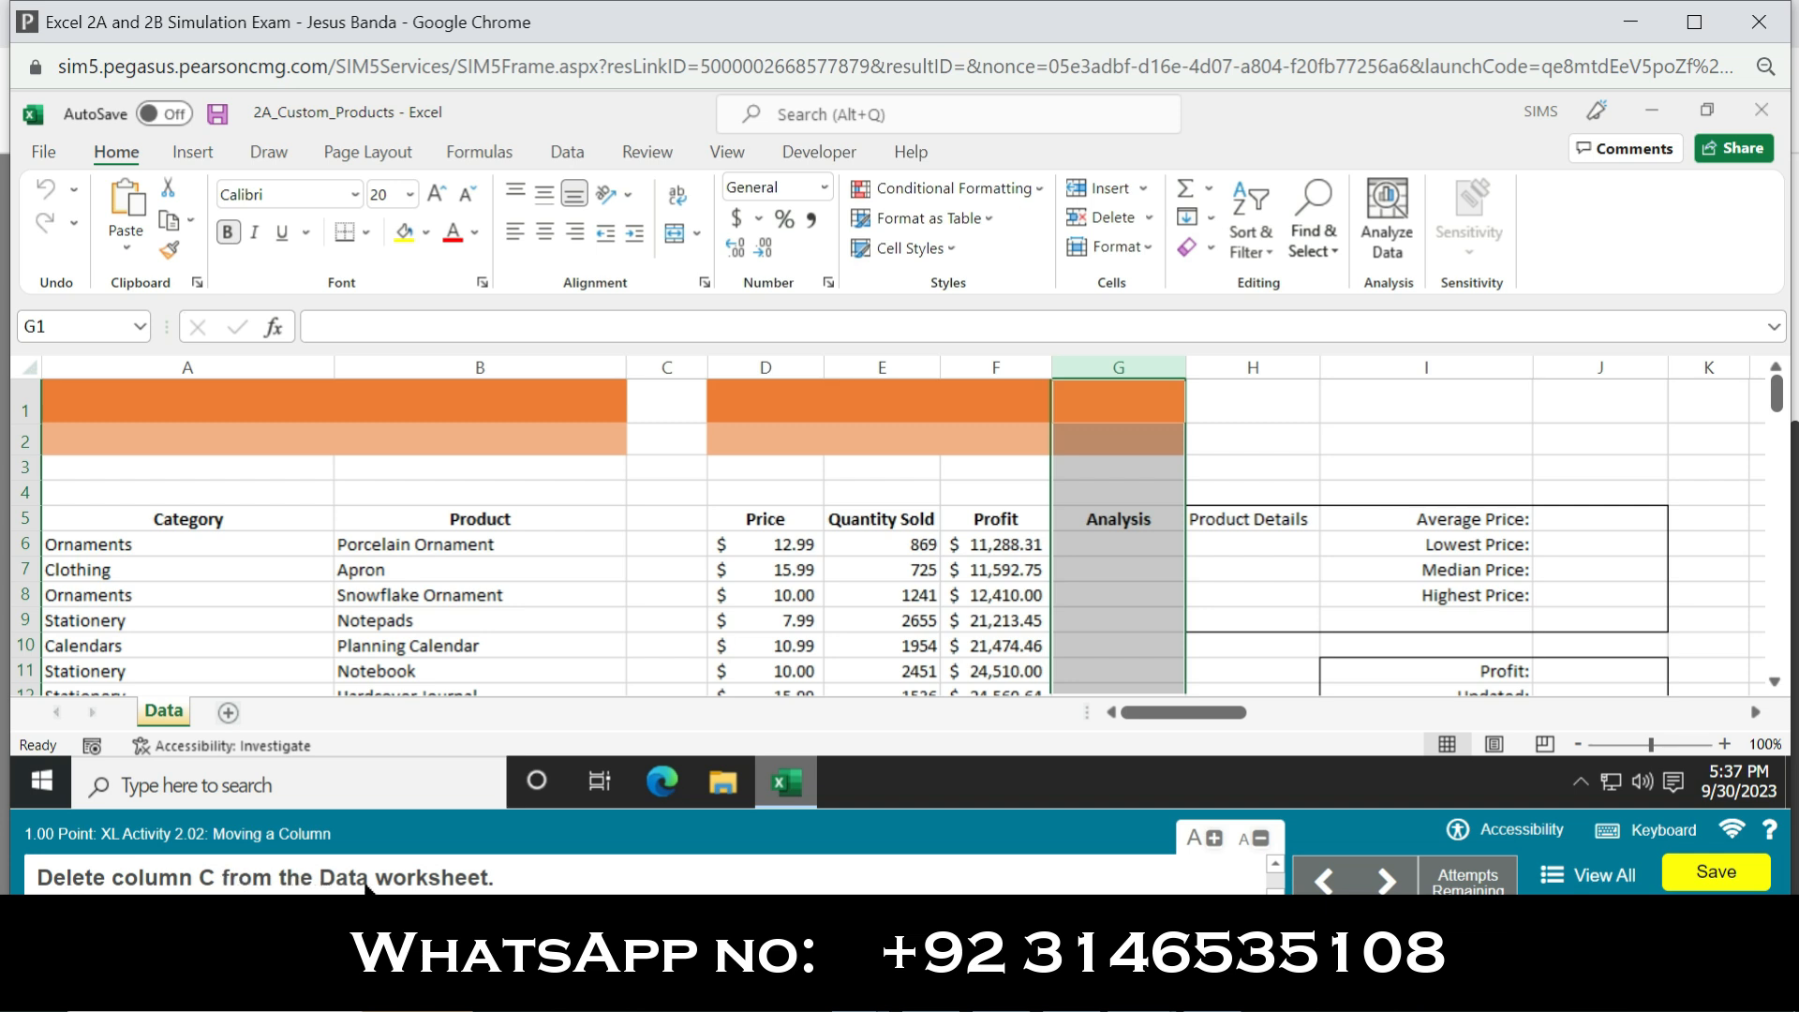
Delete the empty column C between Product and Price from the Data worksheet.
right_click(670, 367)
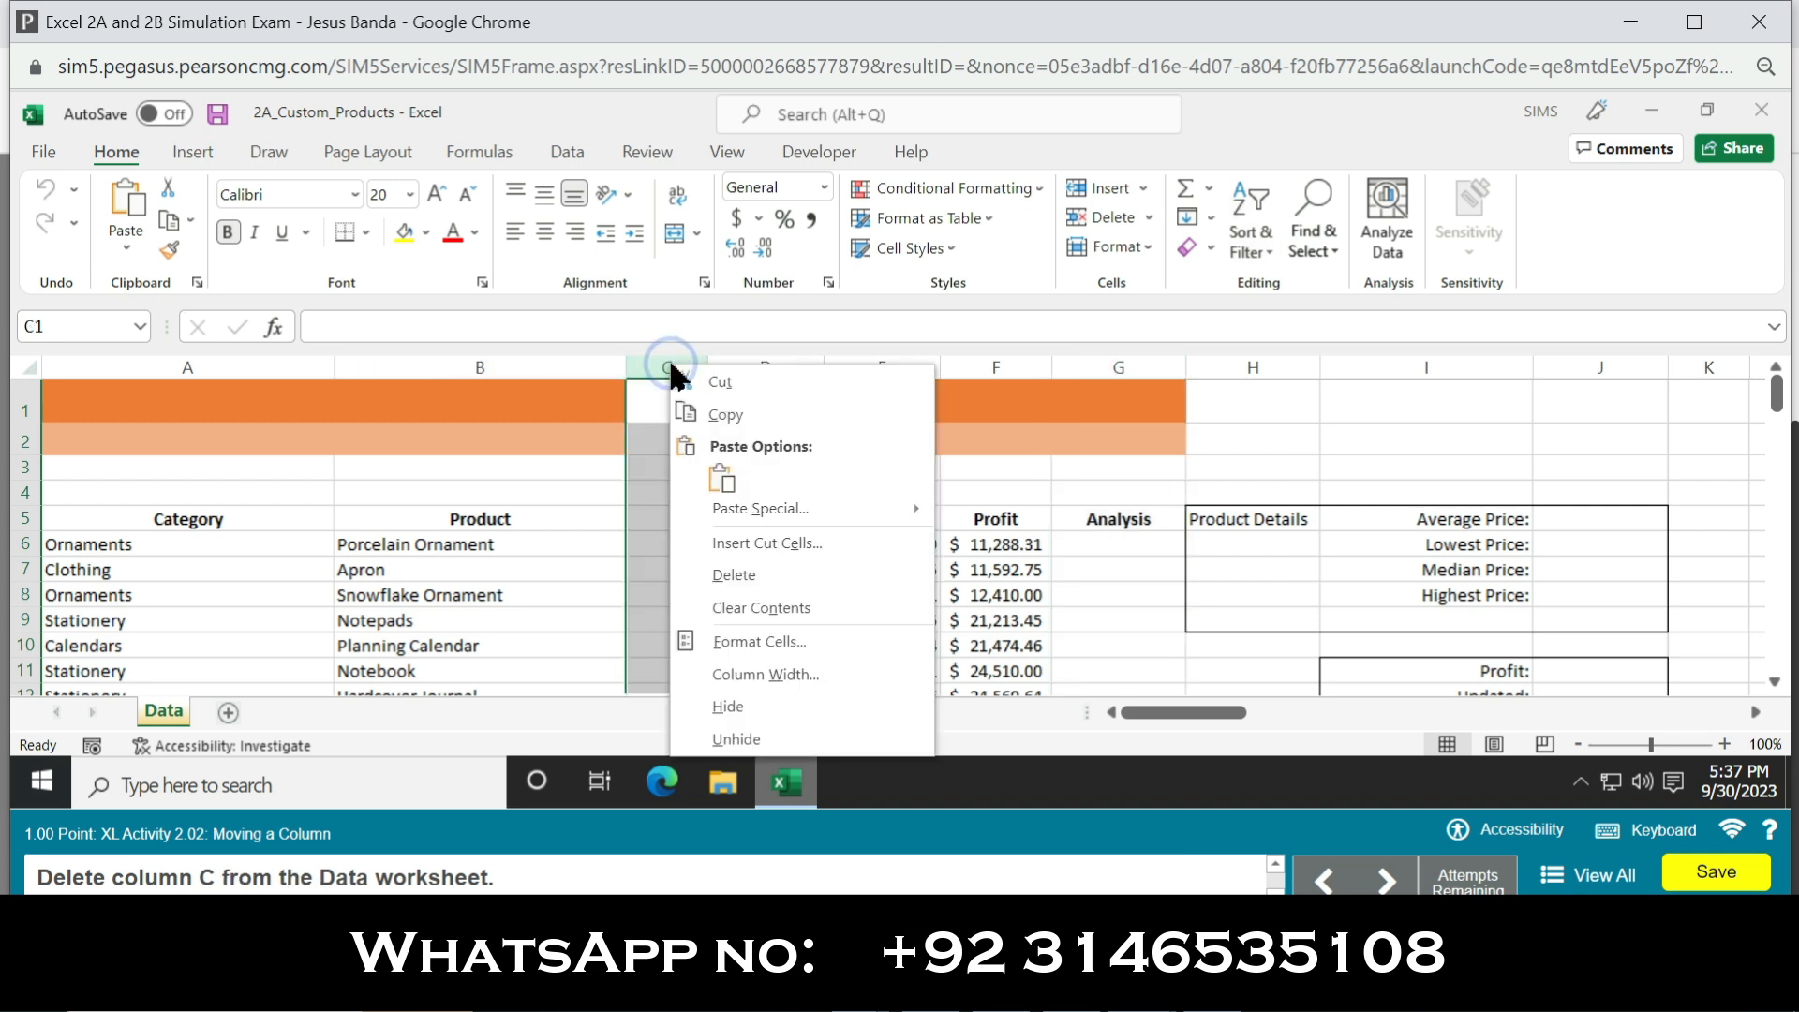
click(759, 573)
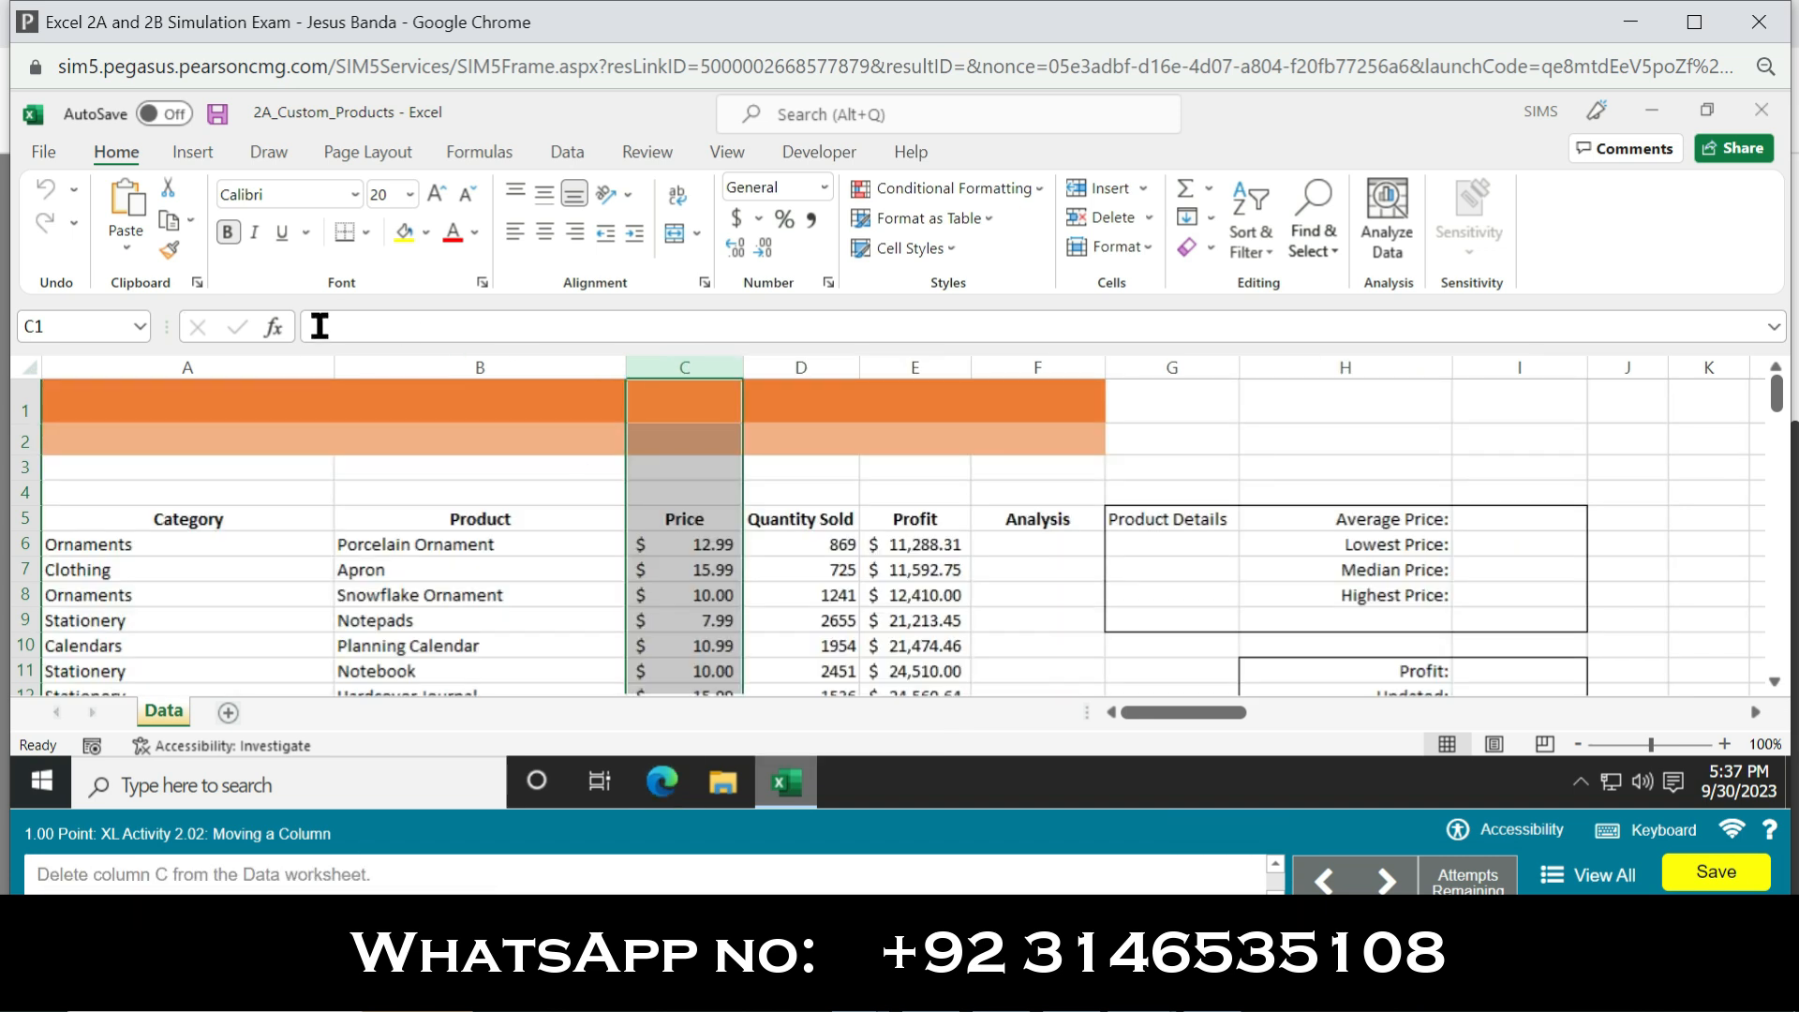
drag(269, 378, 842, 366)
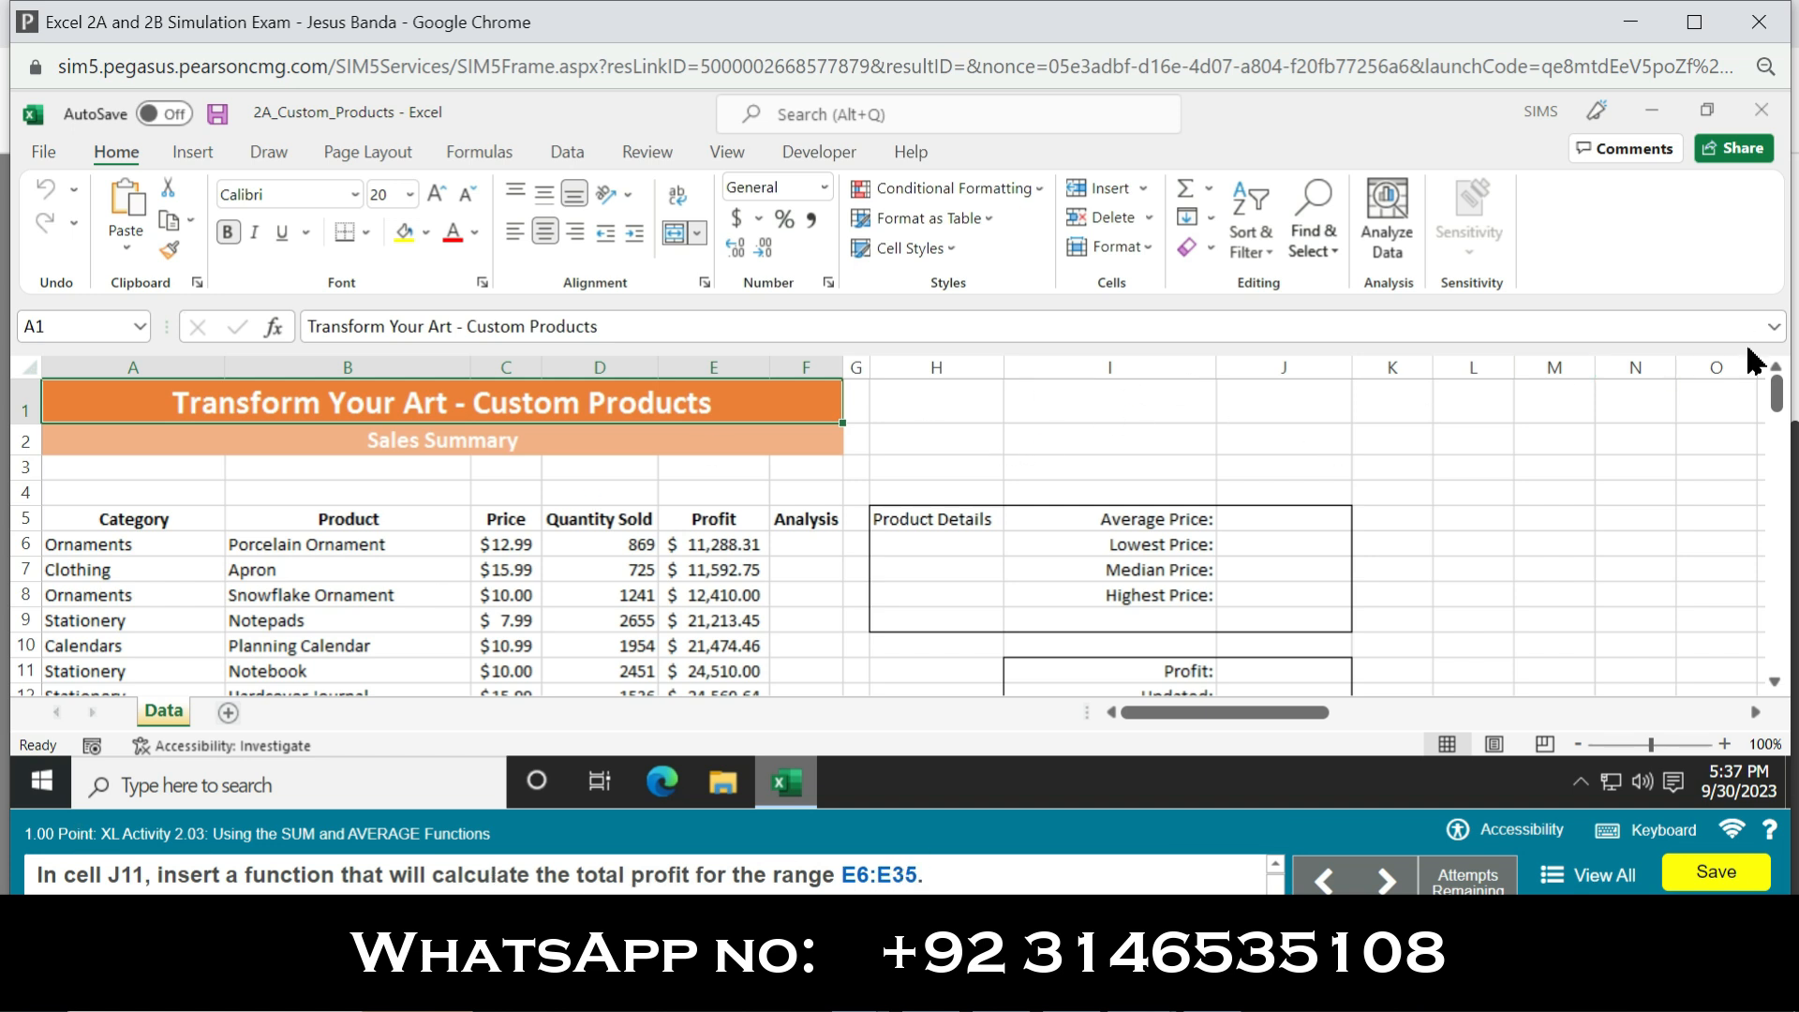
Enter a SUM function in cell J11 to total the profit for the range E6:E35.
drag(1778, 412, 1777, 429)
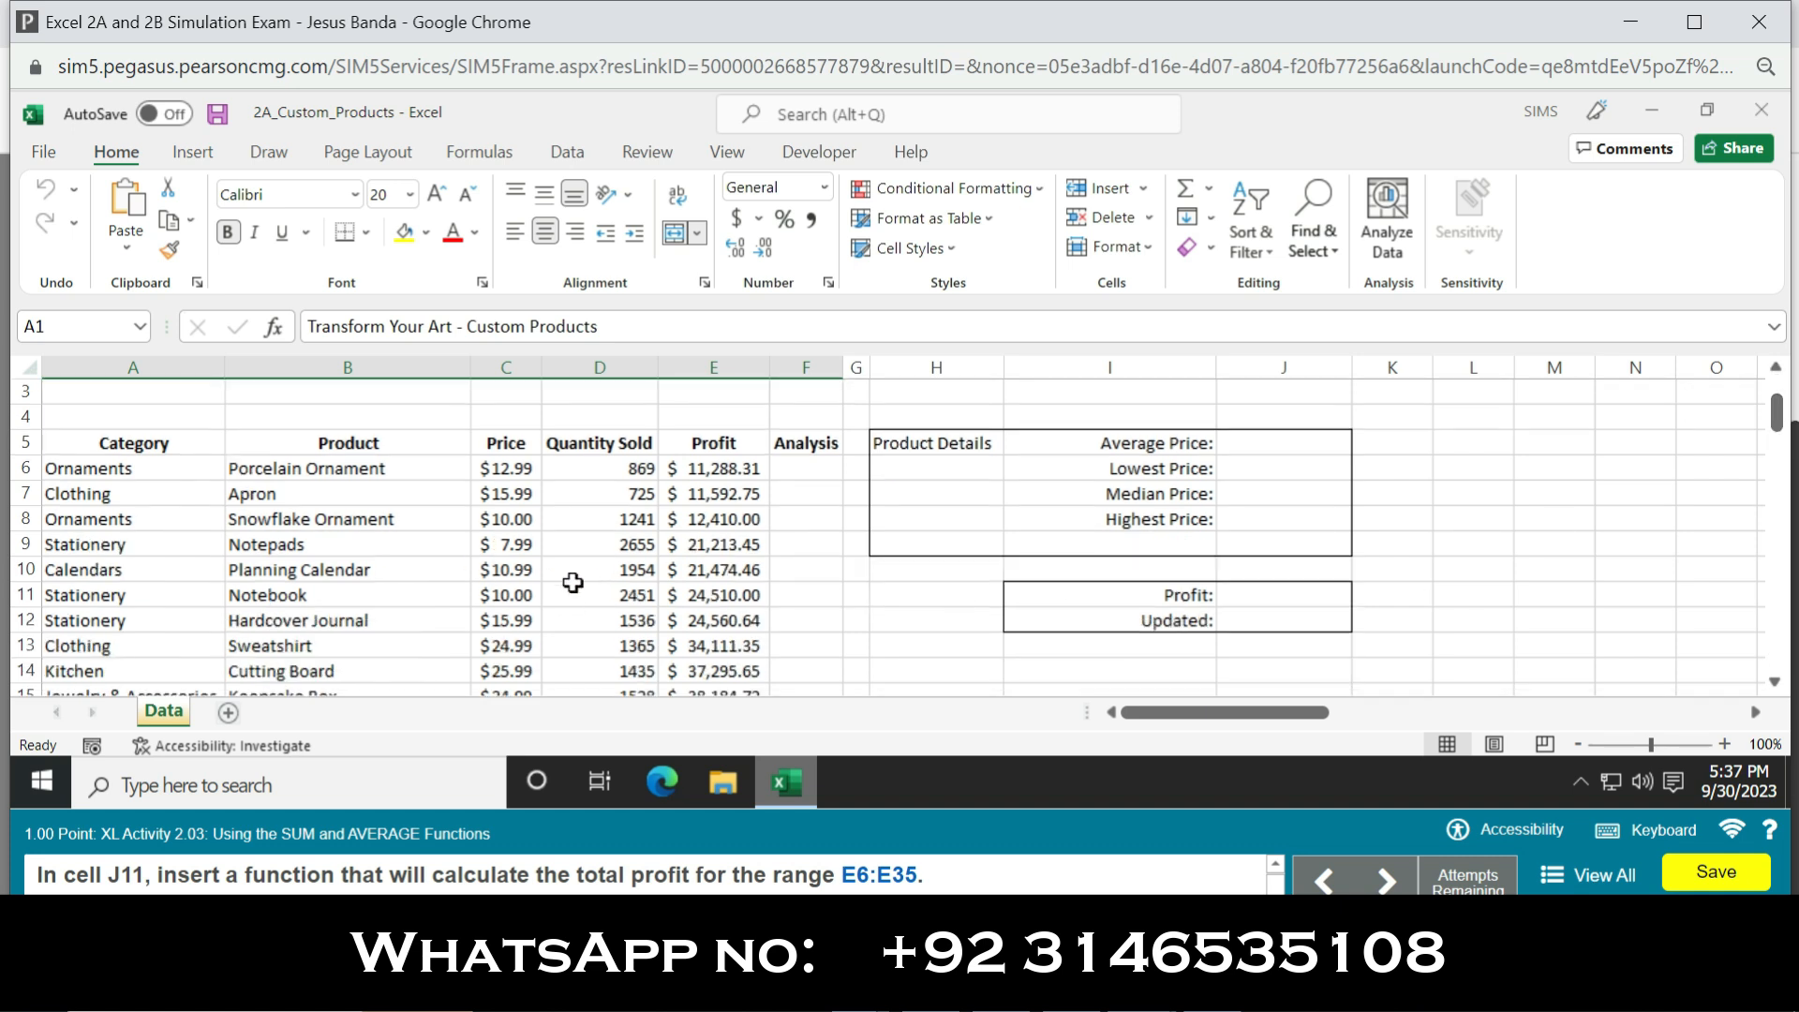
click(1265, 593)
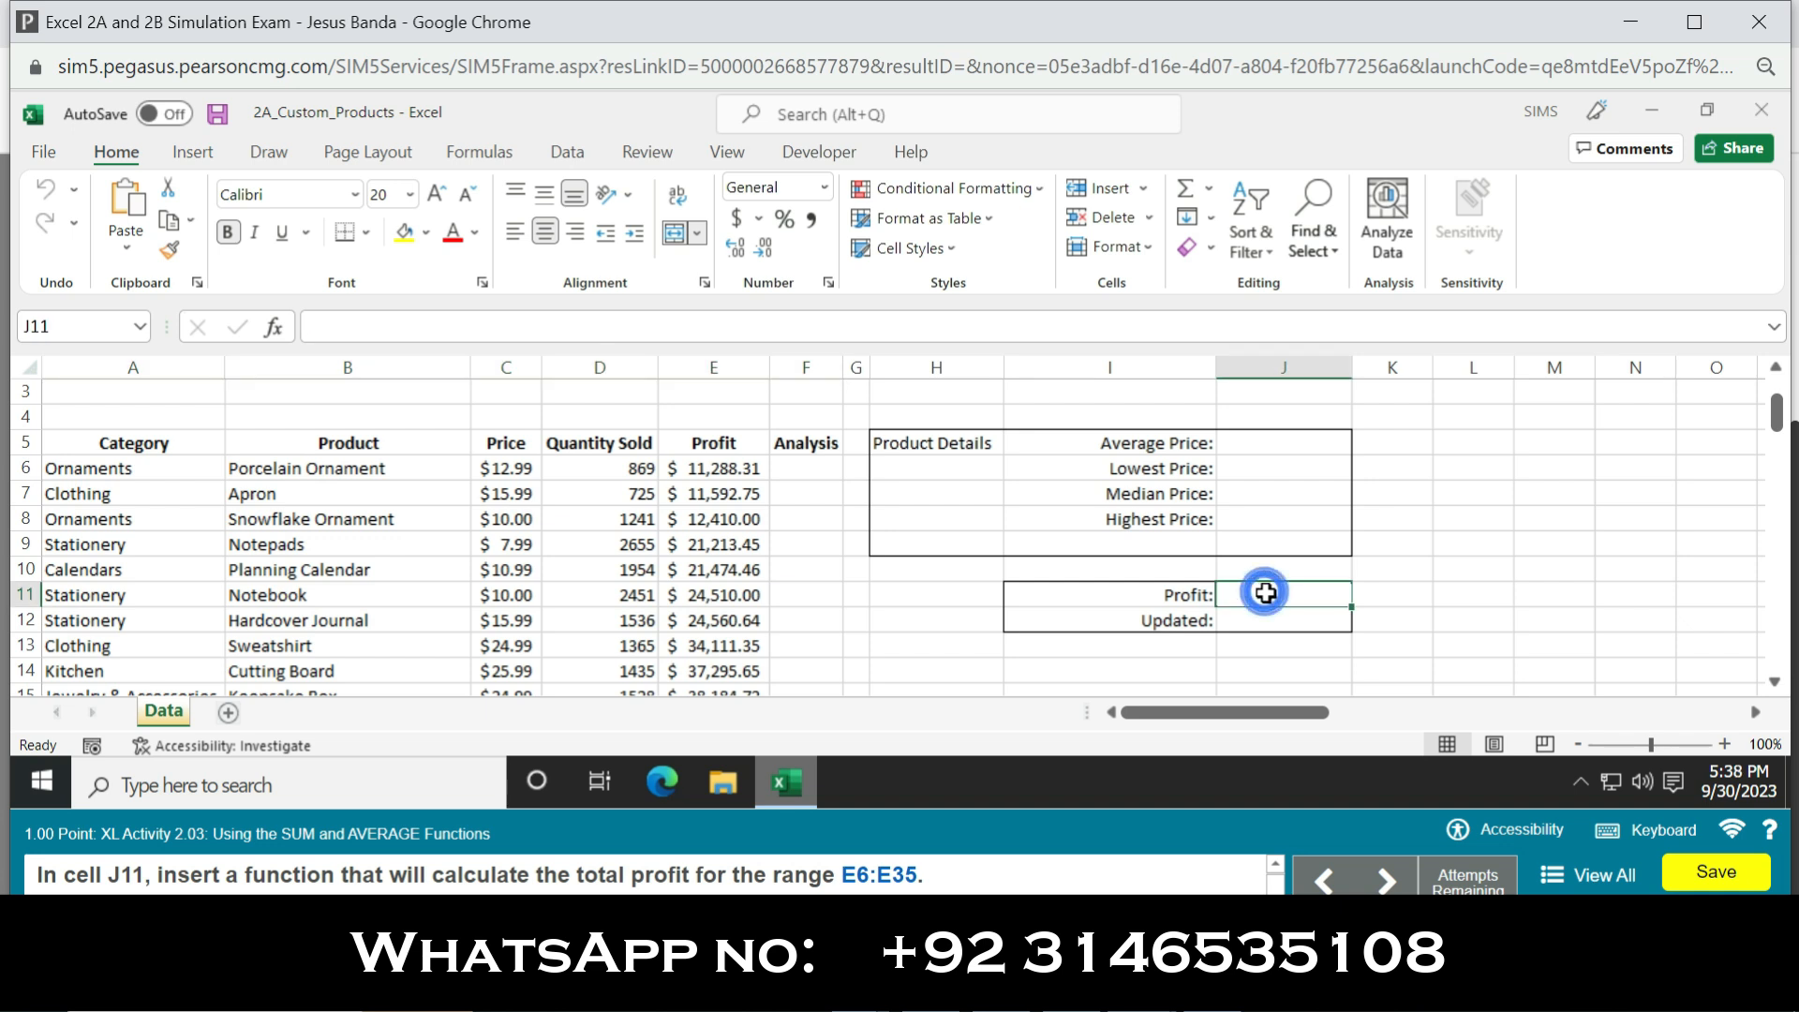
text(=sum)
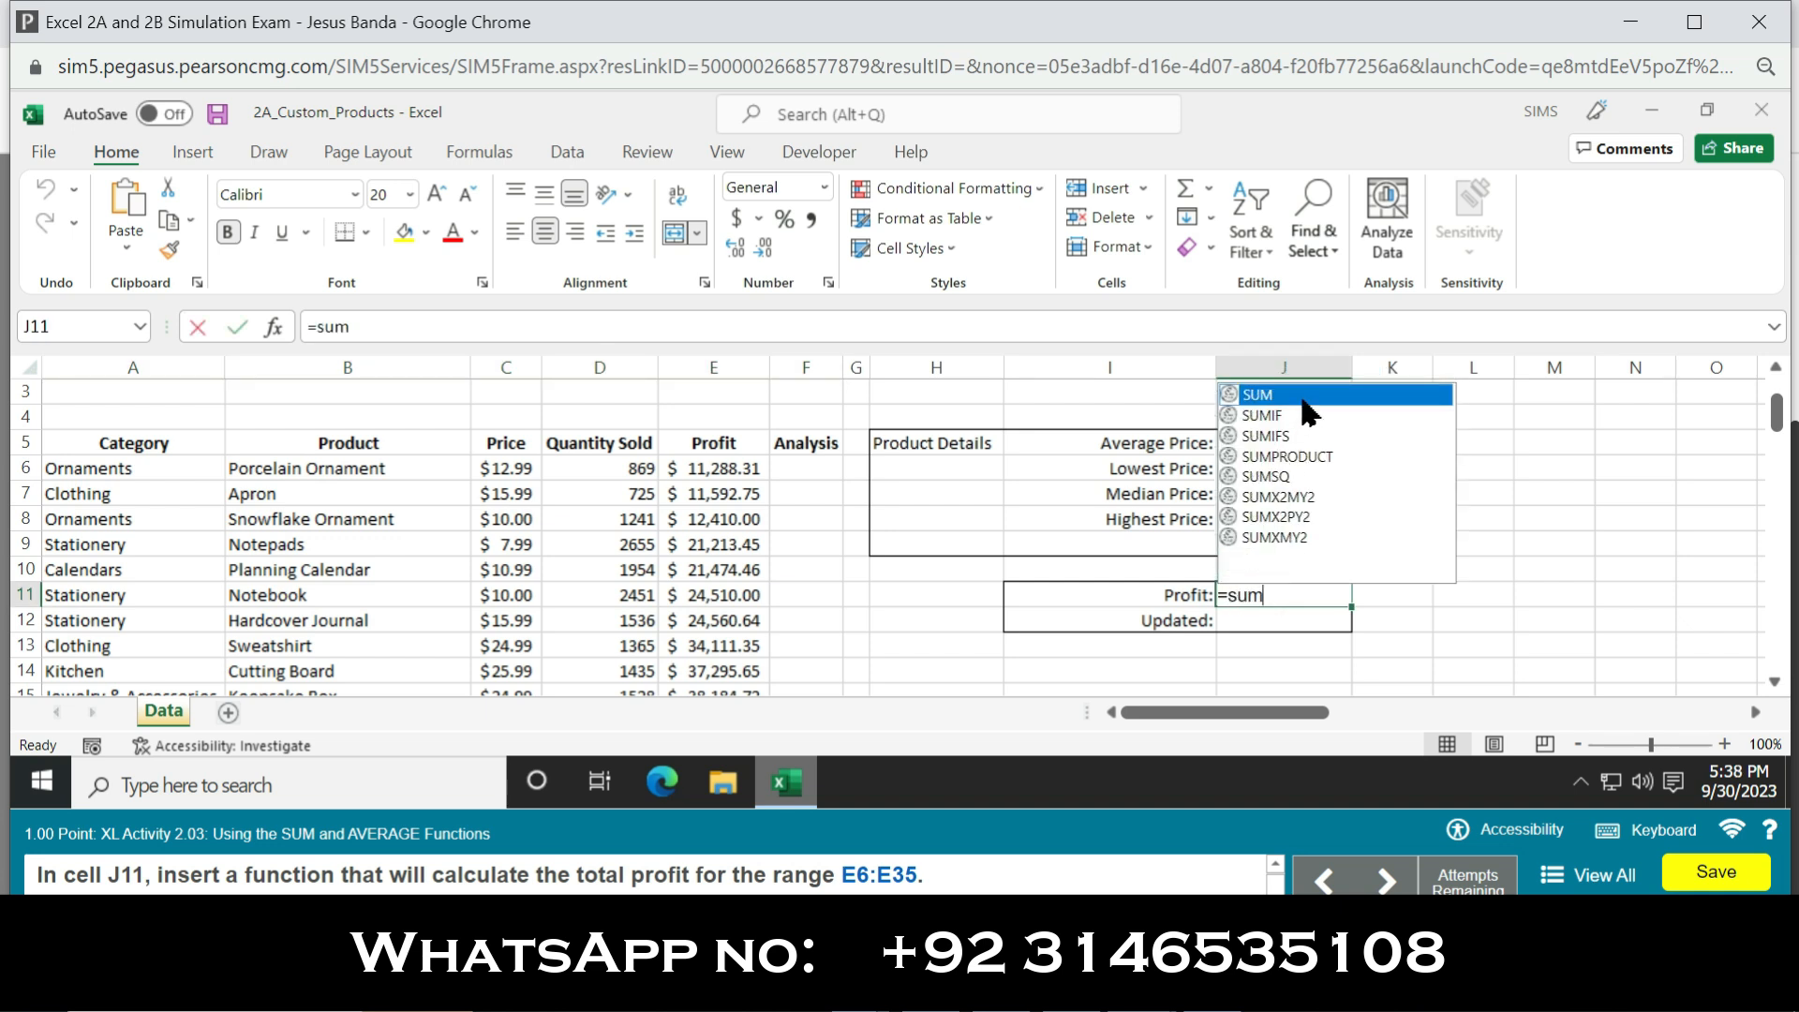
double_click(1304, 397)
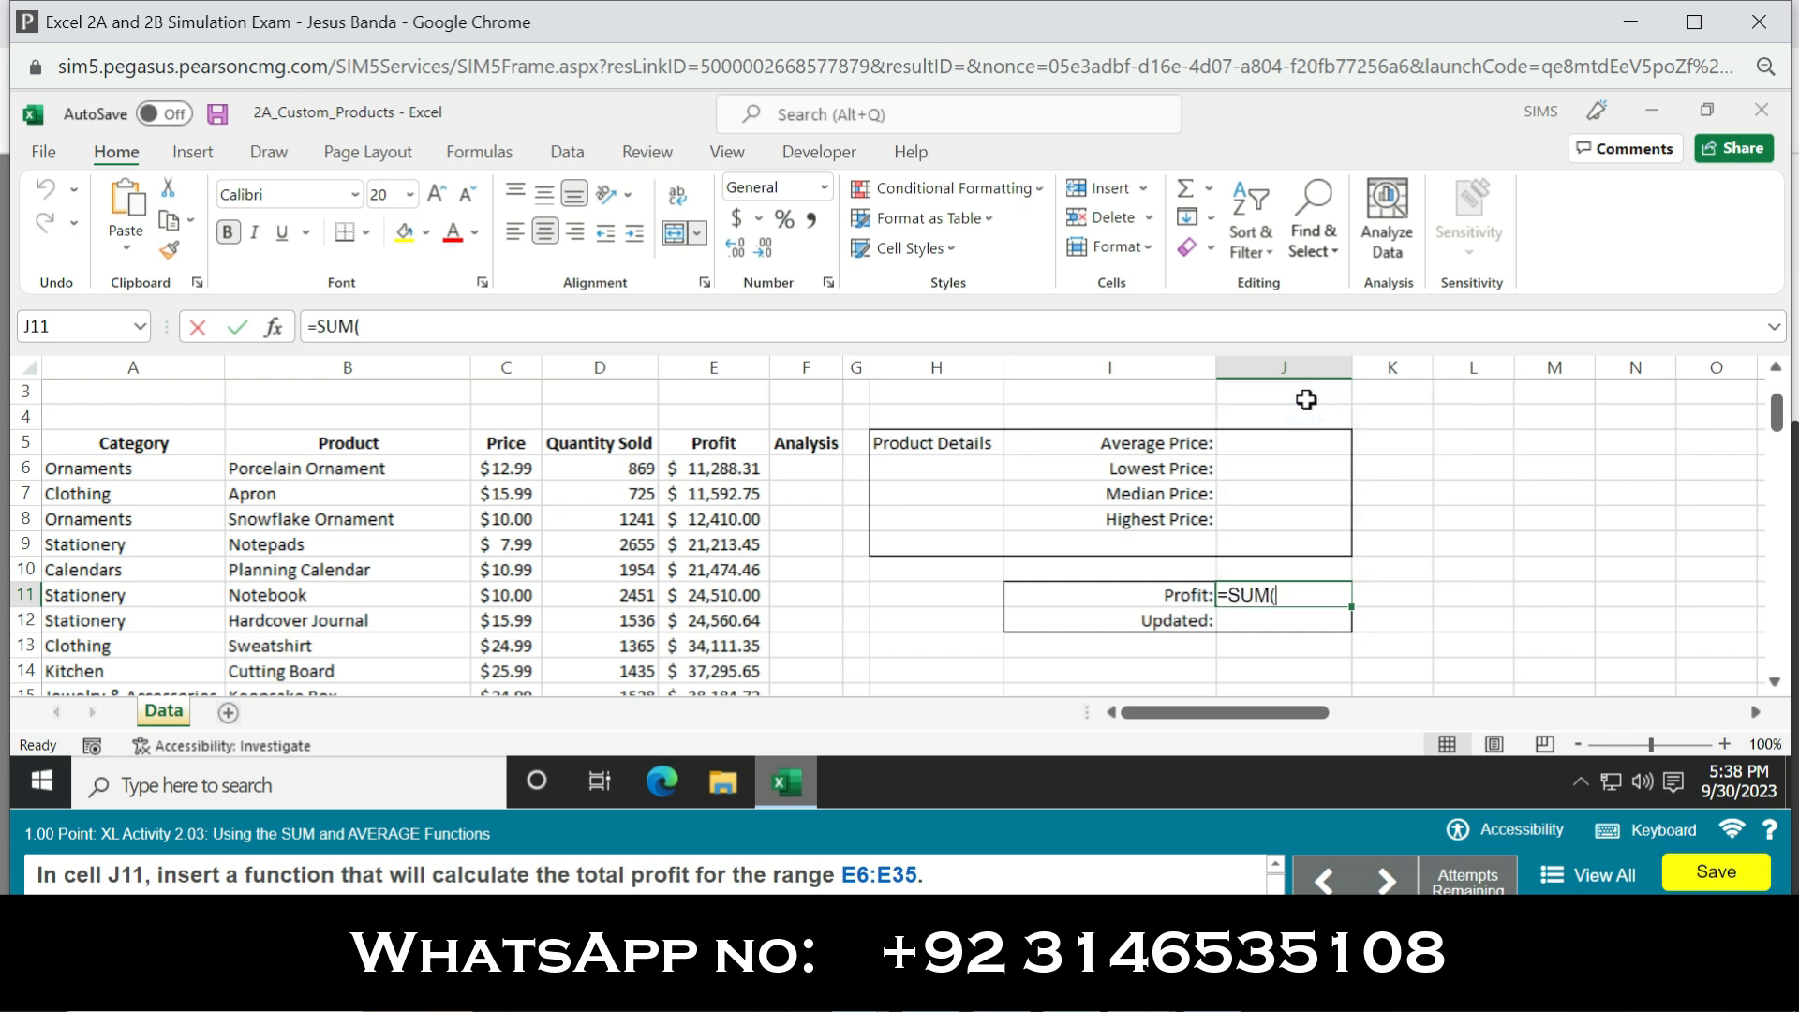
text(E)
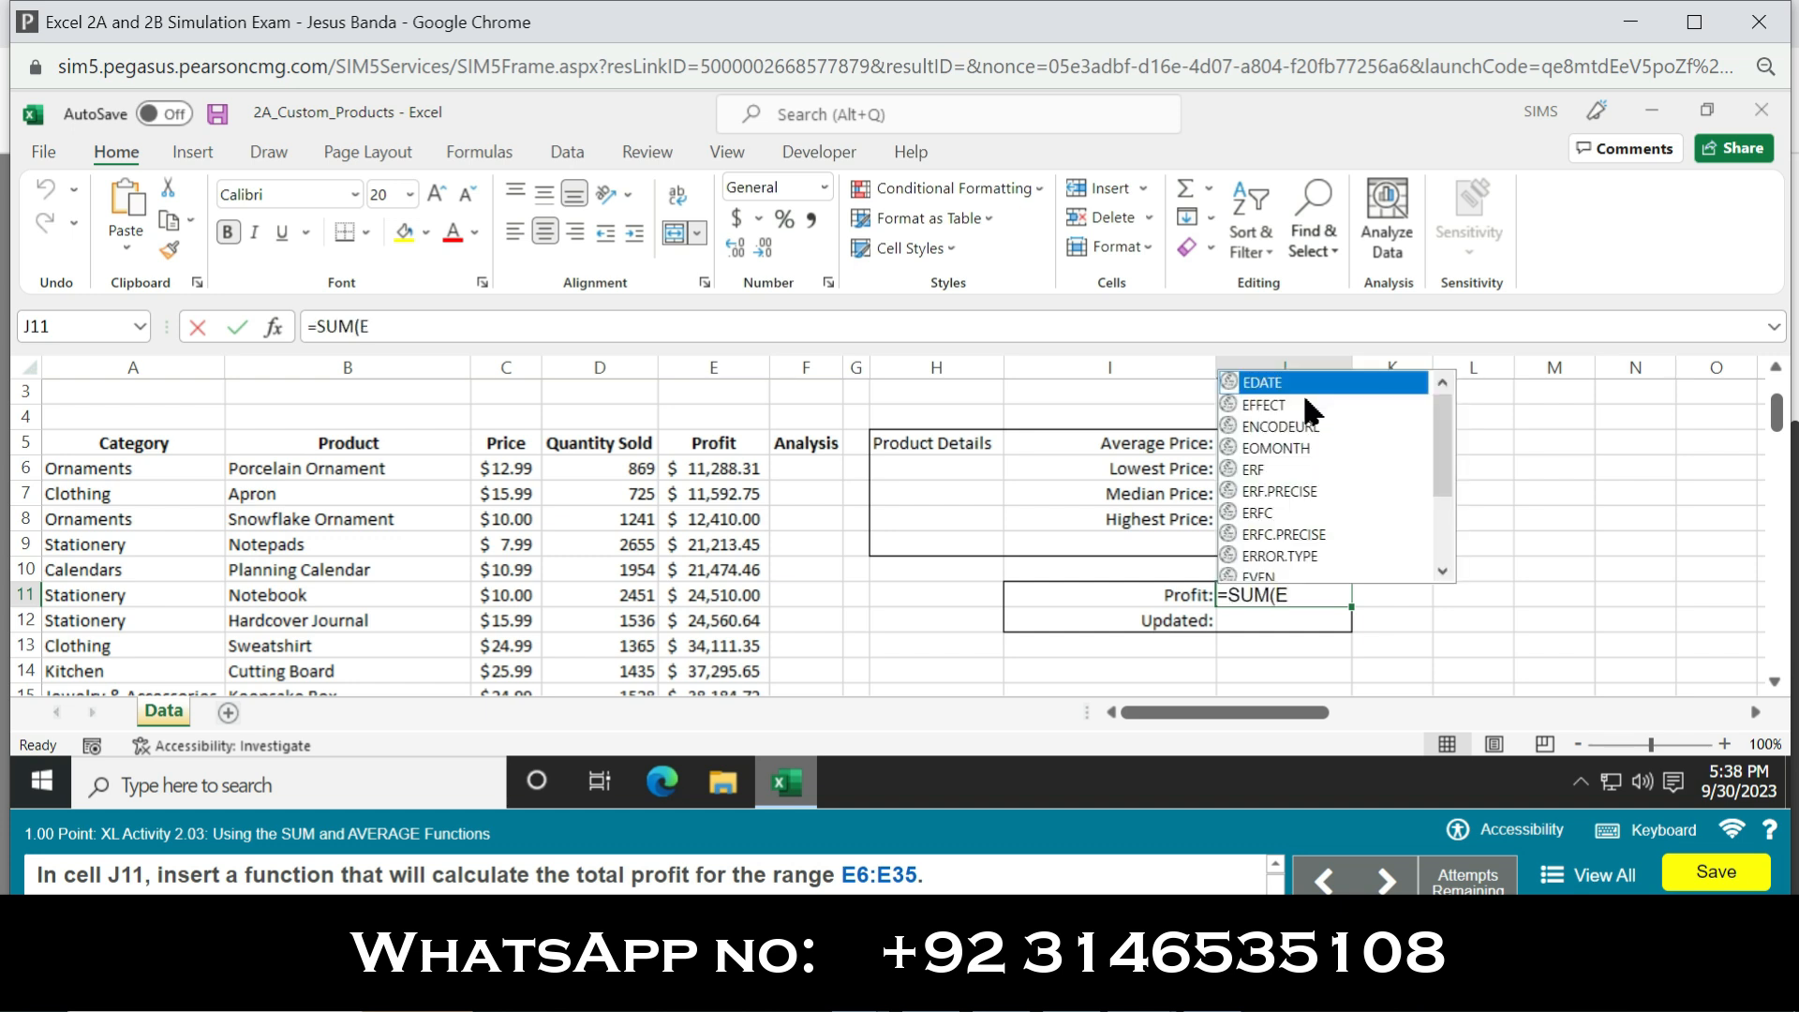
text(6)
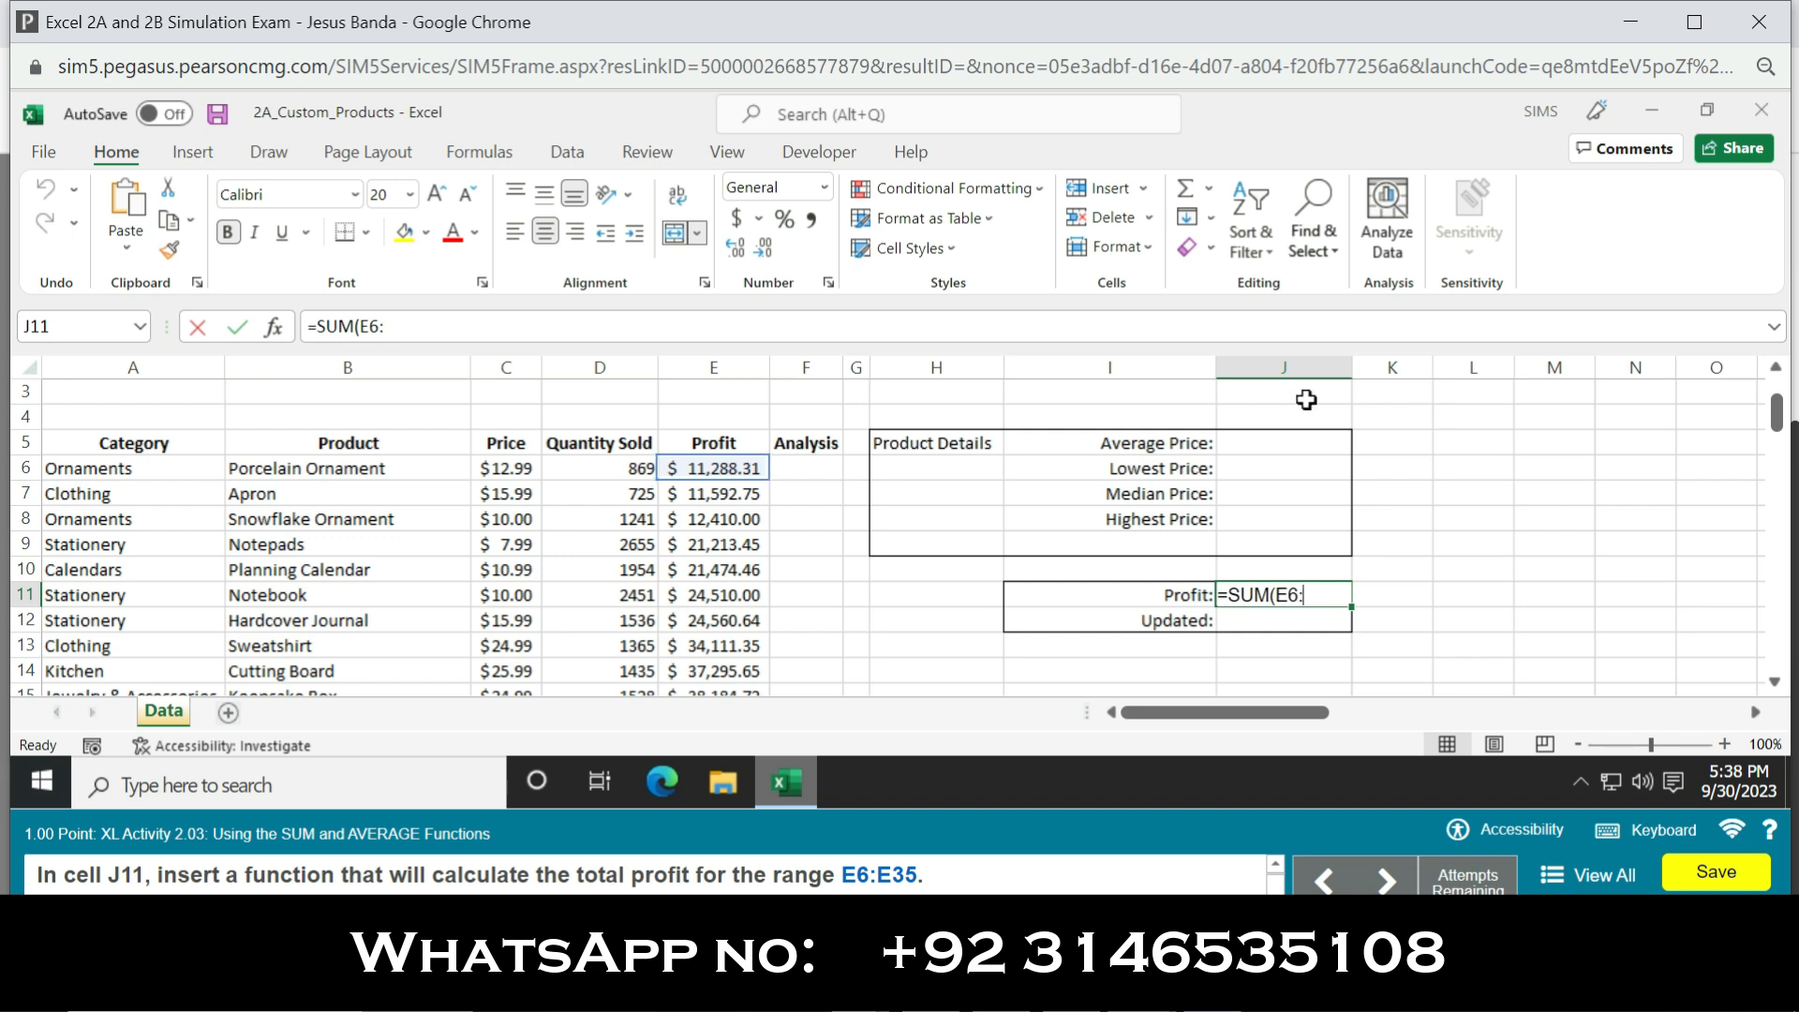
text(:E35)
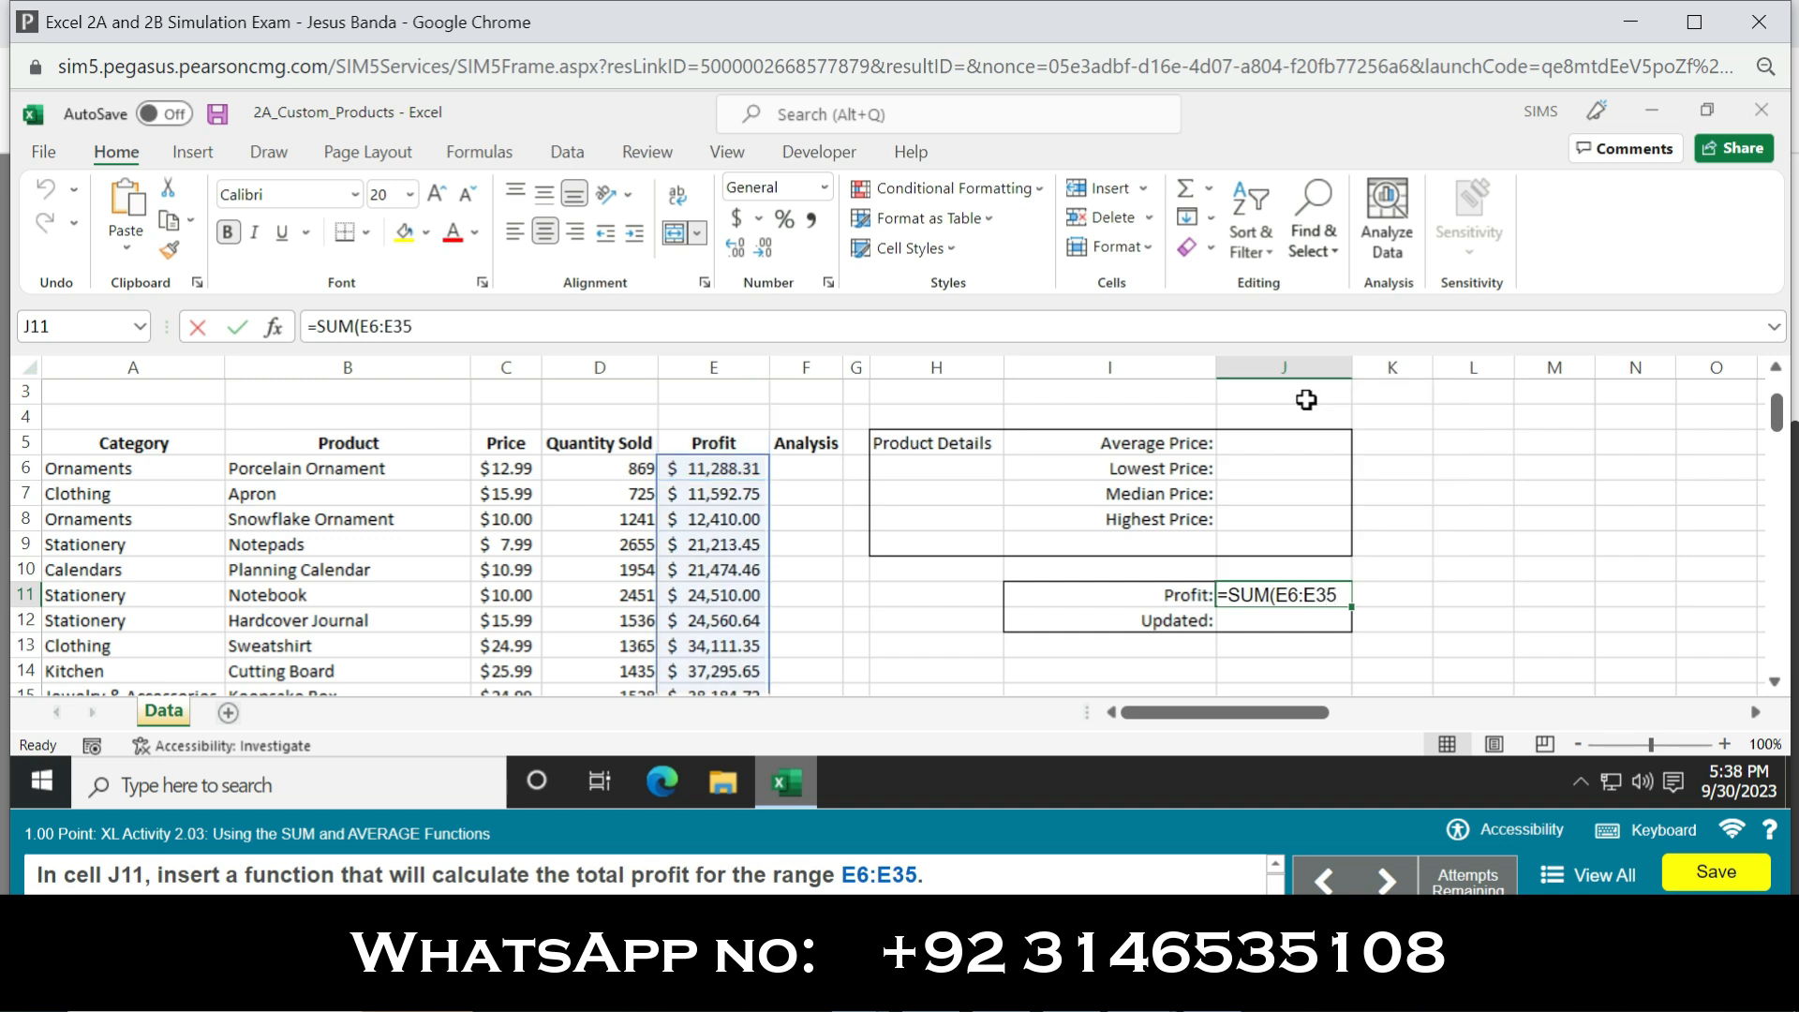
key(Return)
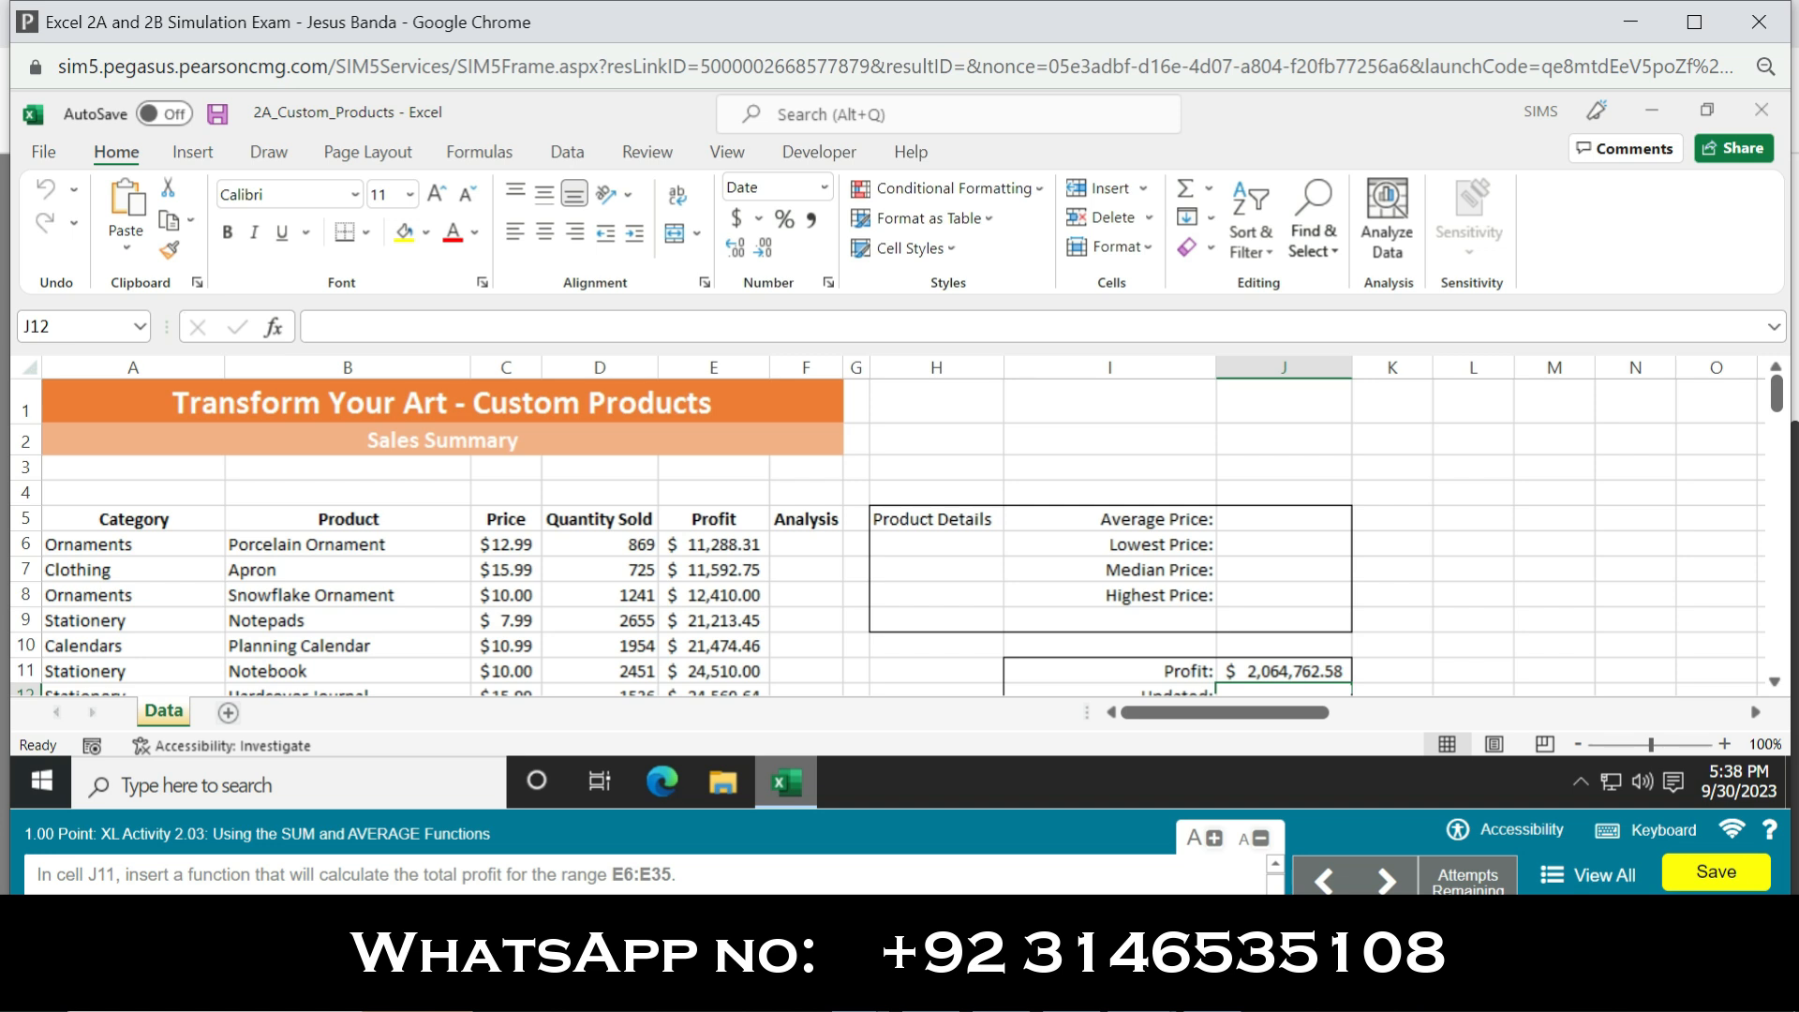
Enter an AVERAGE function in cell J5 to calculate the average price for the range C6:C35.
mouse_move(1777, 393)
mouse_down()
mouse_move(1780, 412)
mouse_move(1779, 395)
mouse_up()
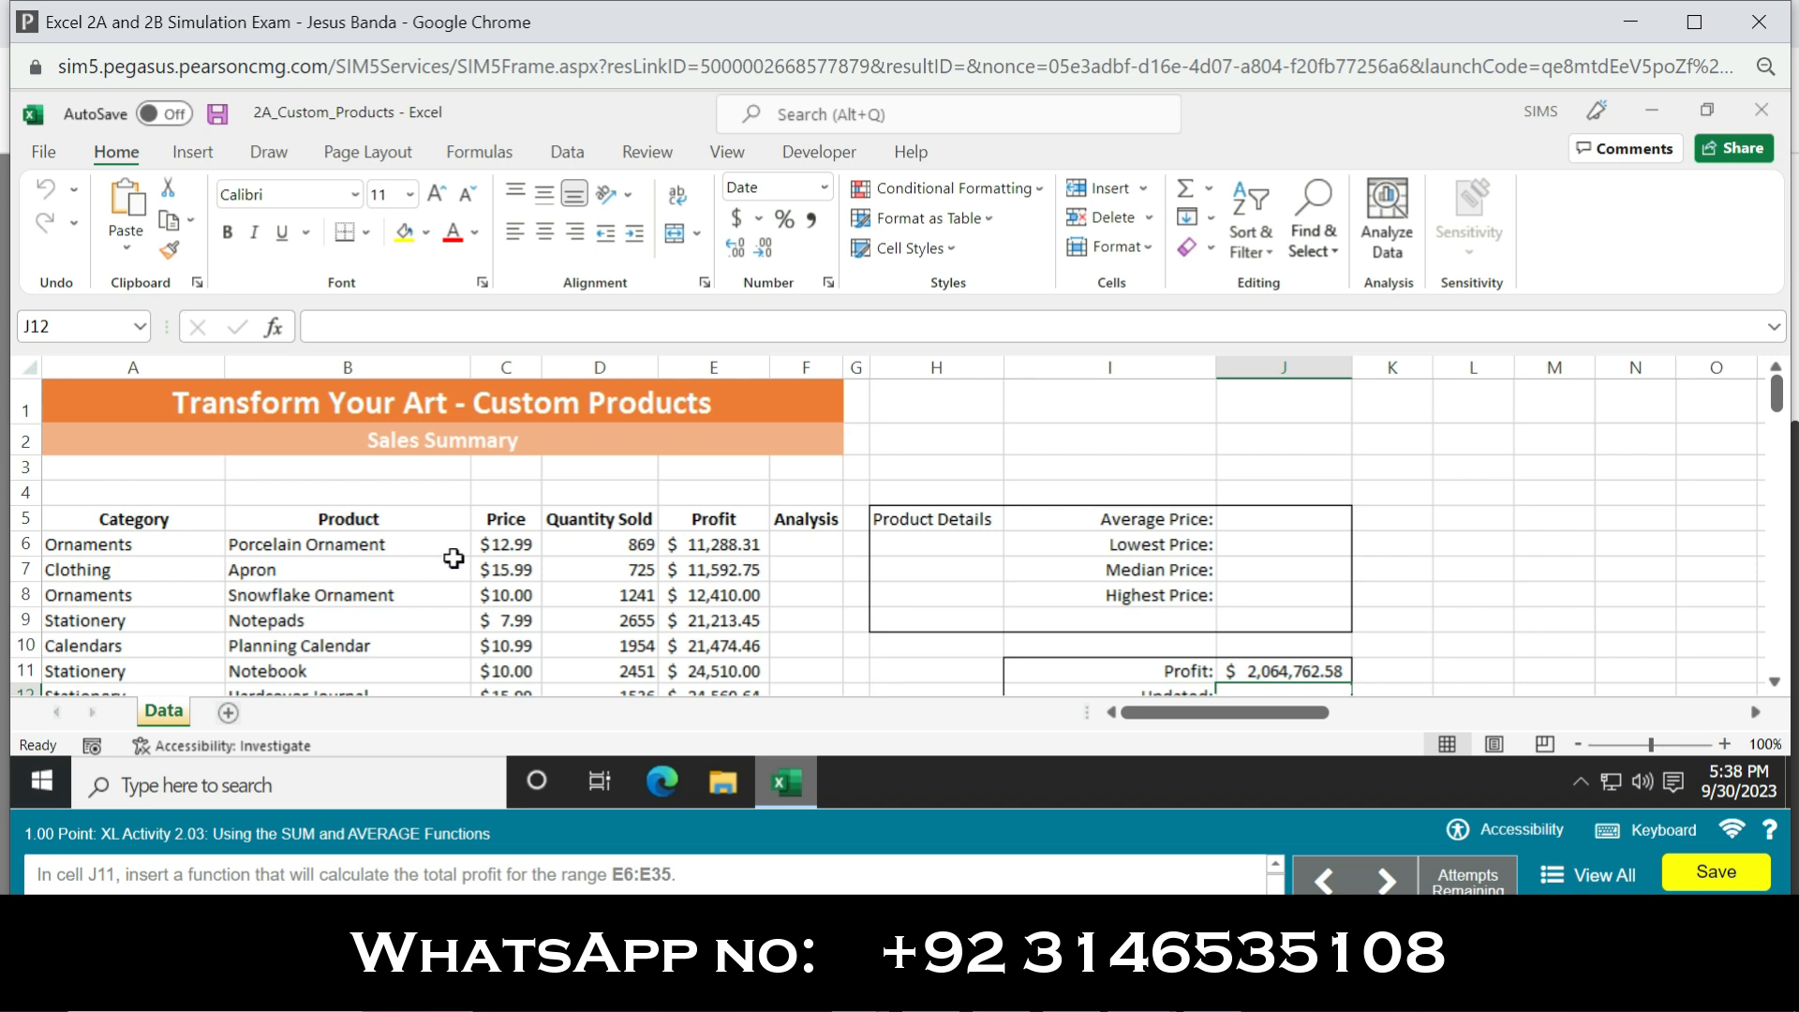
click(1275, 520)
text(=)
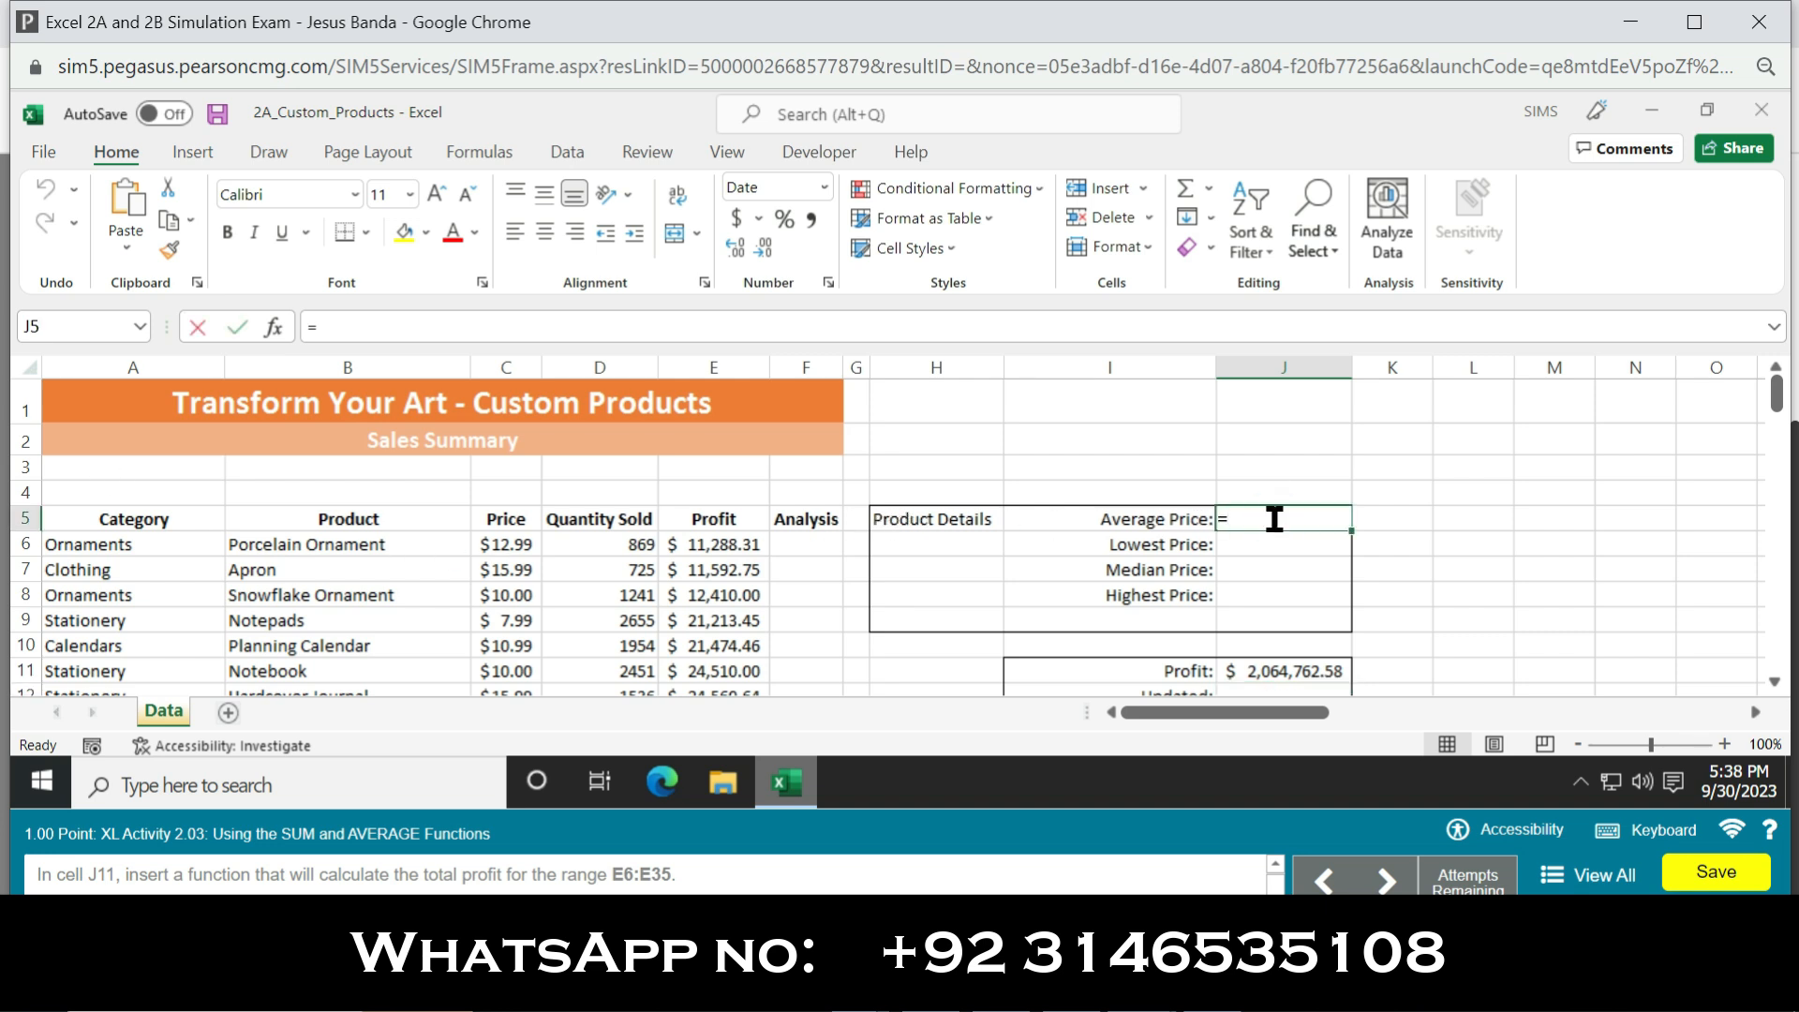
text(aver)
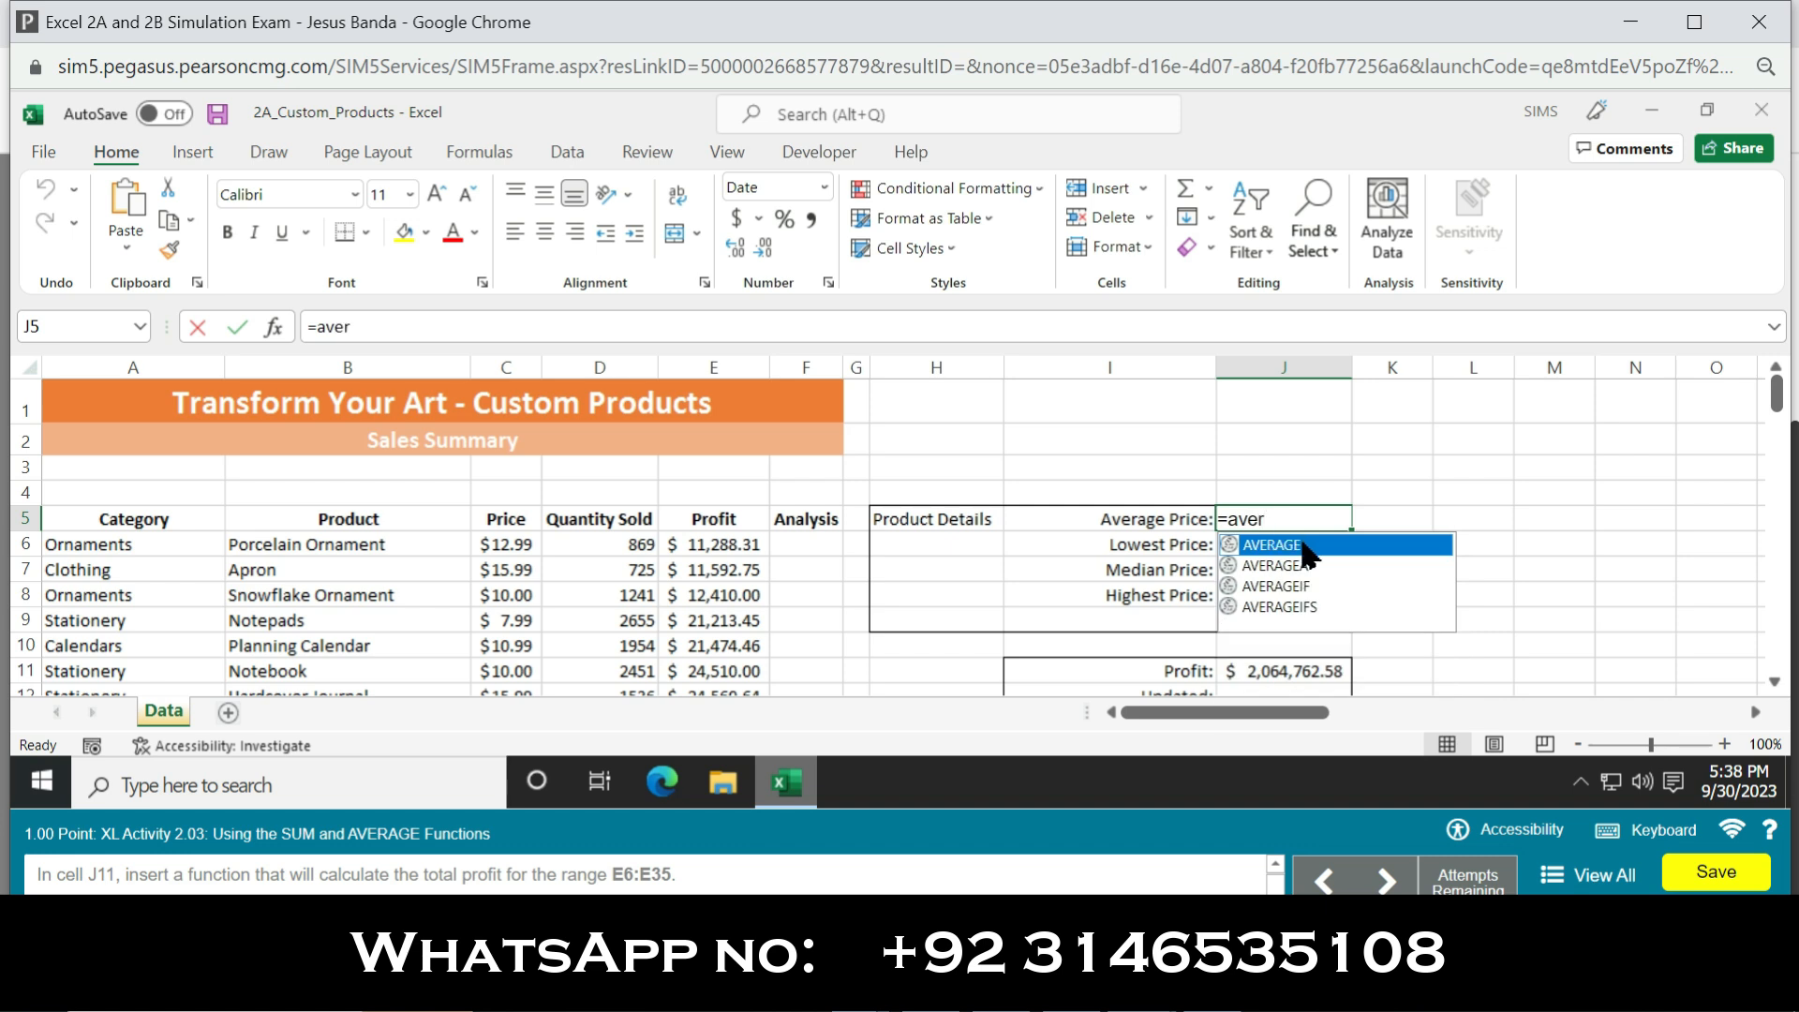
double_click(1303, 544)
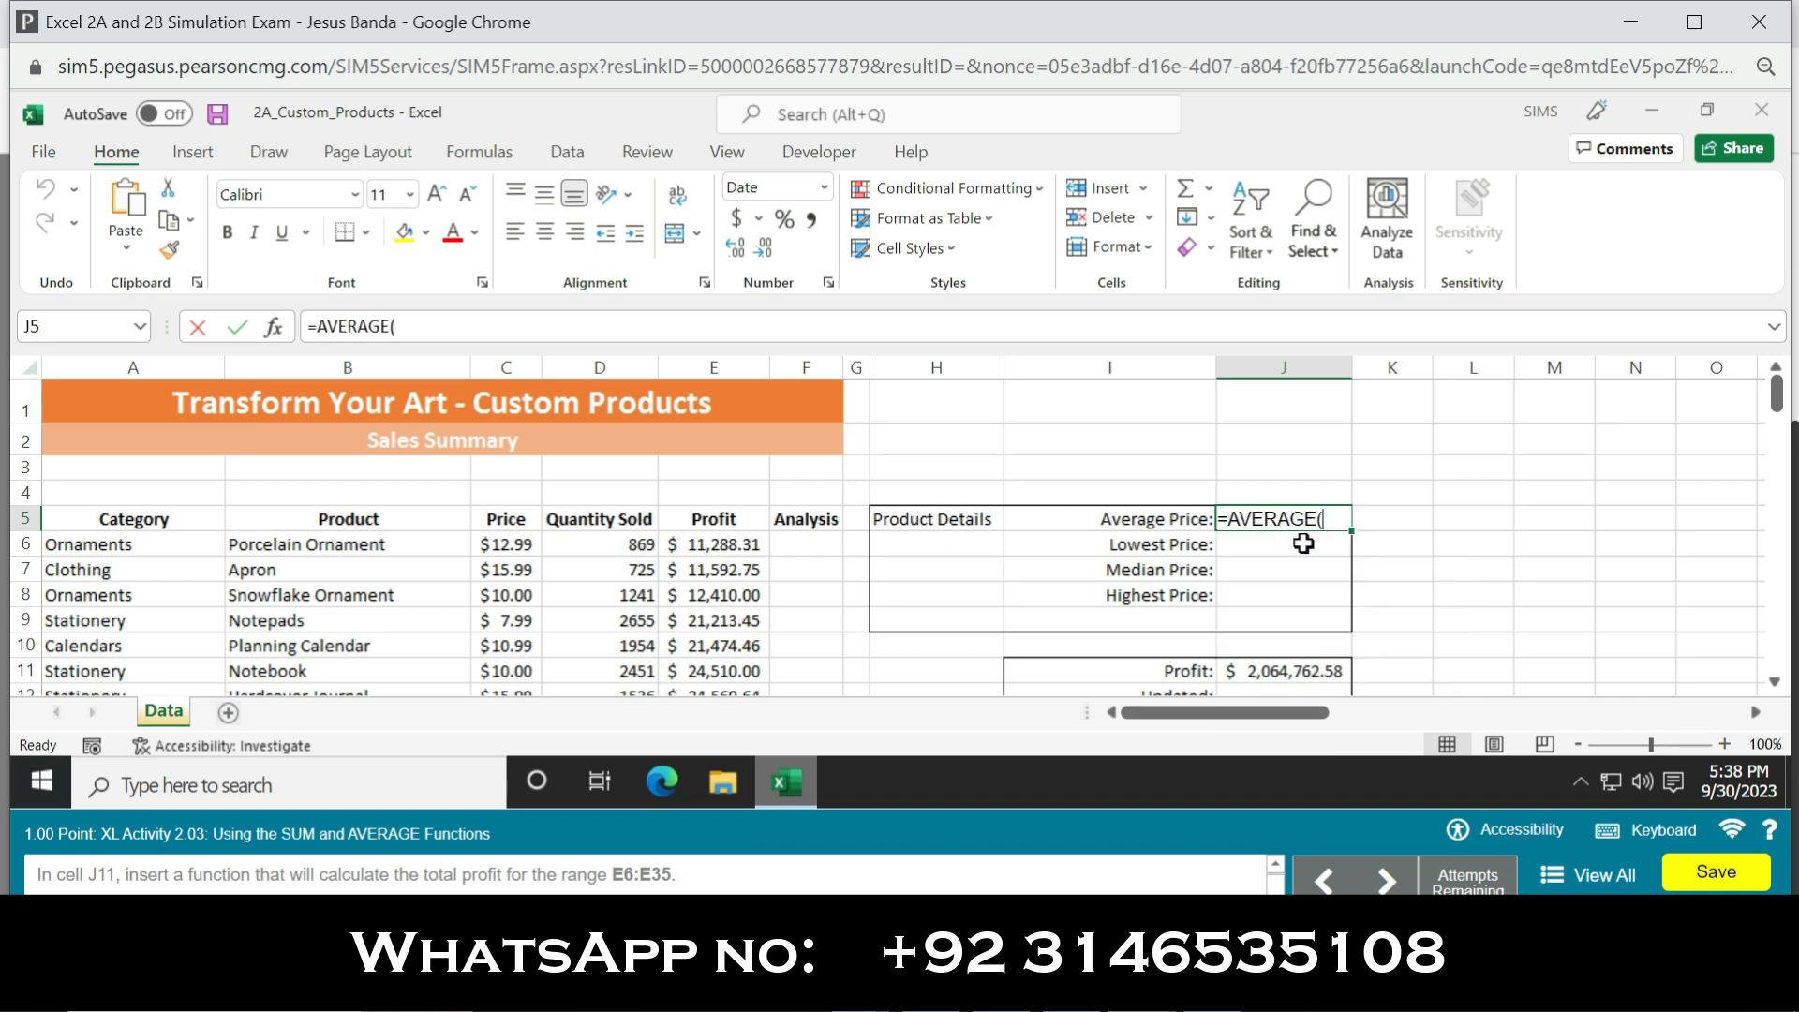
text(C)
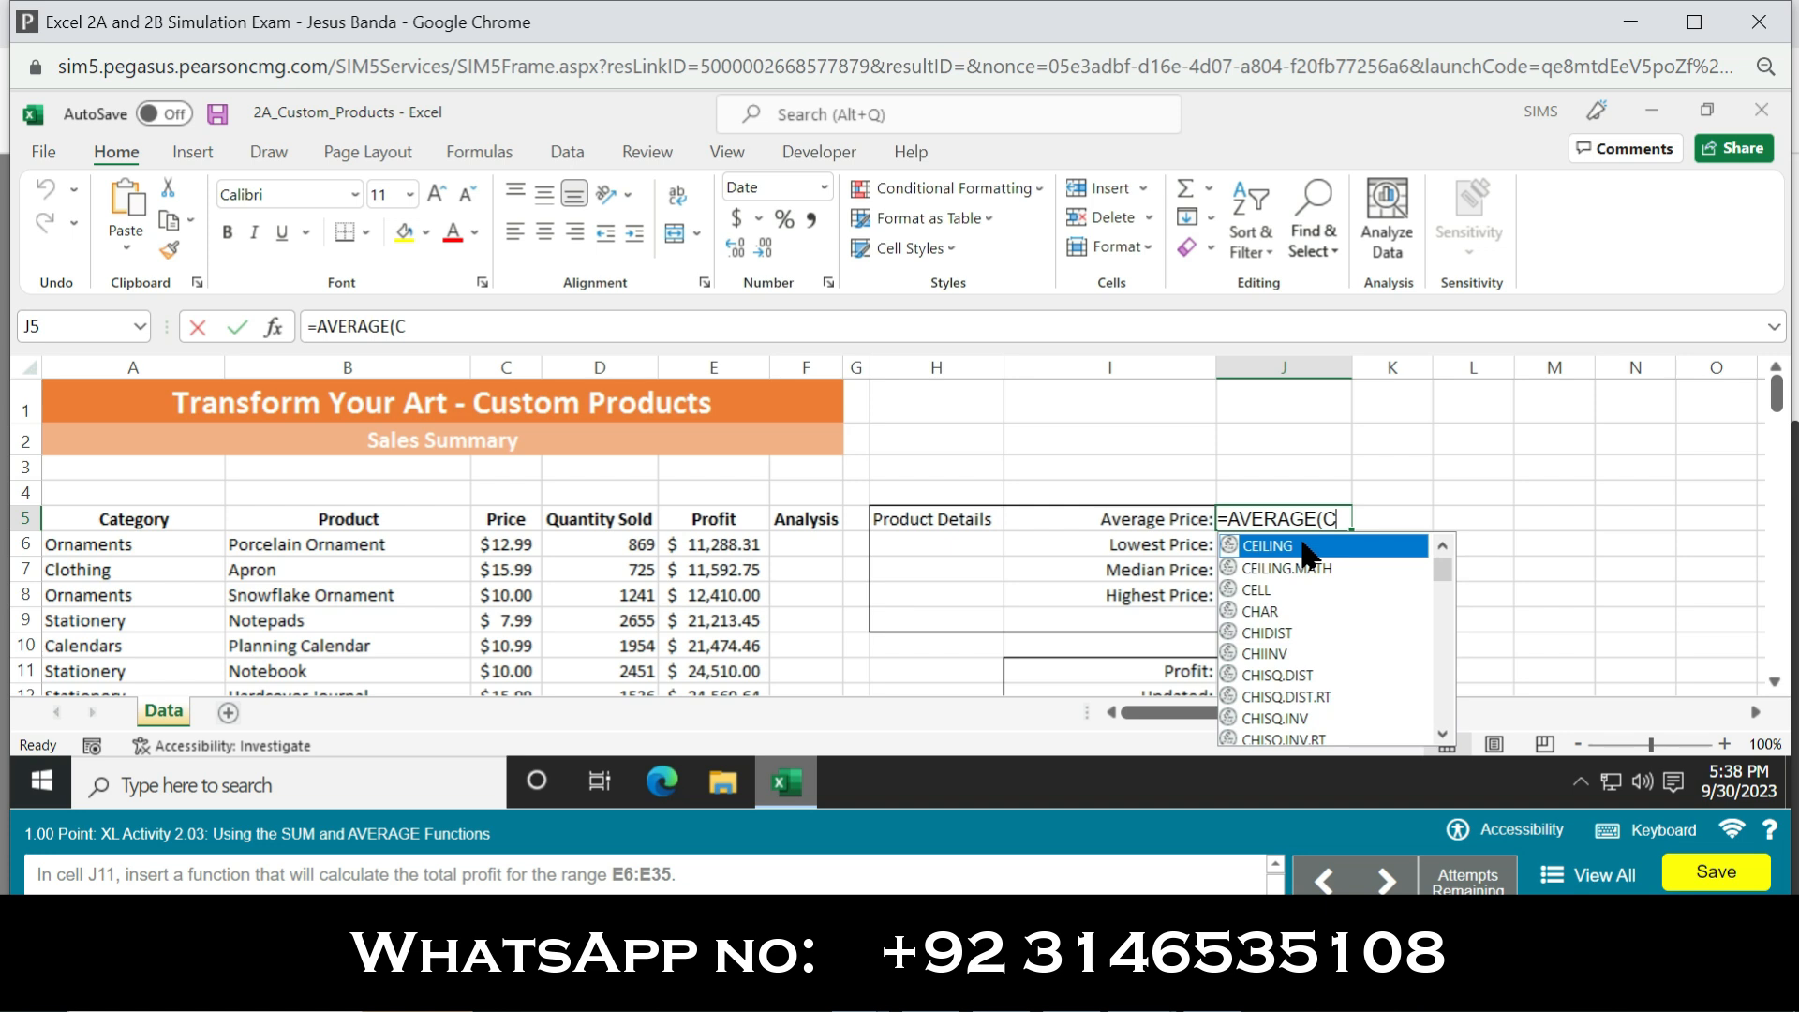
text(6:C35)
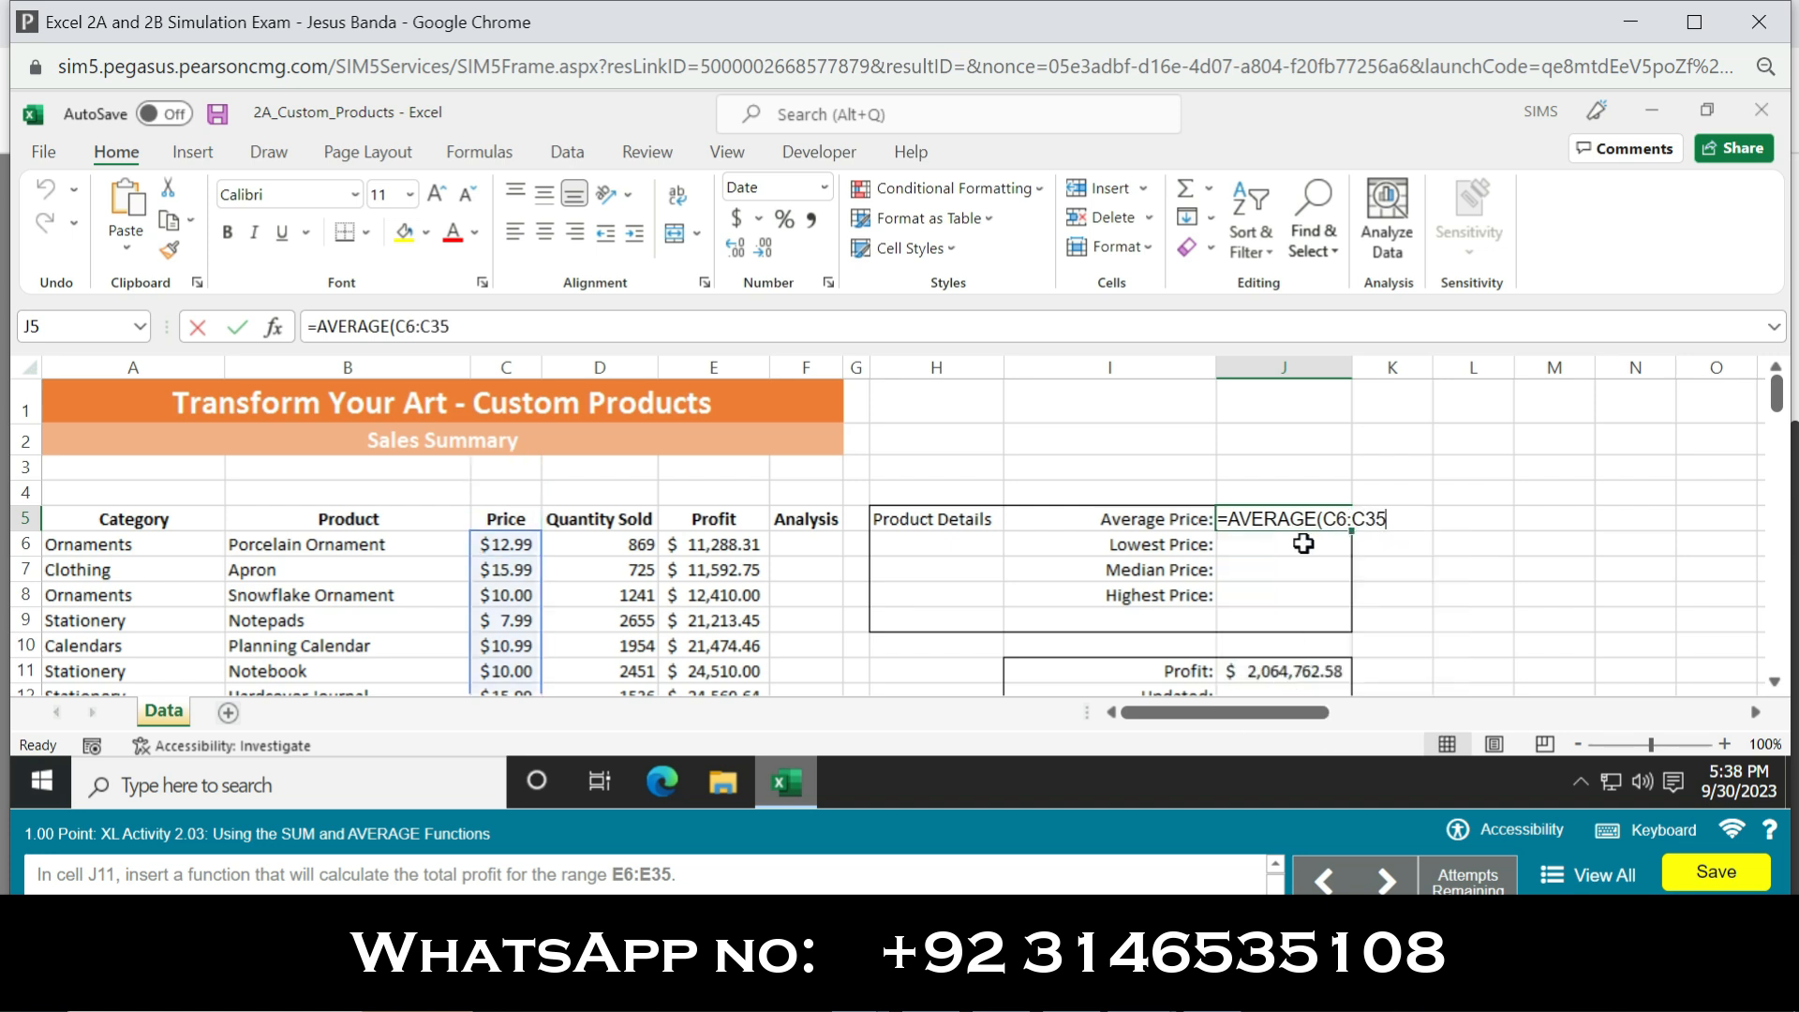
text())
key(Return)
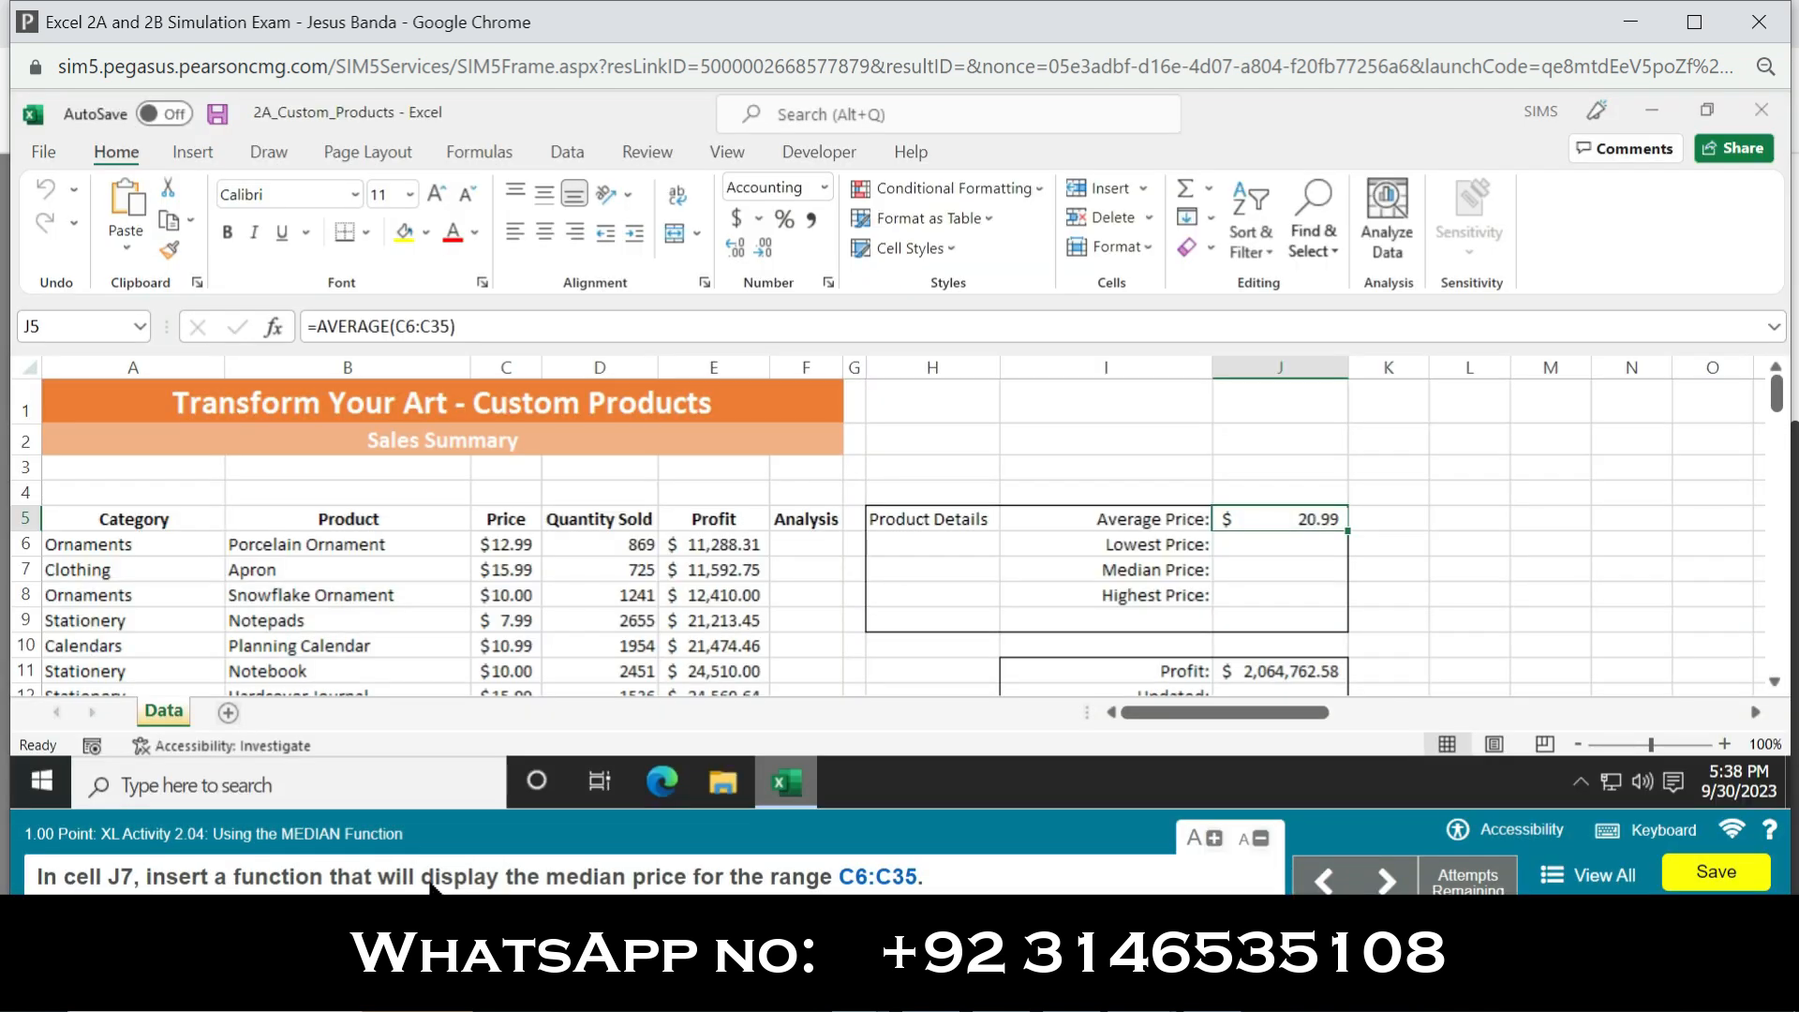
Enter a MEDIAN function in cell J7 to calculate the median price for the range C6:C35.
click(1301, 566)
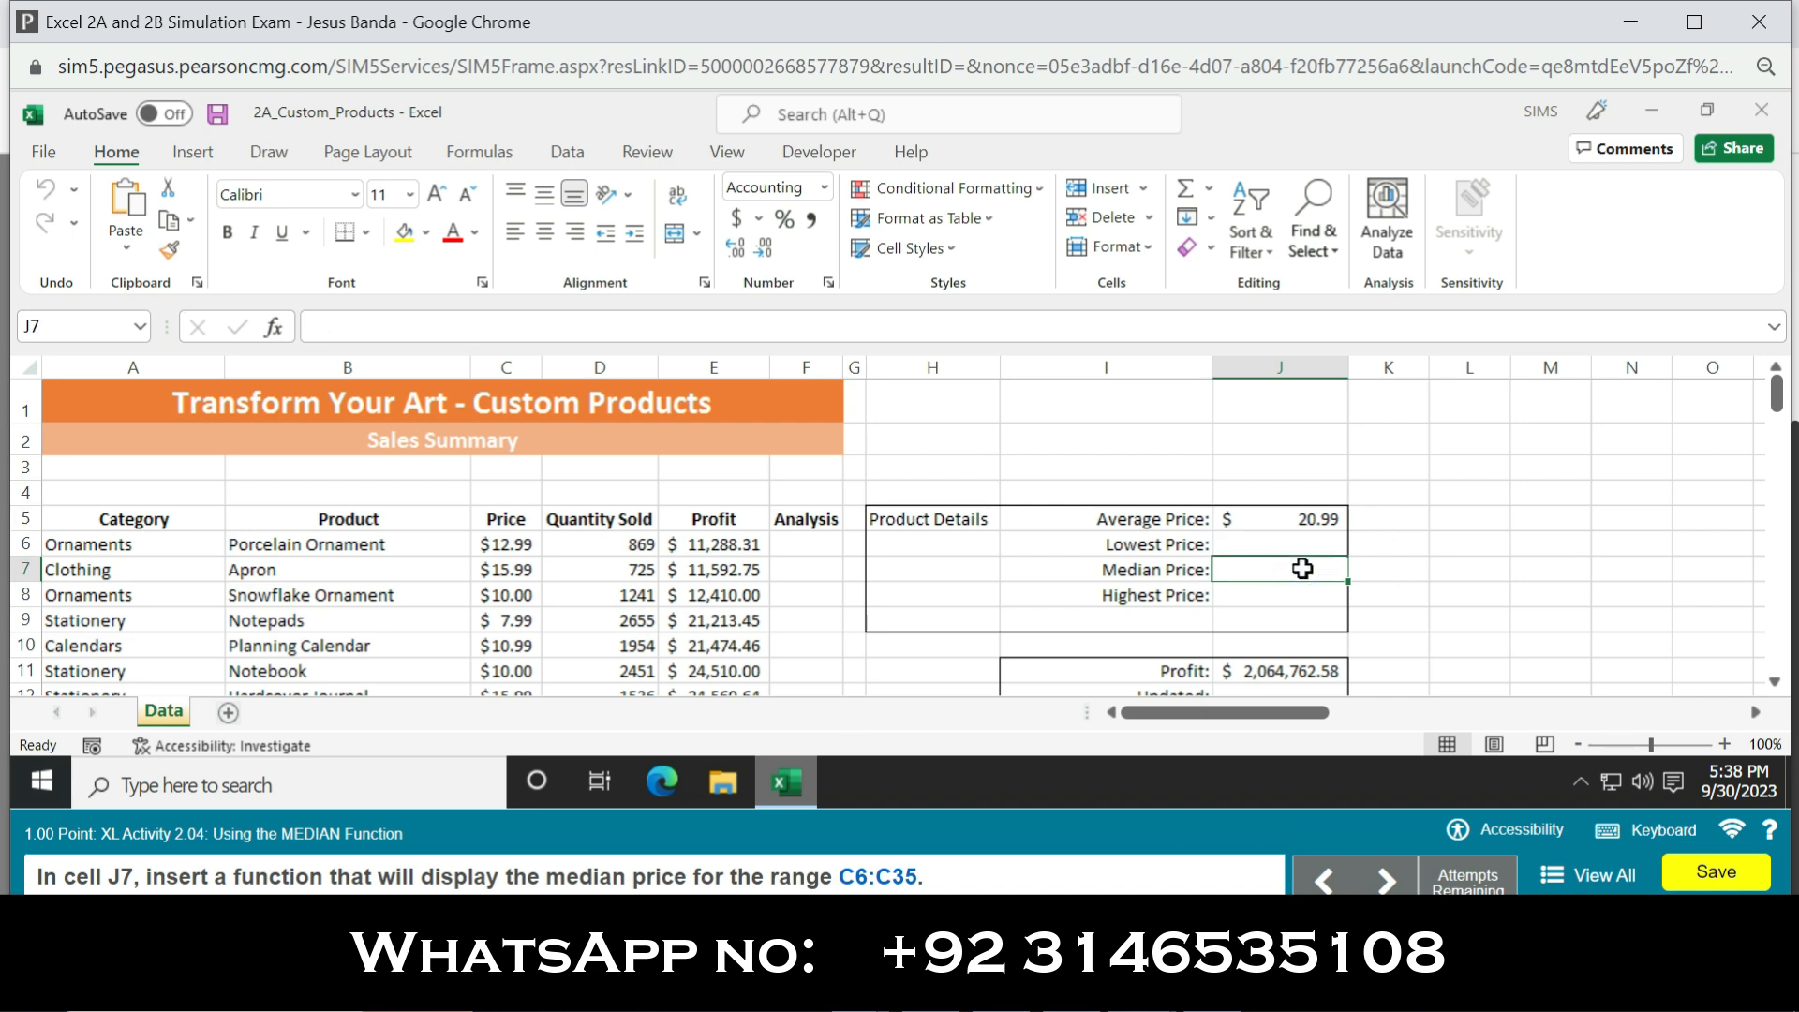
text(=medi)
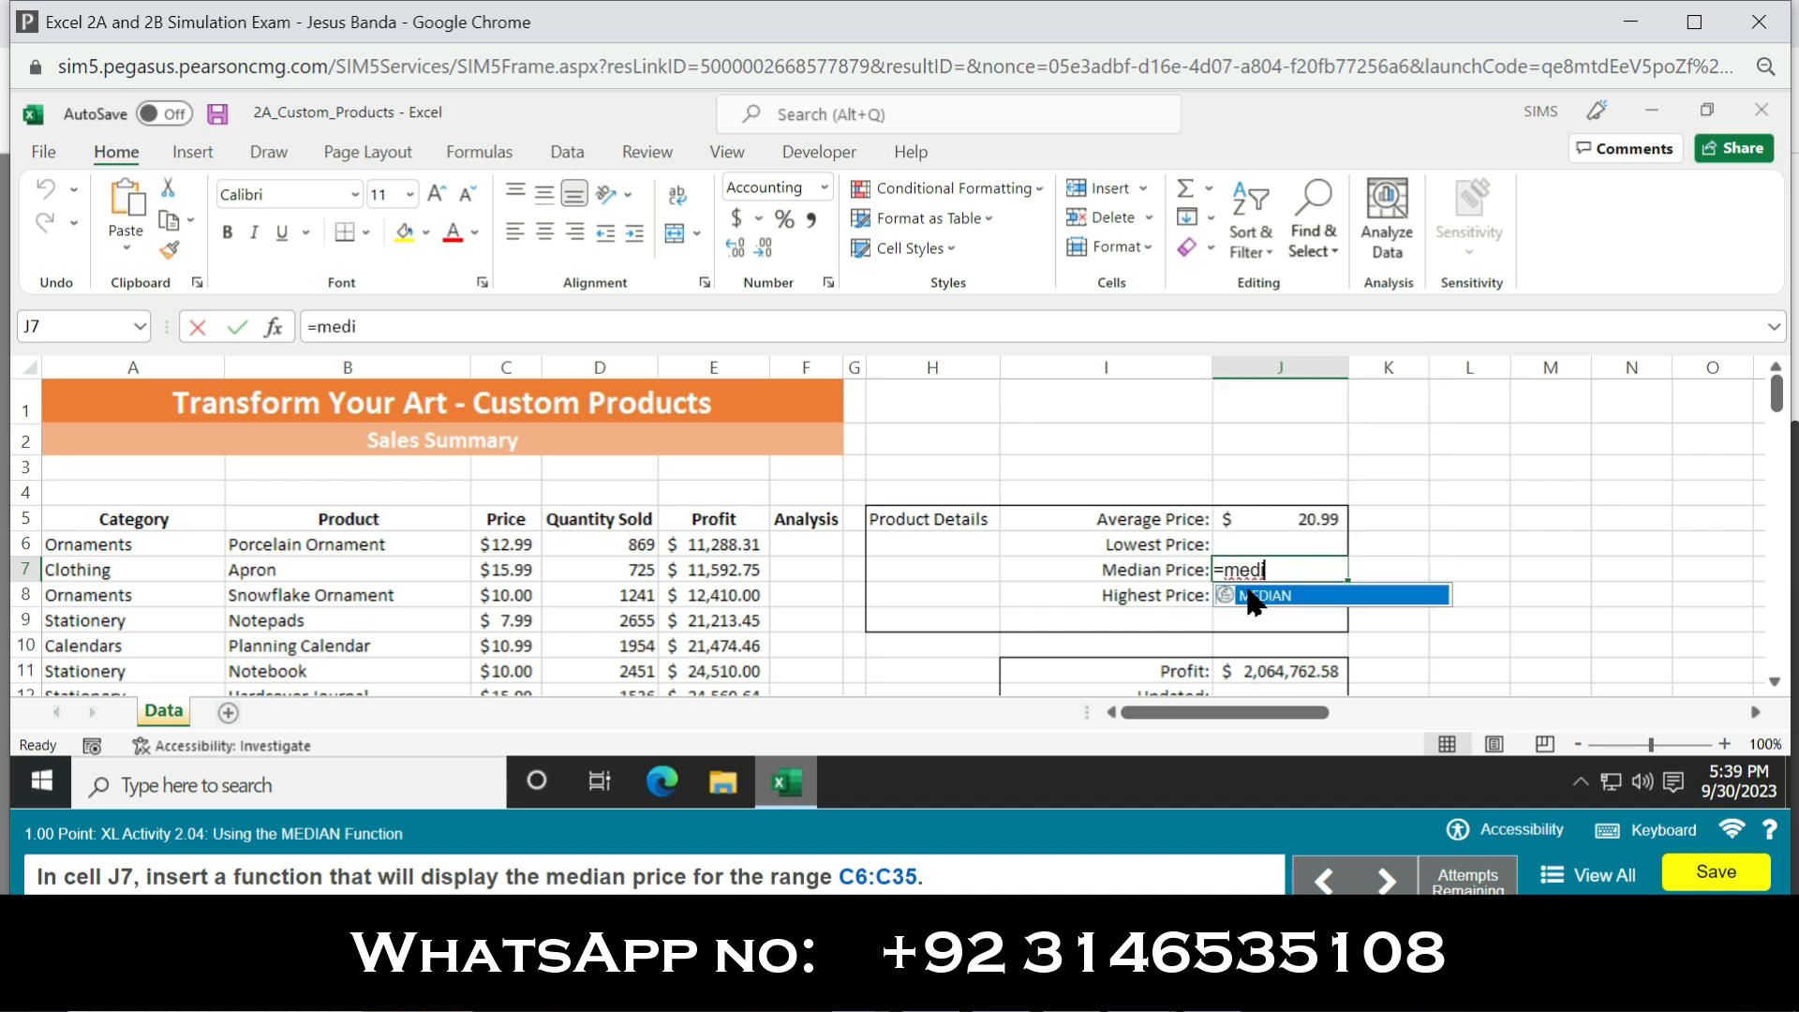
double_click(1252, 598)
text(C)
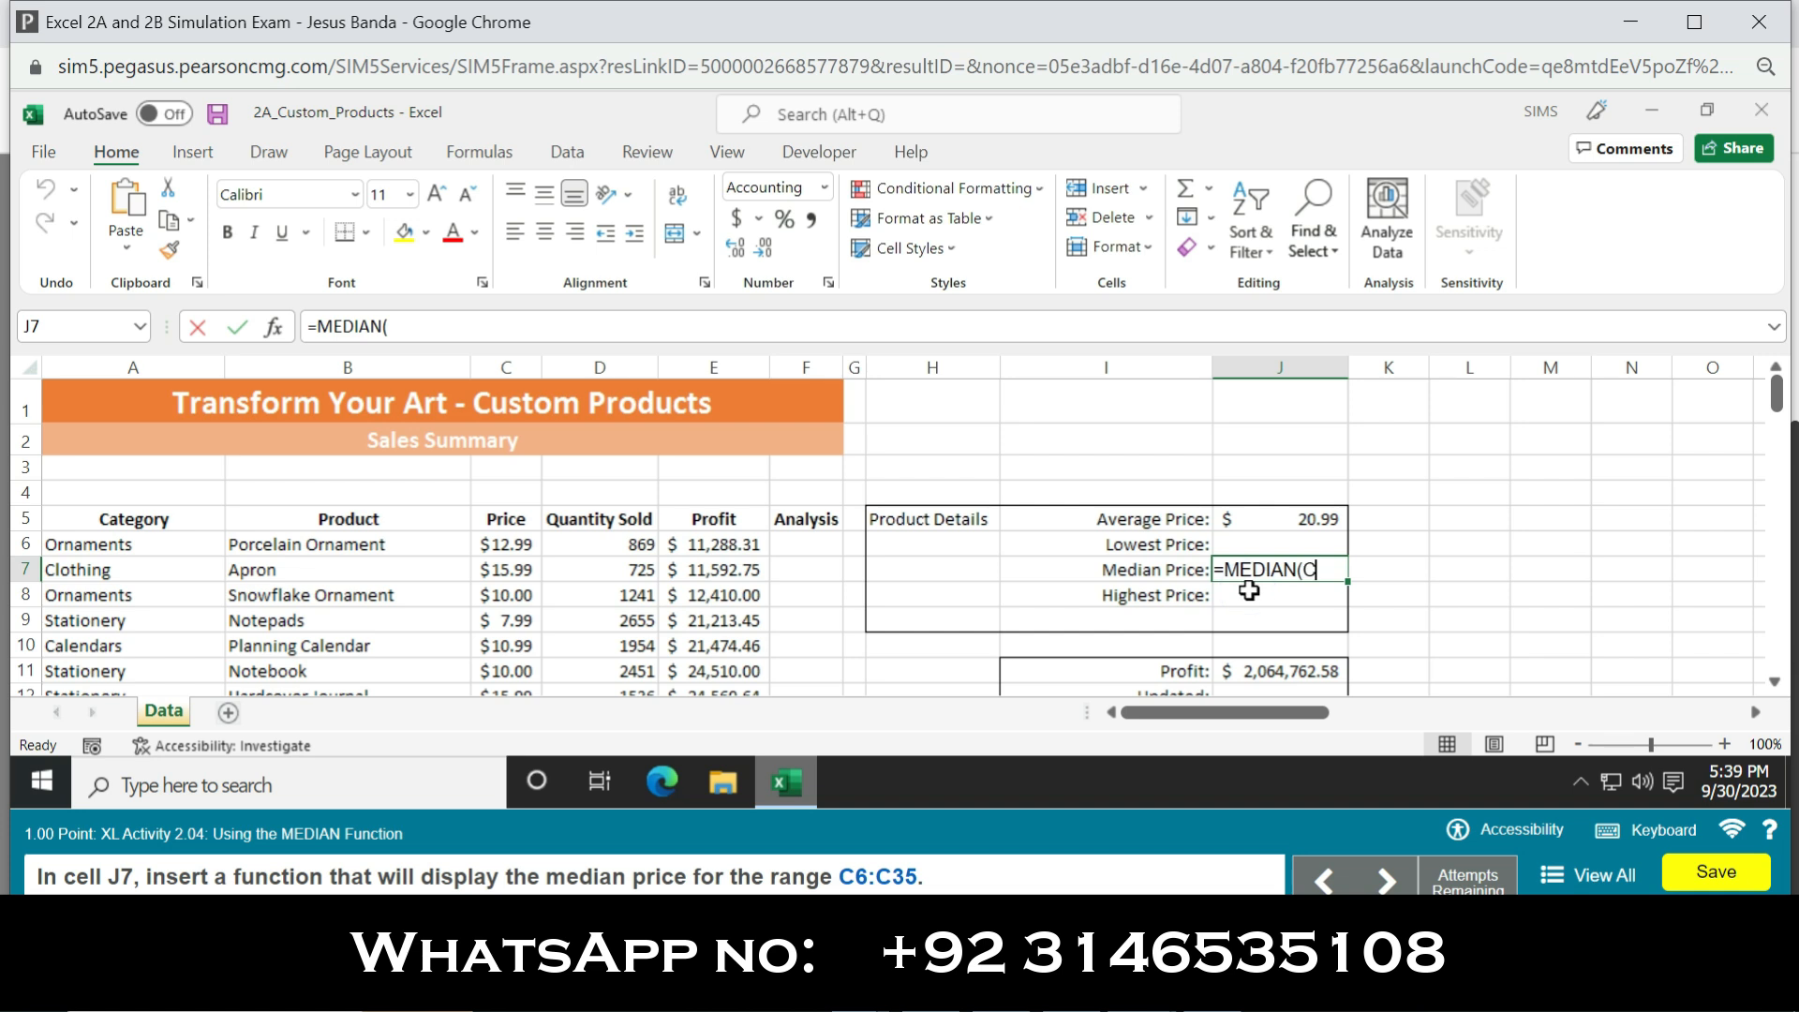
text(6:C35)
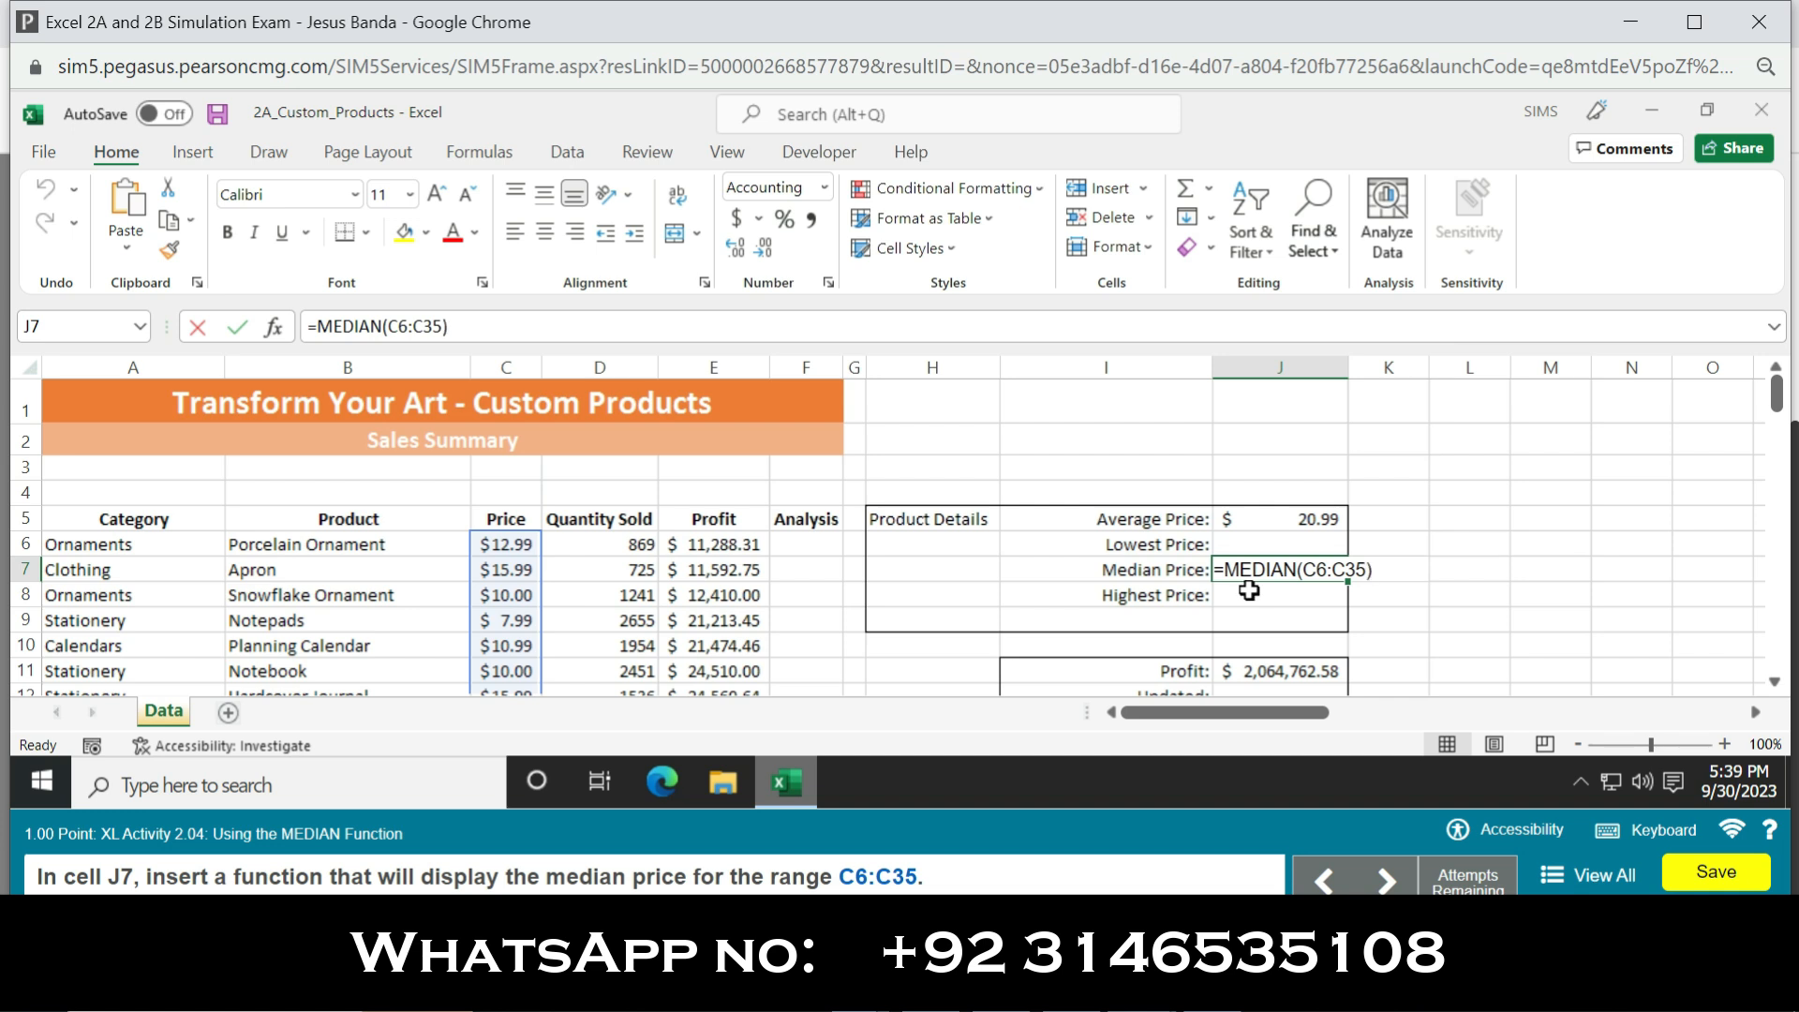
key(Return)
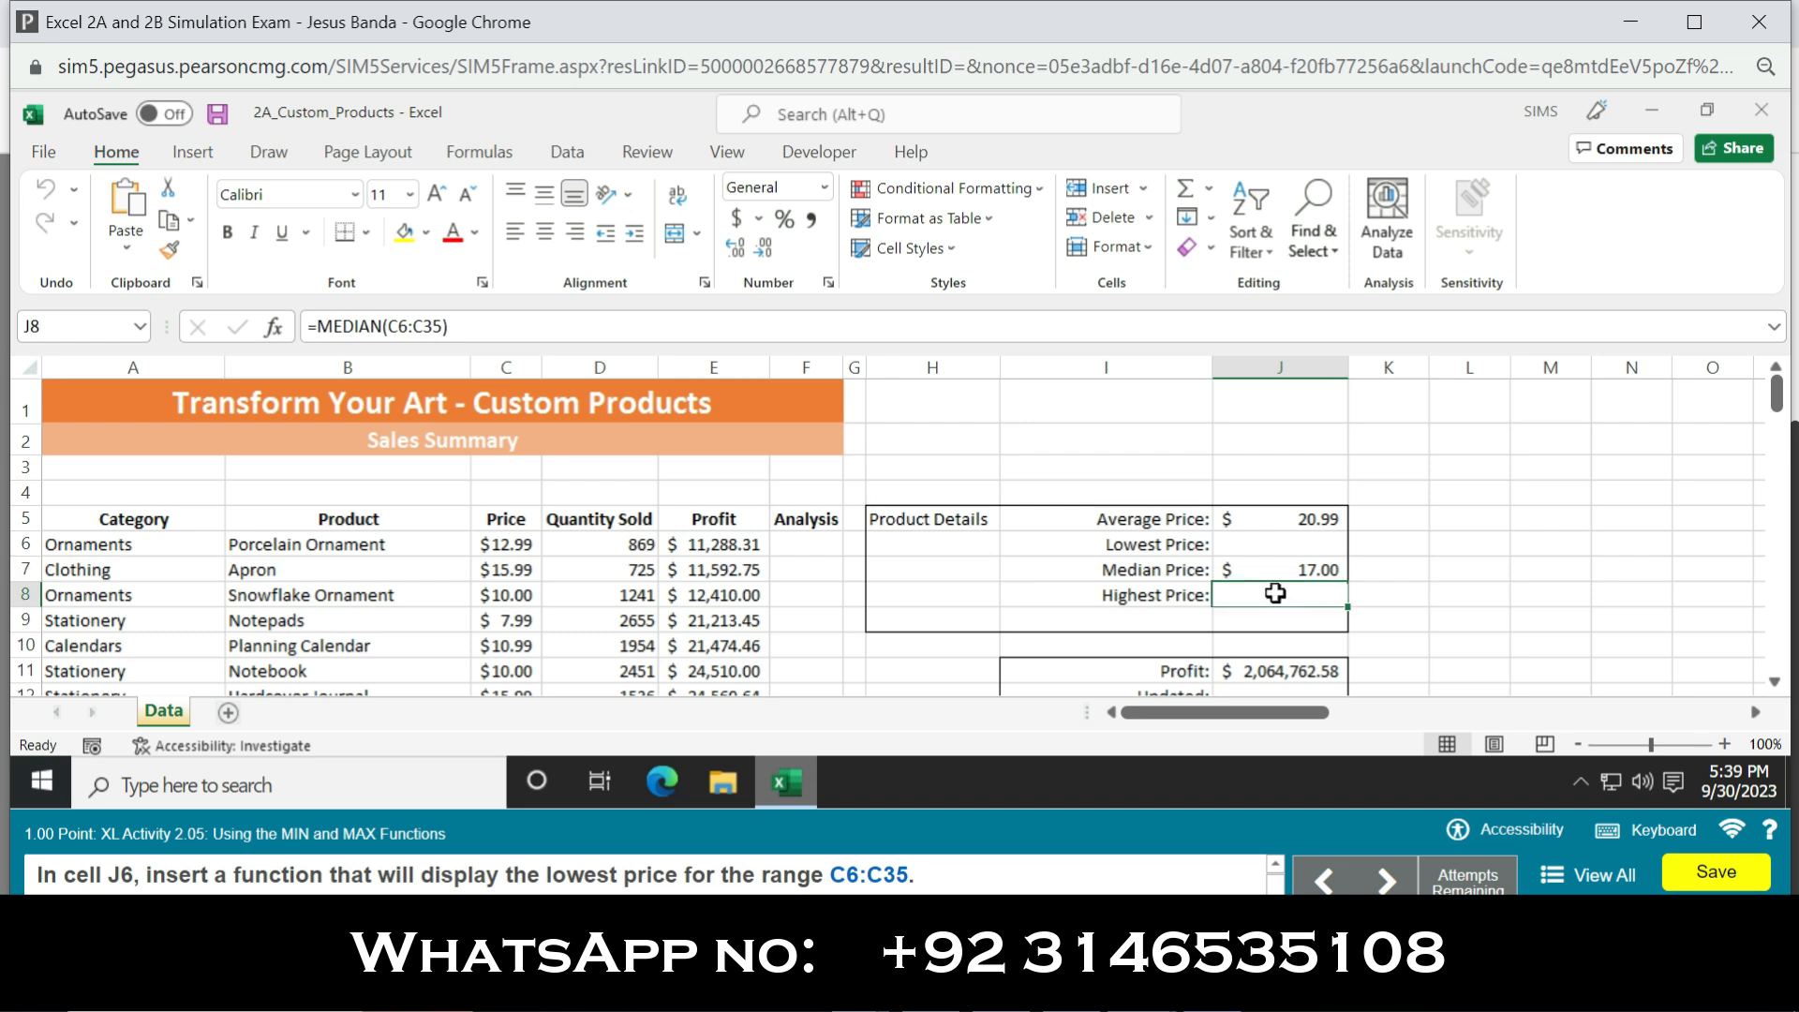
Enter a MIN function in cell J6 to return the lowest price for the range C6:C35.
click(1323, 541)
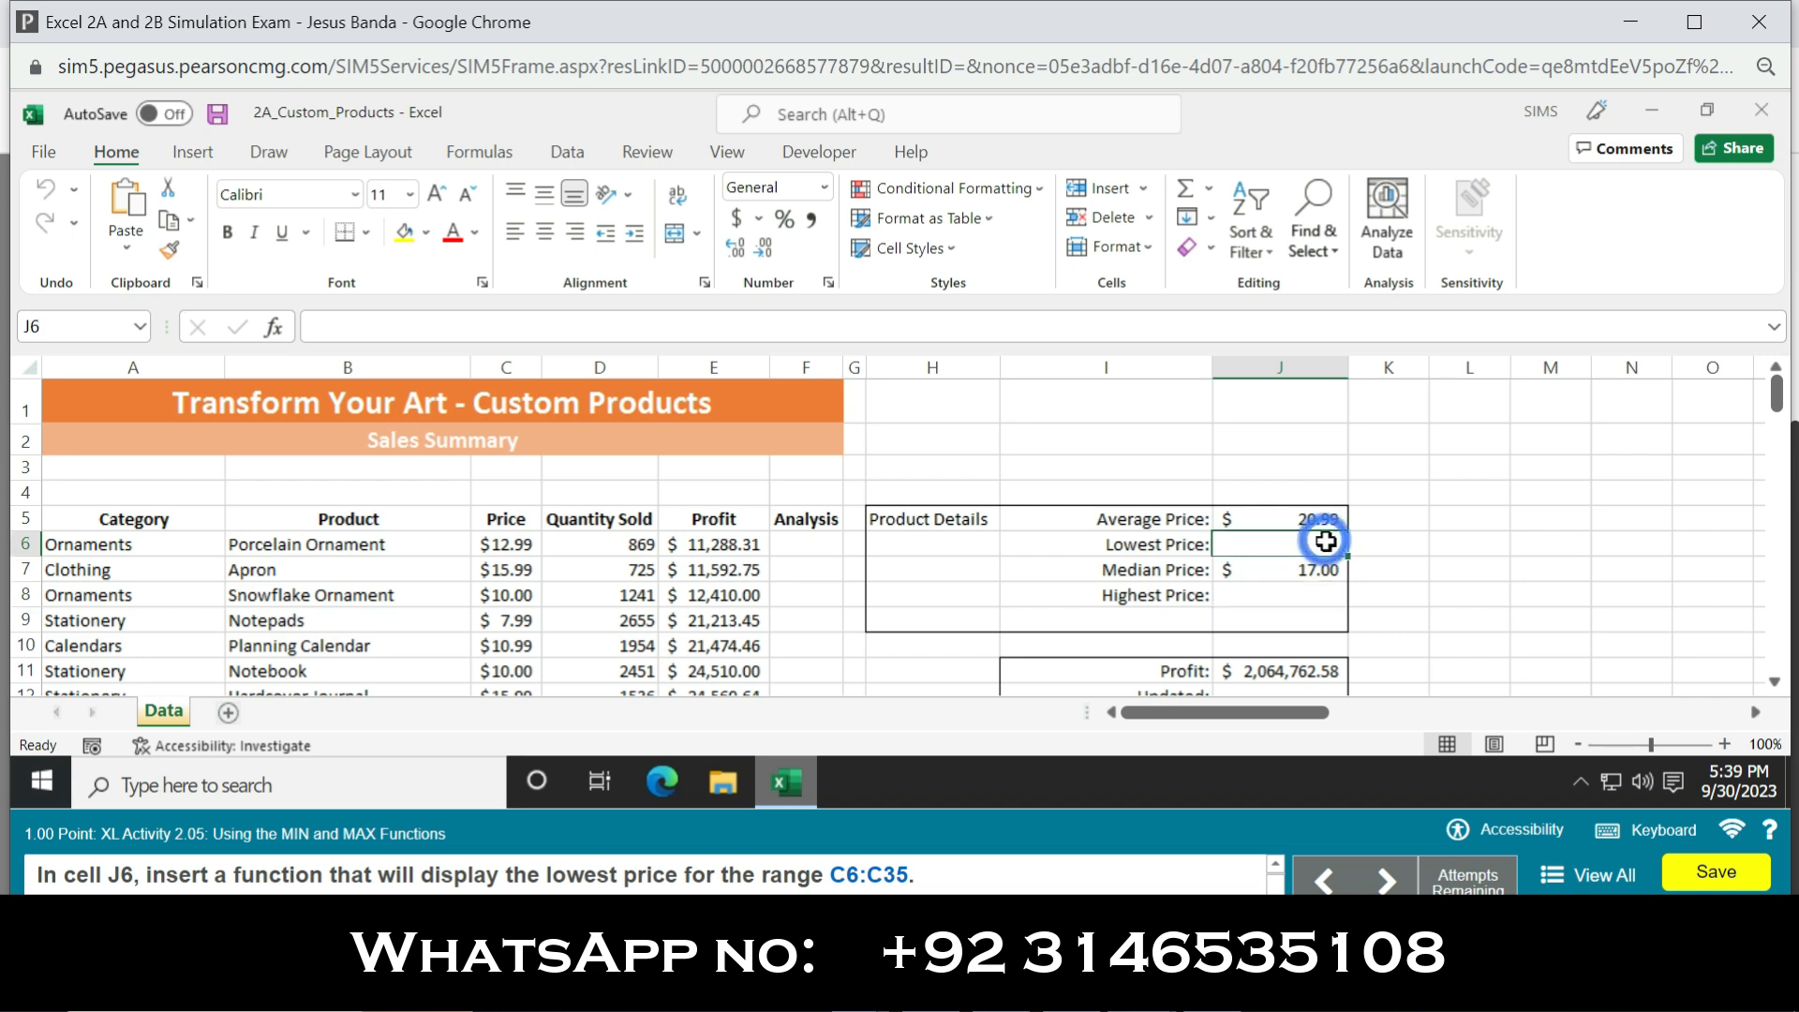
text(=)
text(n)
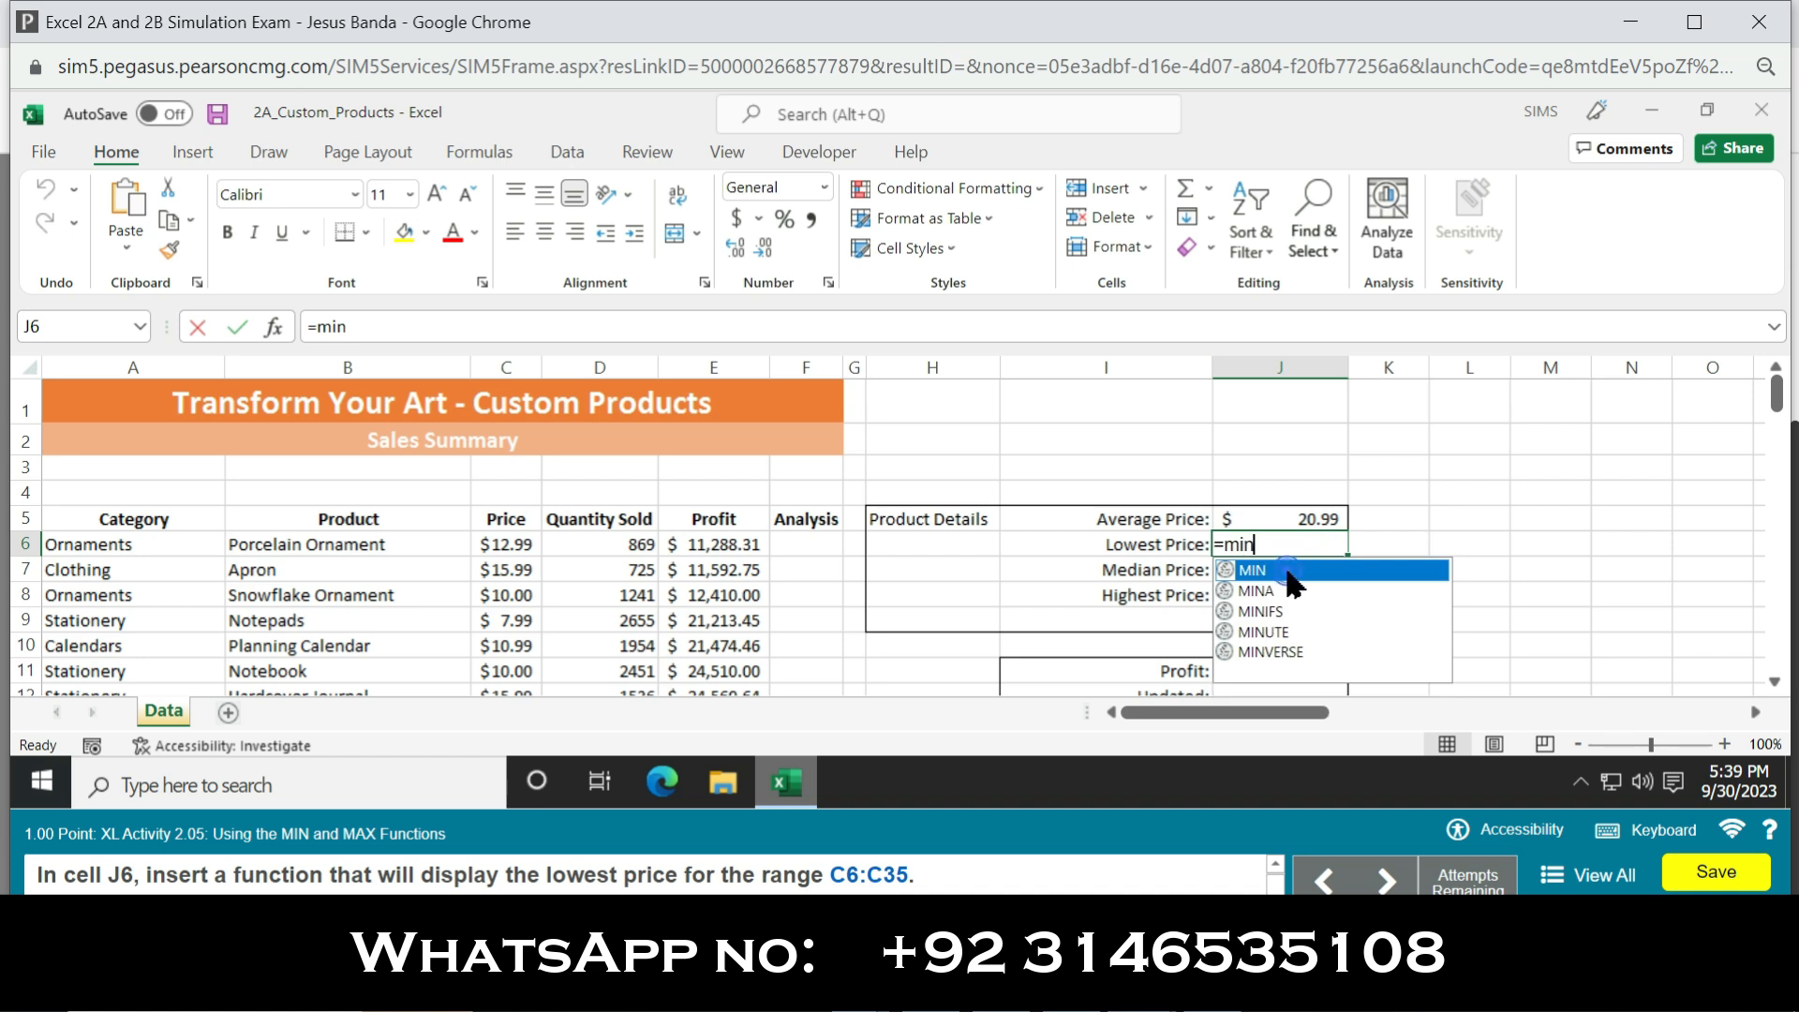
double_click(1288, 574)
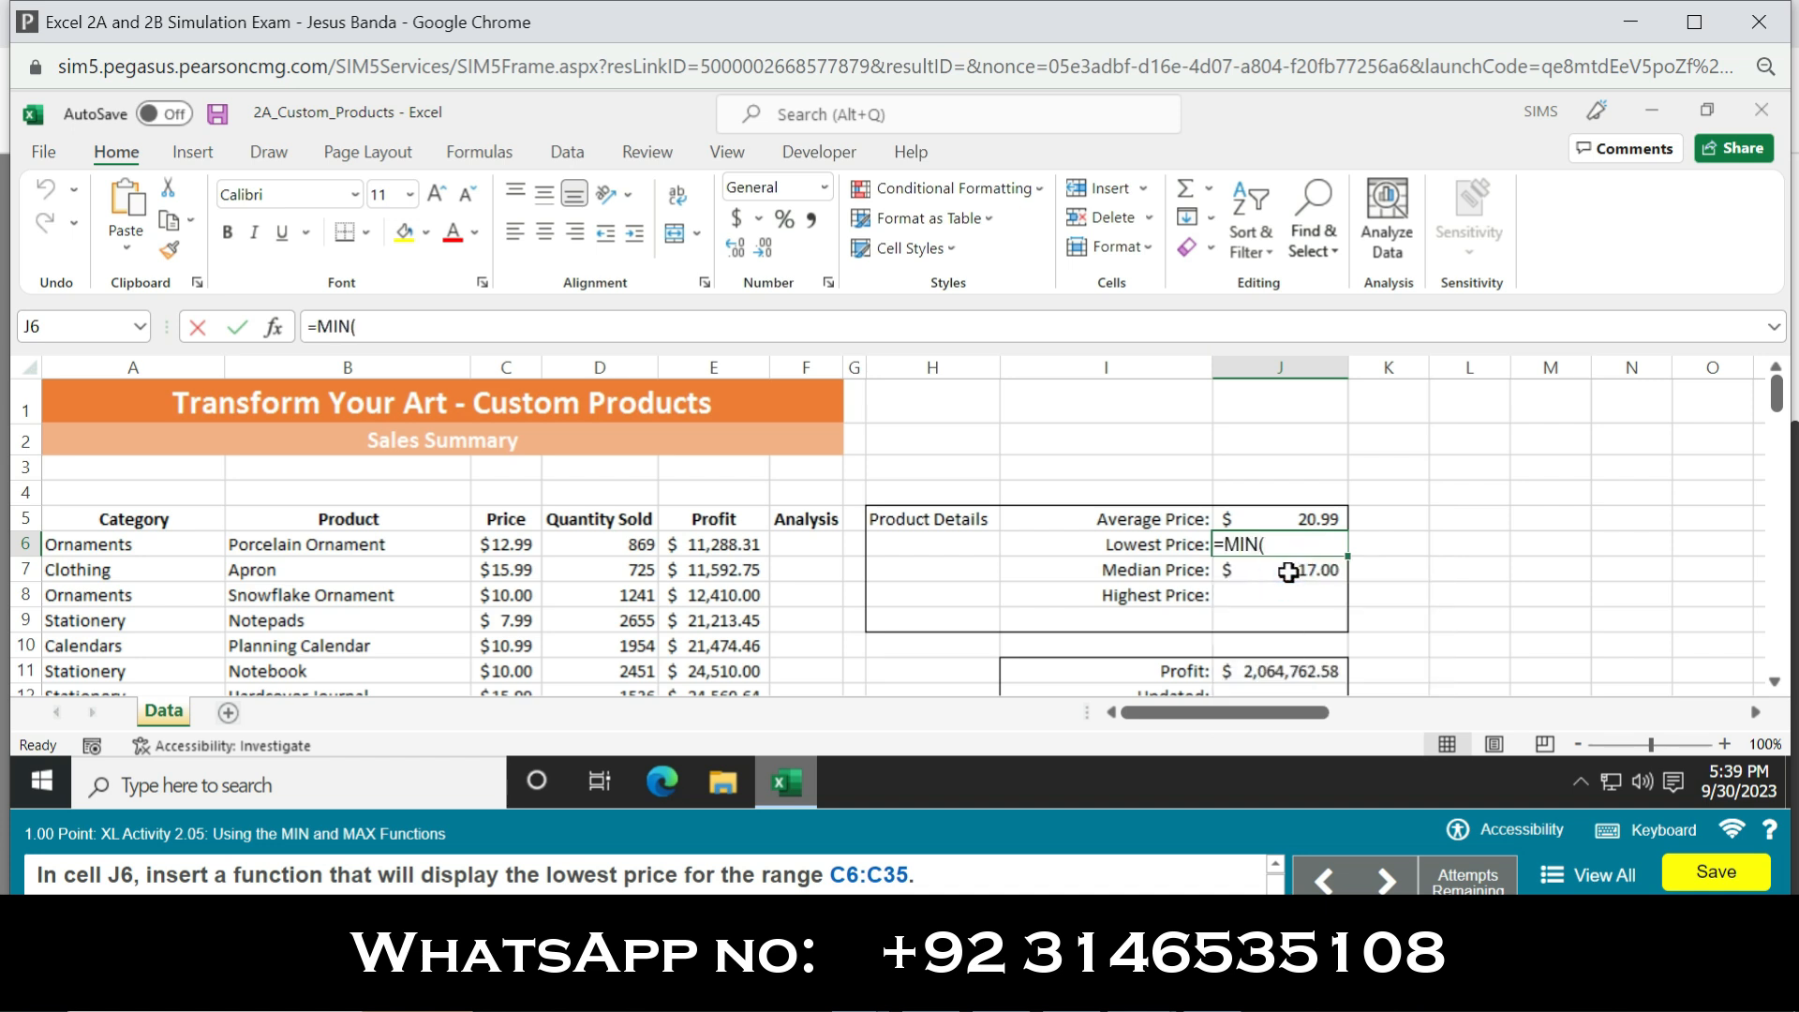
text(C)
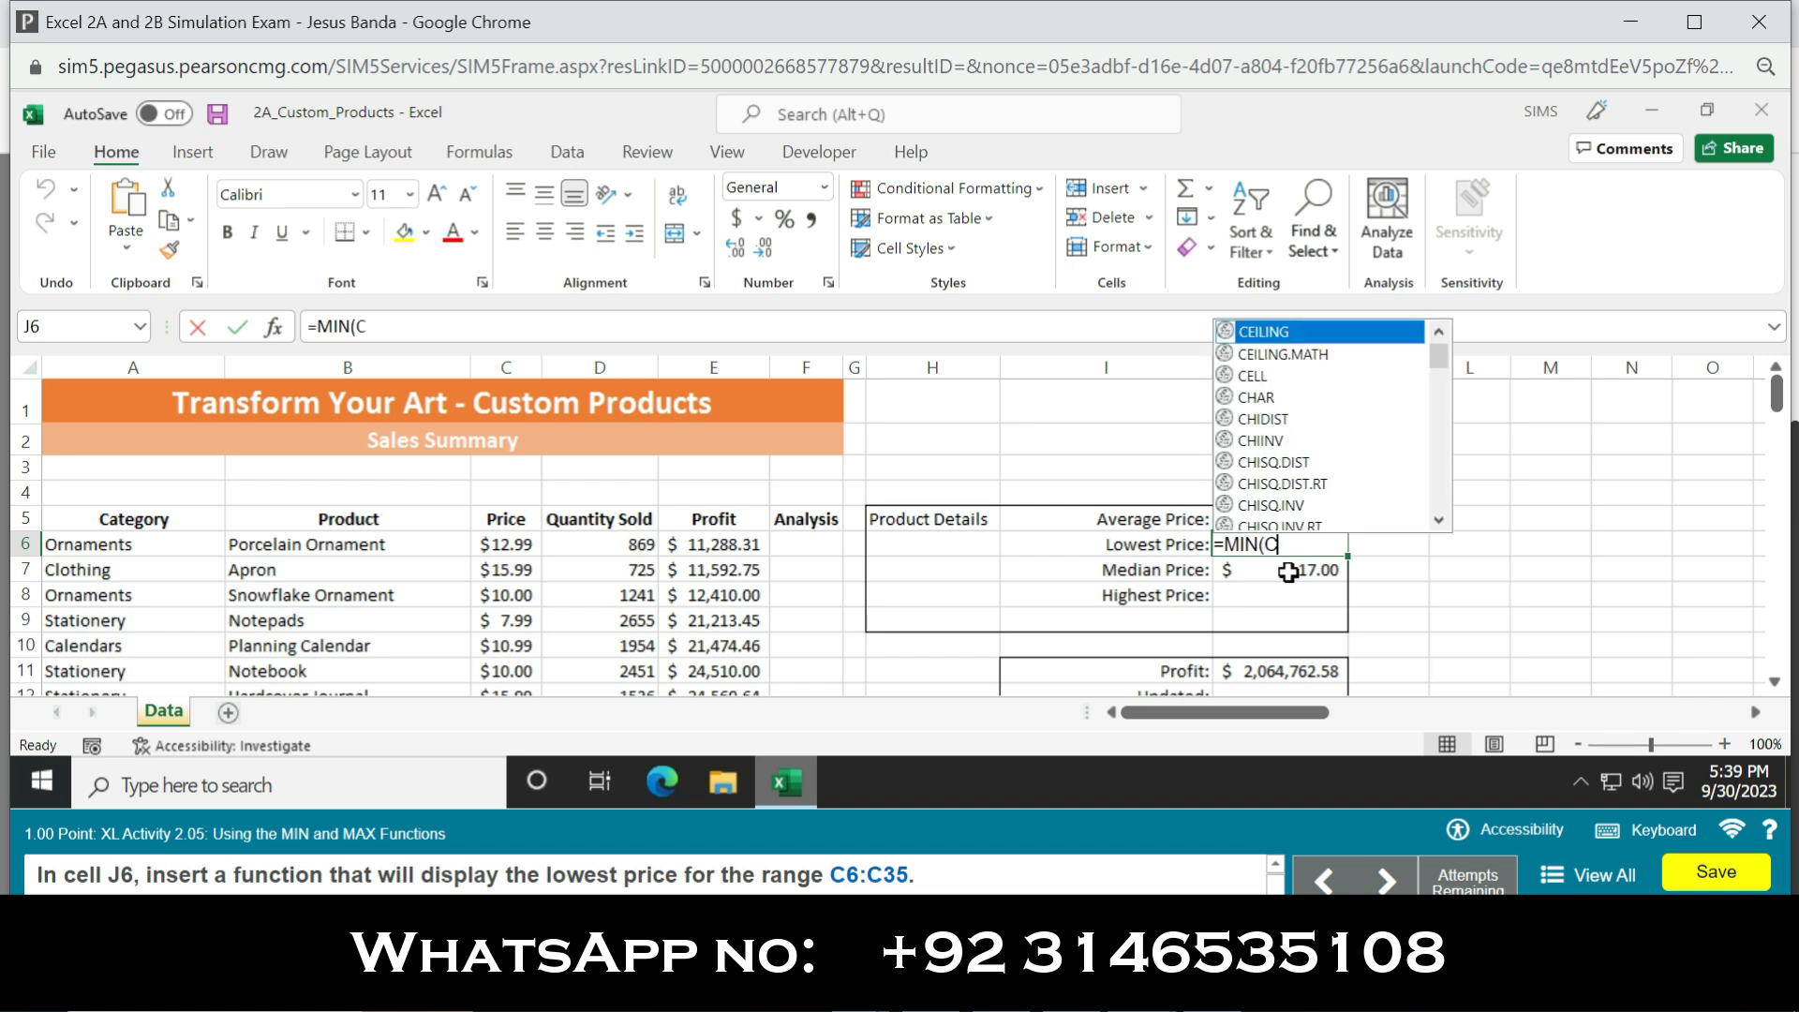
text(6:C35)
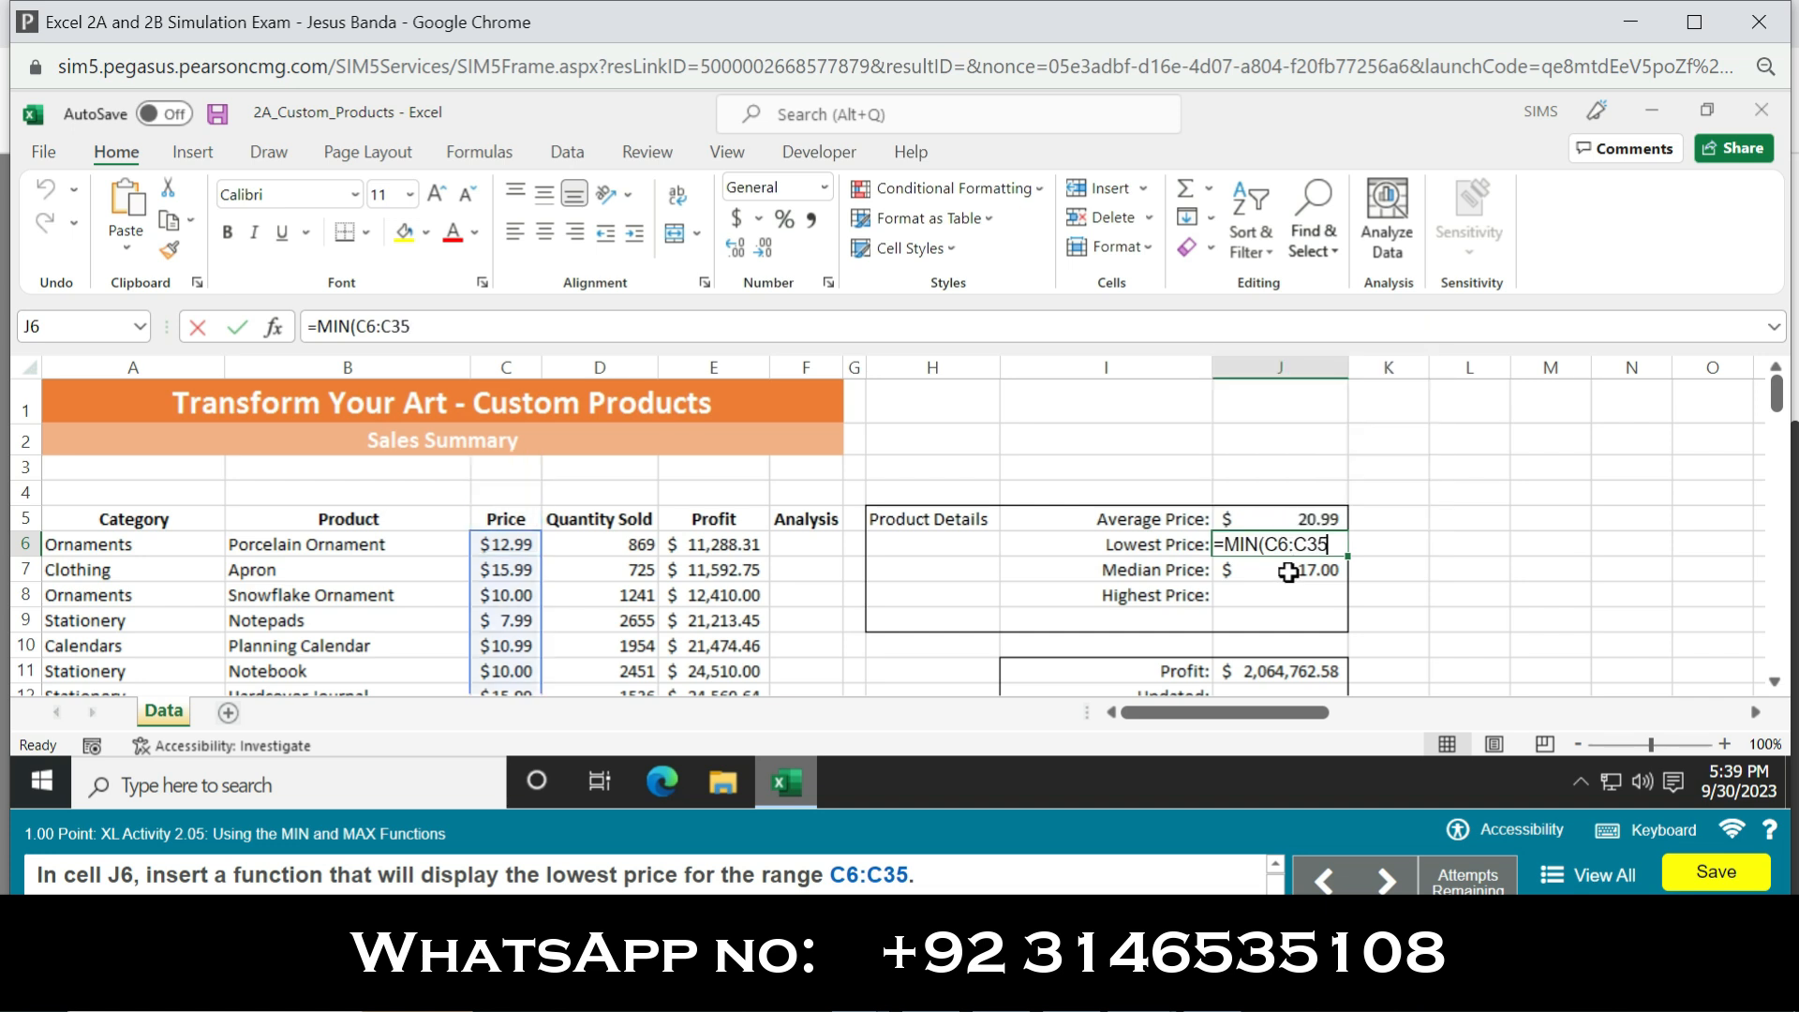
key(Return)
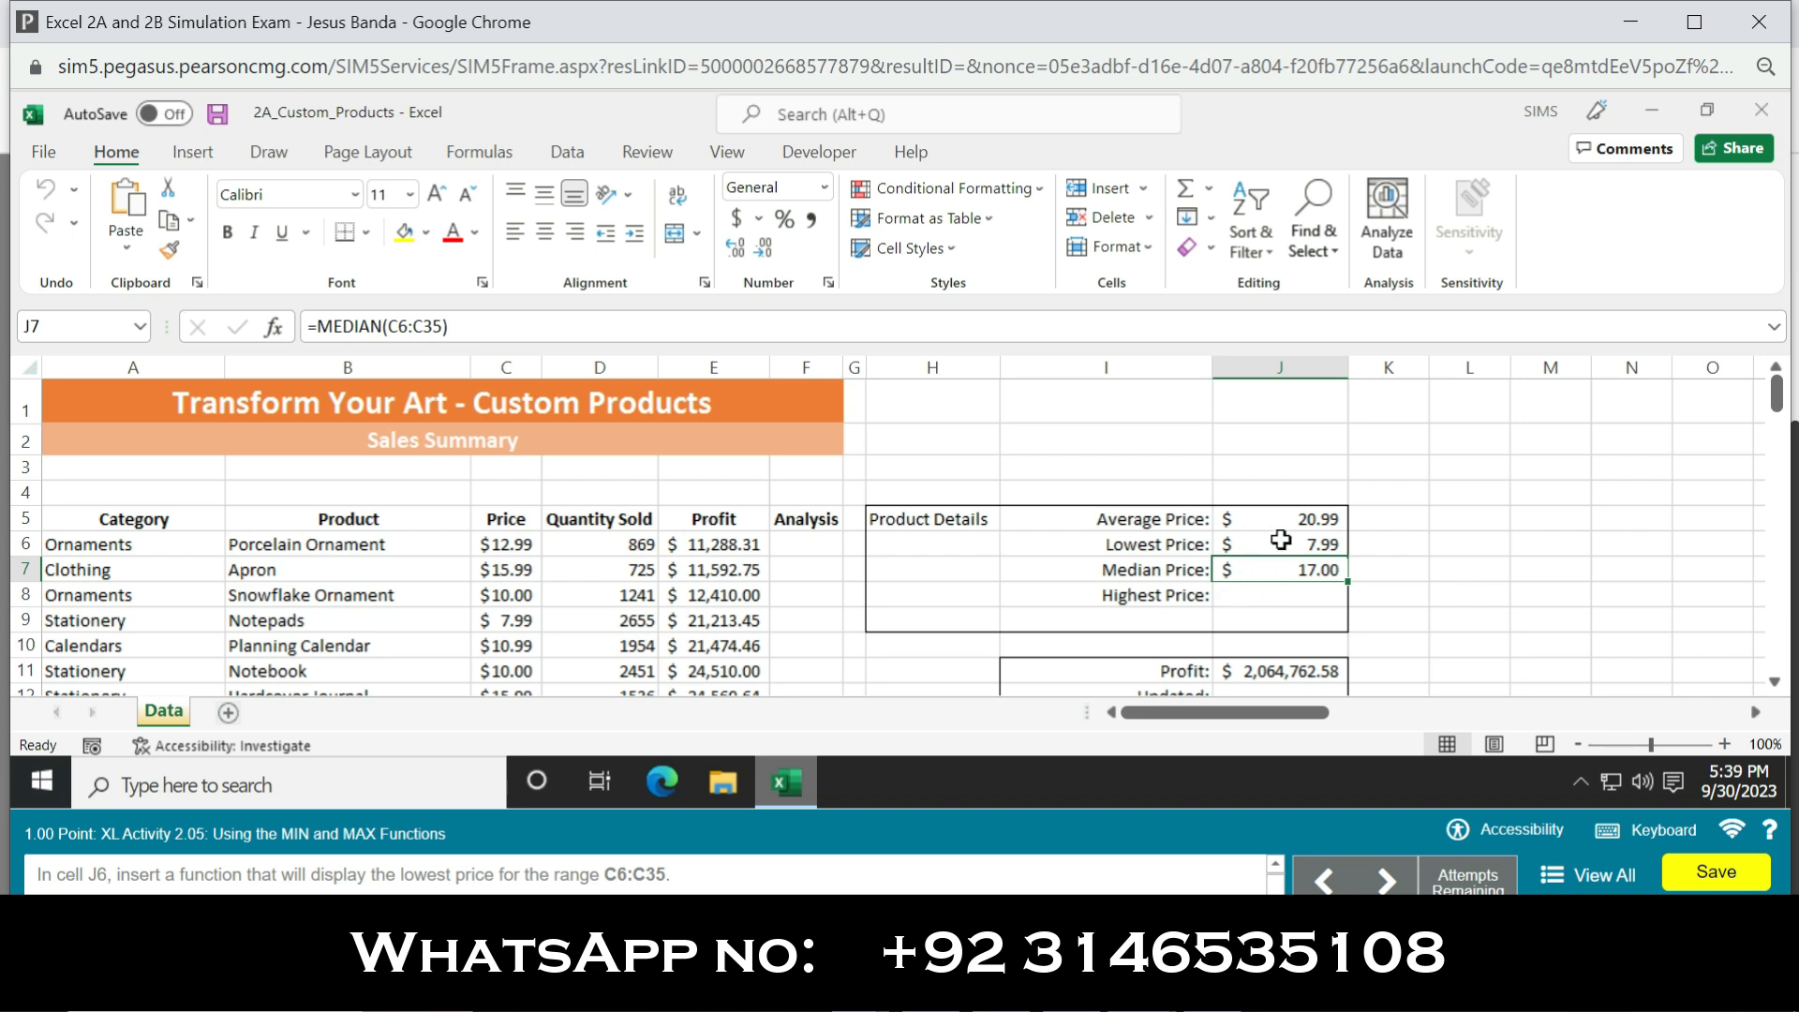
Enter a MAX function in cell J8 to return the highest price for the range C6:C35.
click(1295, 592)
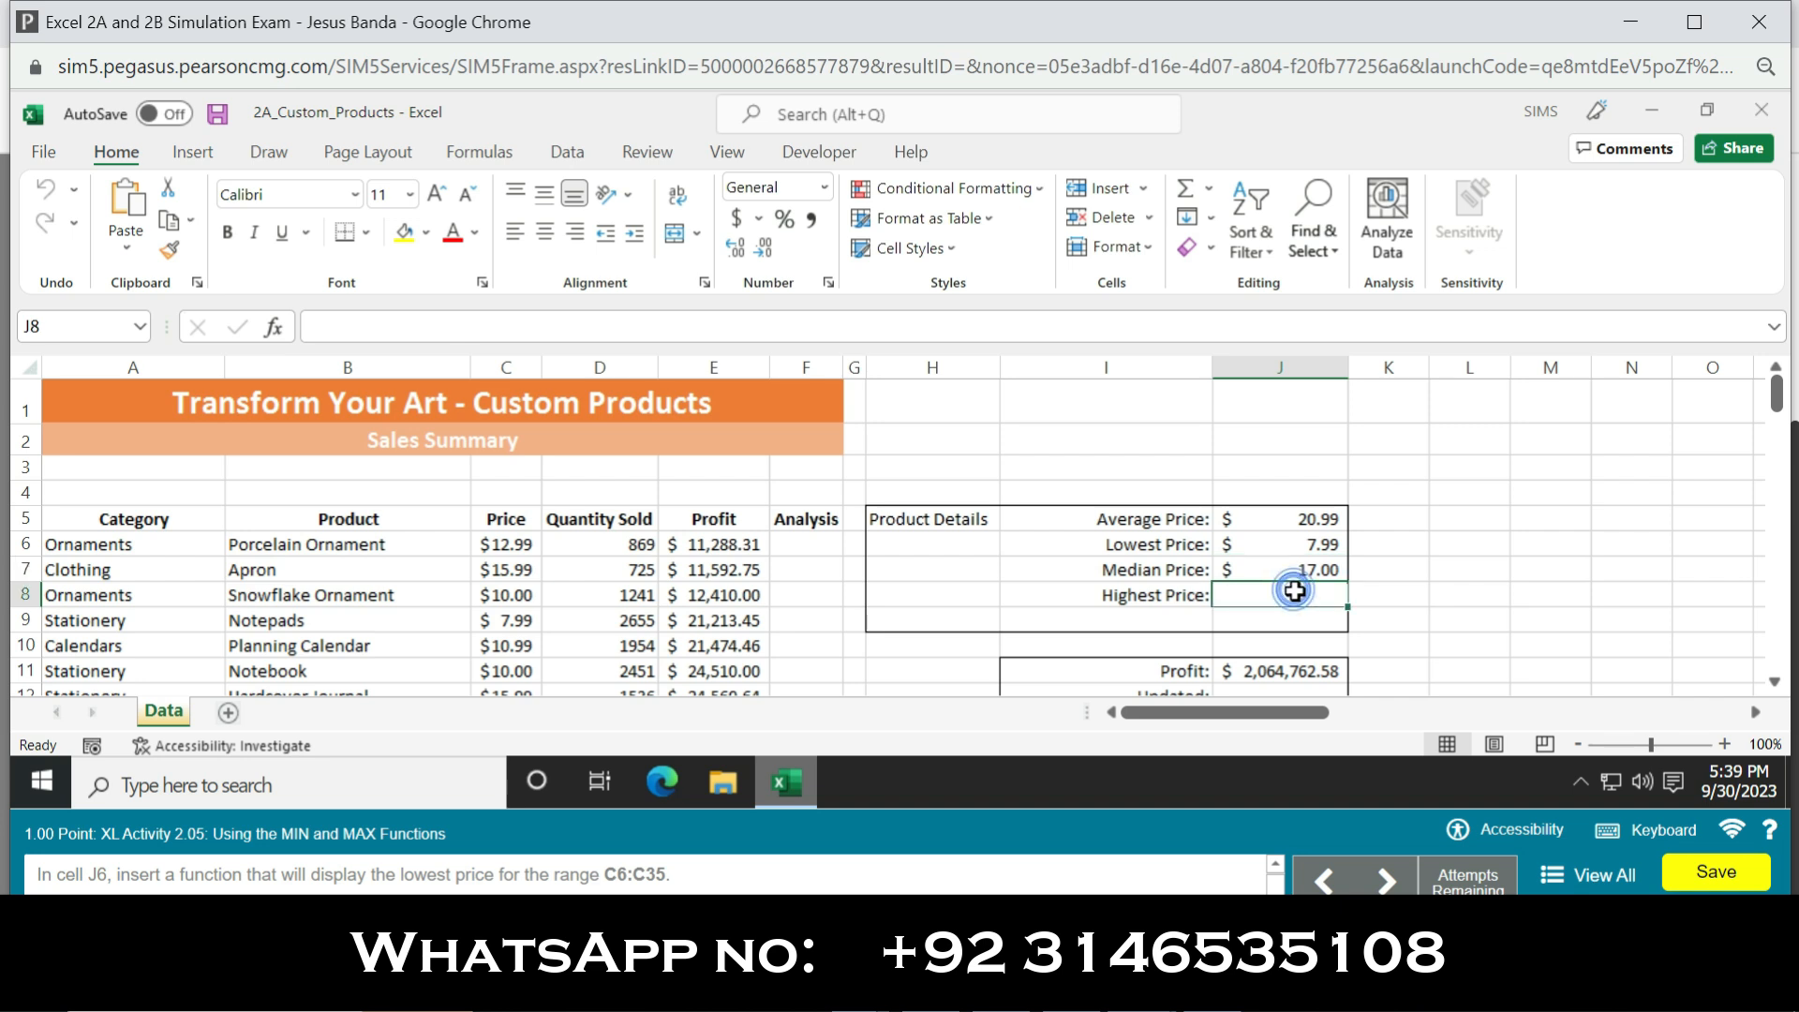
text(=max)
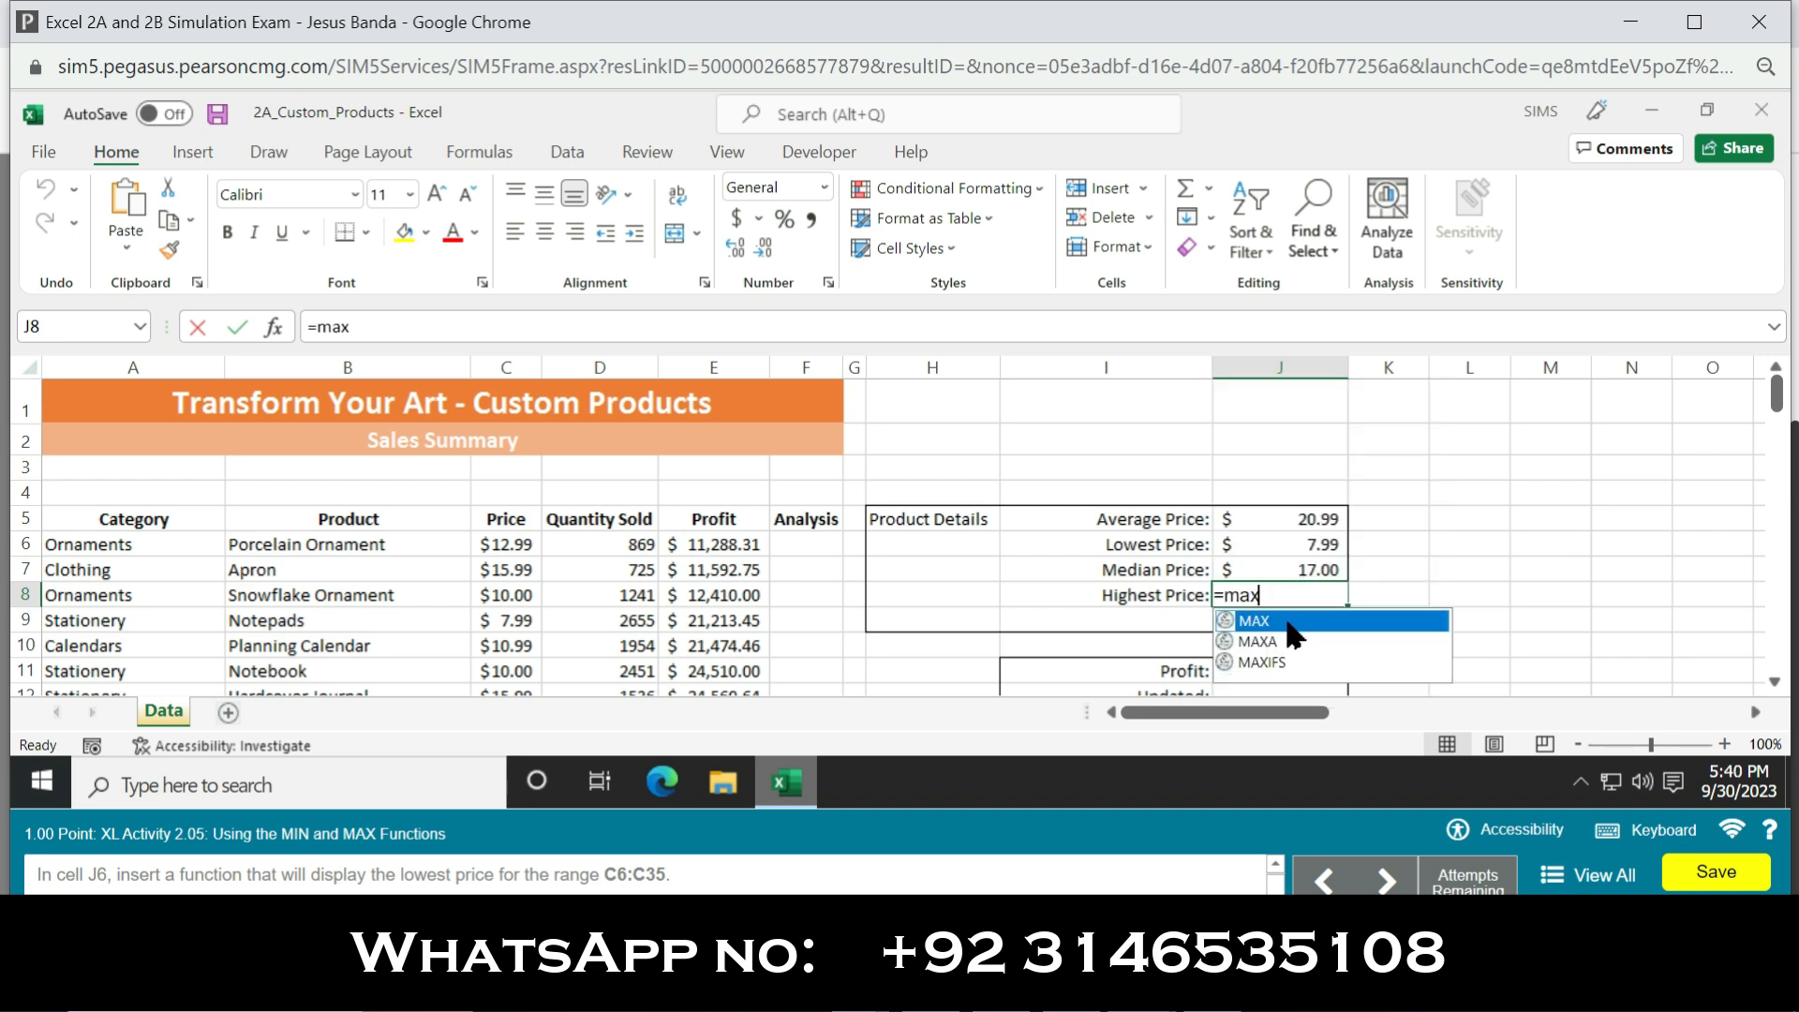
double_click(1287, 621)
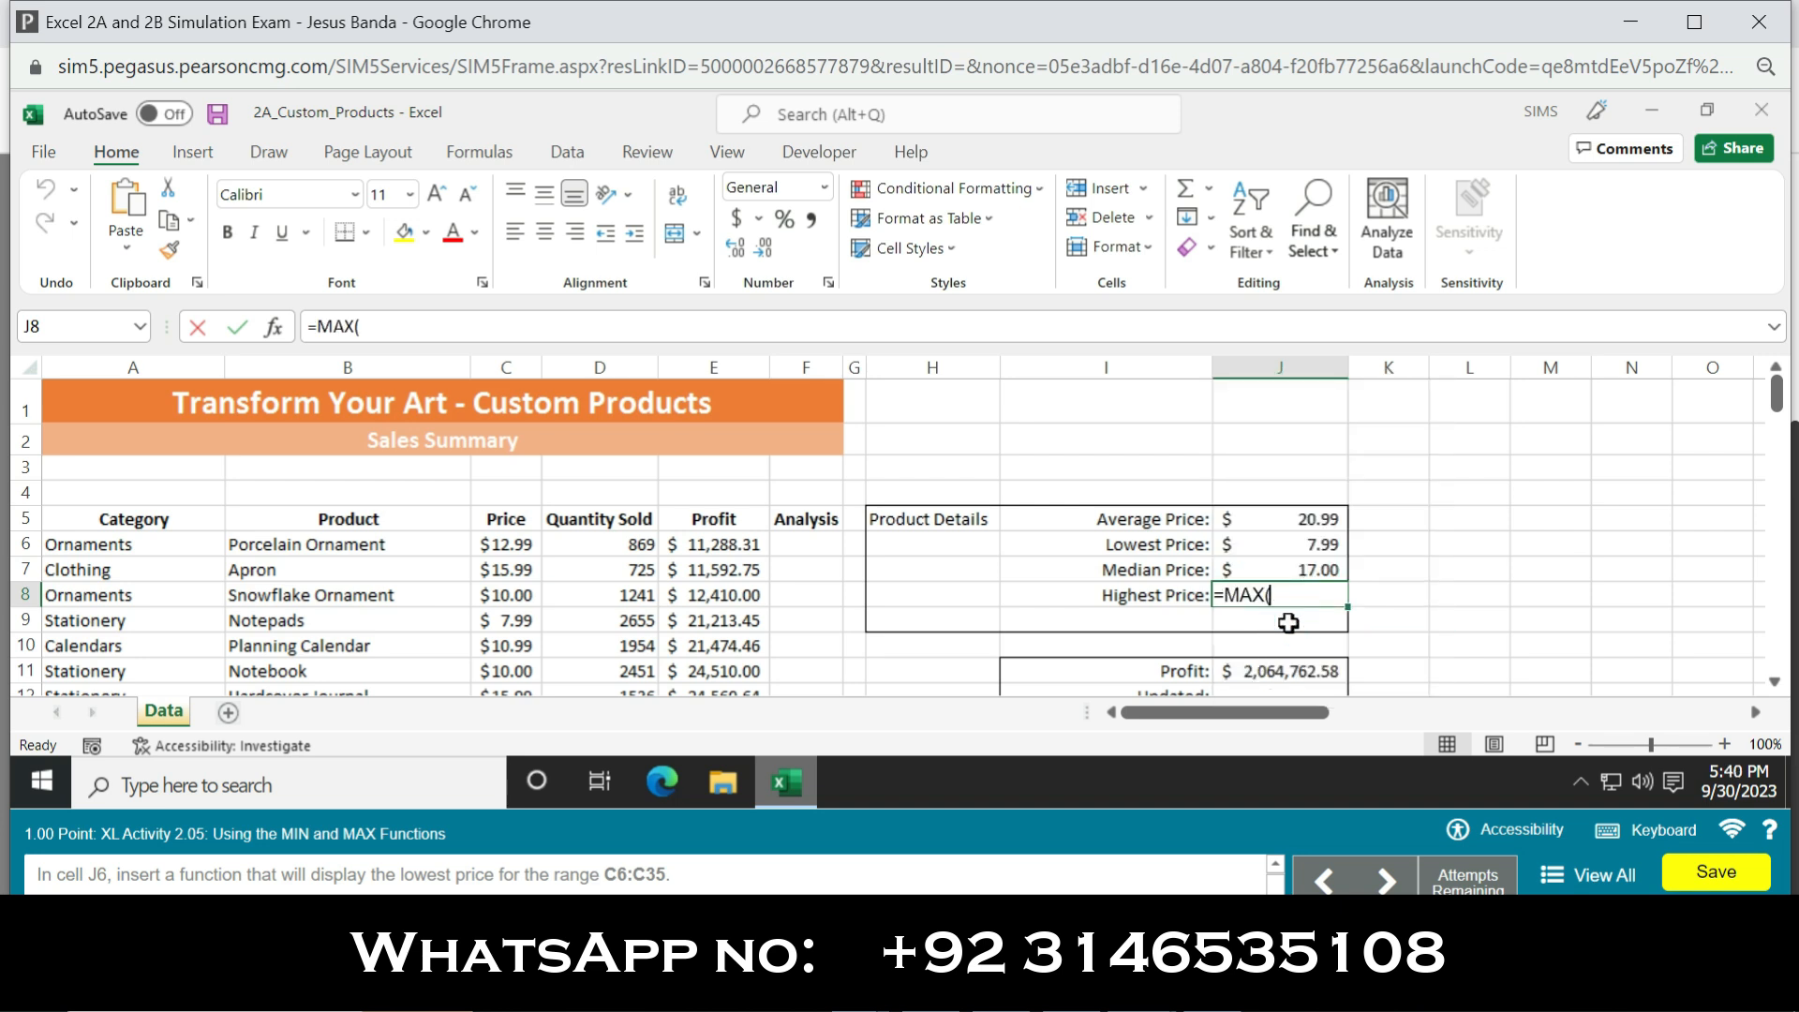
text(C6)
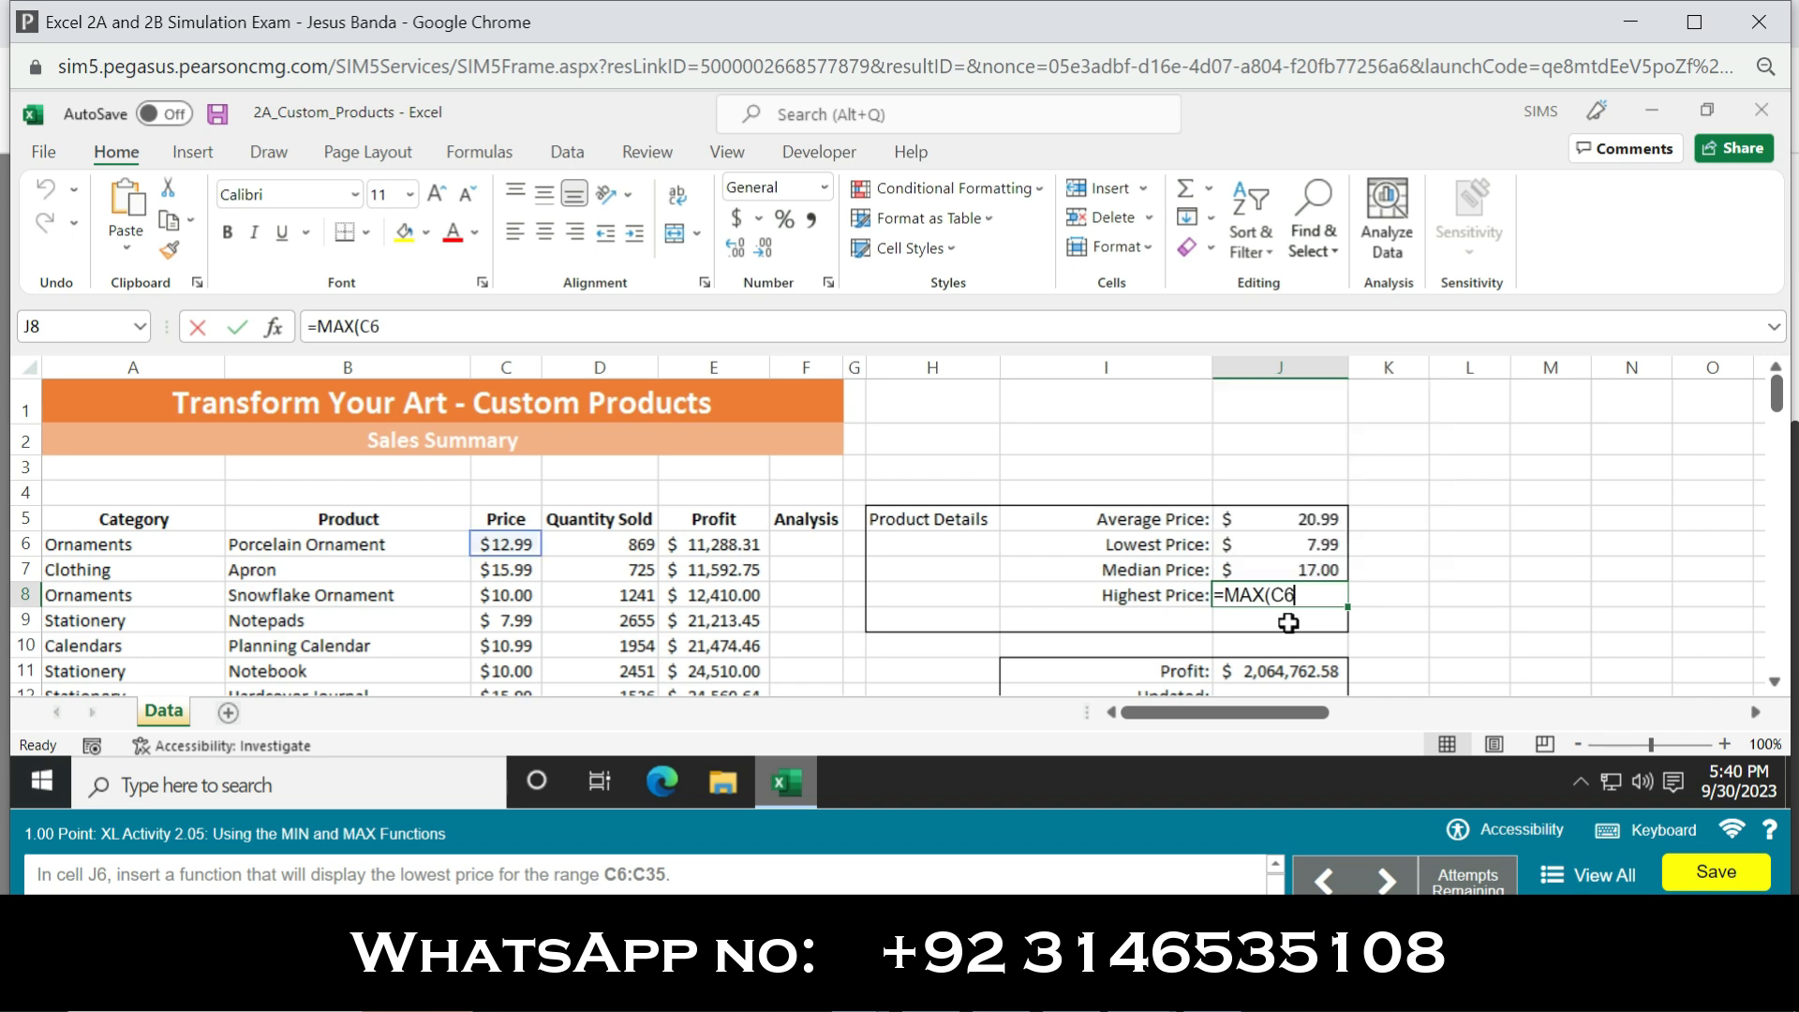
text(:C35)
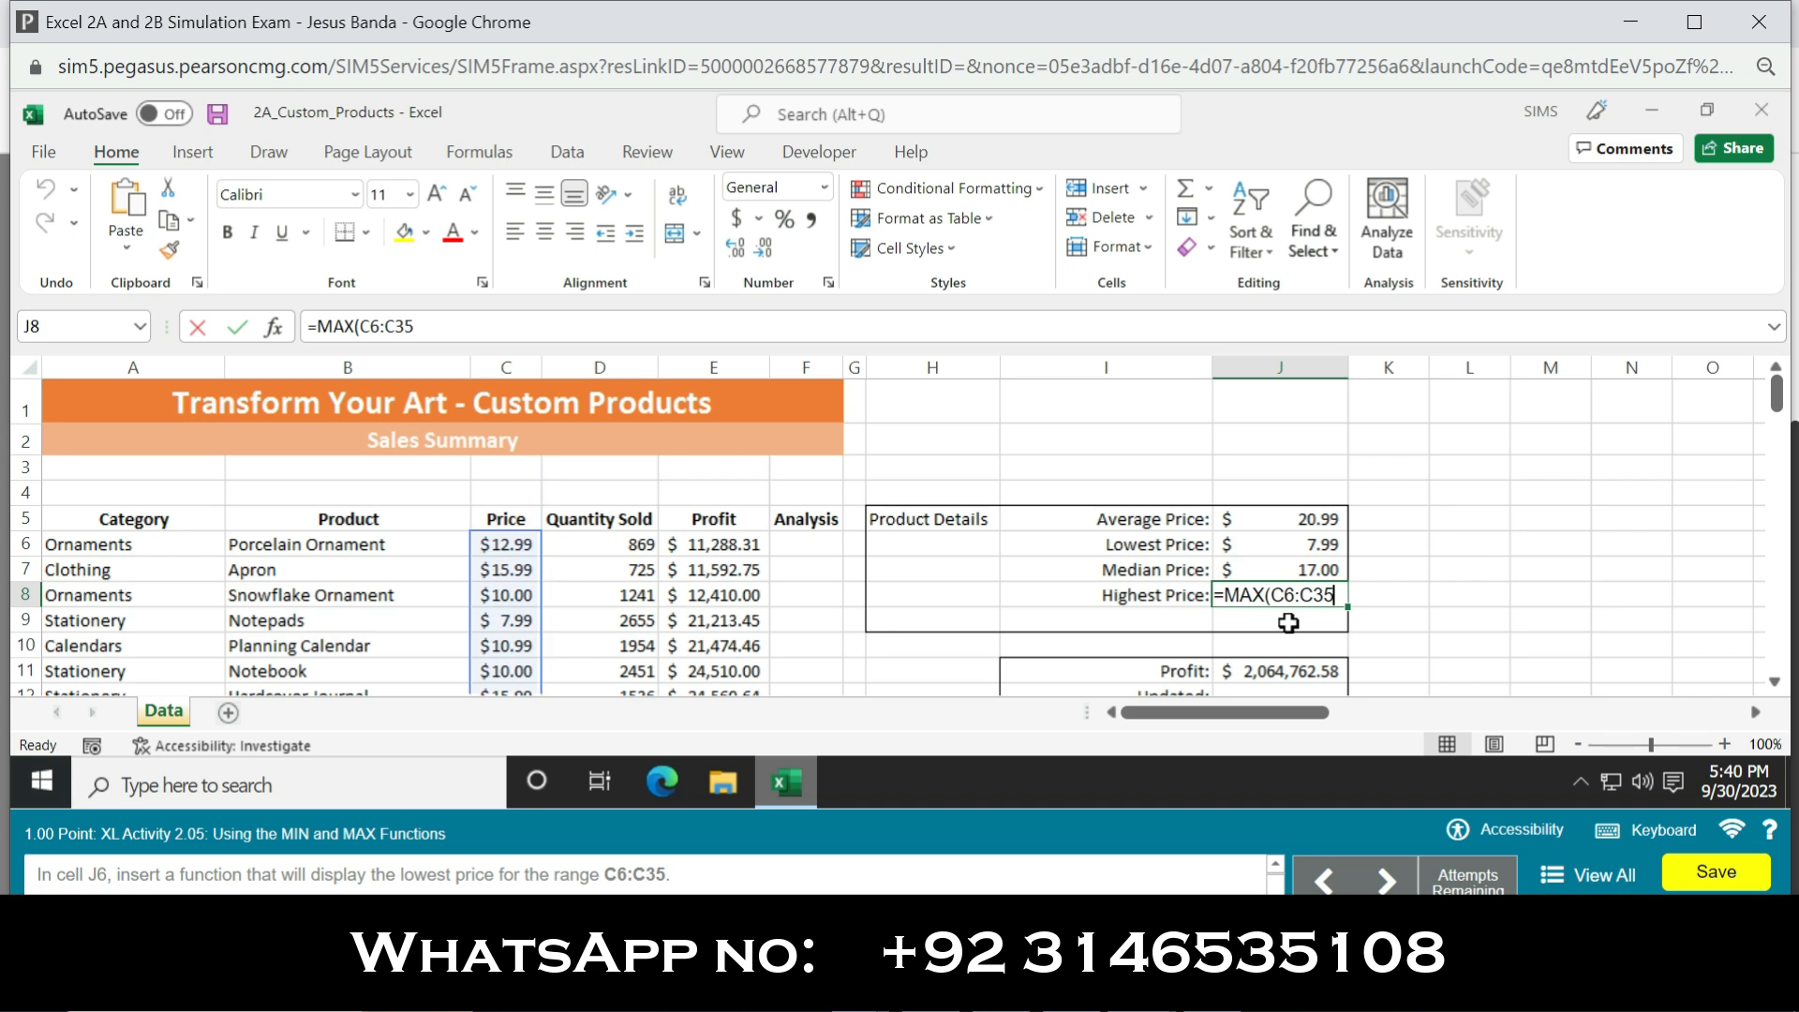
key(Return)
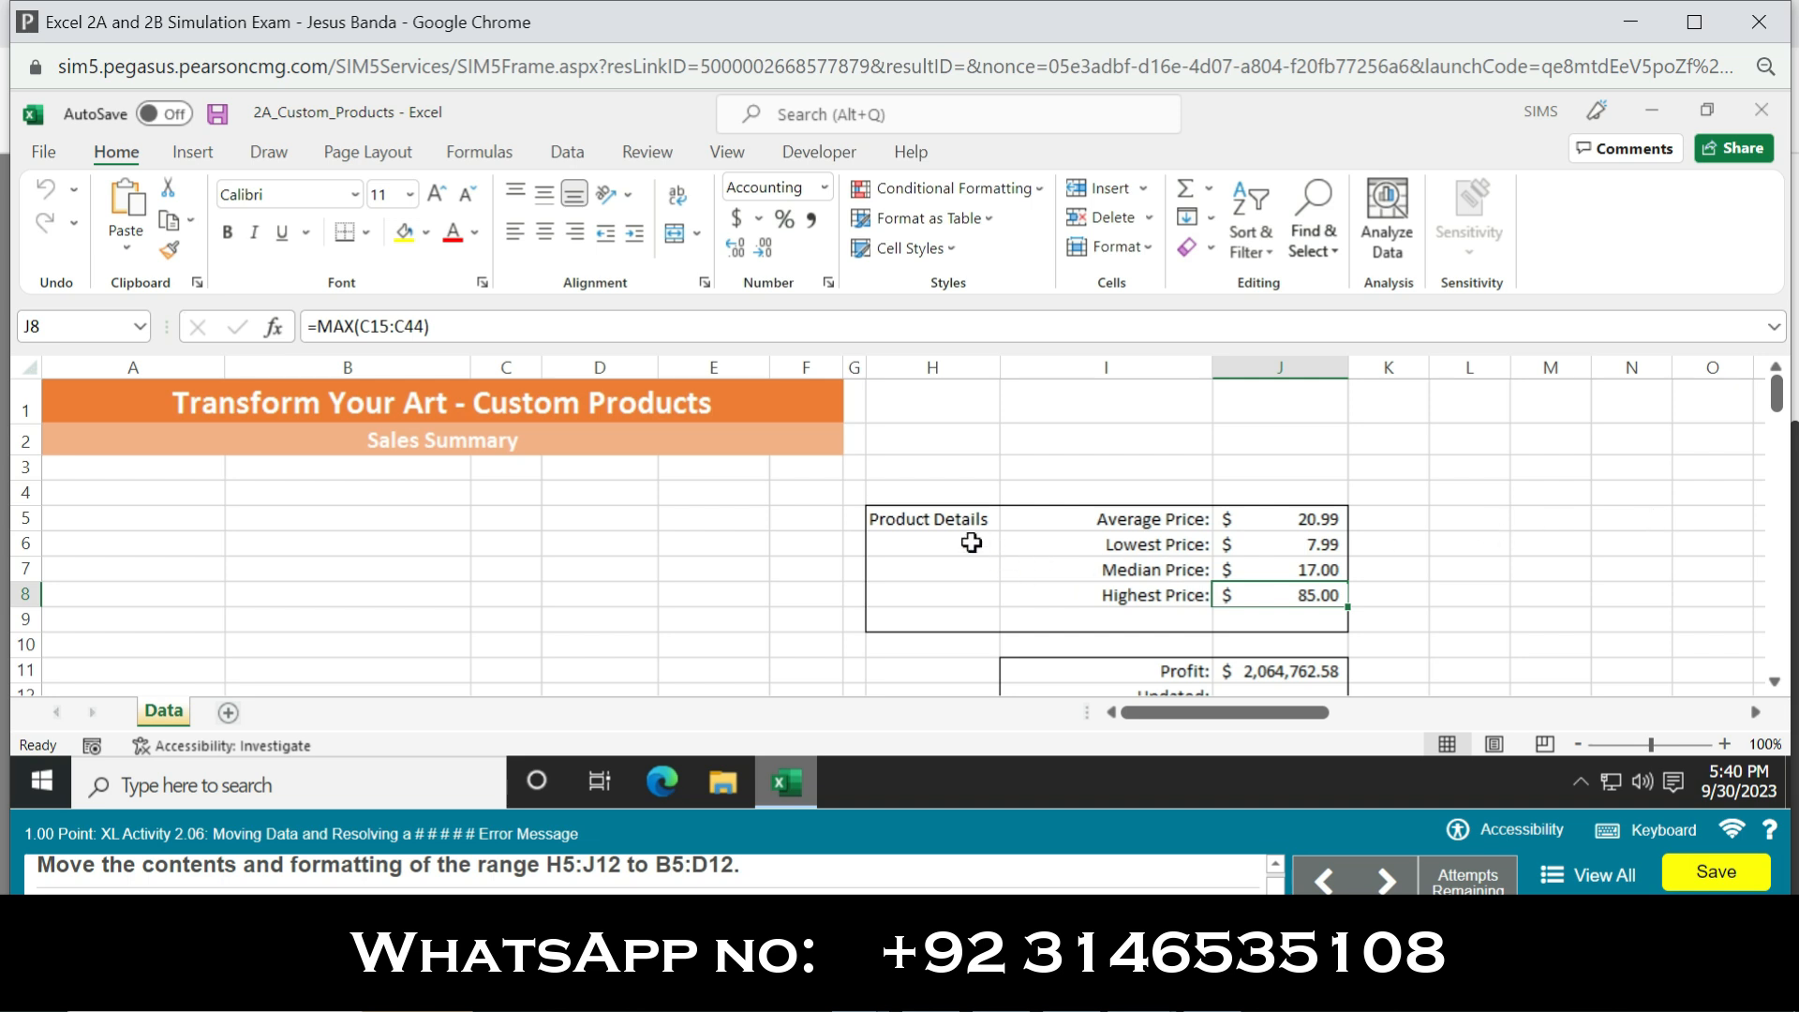
drag(953, 516, 1293, 622)
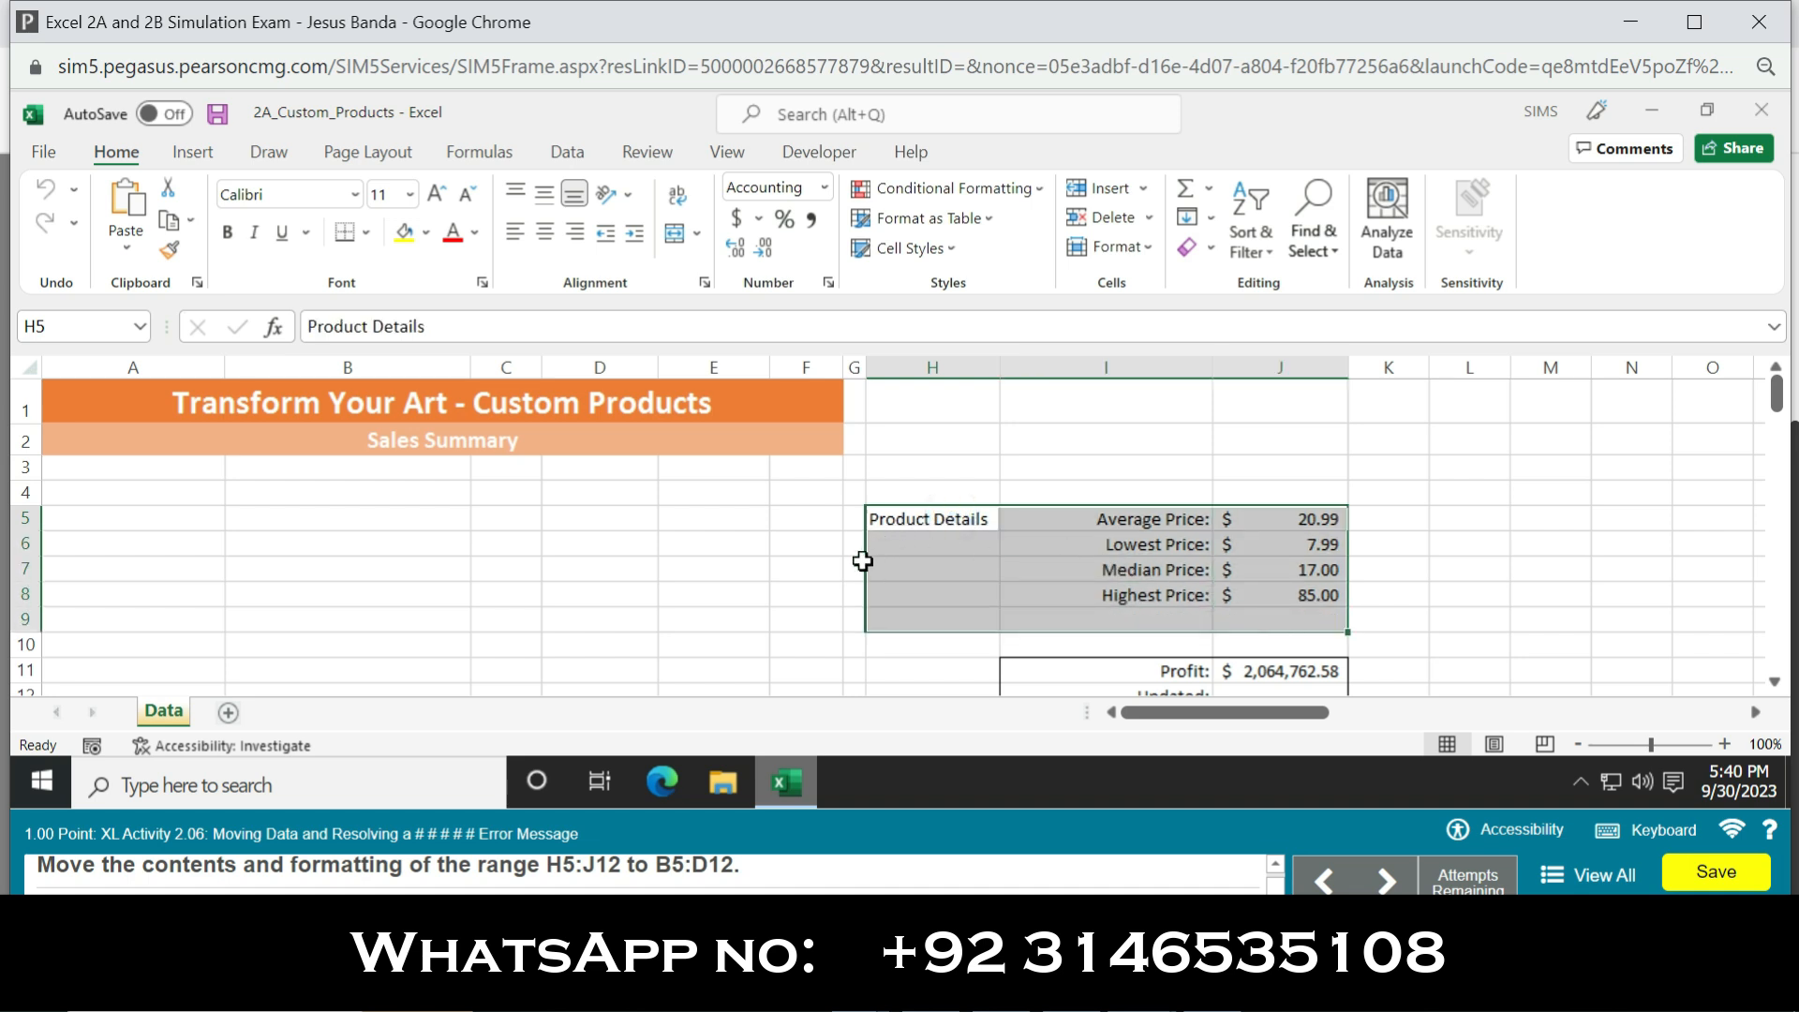
drag(865, 560, 376, 568)
drag(867, 555, 1256, 562)
Move the contents and formatting of the range H5:J12 to B5:D12.
click(907, 521)
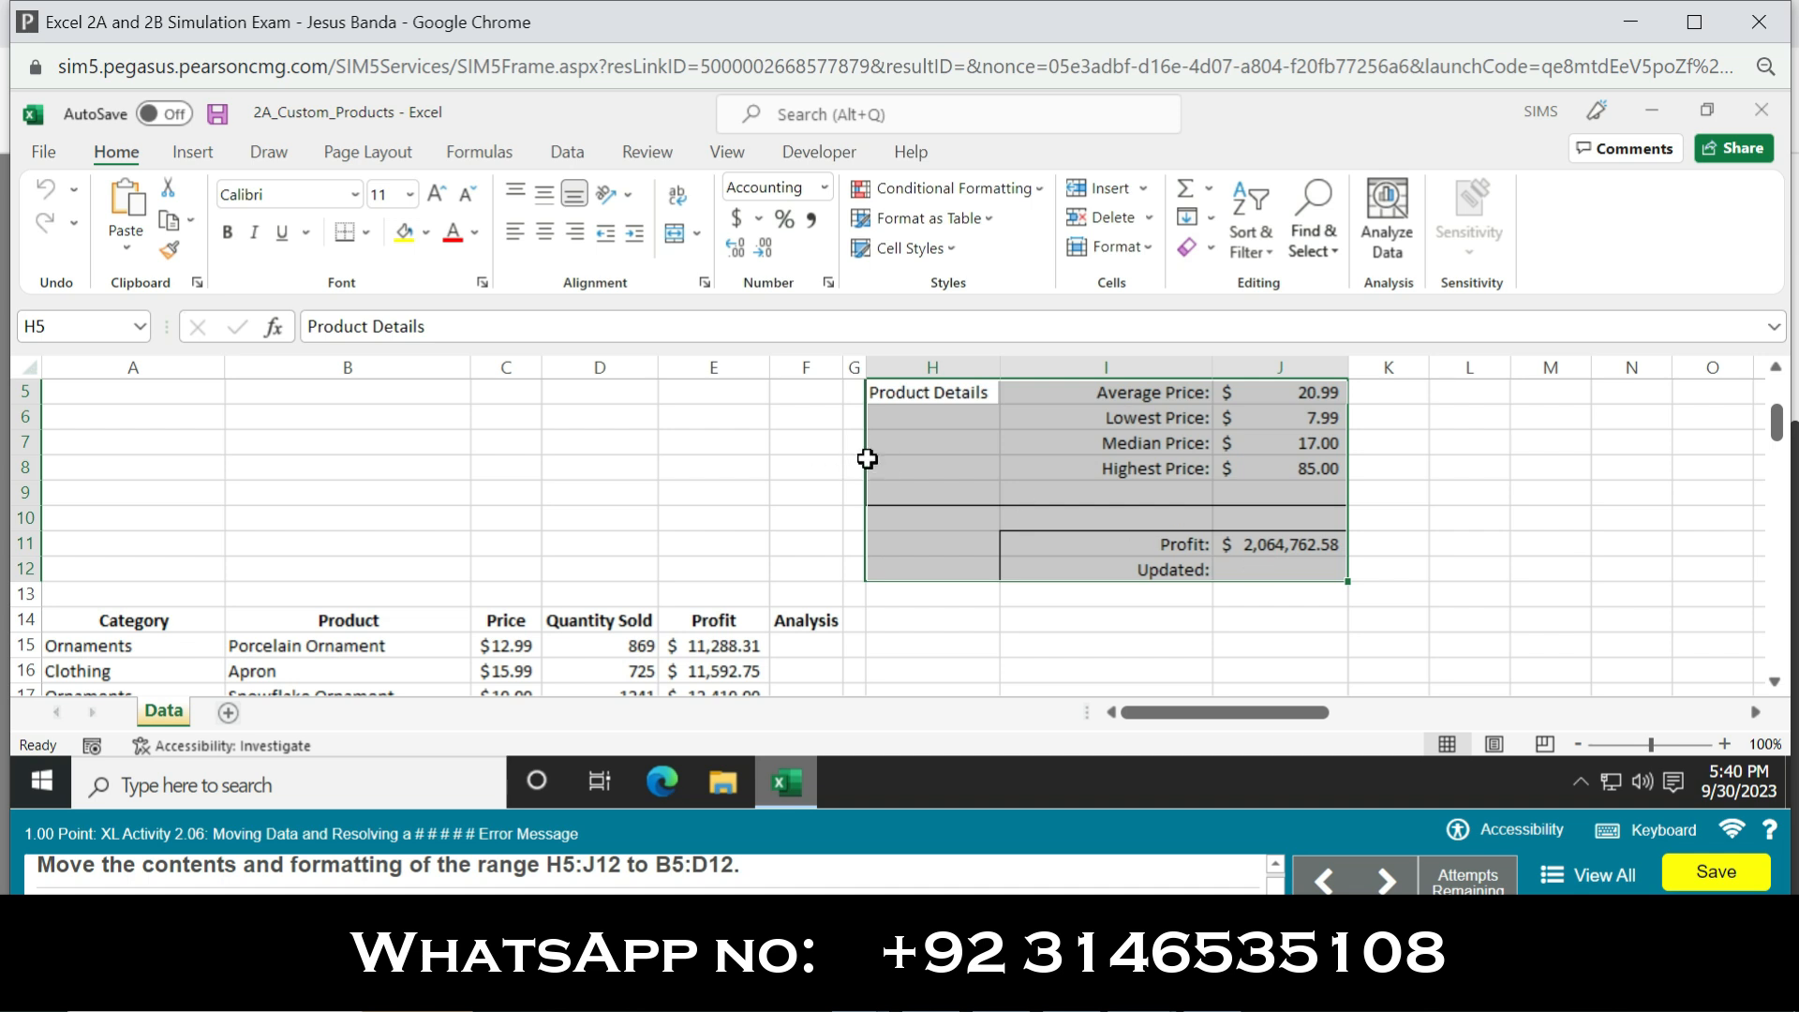
drag(867, 458, 435, 467)
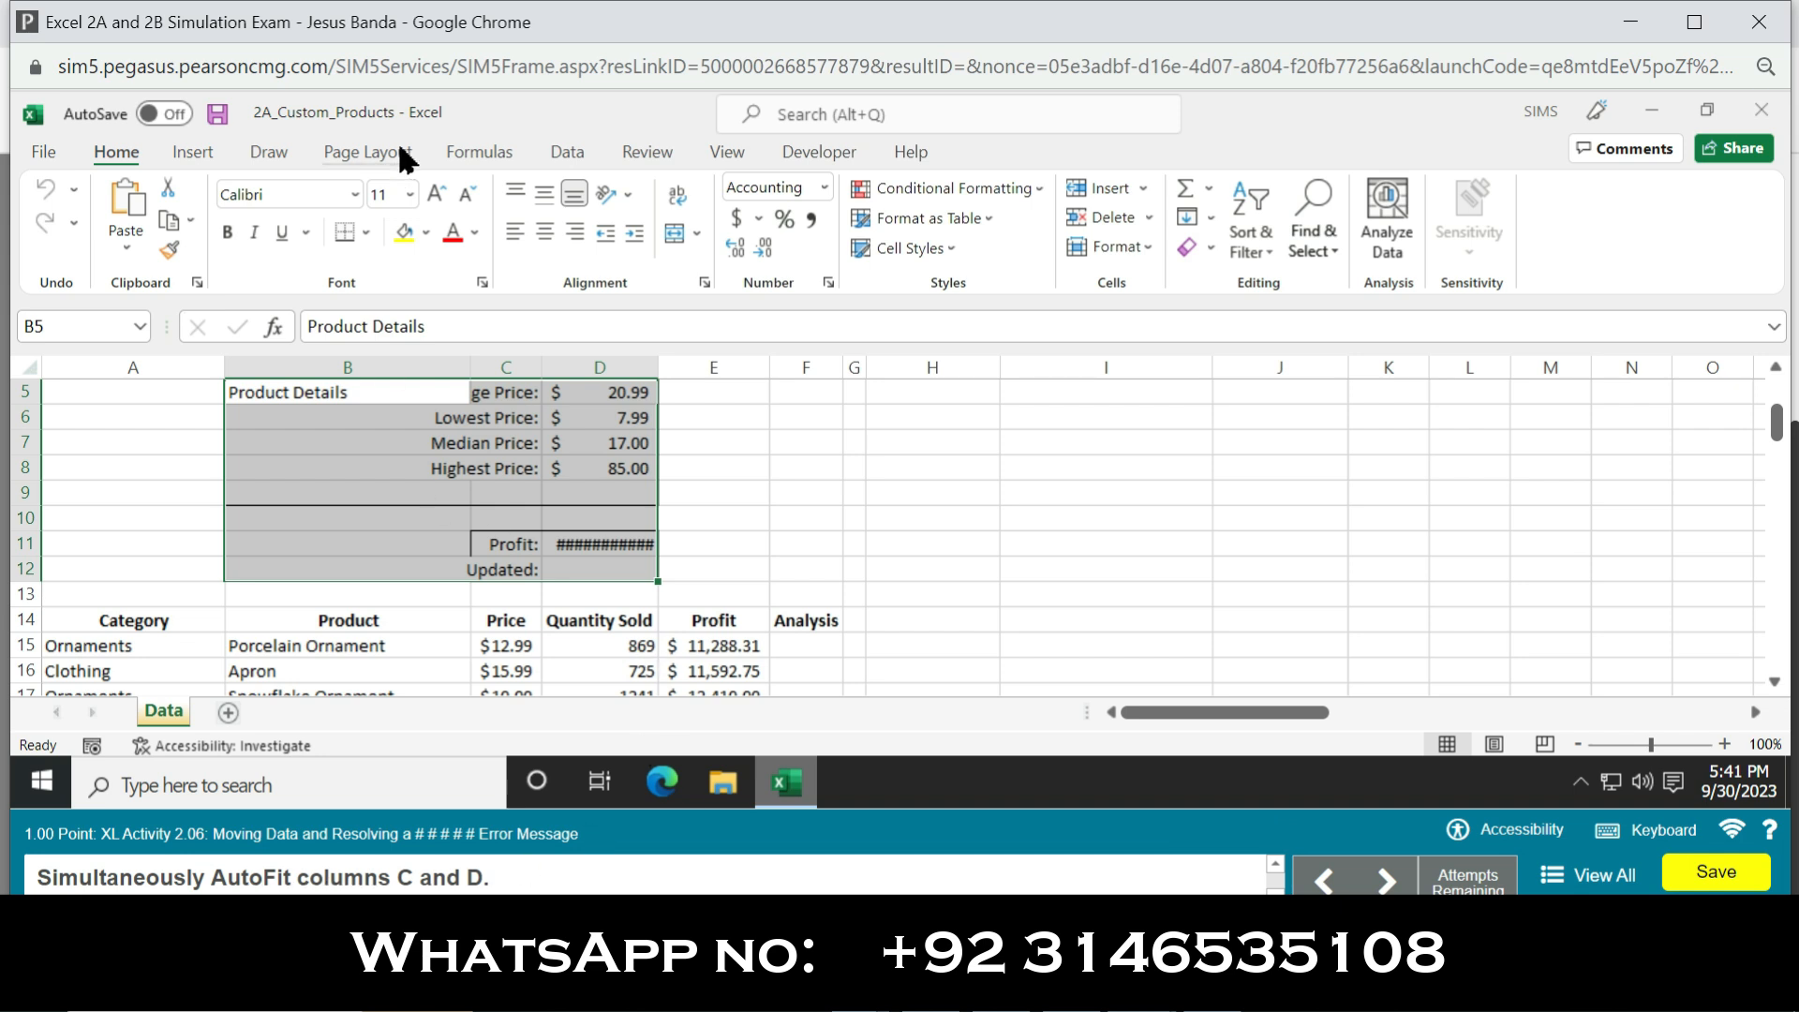
AutoFit the widths of columns C and D simultaneously.
drag(511, 361, 602, 362)
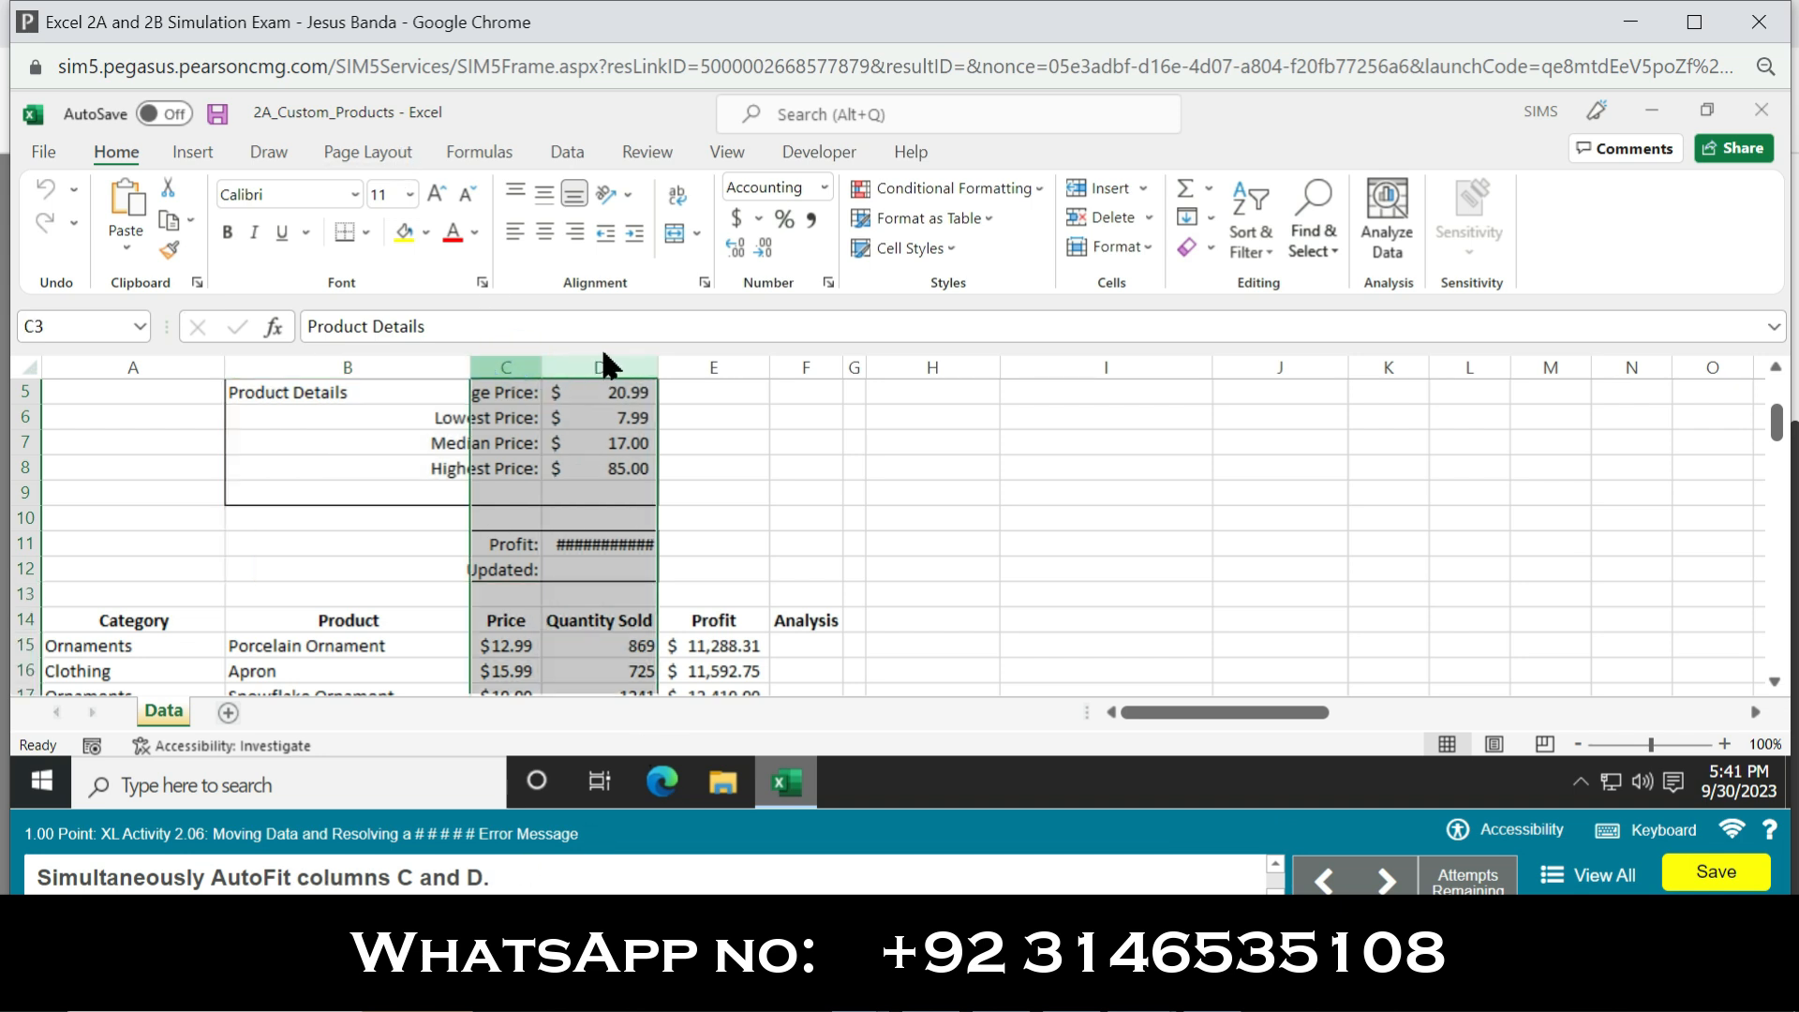
double_click(659, 366)
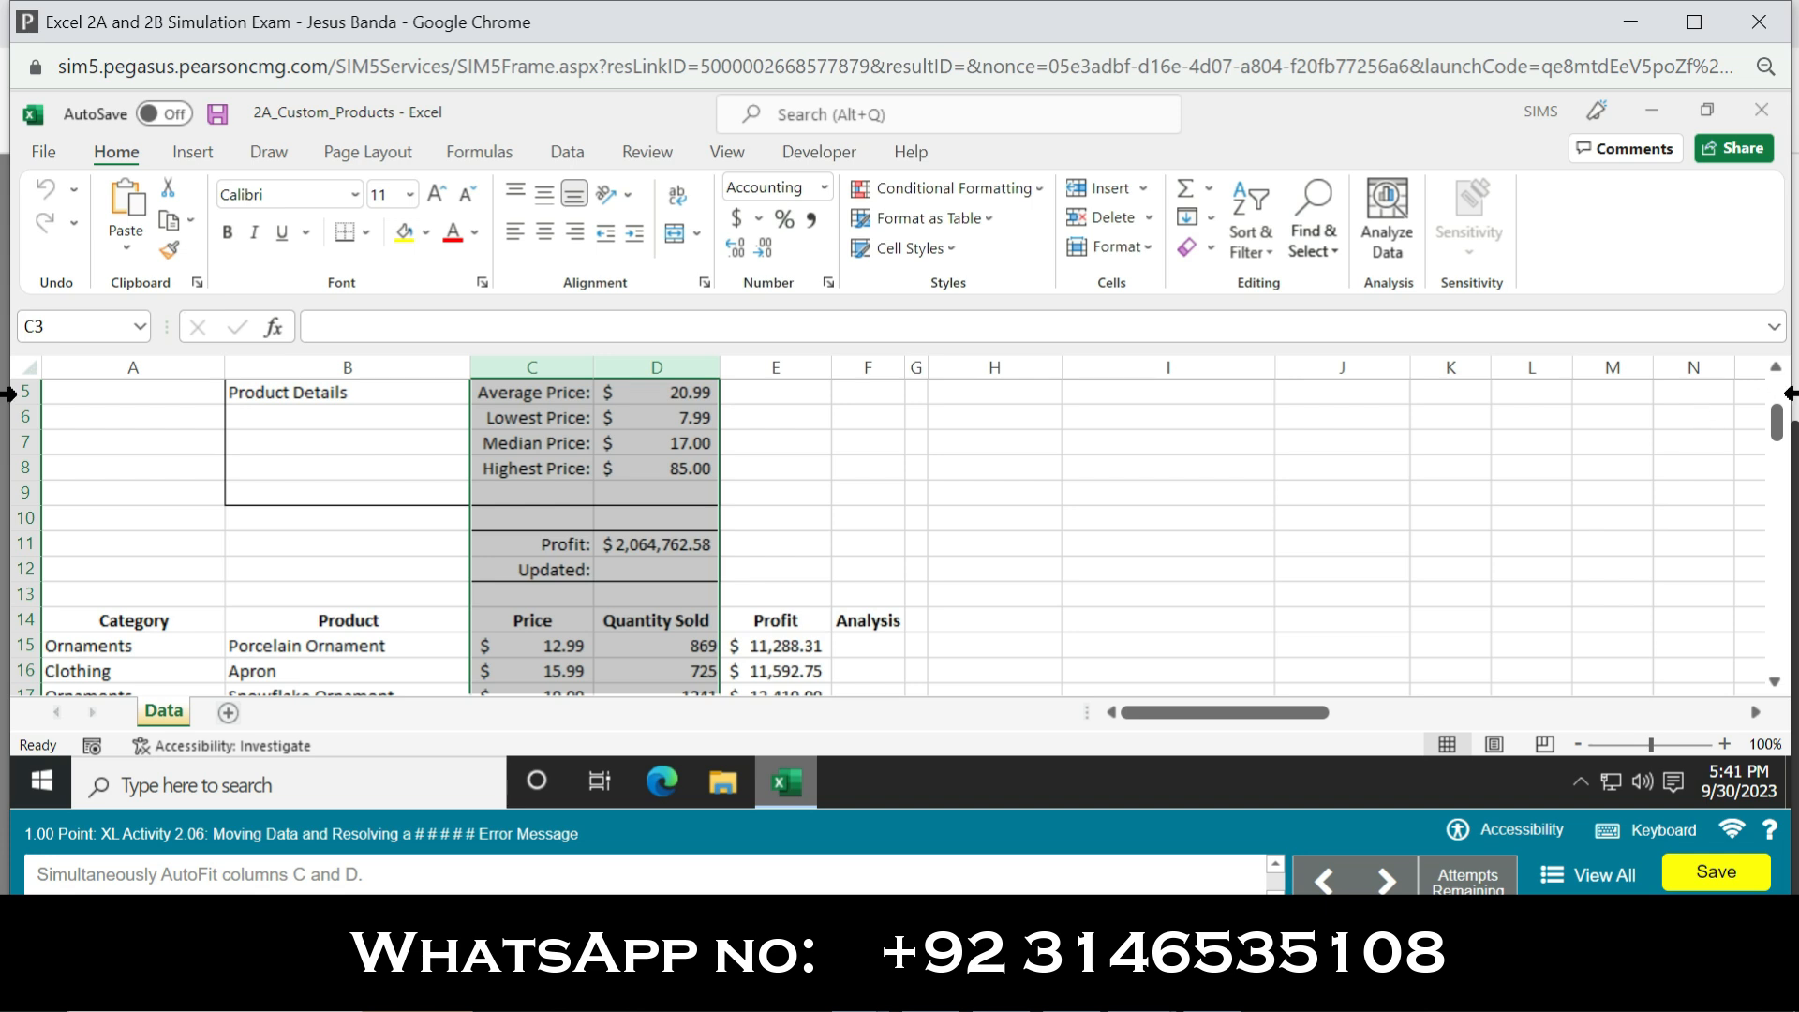
Apply the 20% - Accent2 cell style to the range B5:D9.
drag(1780, 421, 1777, 389)
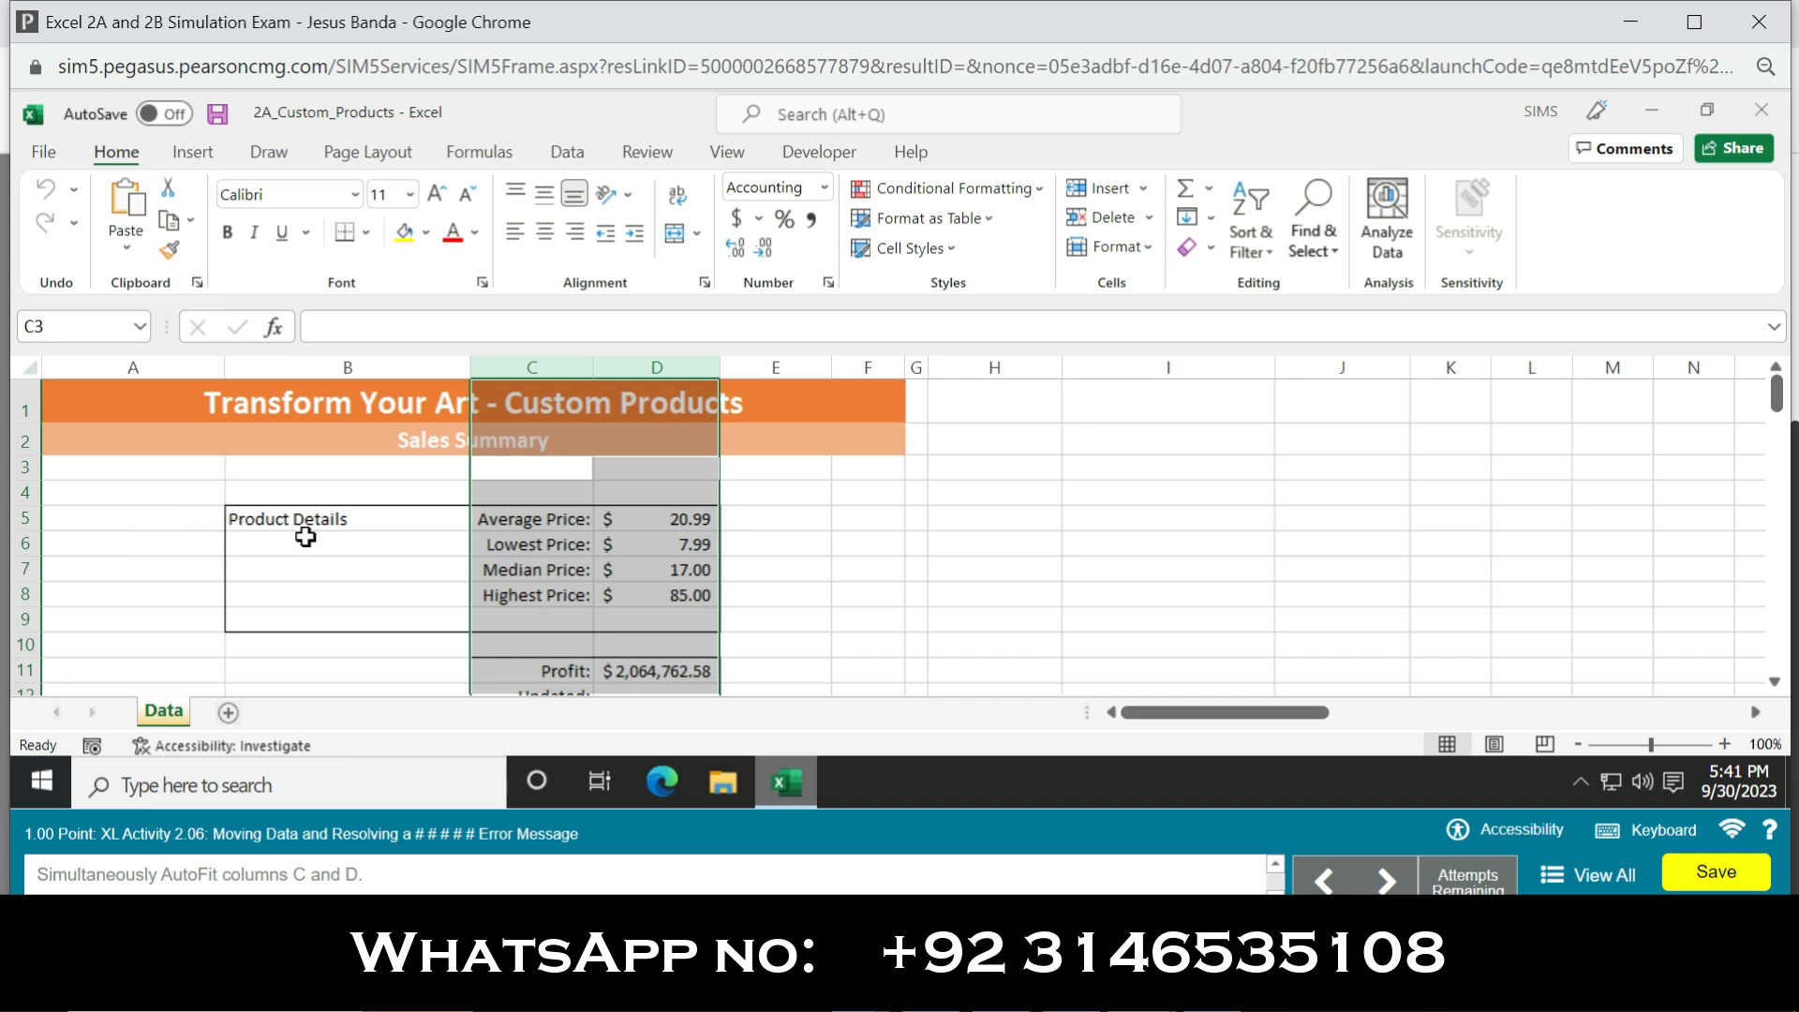
drag(305, 537, 508, 537)
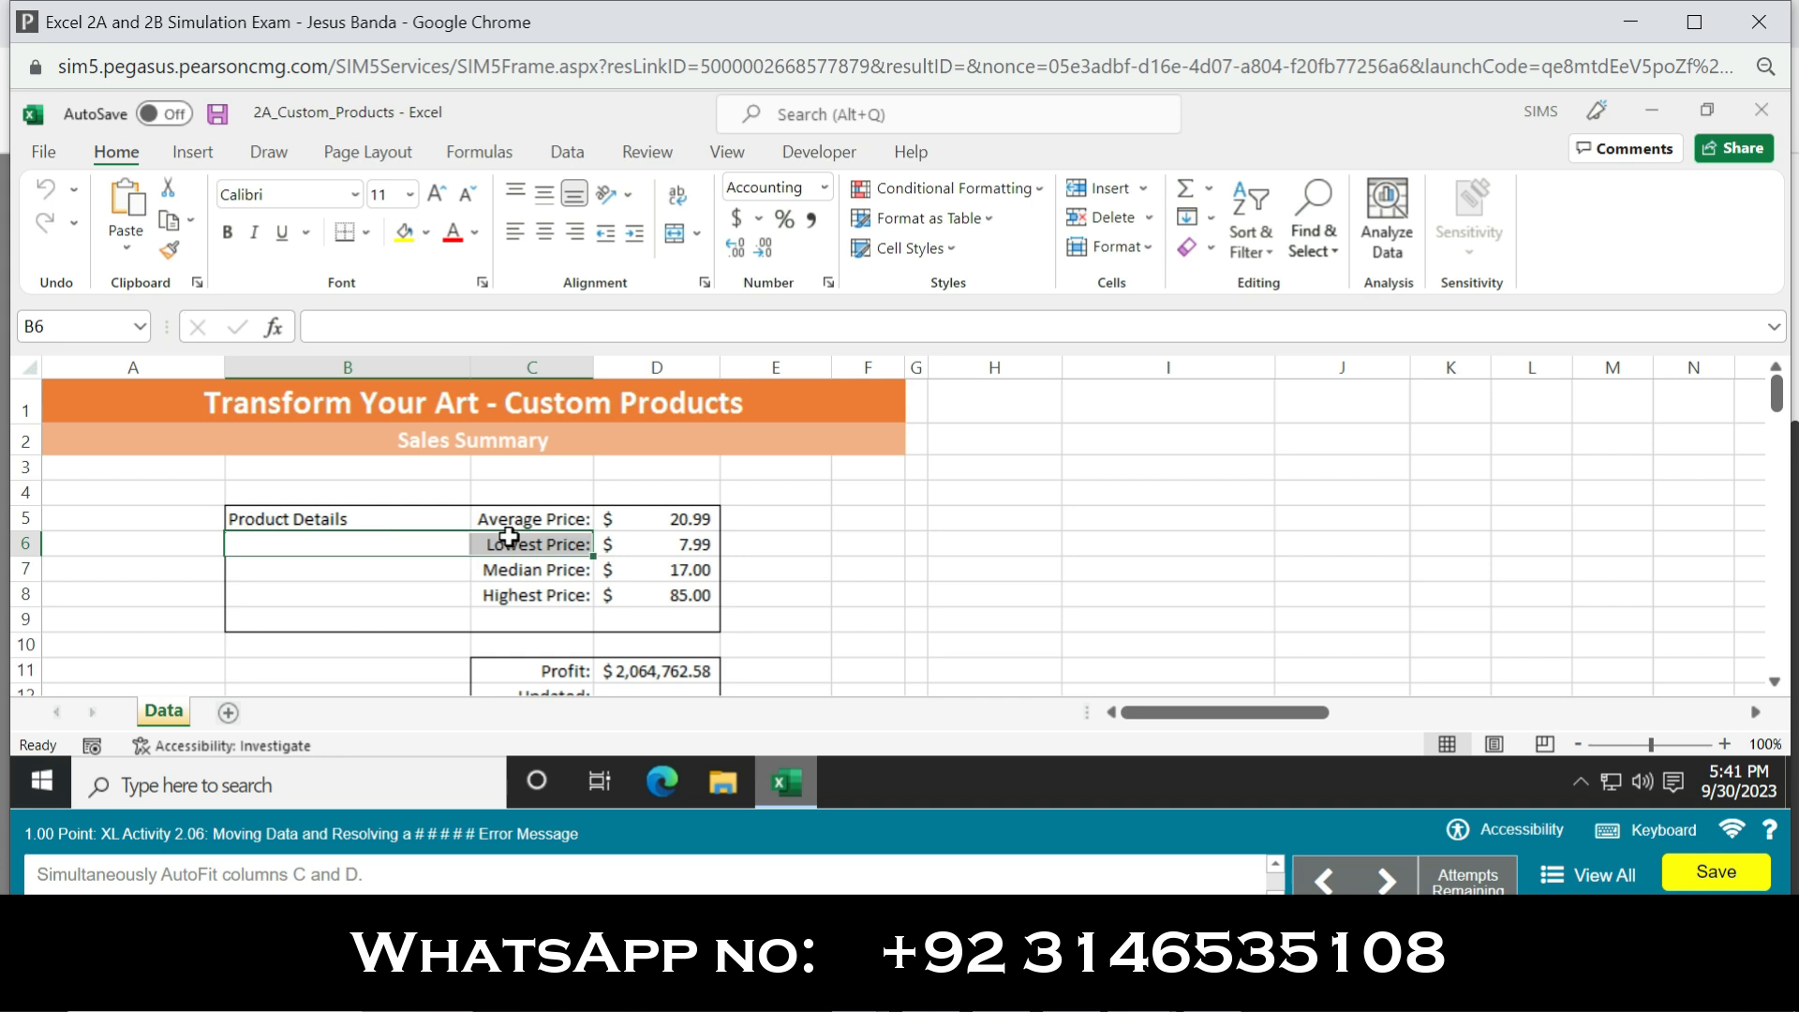
drag(350, 518, 671, 616)
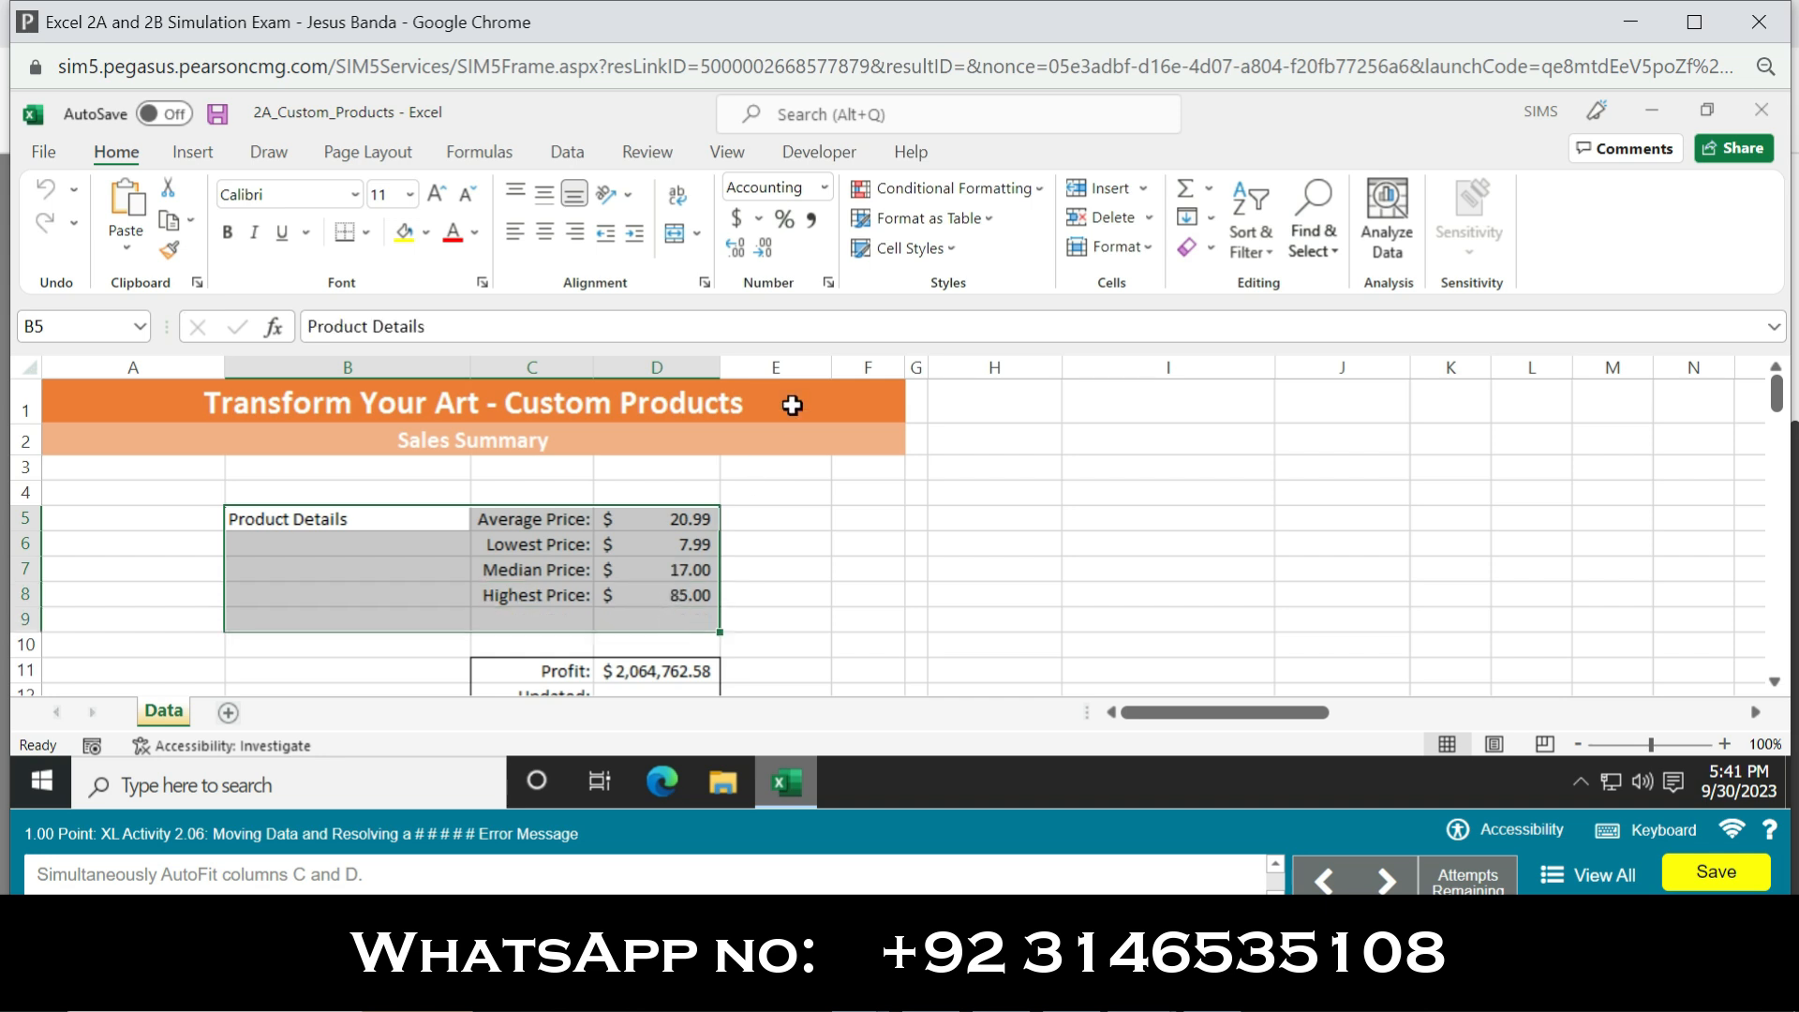
click(951, 248)
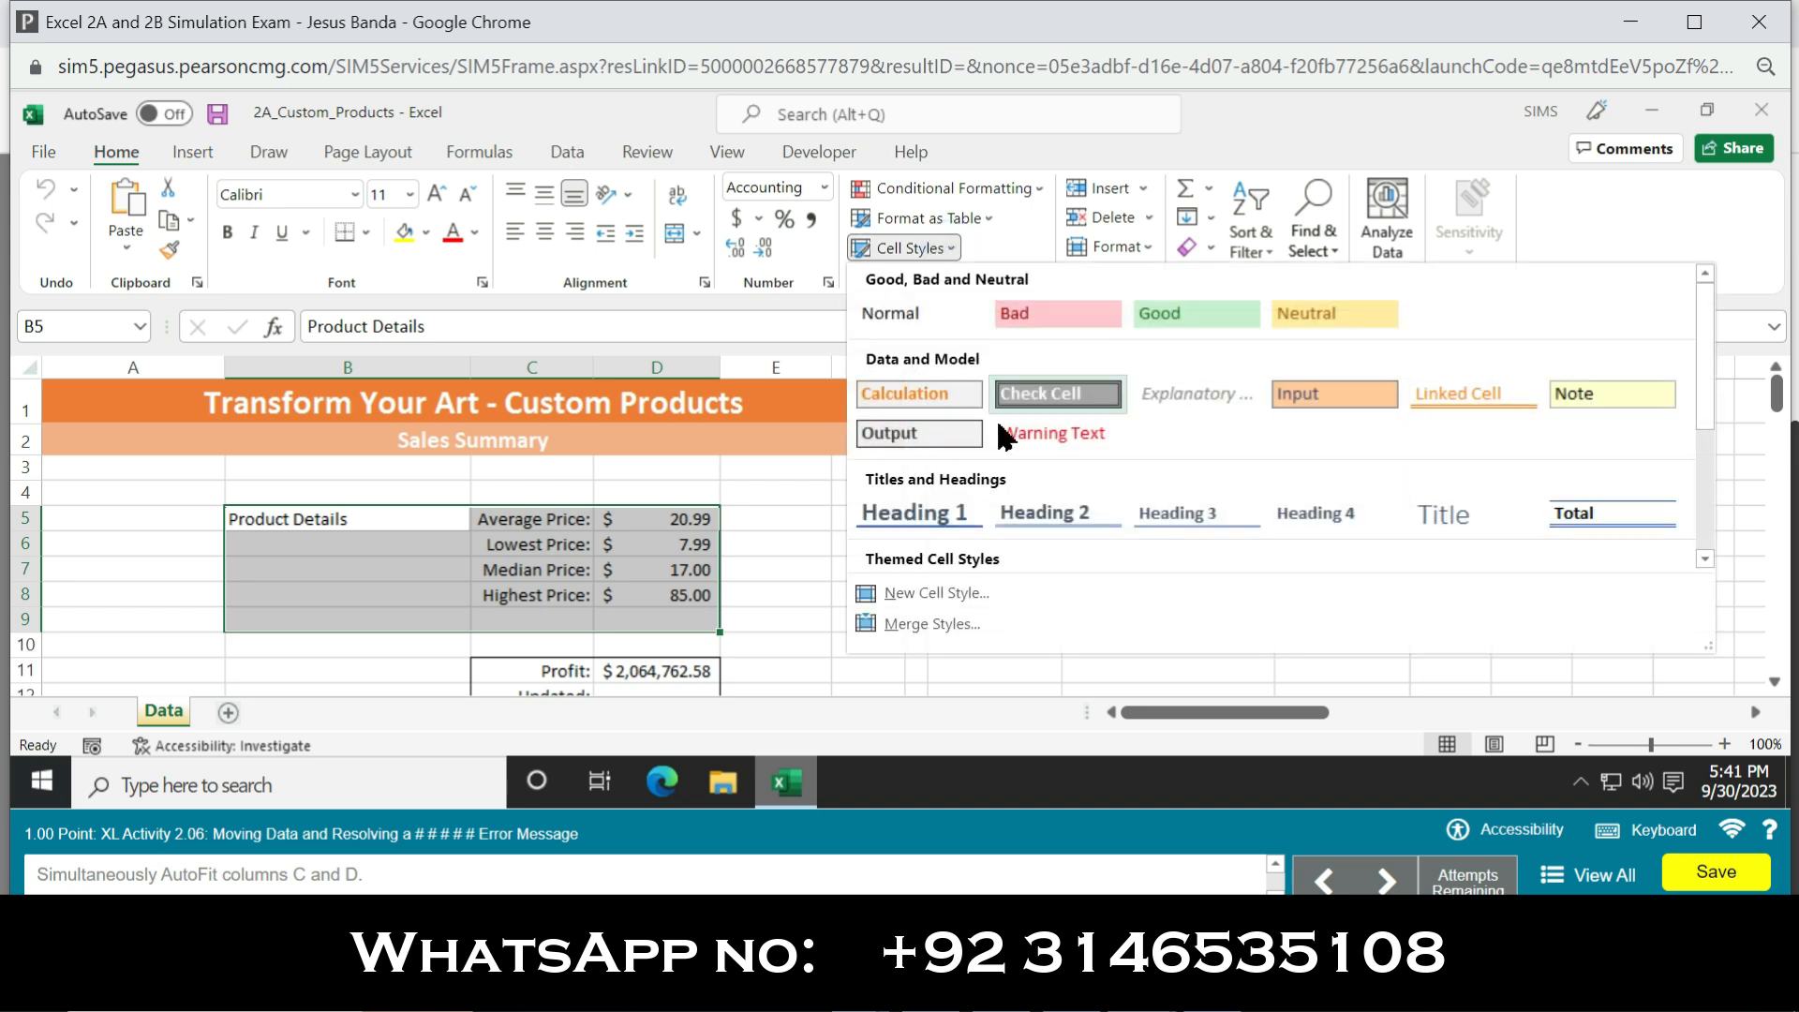
scroll(1705, 439, down, 1)
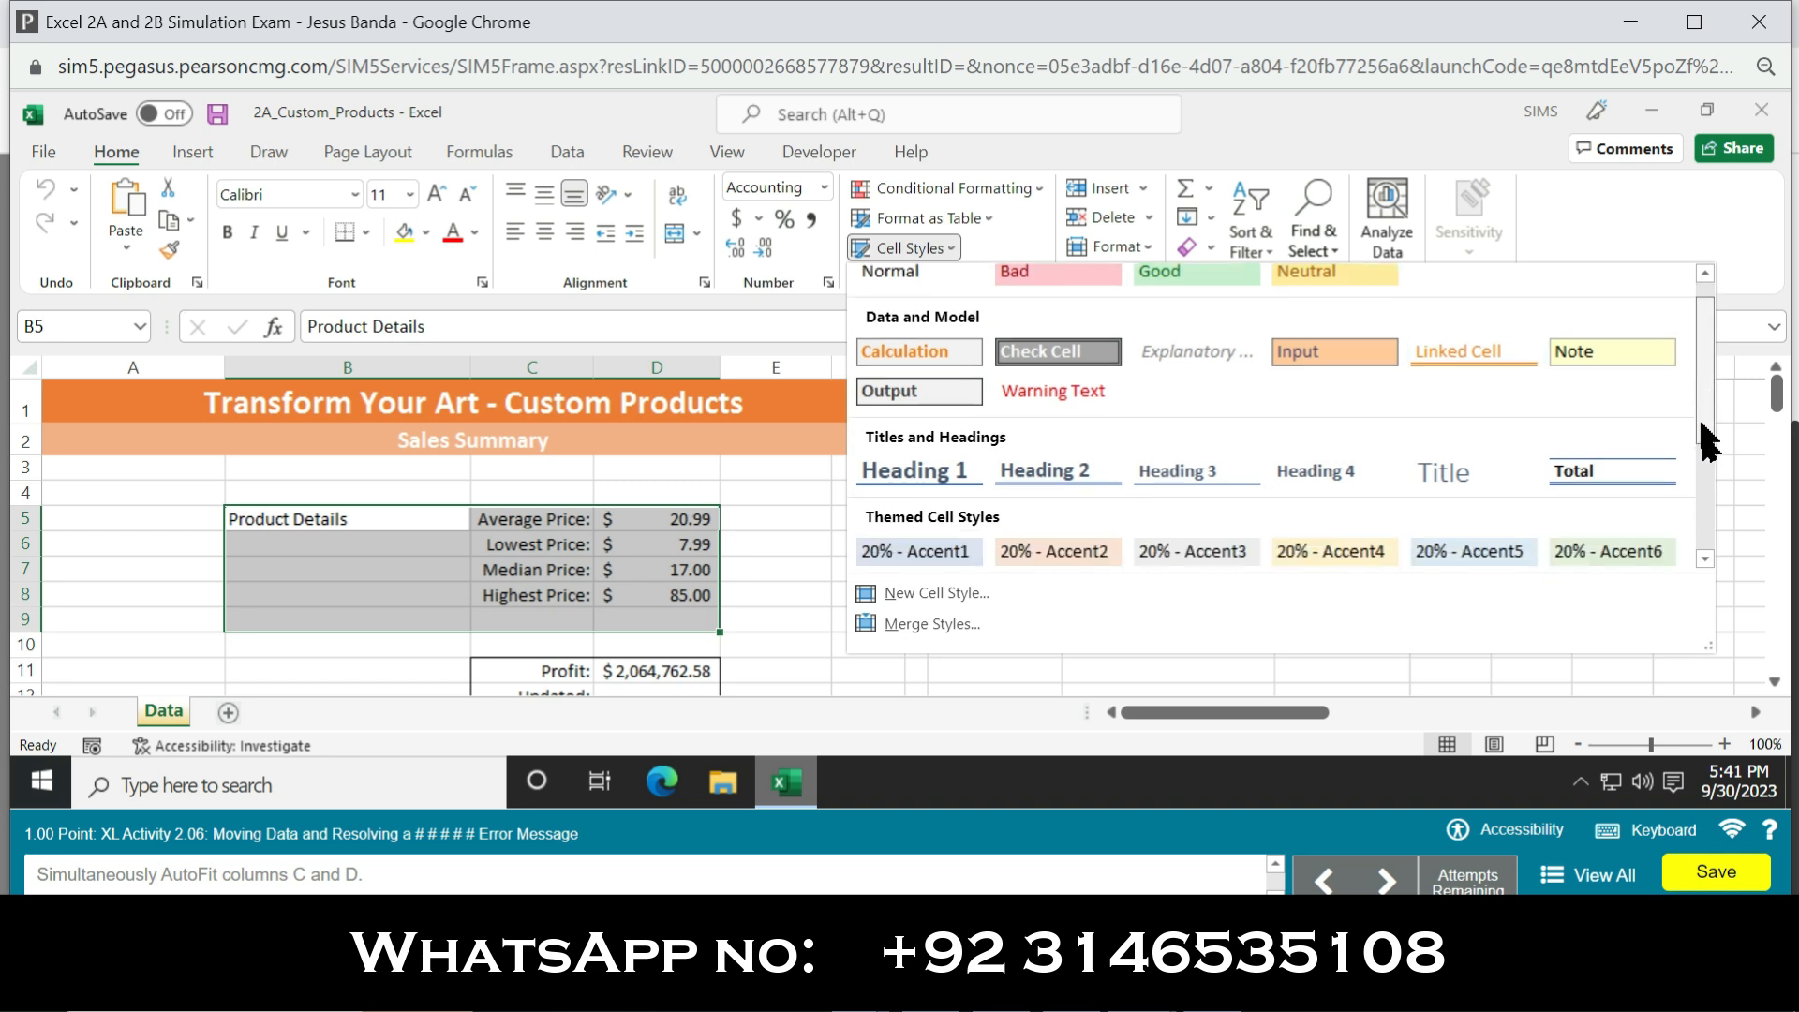
scroll(1705, 439, down, 3)
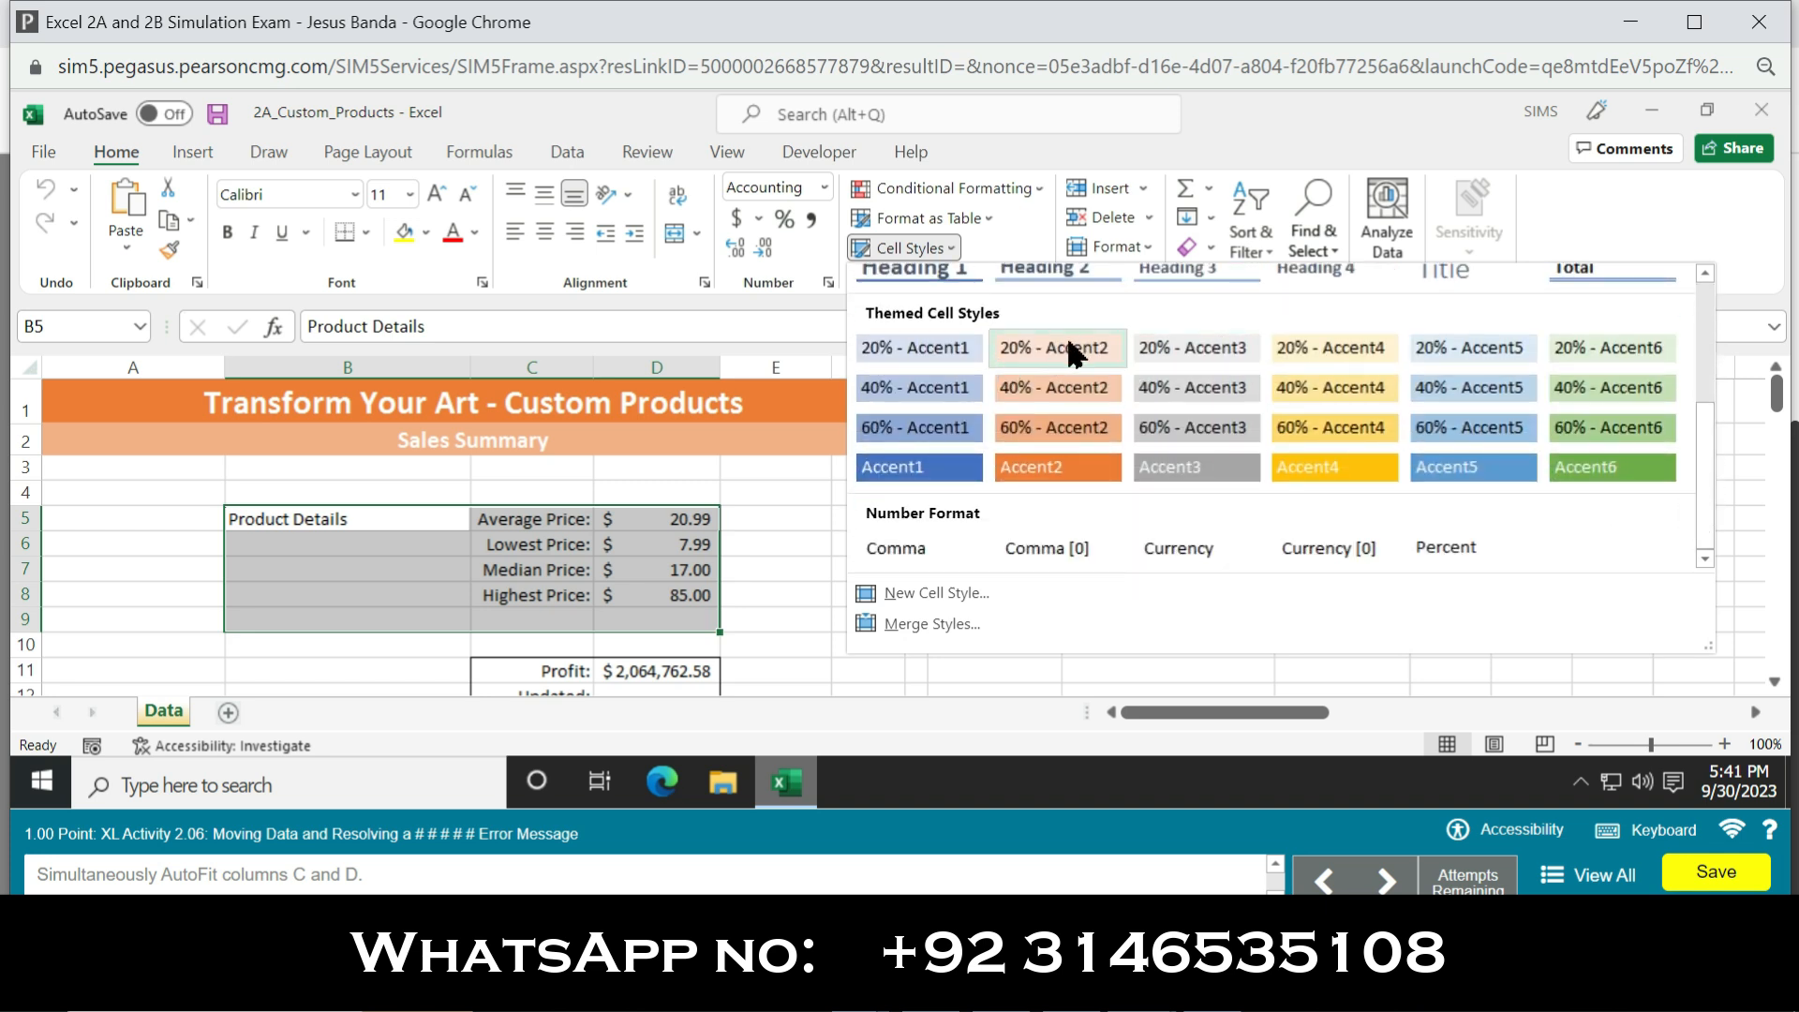
click(1047, 354)
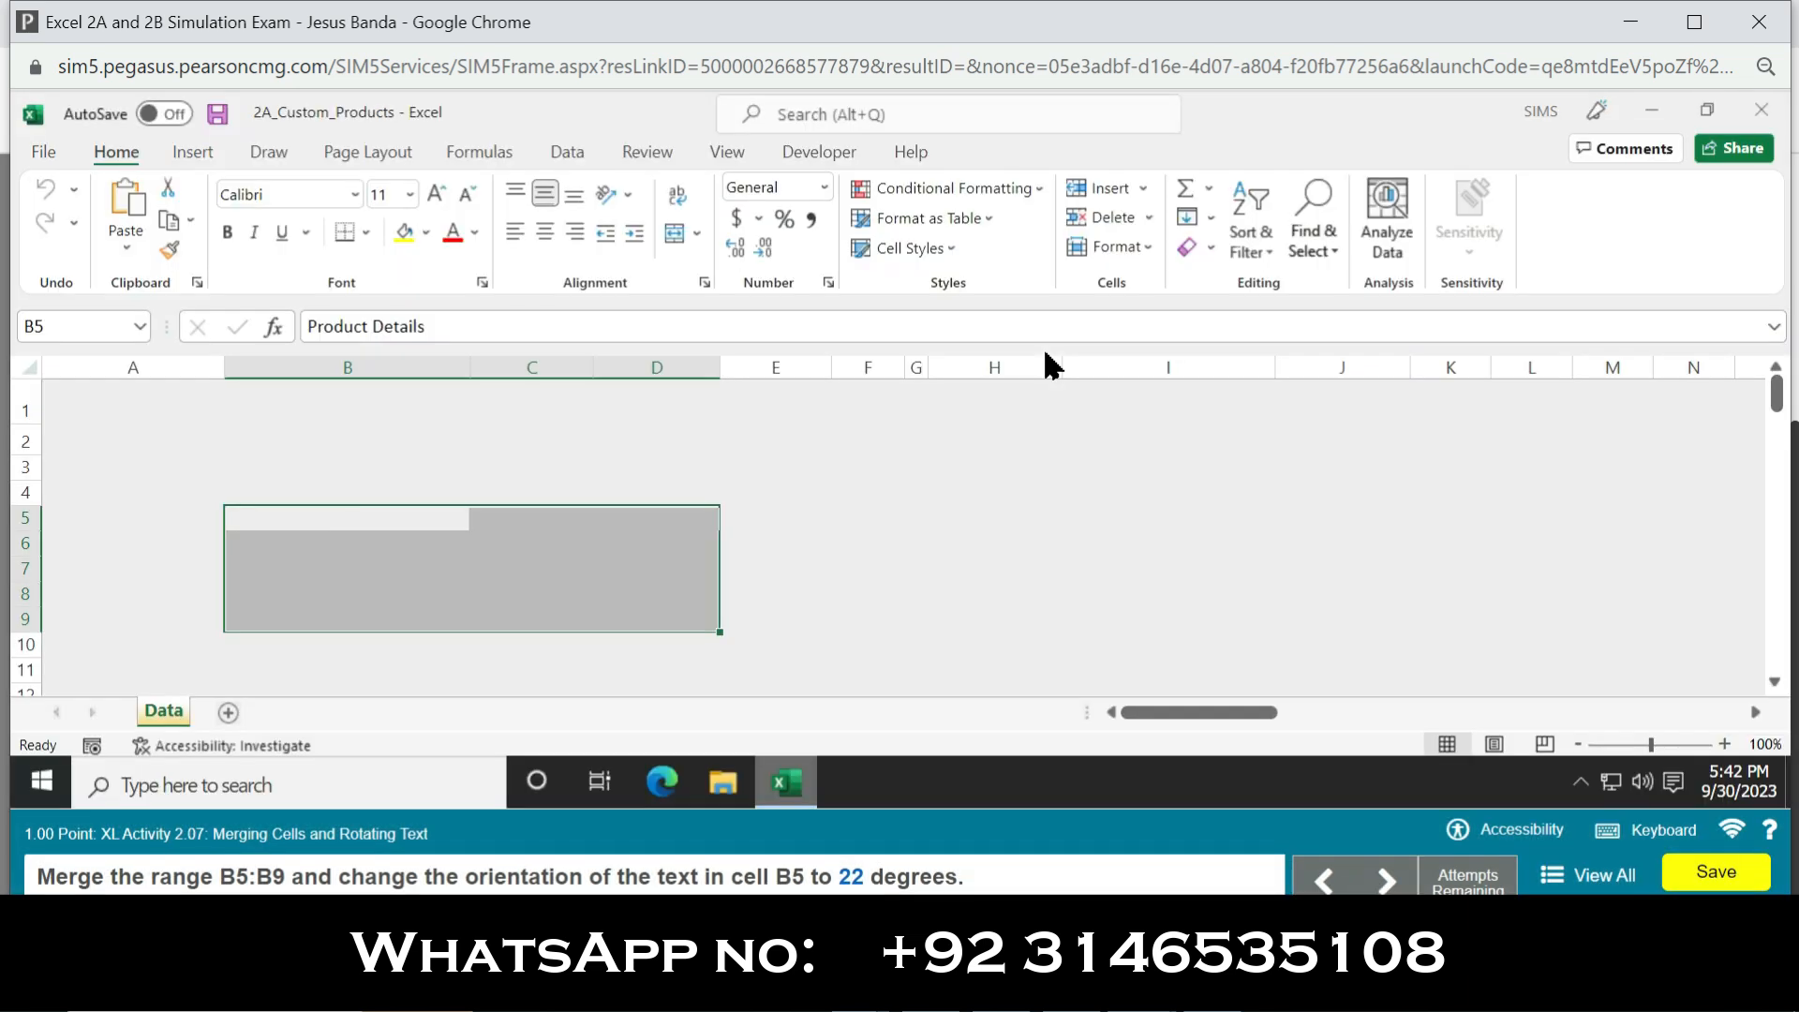
click(379, 518)
key(alt)
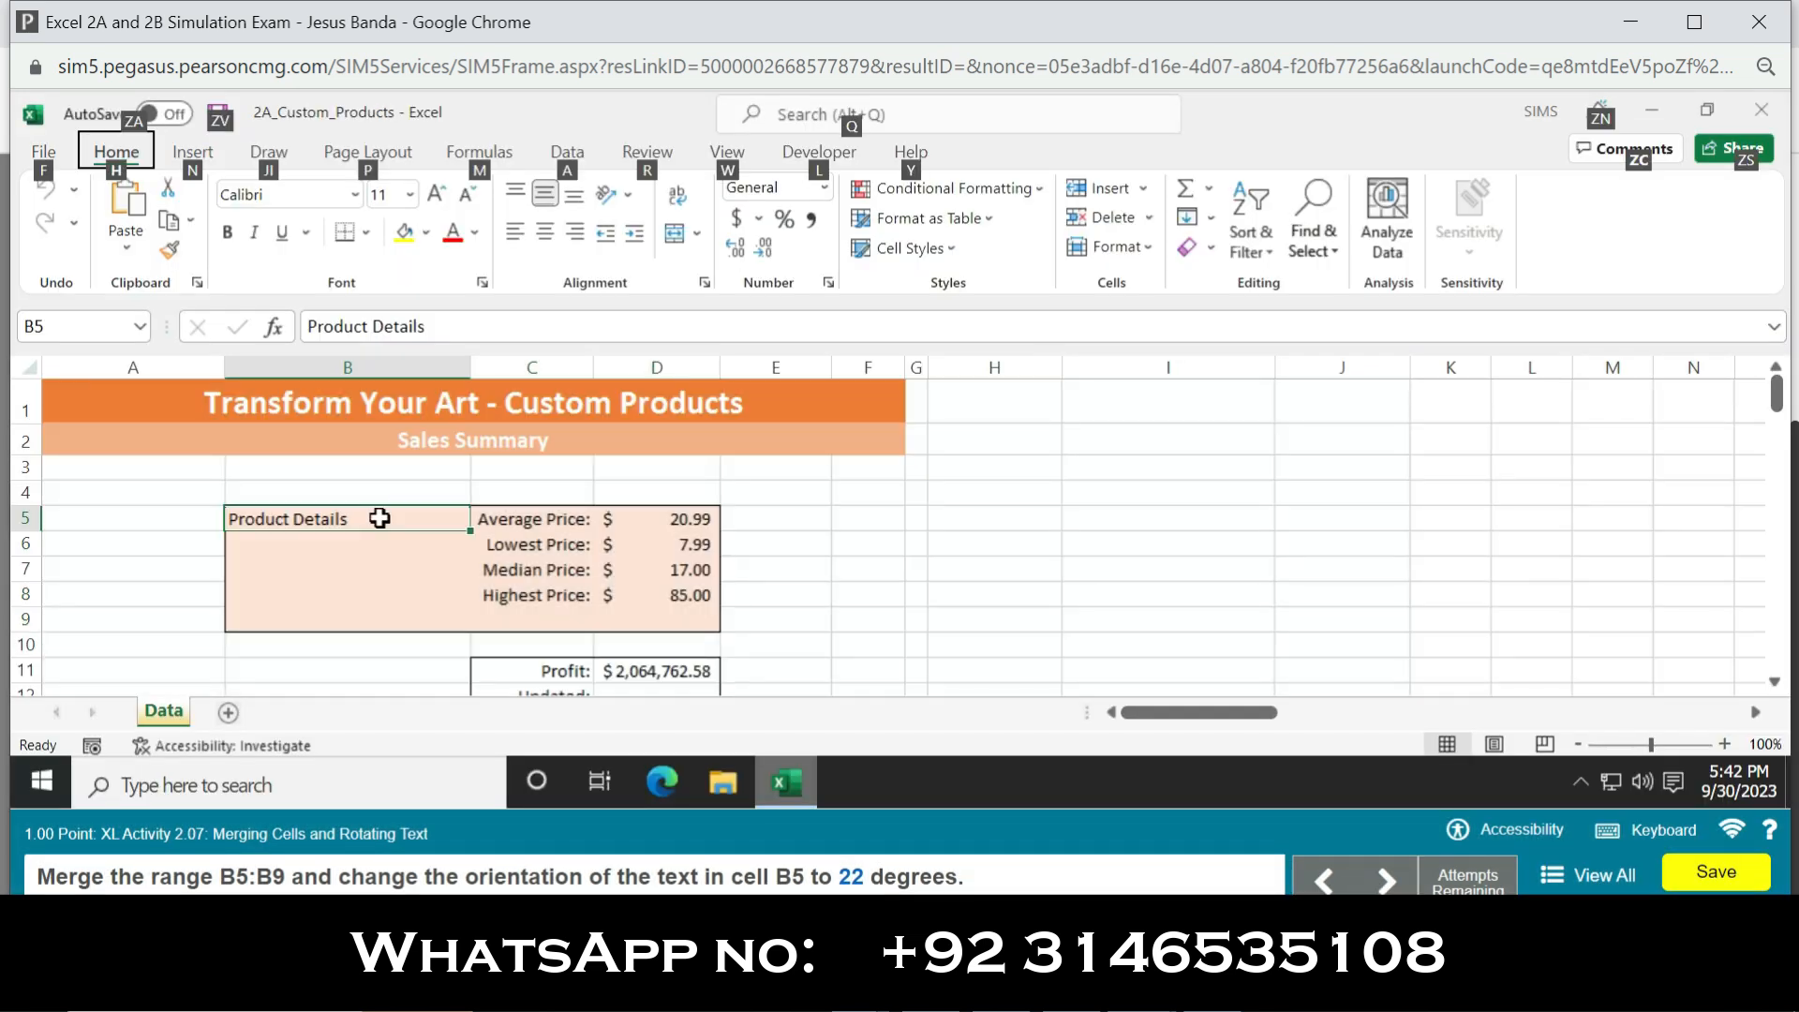
drag(379, 518, 380, 587)
click(382, 587)
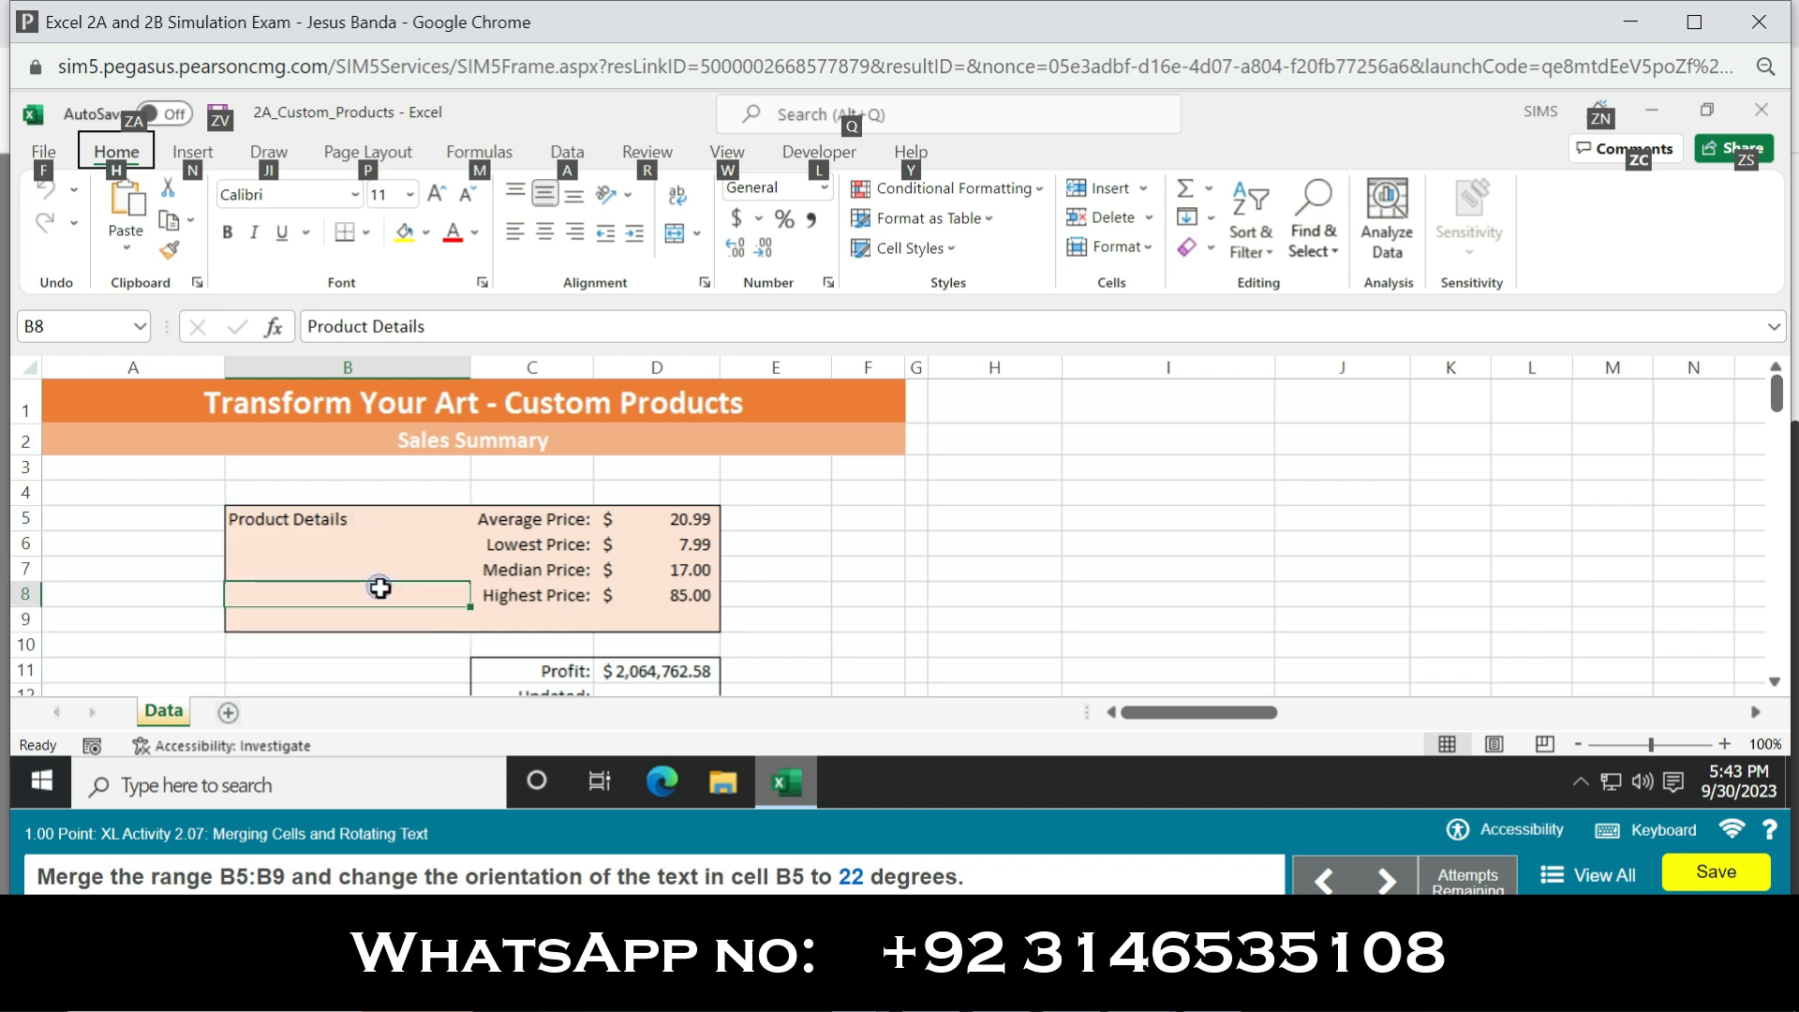
click(394, 521)
drag(395, 522, 400, 623)
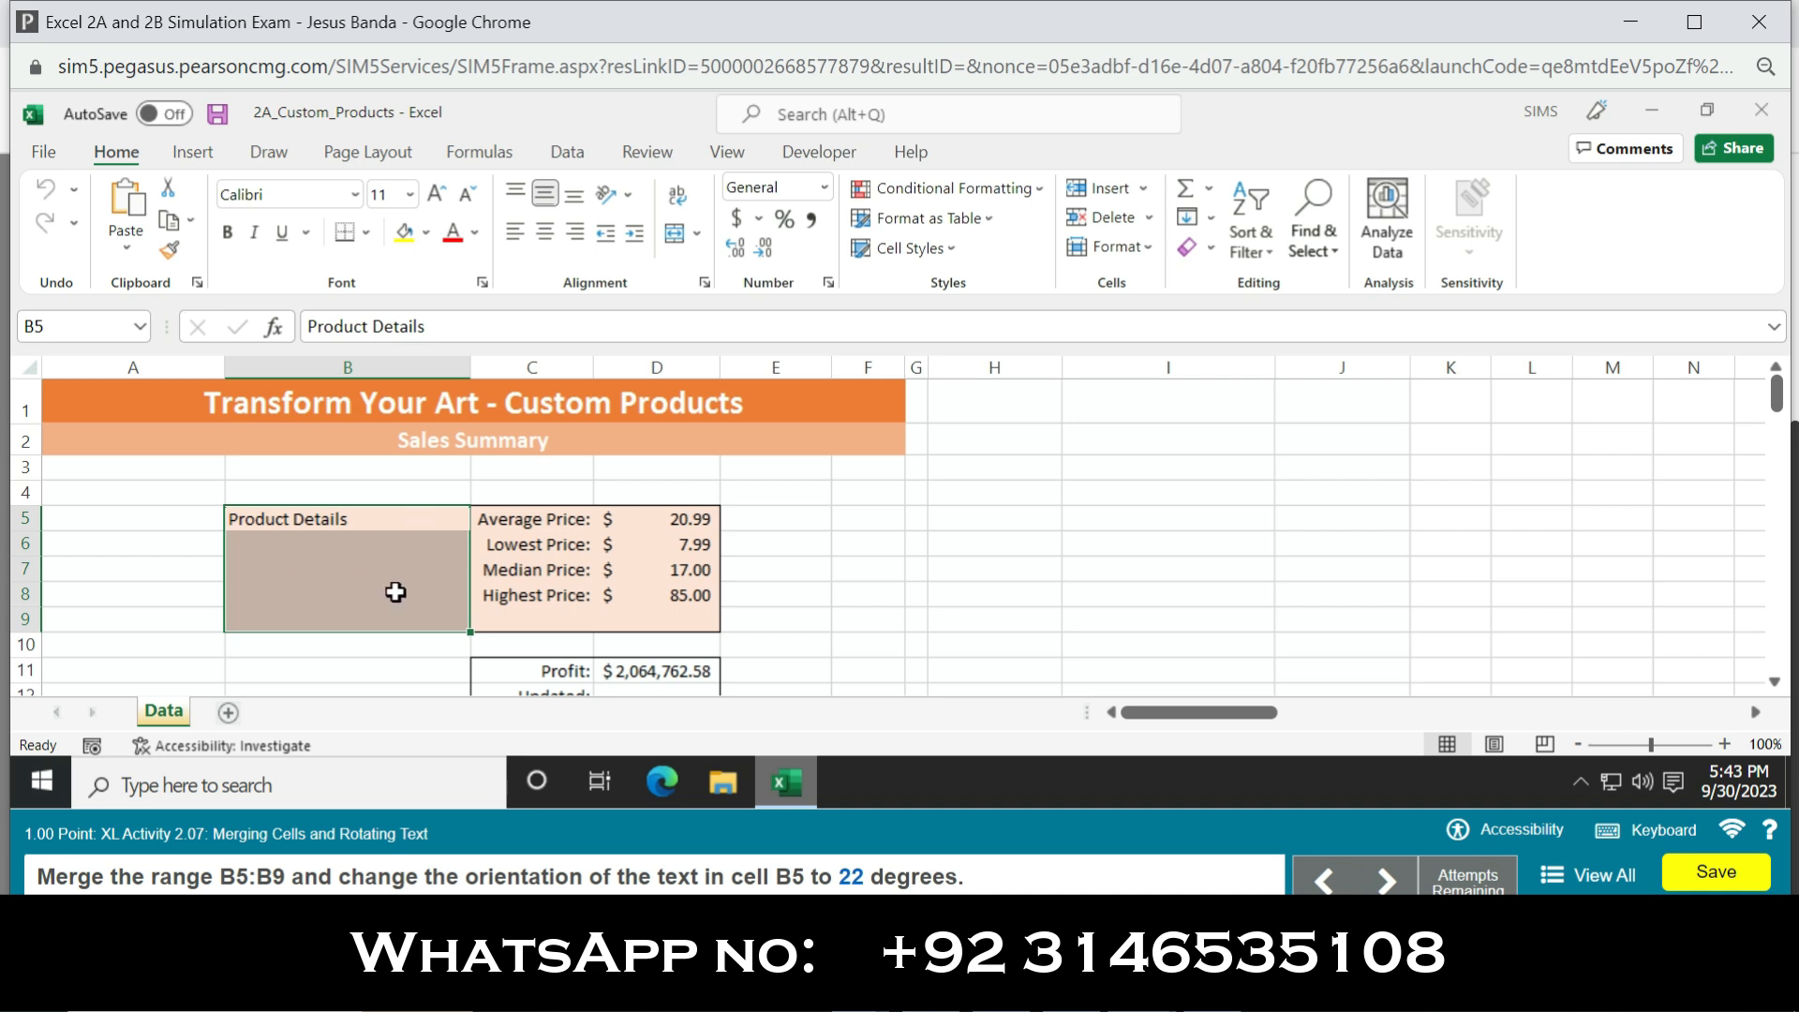
right_click(339, 552)
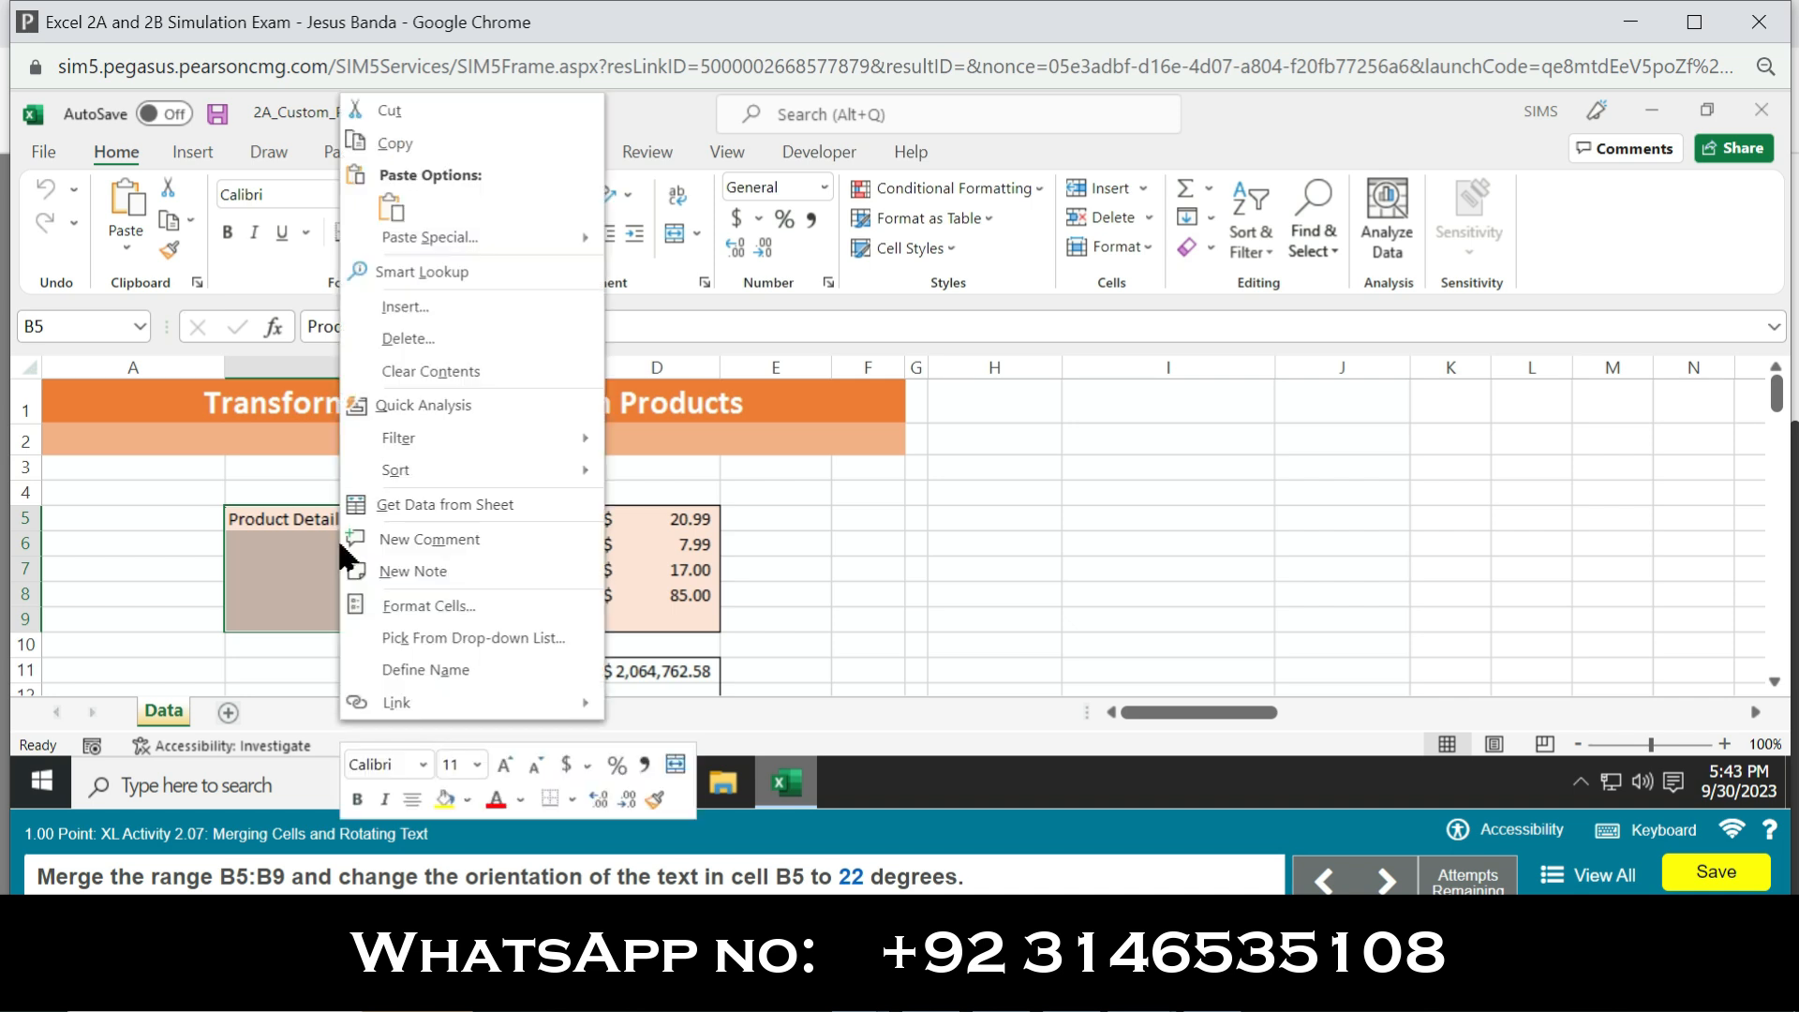
click(465, 611)
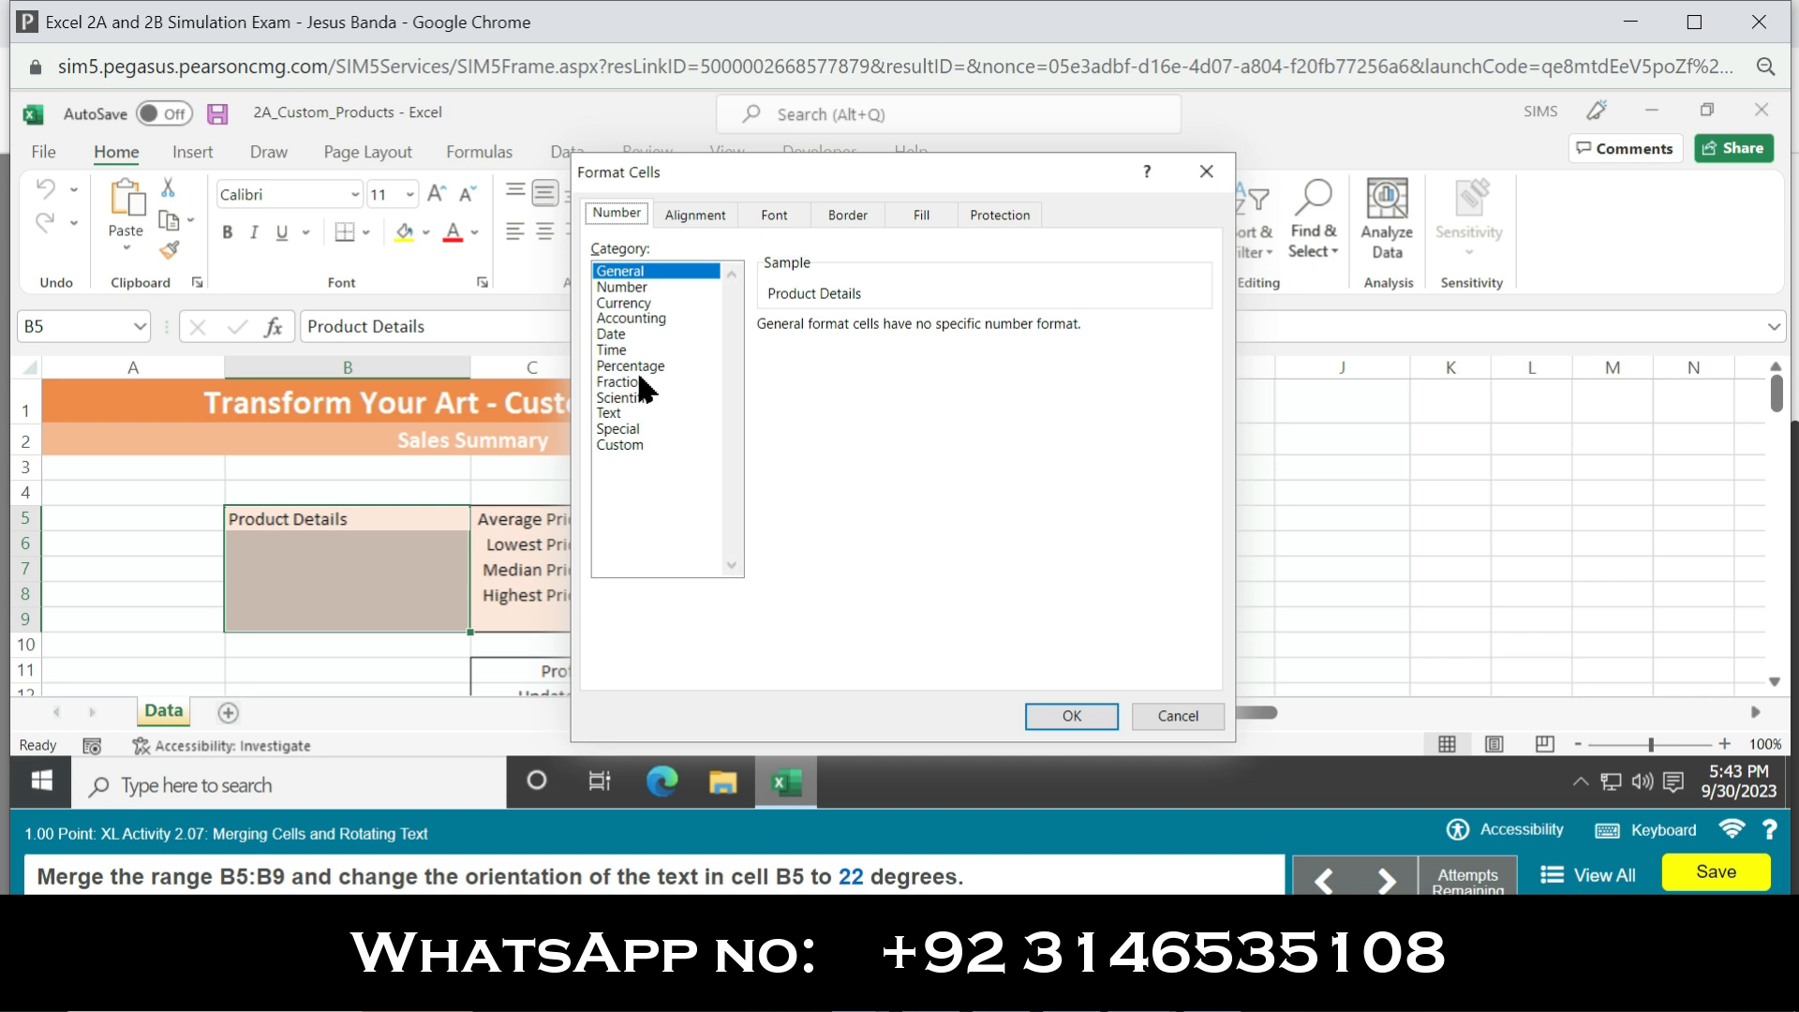
click(626, 412)
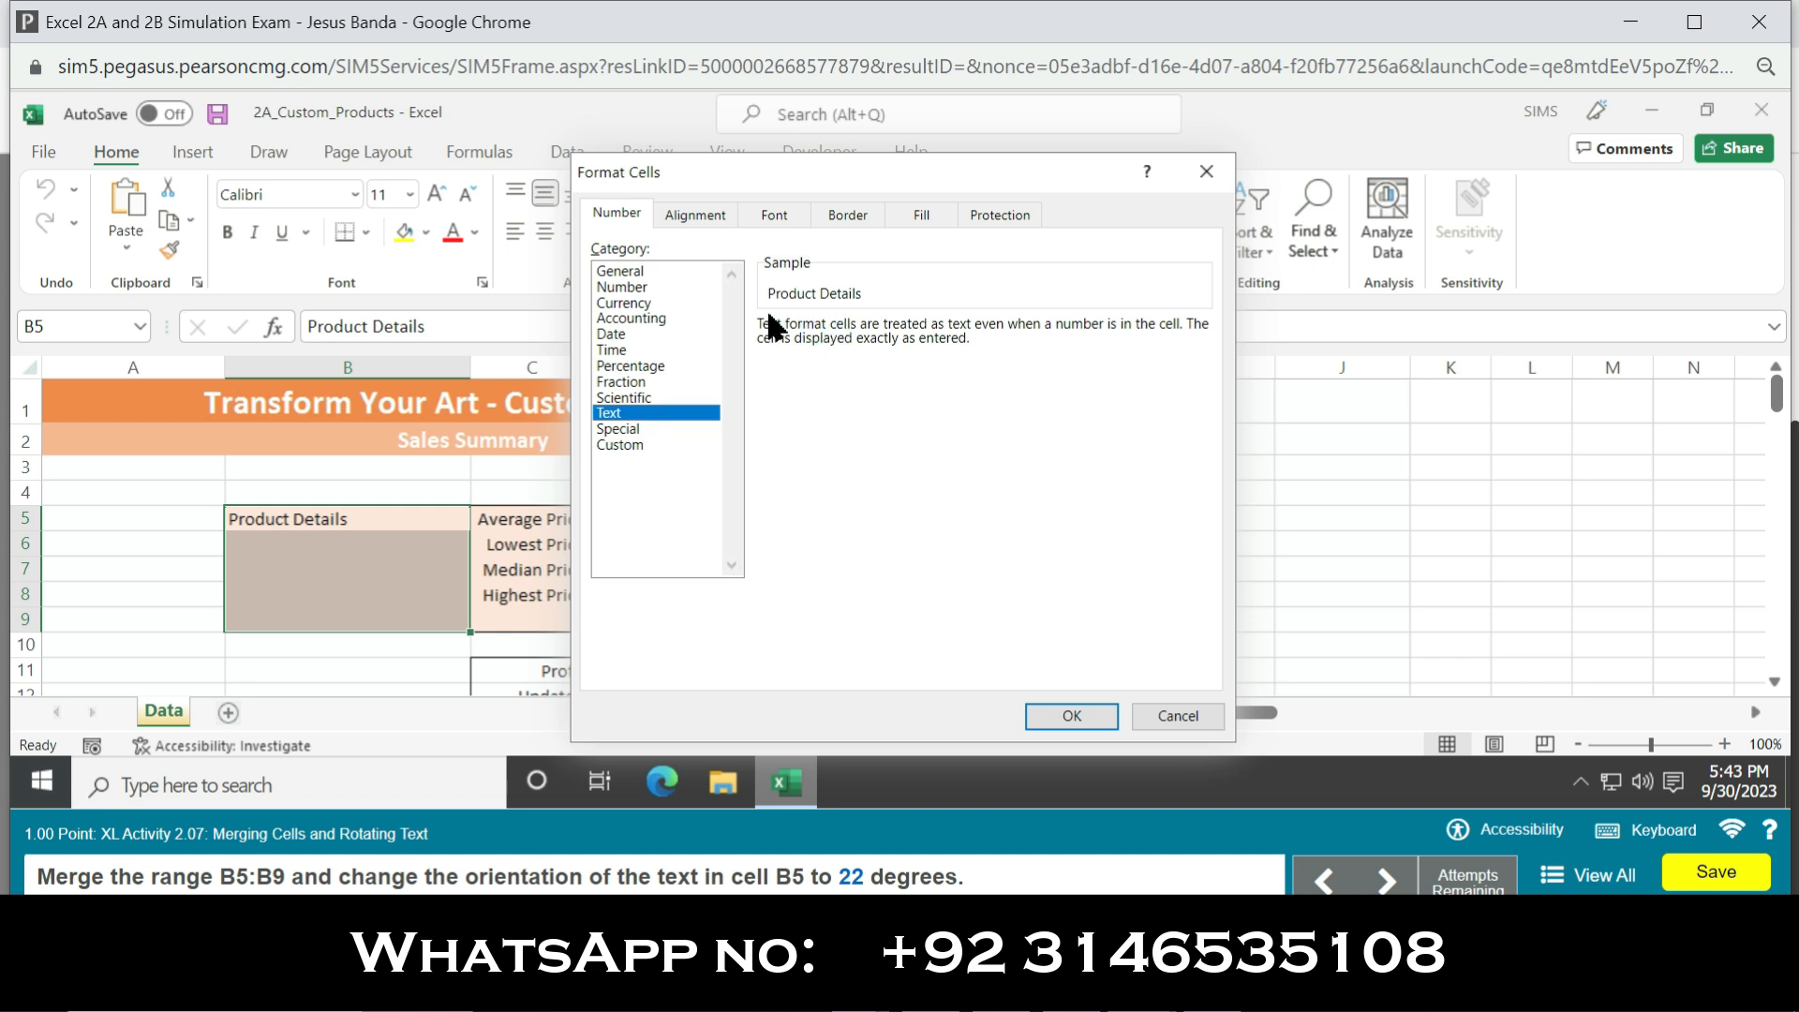
click(1057, 706)
click(1200, 187)
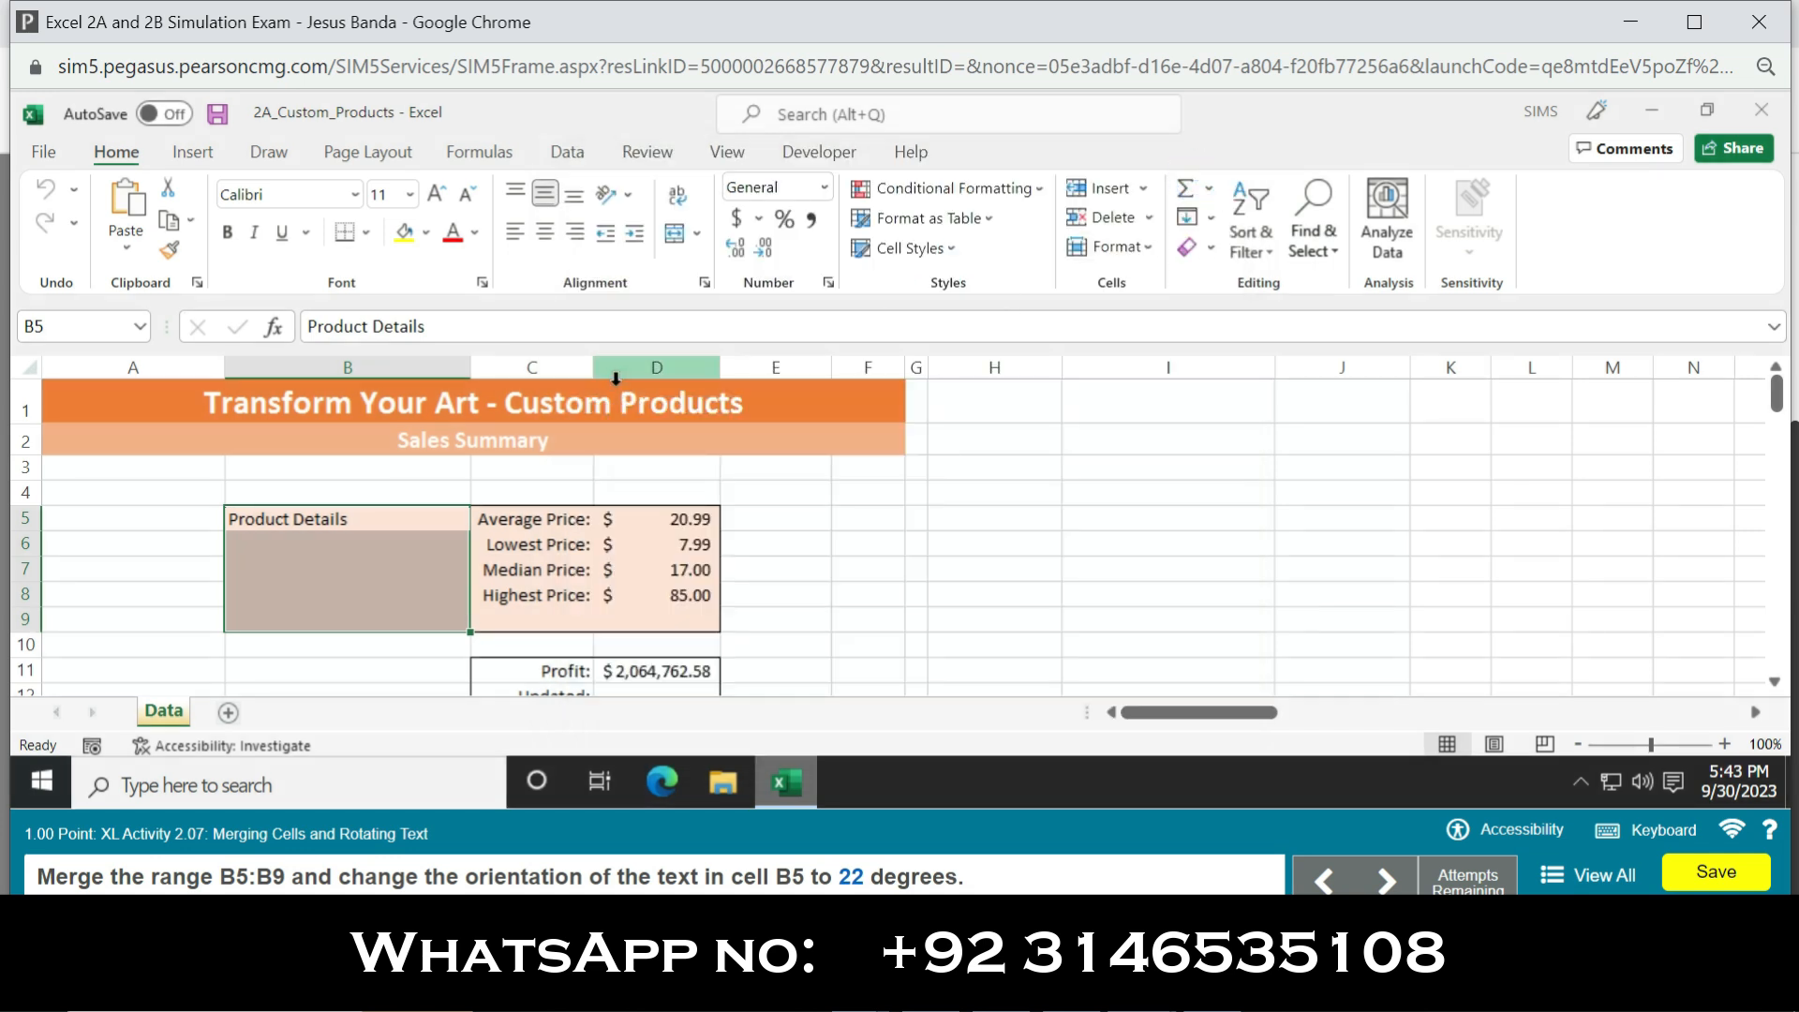
Merge the range B5:B9 and set the text orientation of cell B5 to 22 degrees.
key(alt)
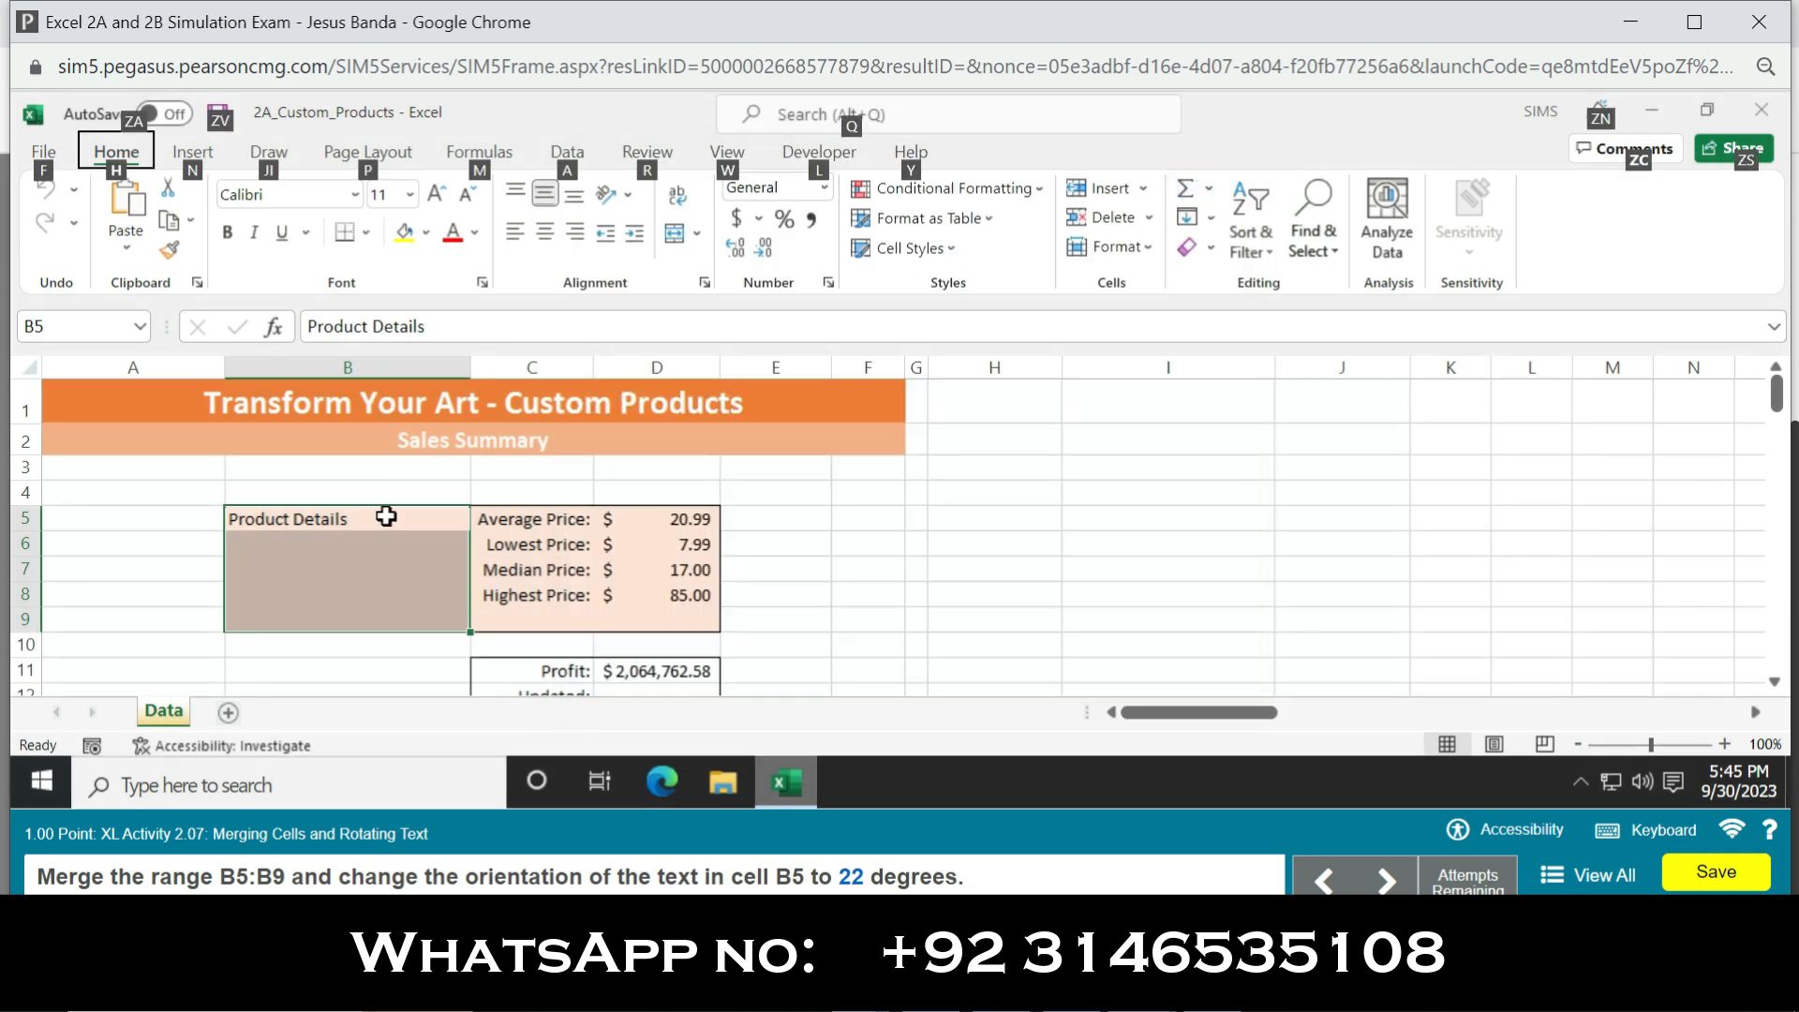
click(386, 516)
click(386, 517)
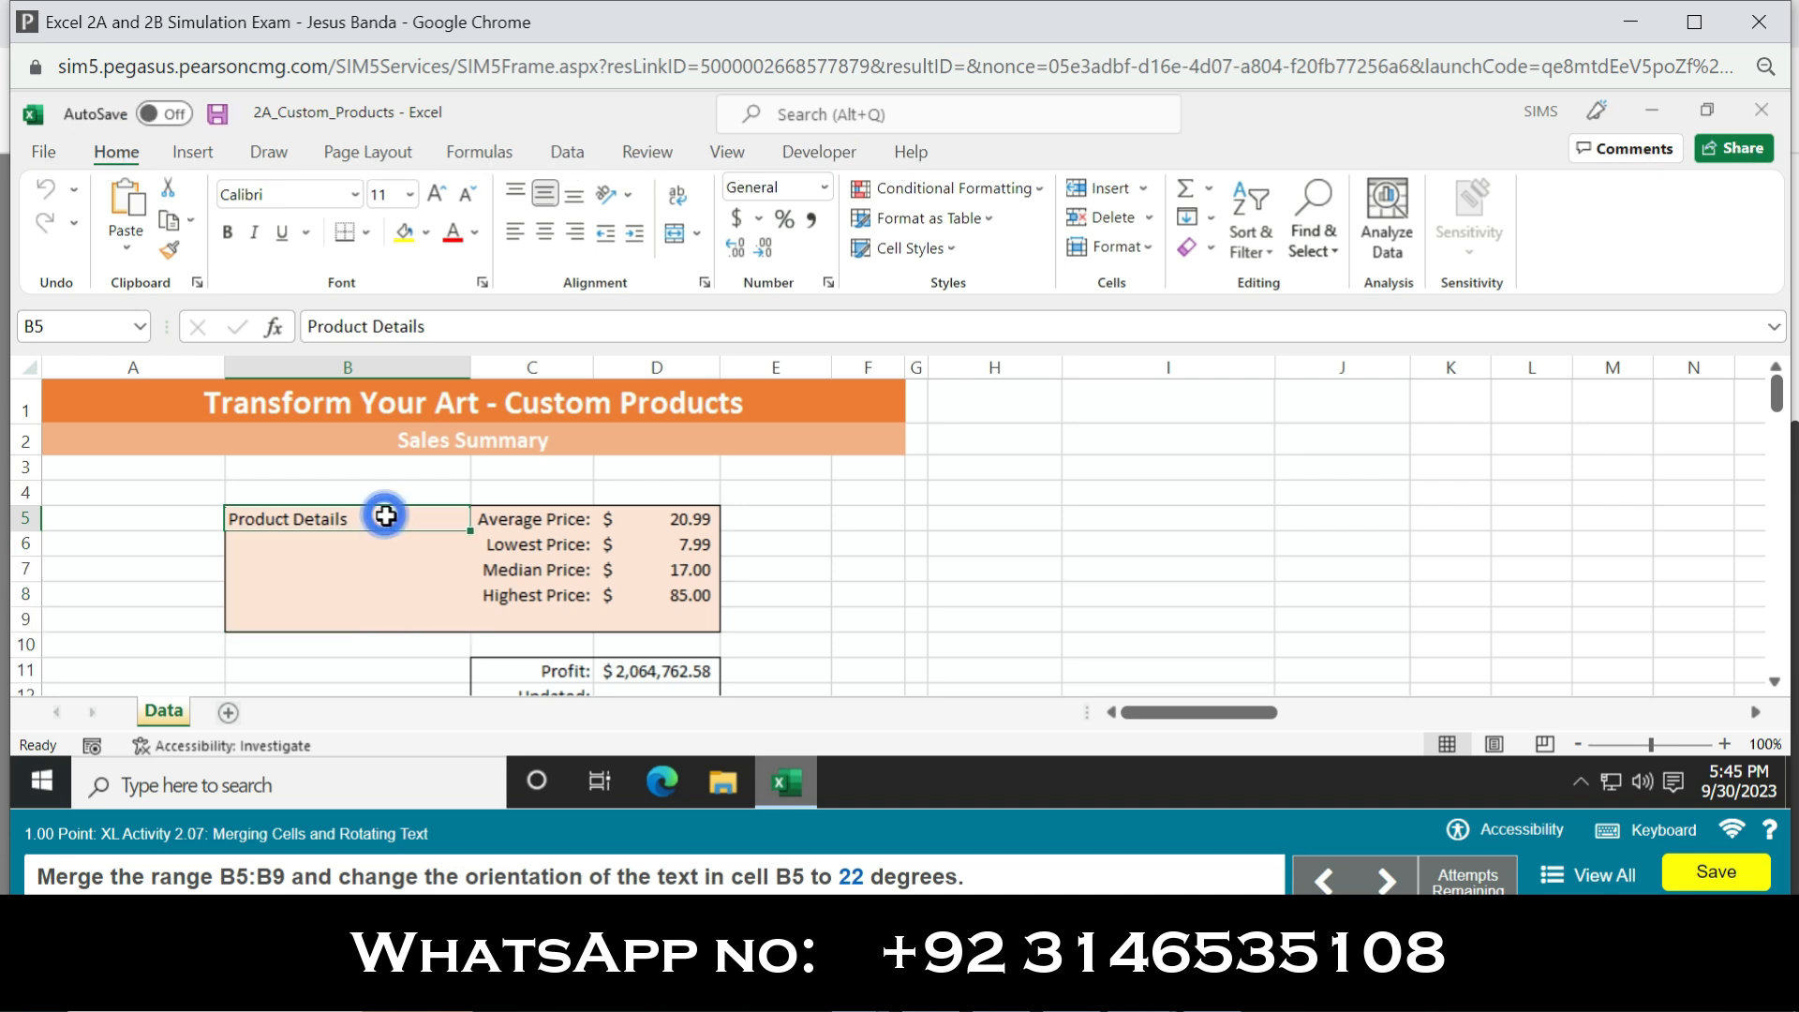
drag(389, 521, 373, 626)
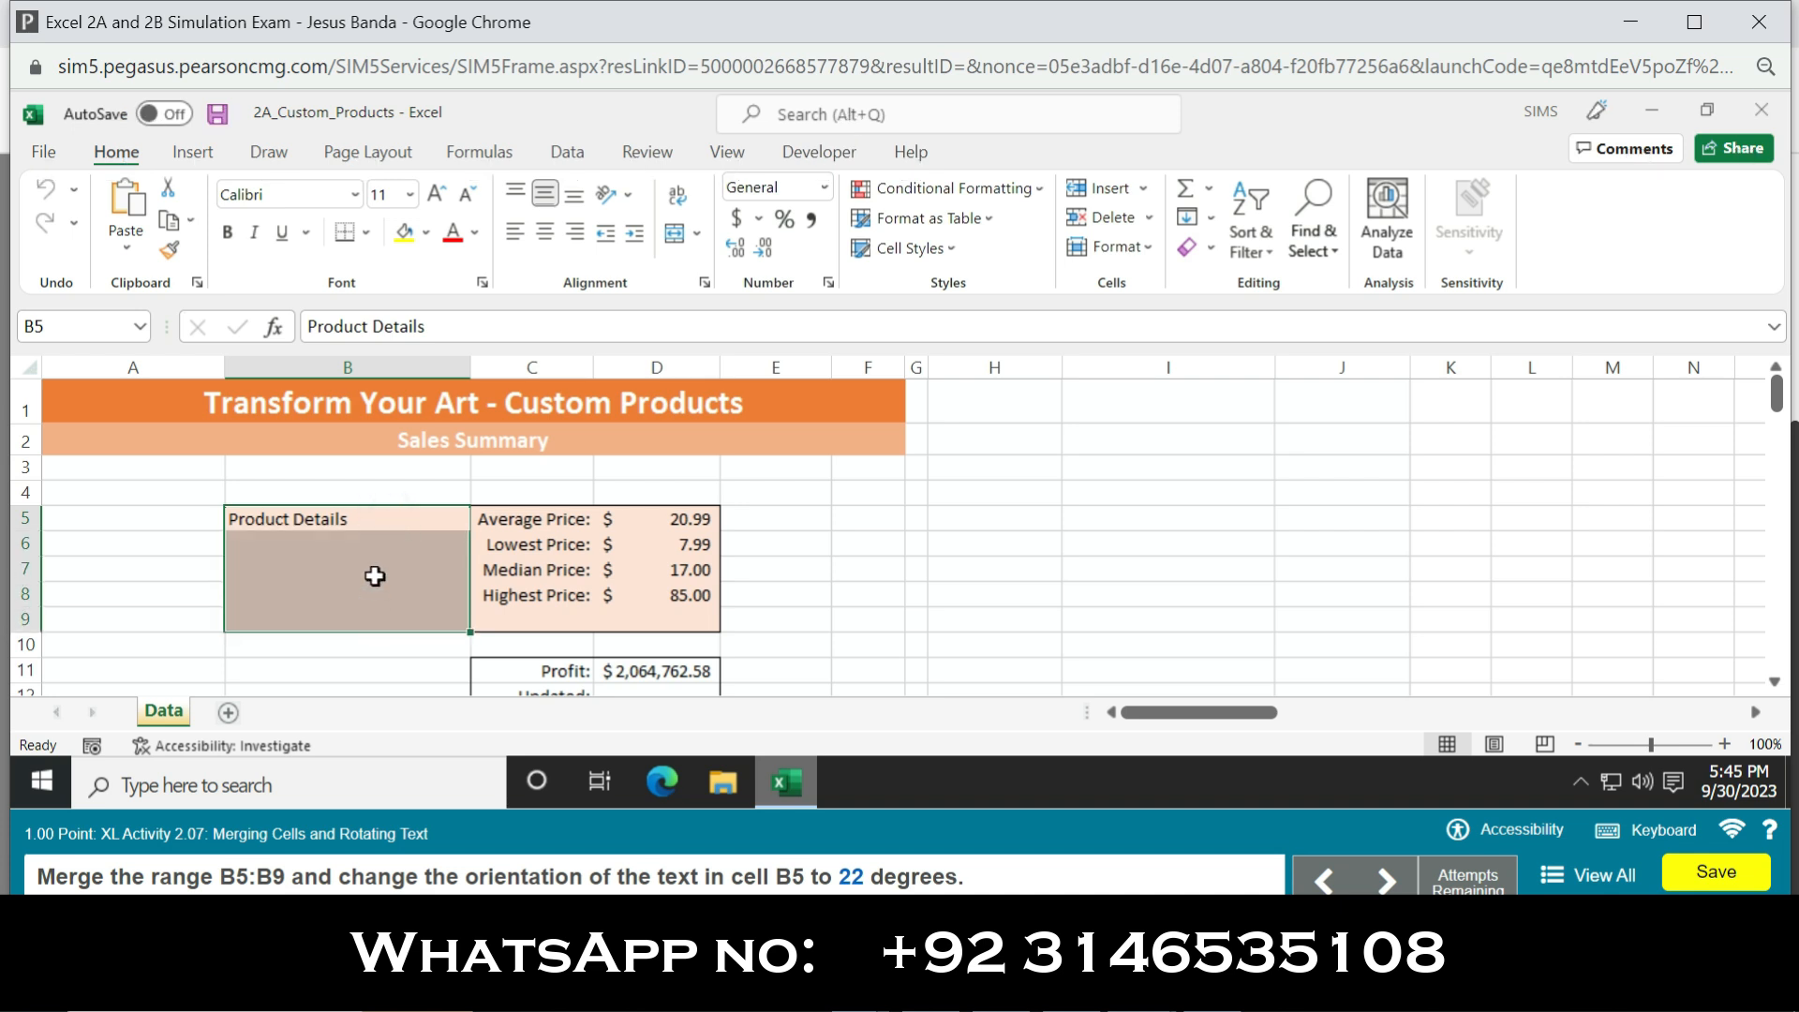
right_click(382, 587)
right_click(384, 586)
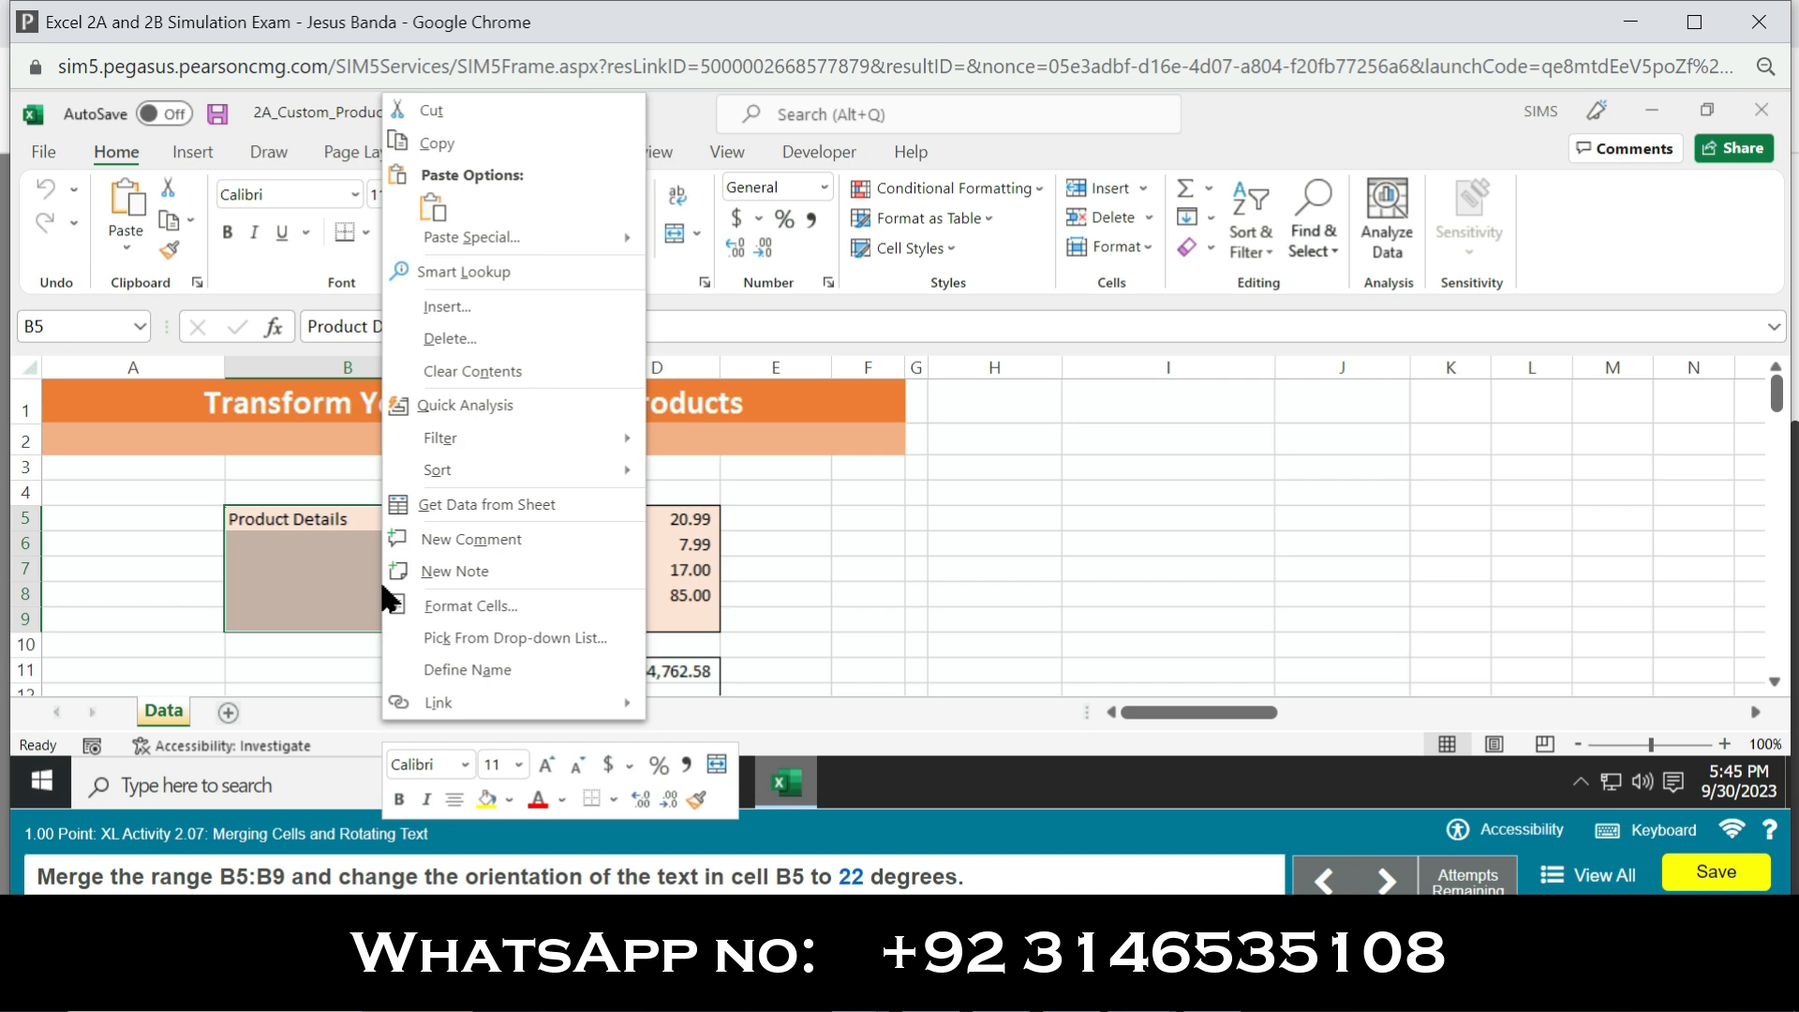
click(480, 598)
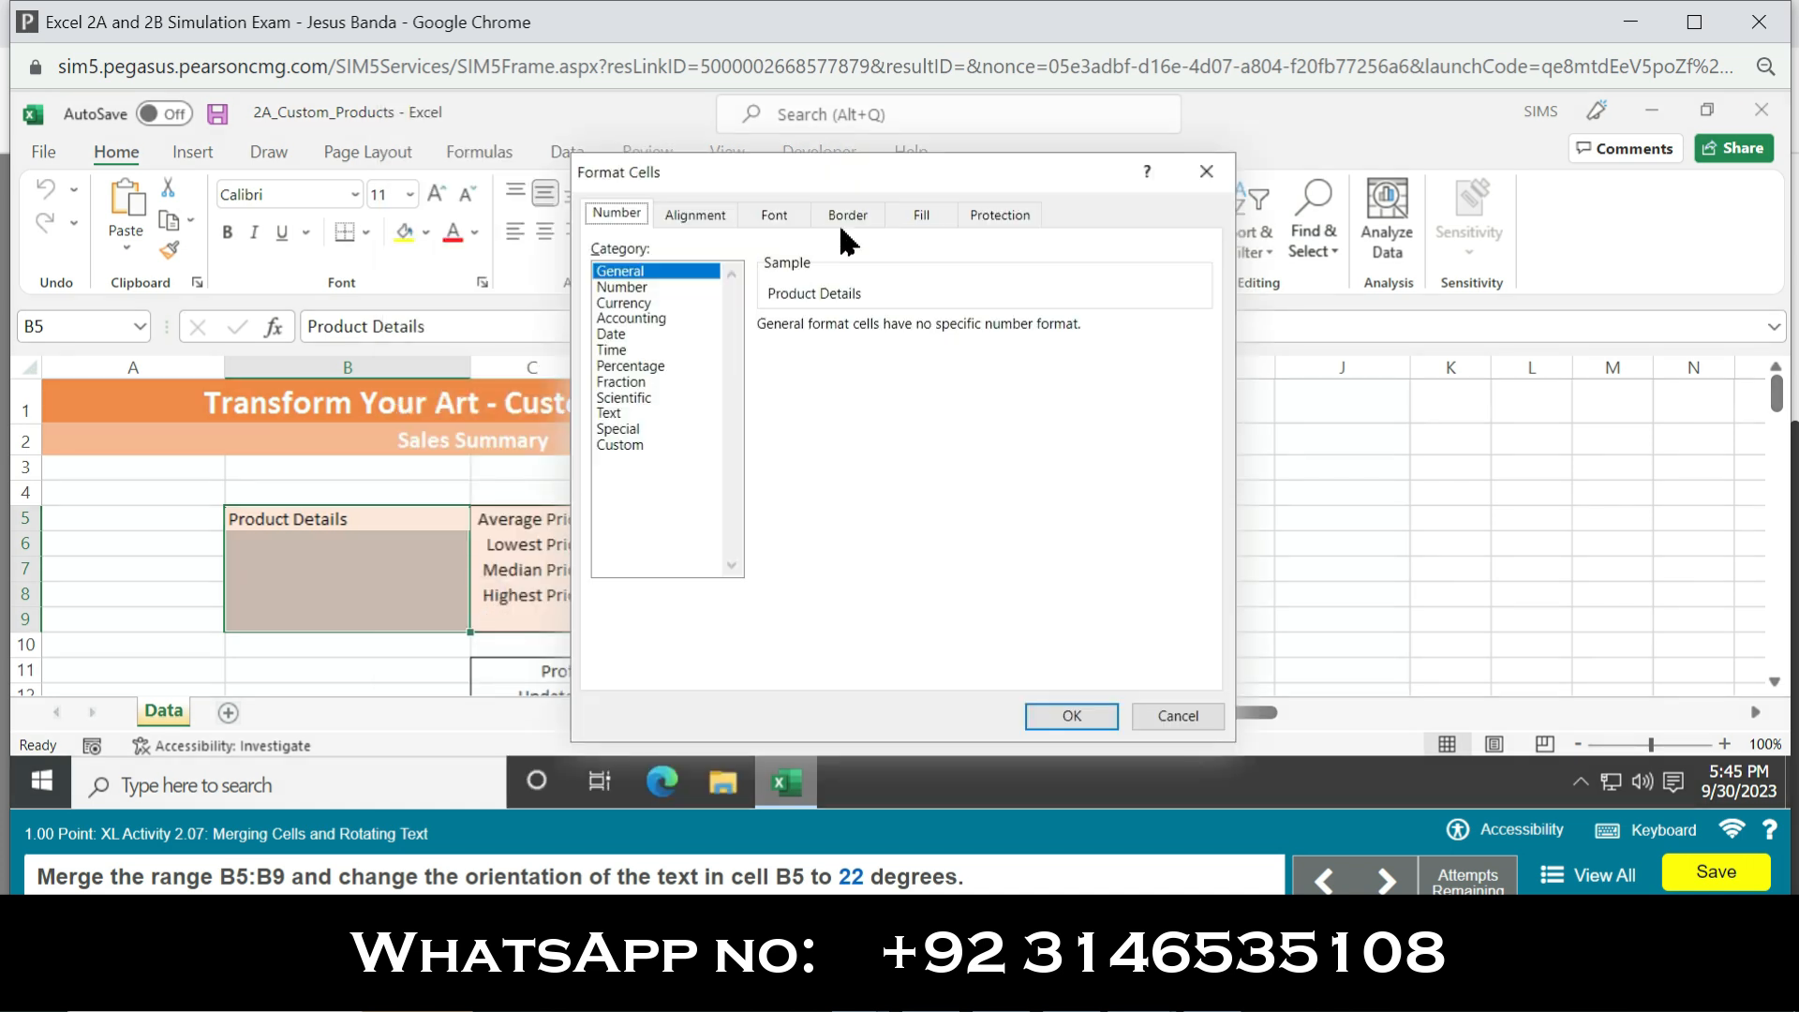
click(618, 414)
click(688, 222)
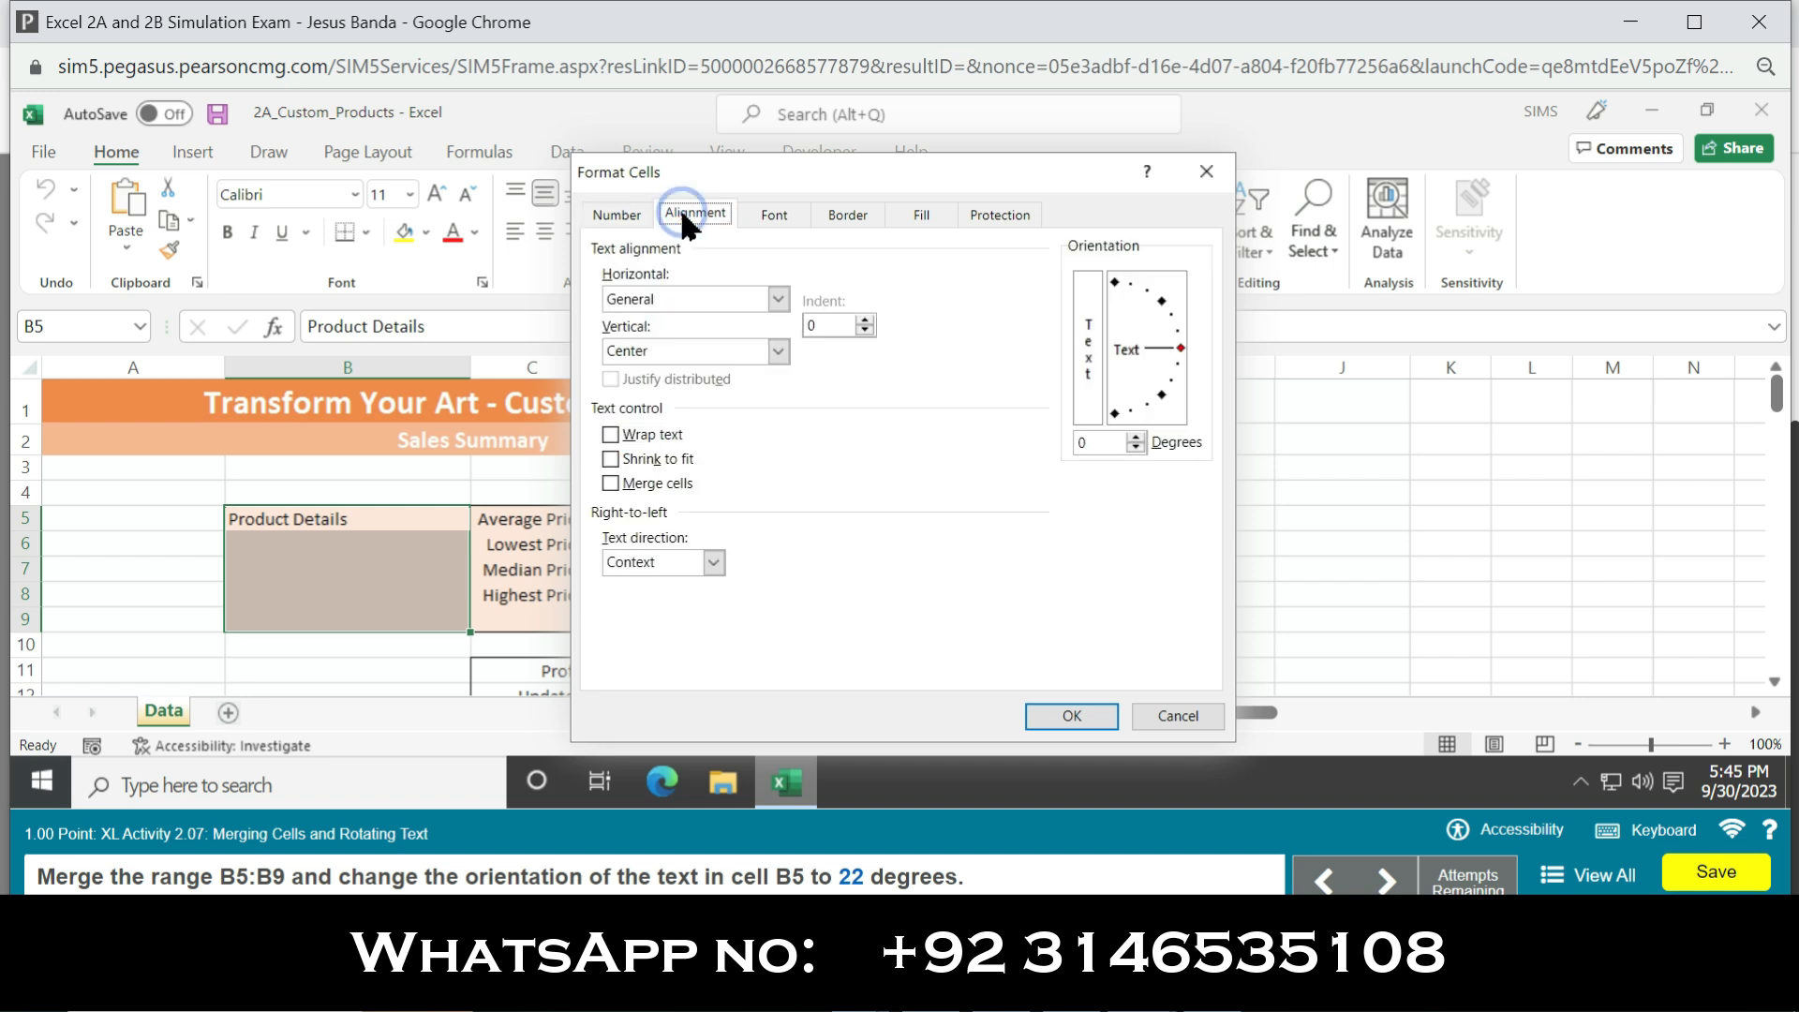
double_click(1139, 436)
click(1138, 437)
click(1137, 436)
click(1137, 437)
click(1050, 714)
click(1071, 715)
click(1141, 520)
text(step)
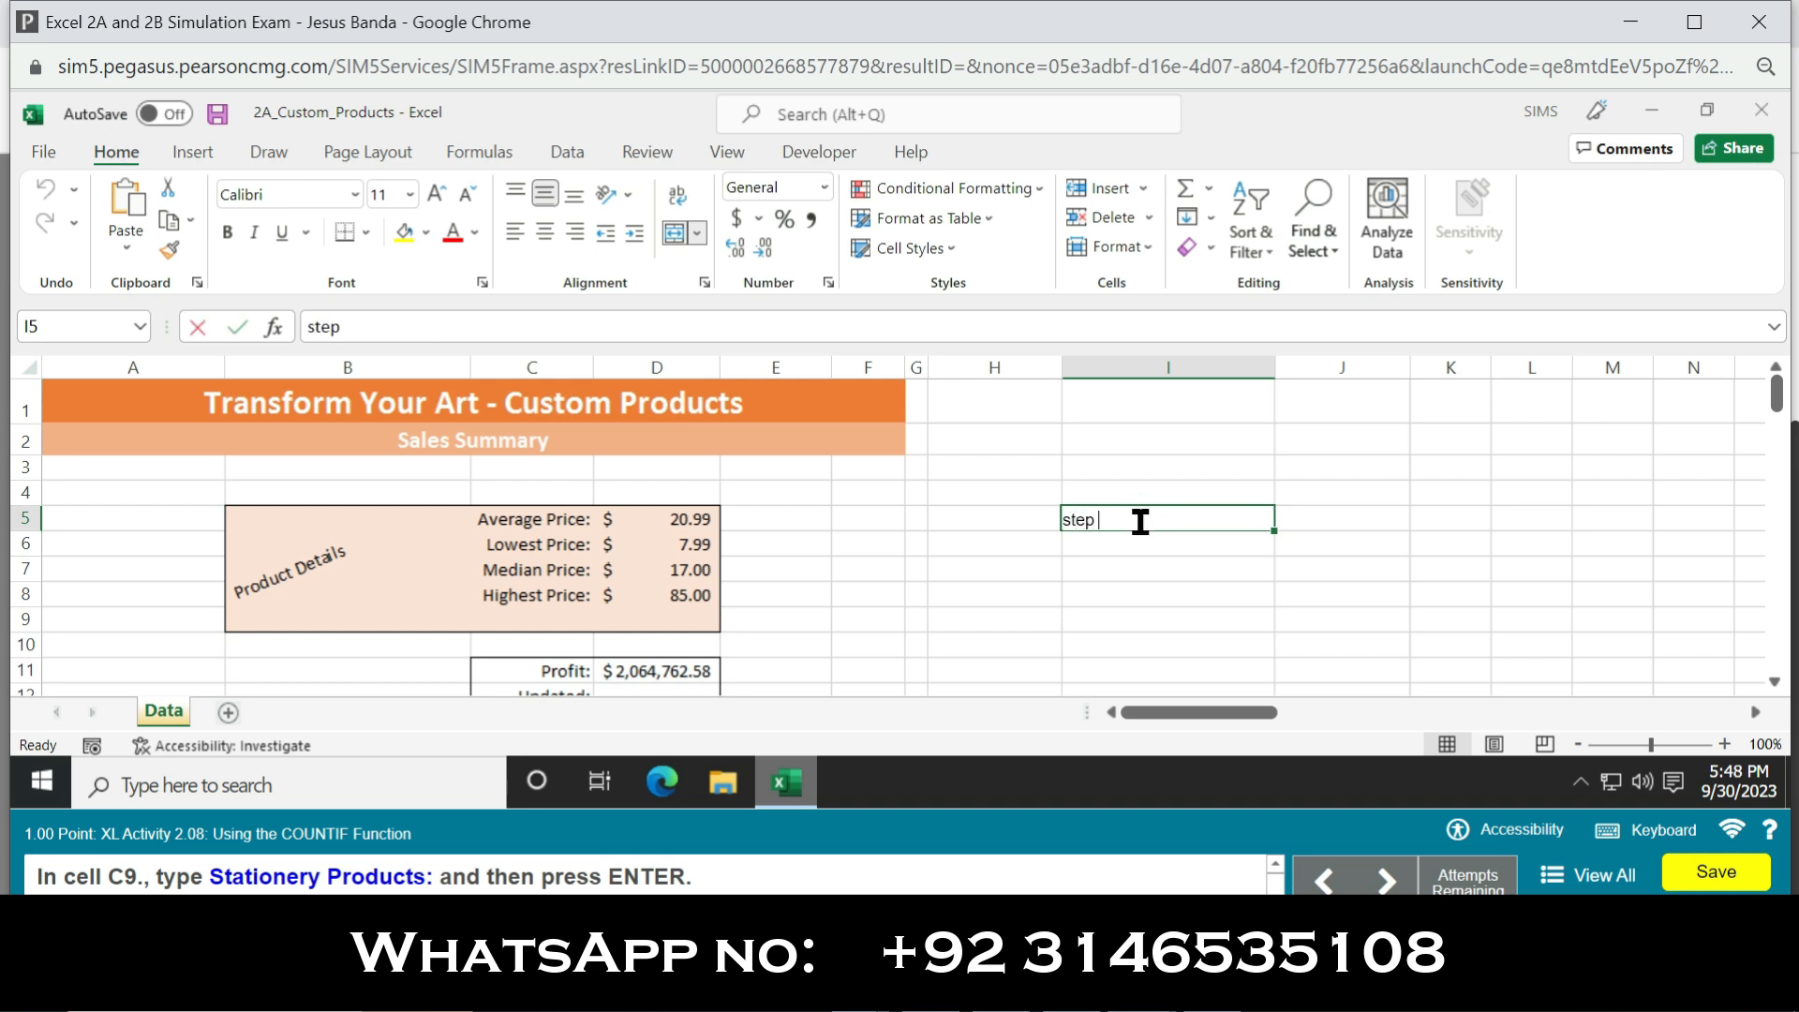
text( 7)
drag(1136, 520, 1051, 517)
click(359, 521)
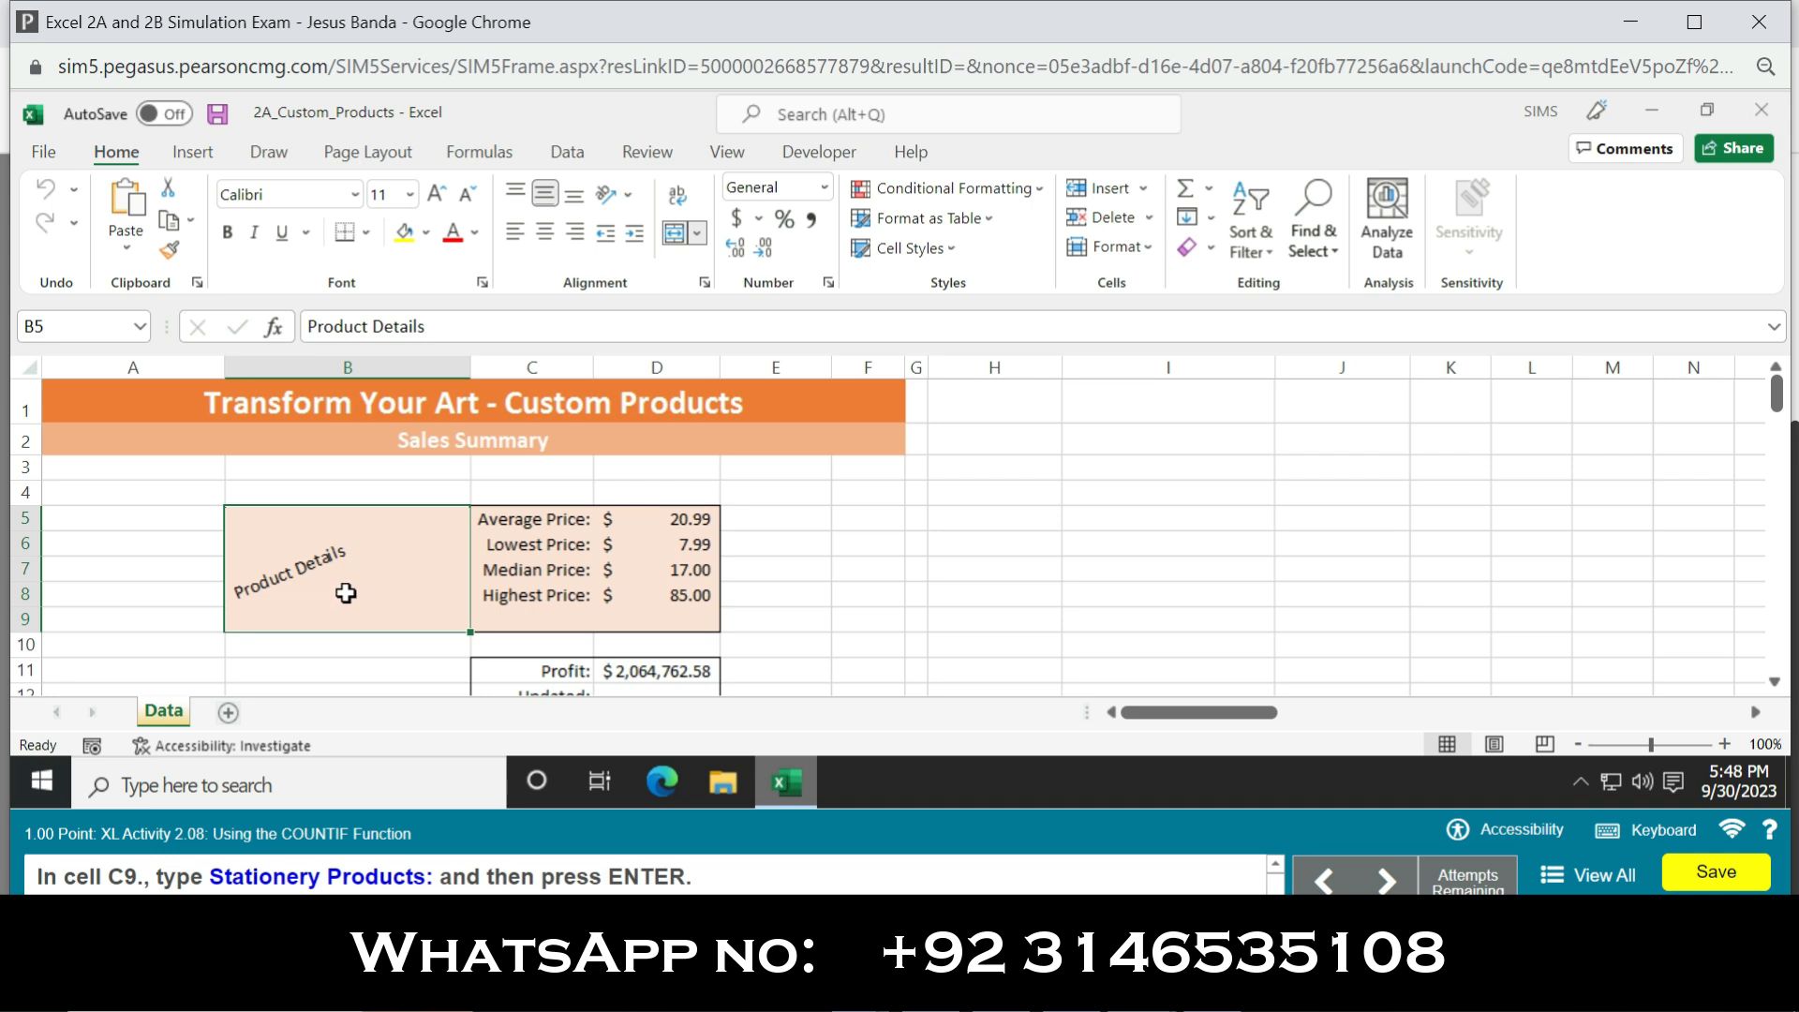
right_click(344, 588)
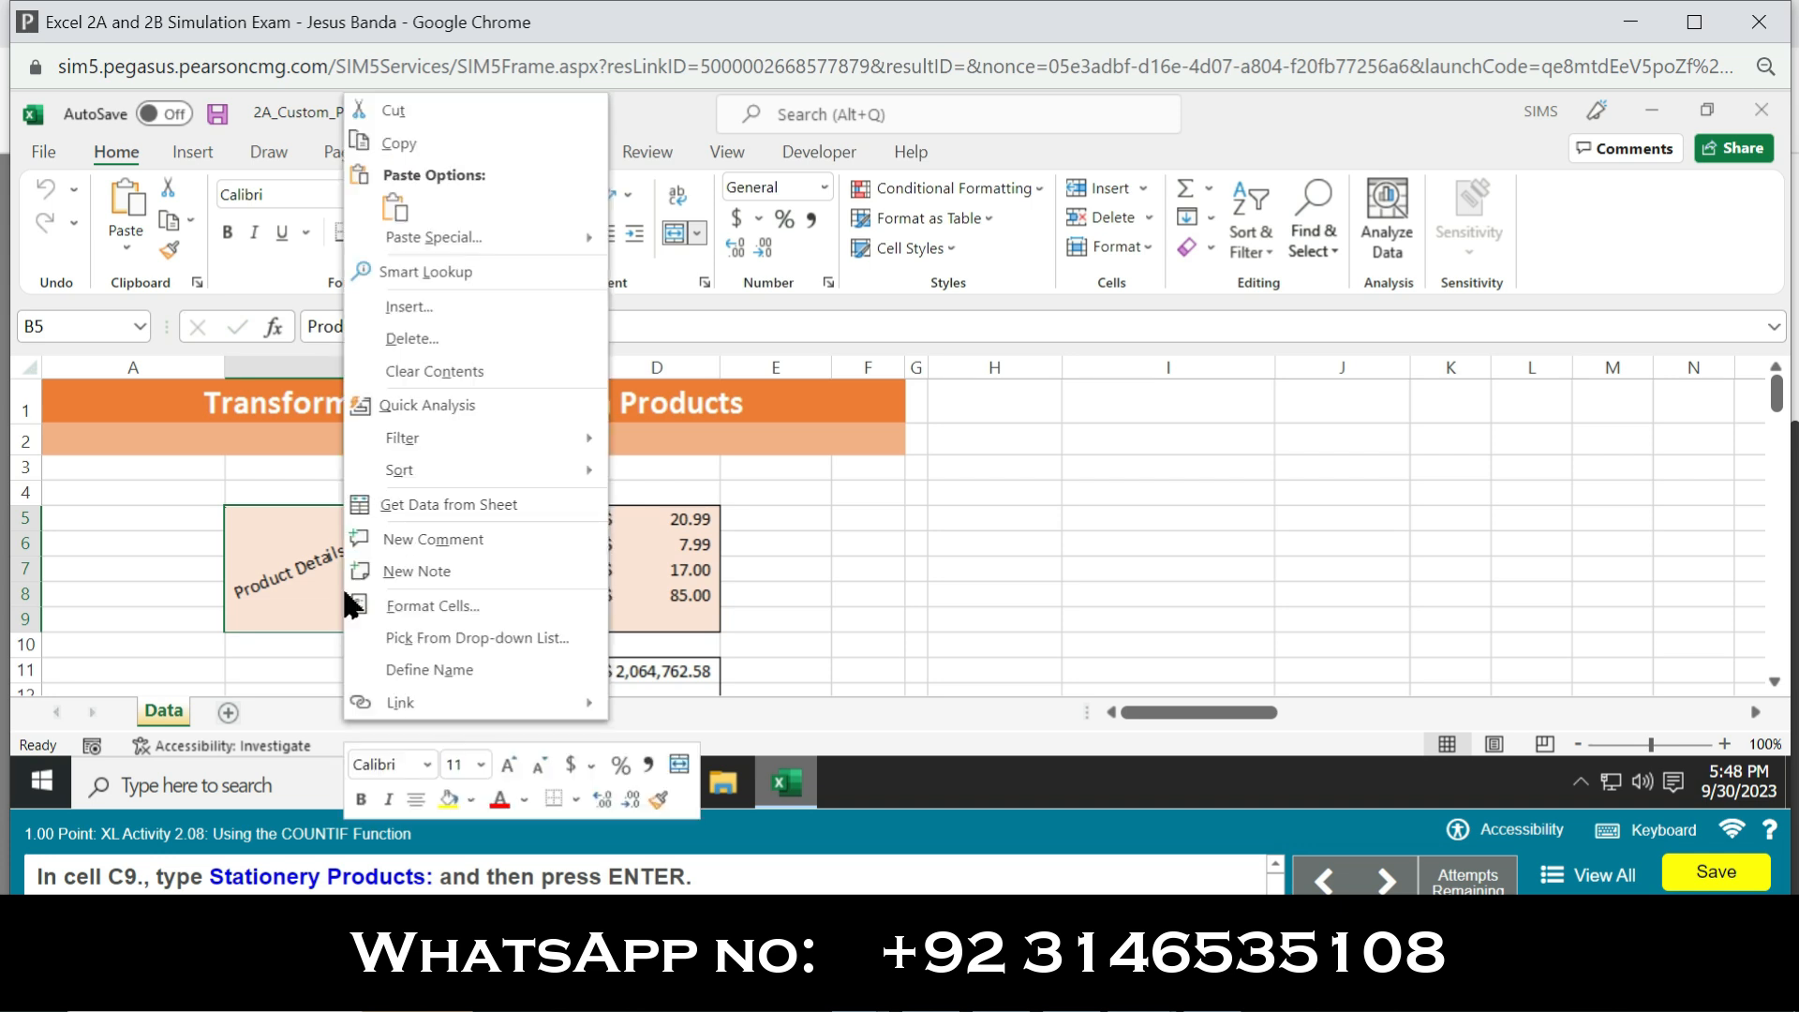
click(412, 606)
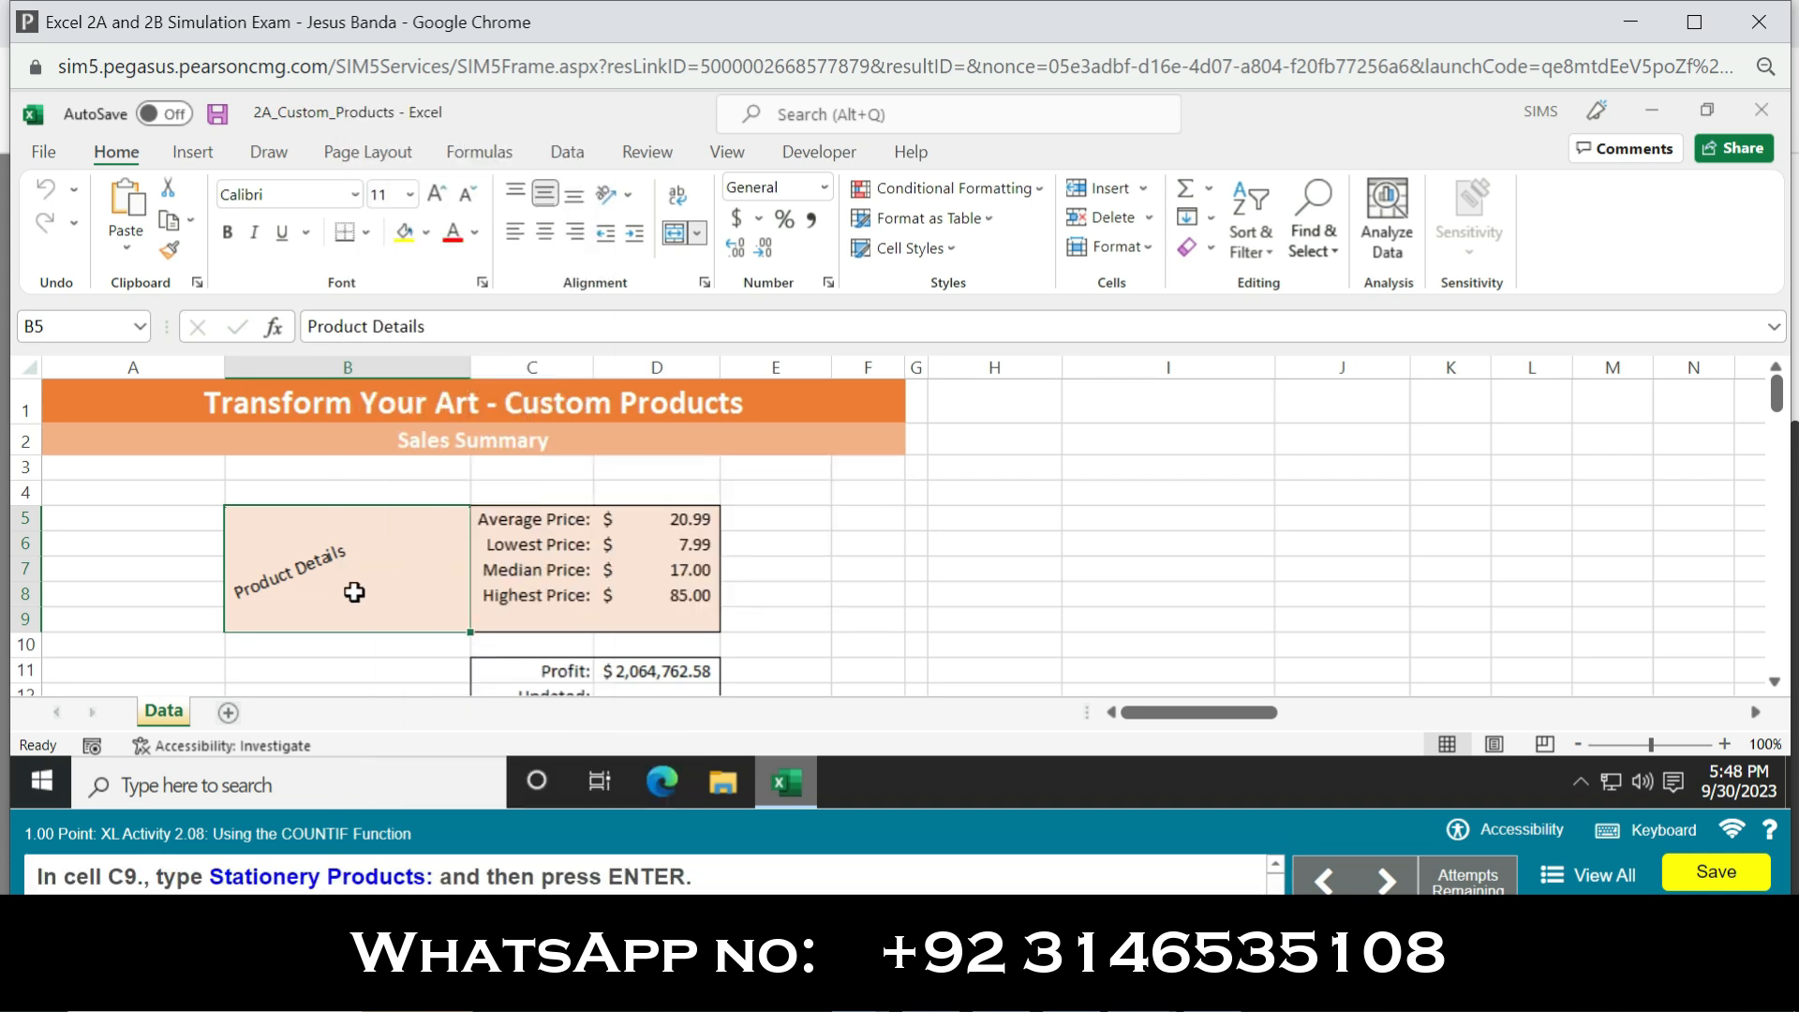
click(867, 543)
click(880, 553)
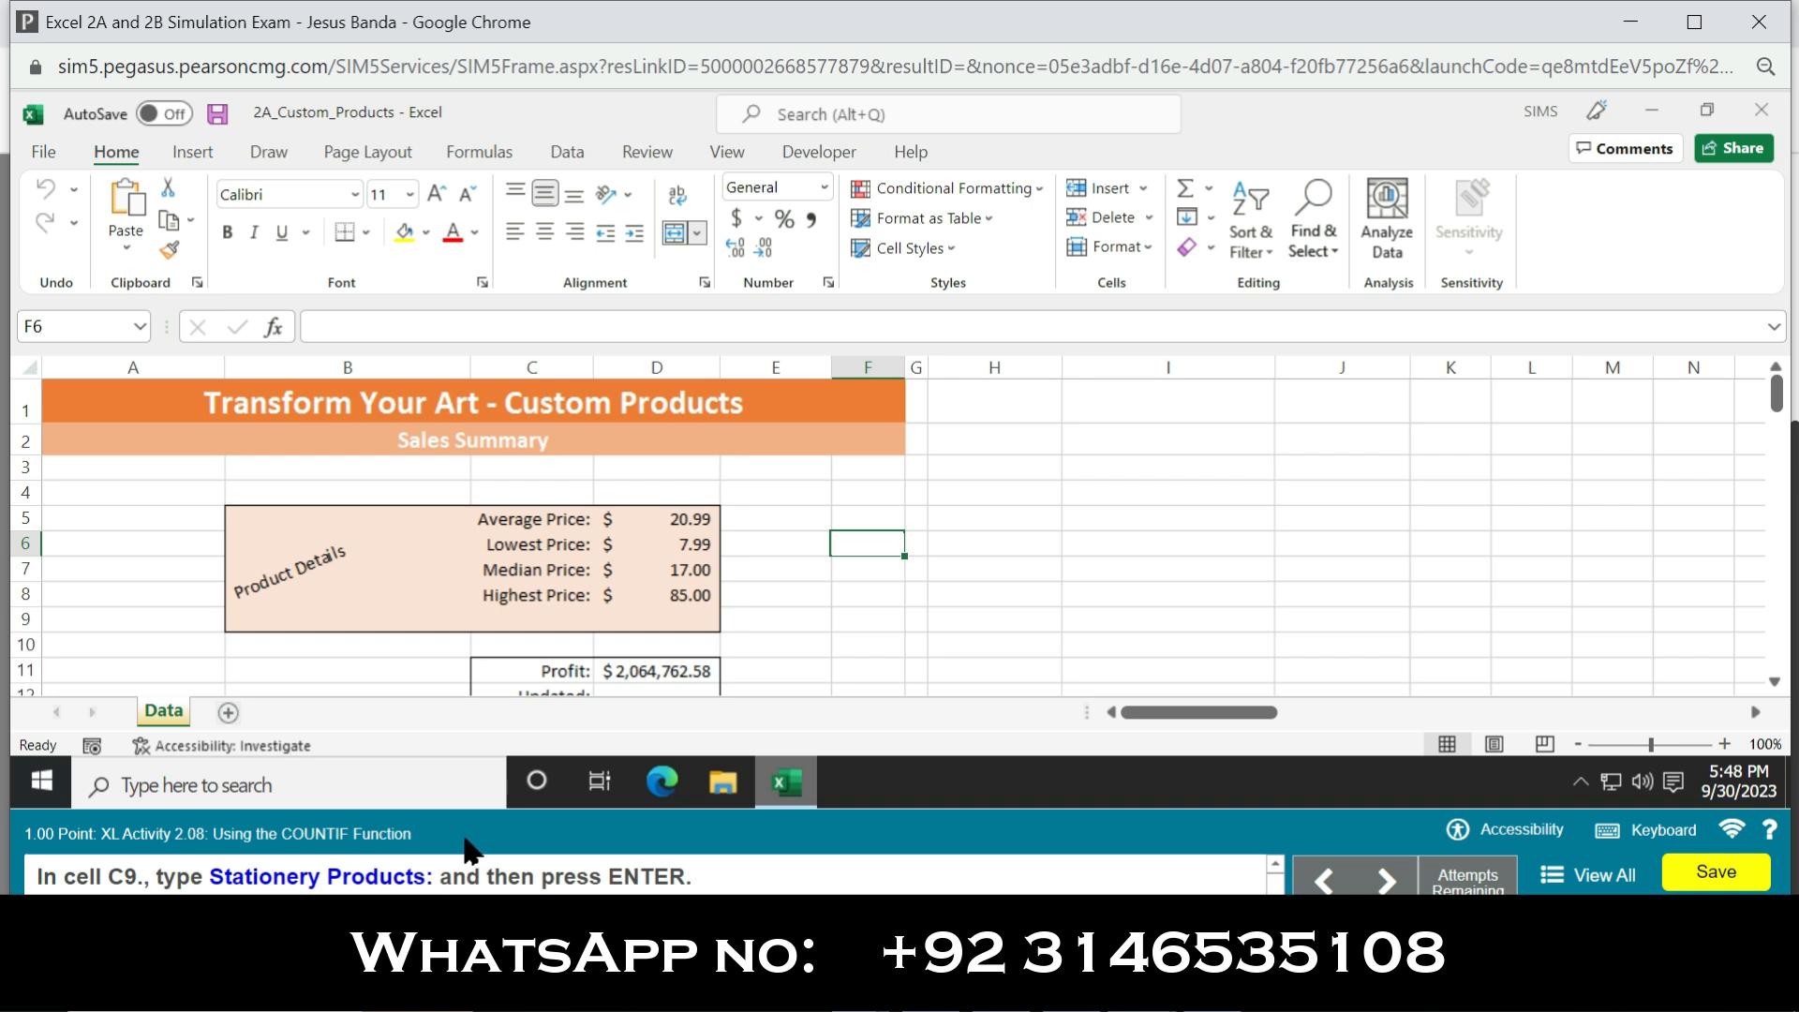
Copy the label "Stationery Products:" from the task instruction and enter it in cell C9.
drag(431, 886, 213, 890)
key(ctrl+c)
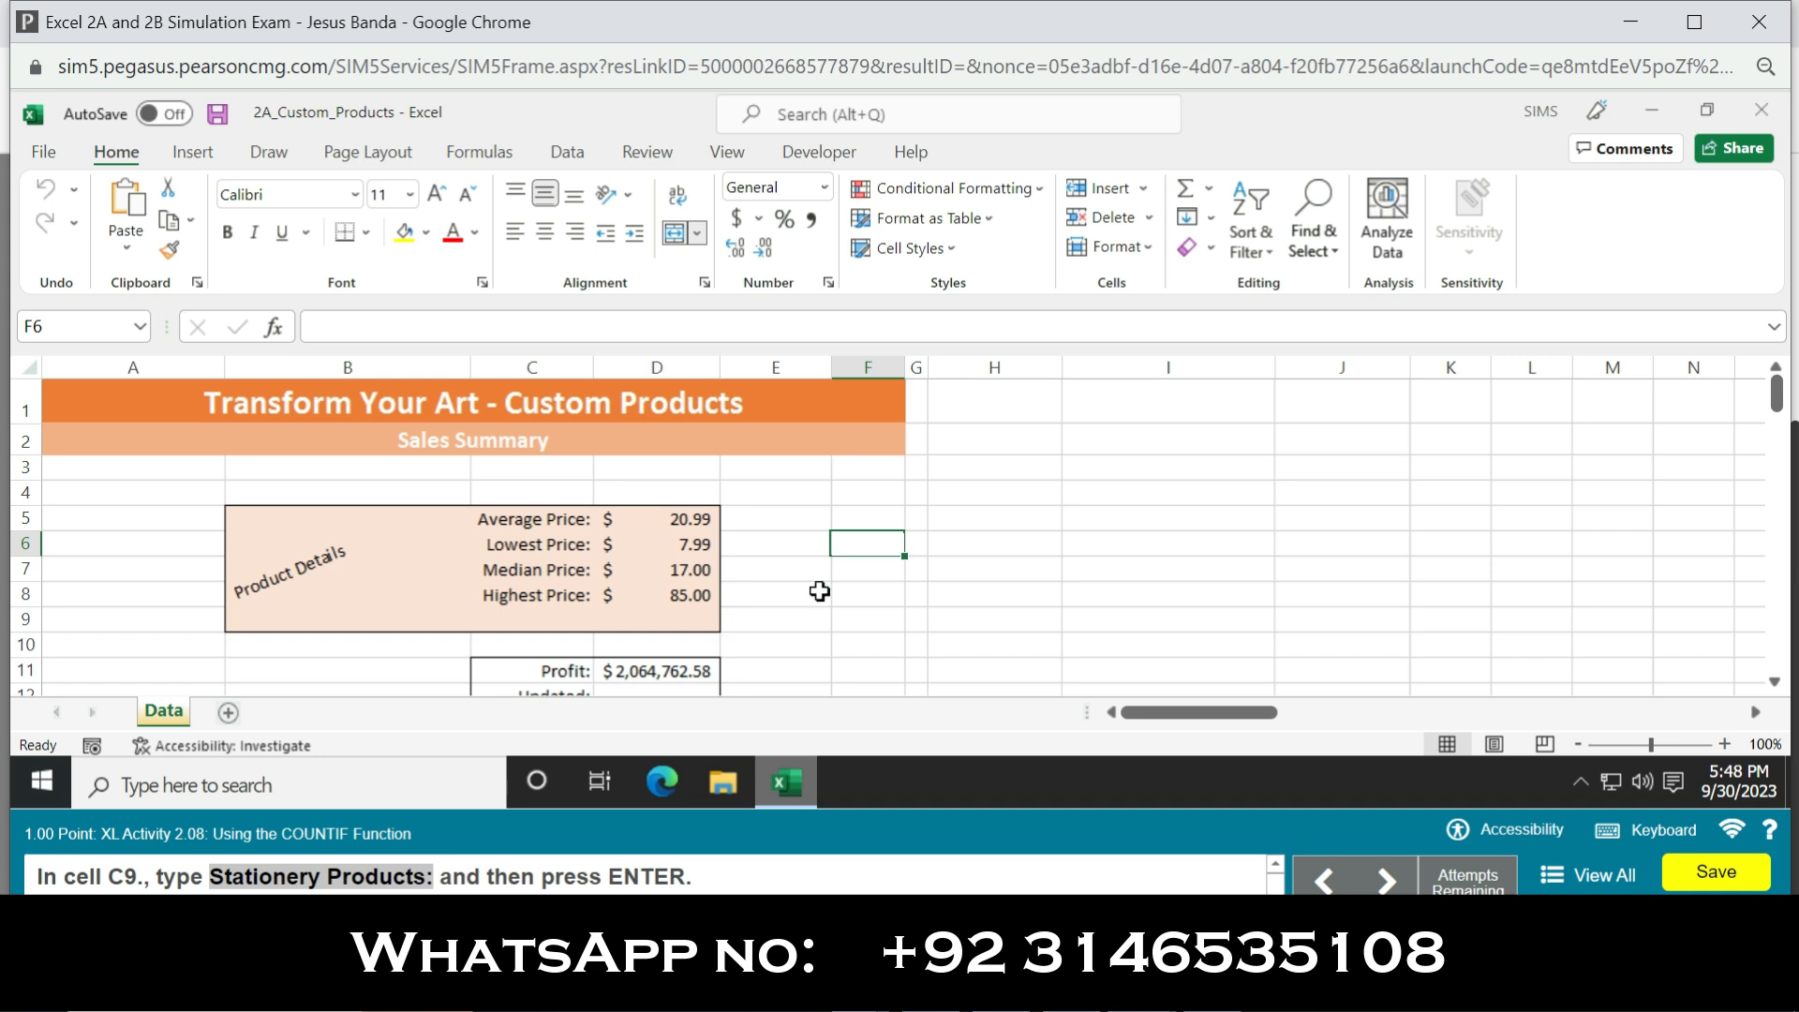
click(545, 626)
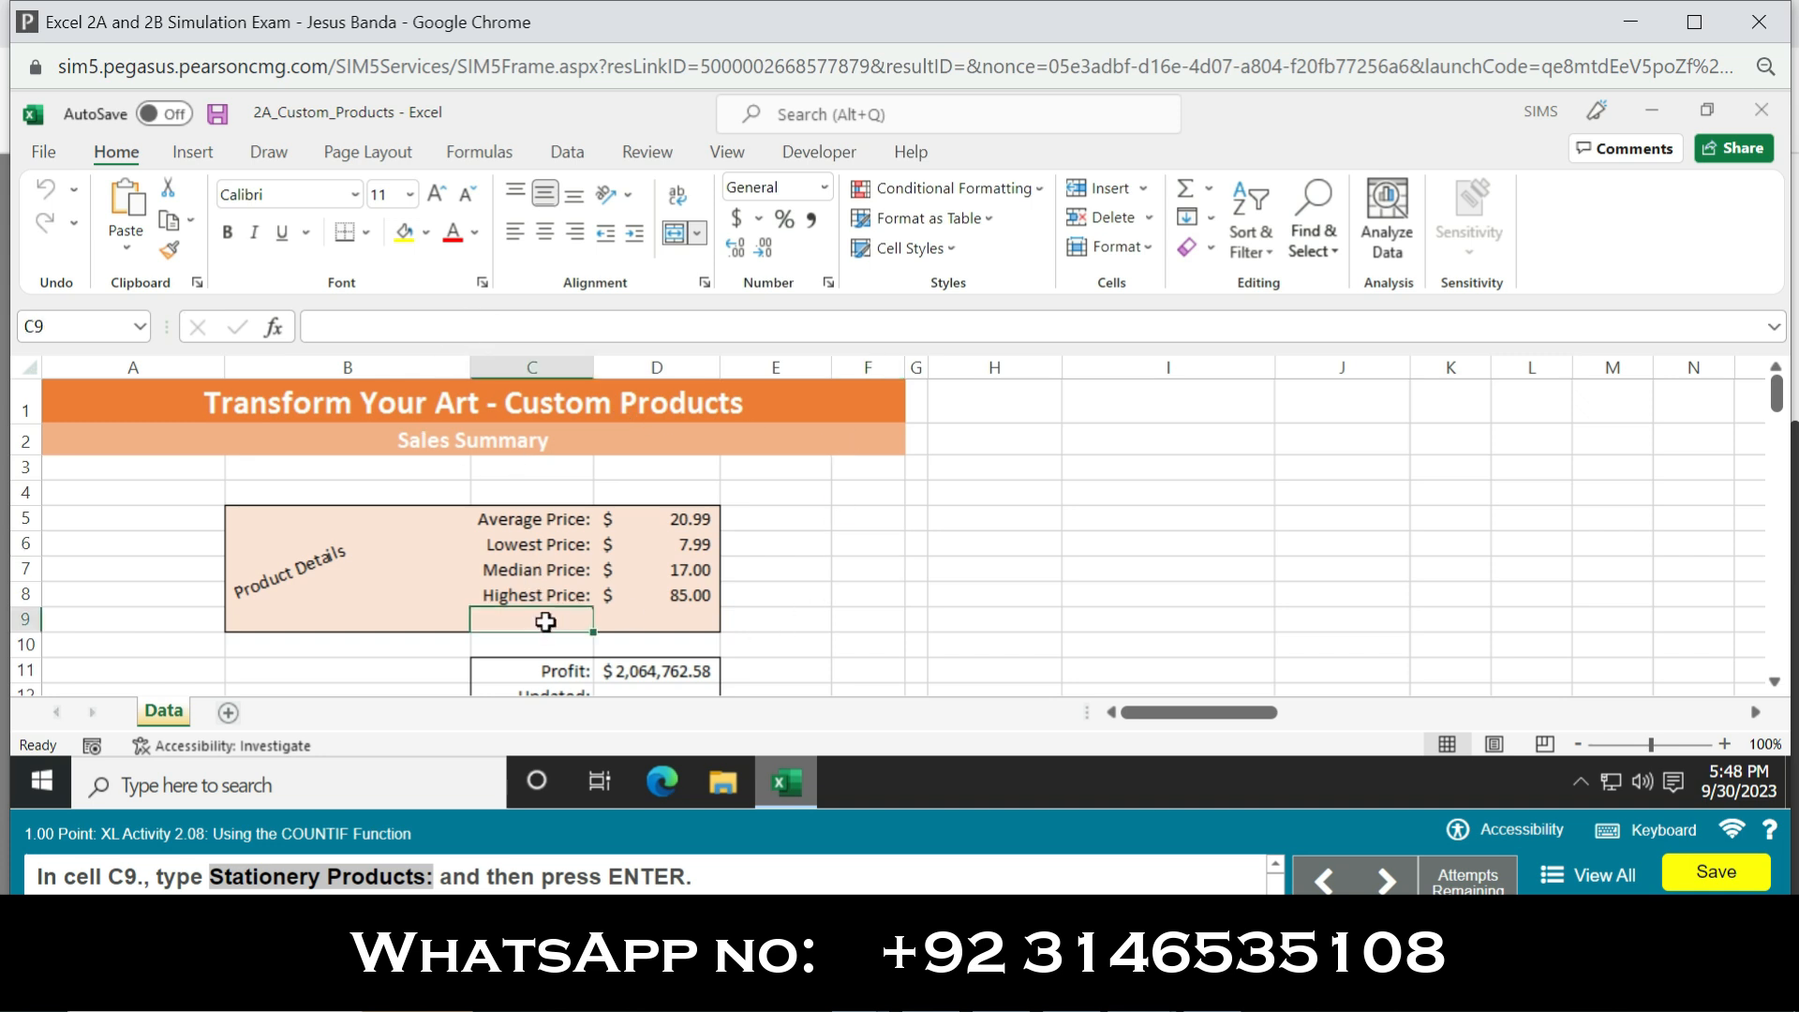
click(614, 323)
key(ctrl+v)
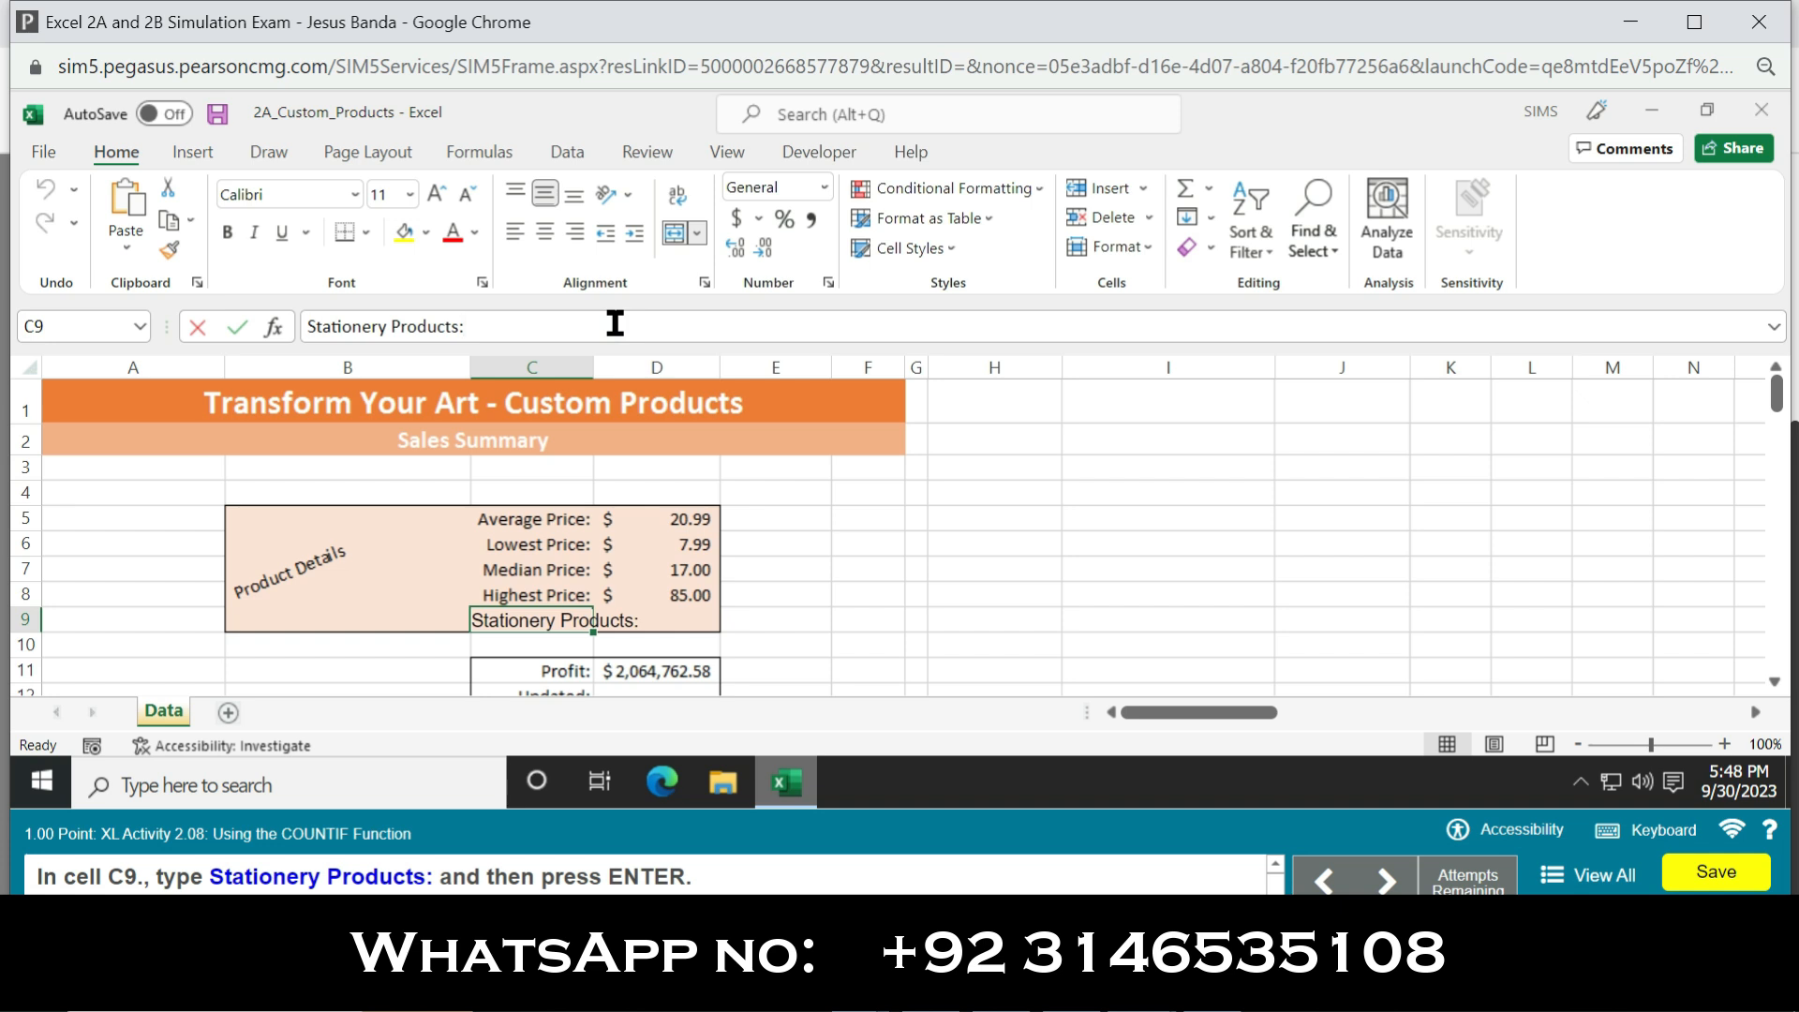
key(Return)
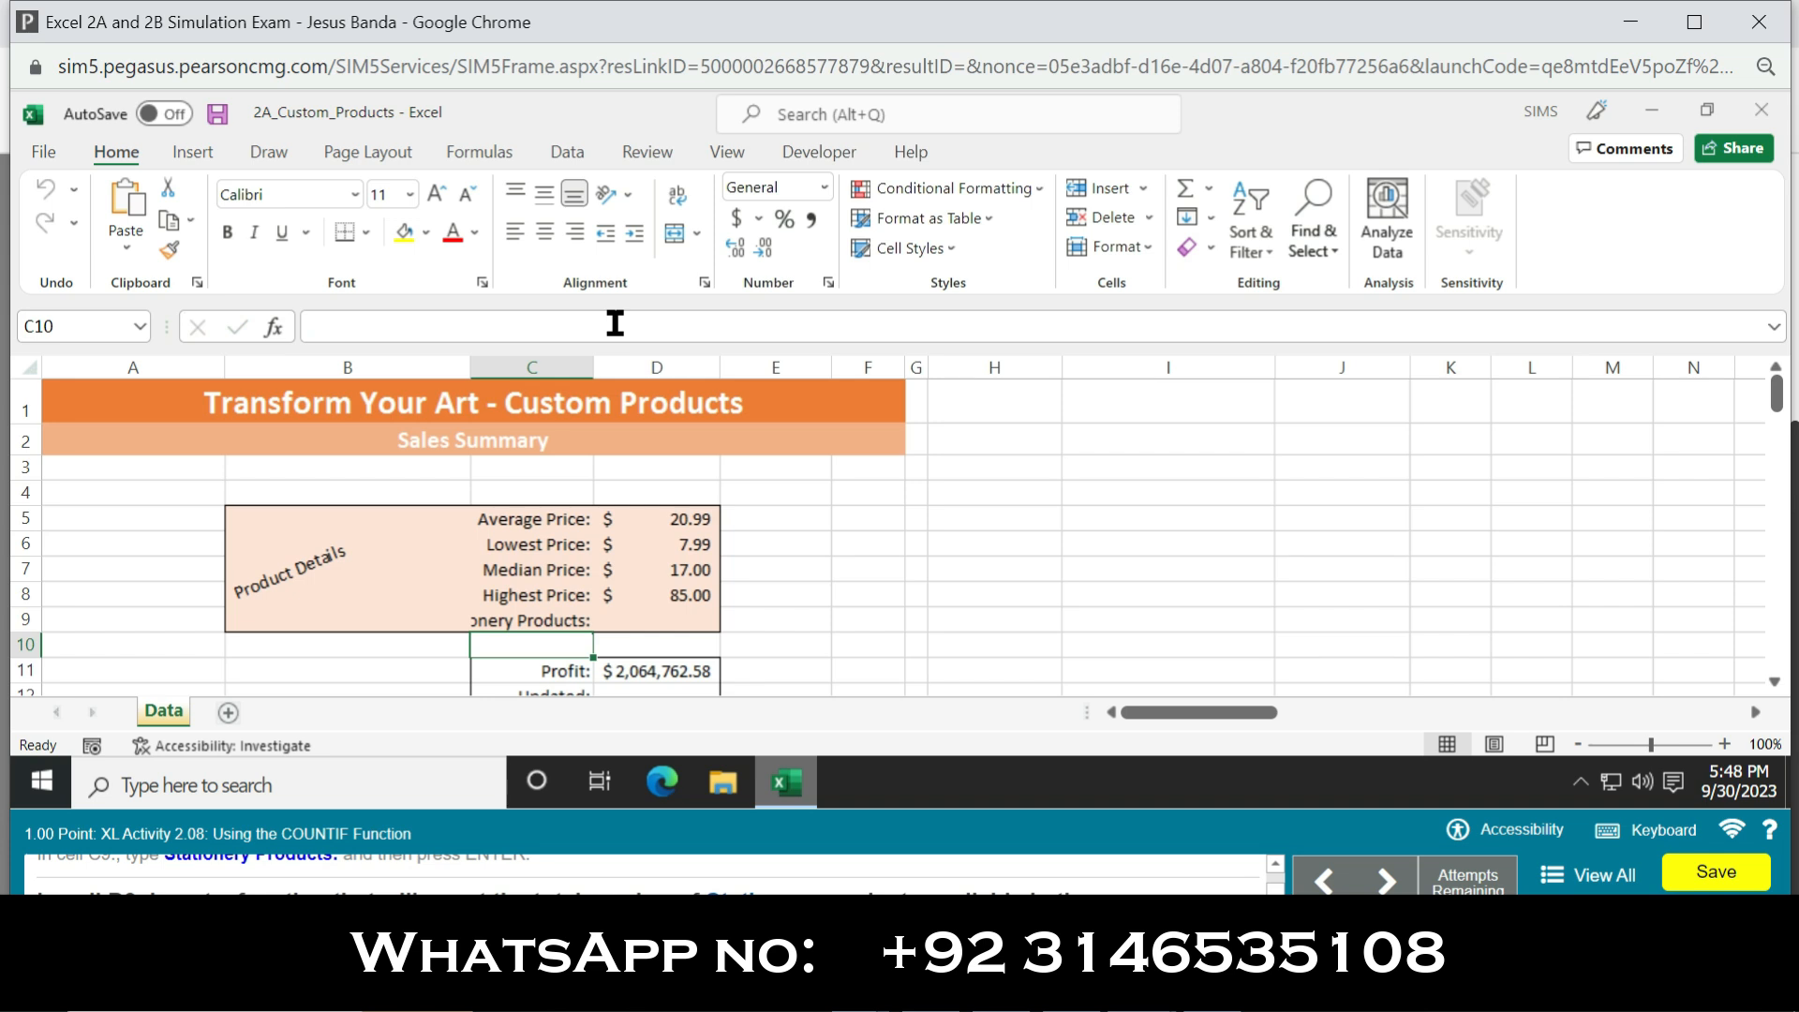
Start a COUNTIF formula in cell D9 beside the Stationery Products label.
click(673, 618)
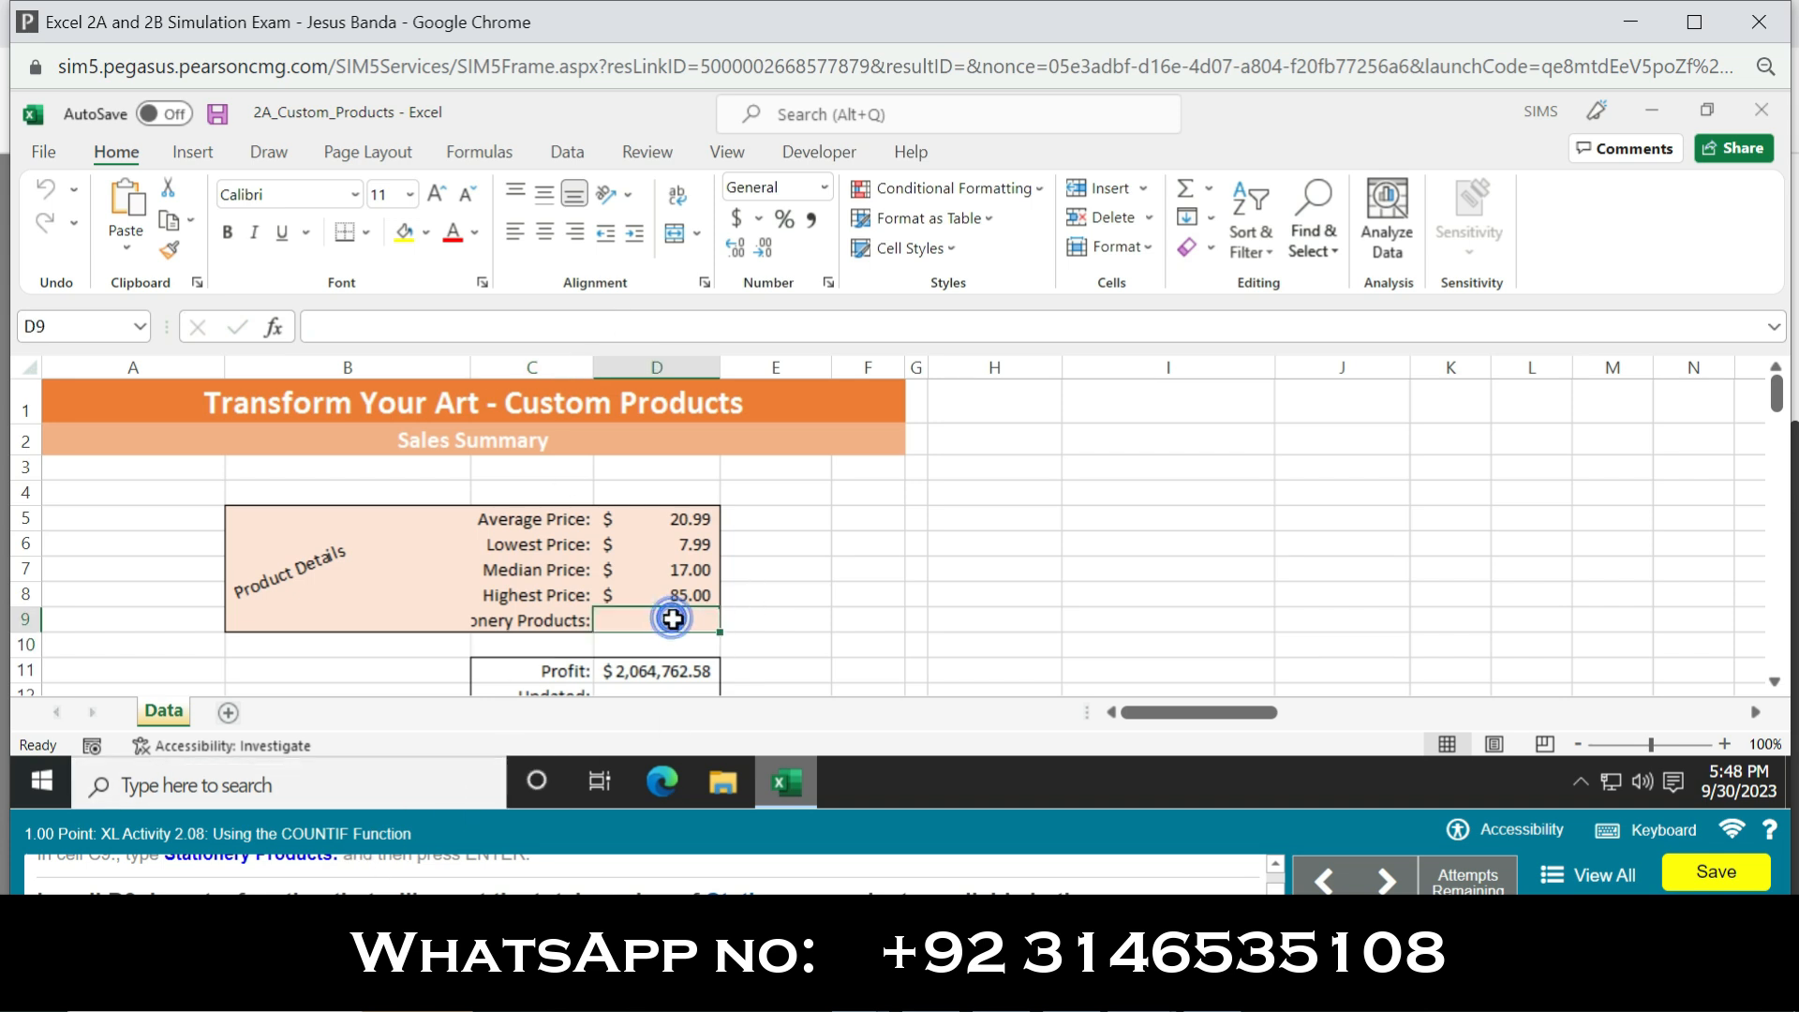
click(584, 319)
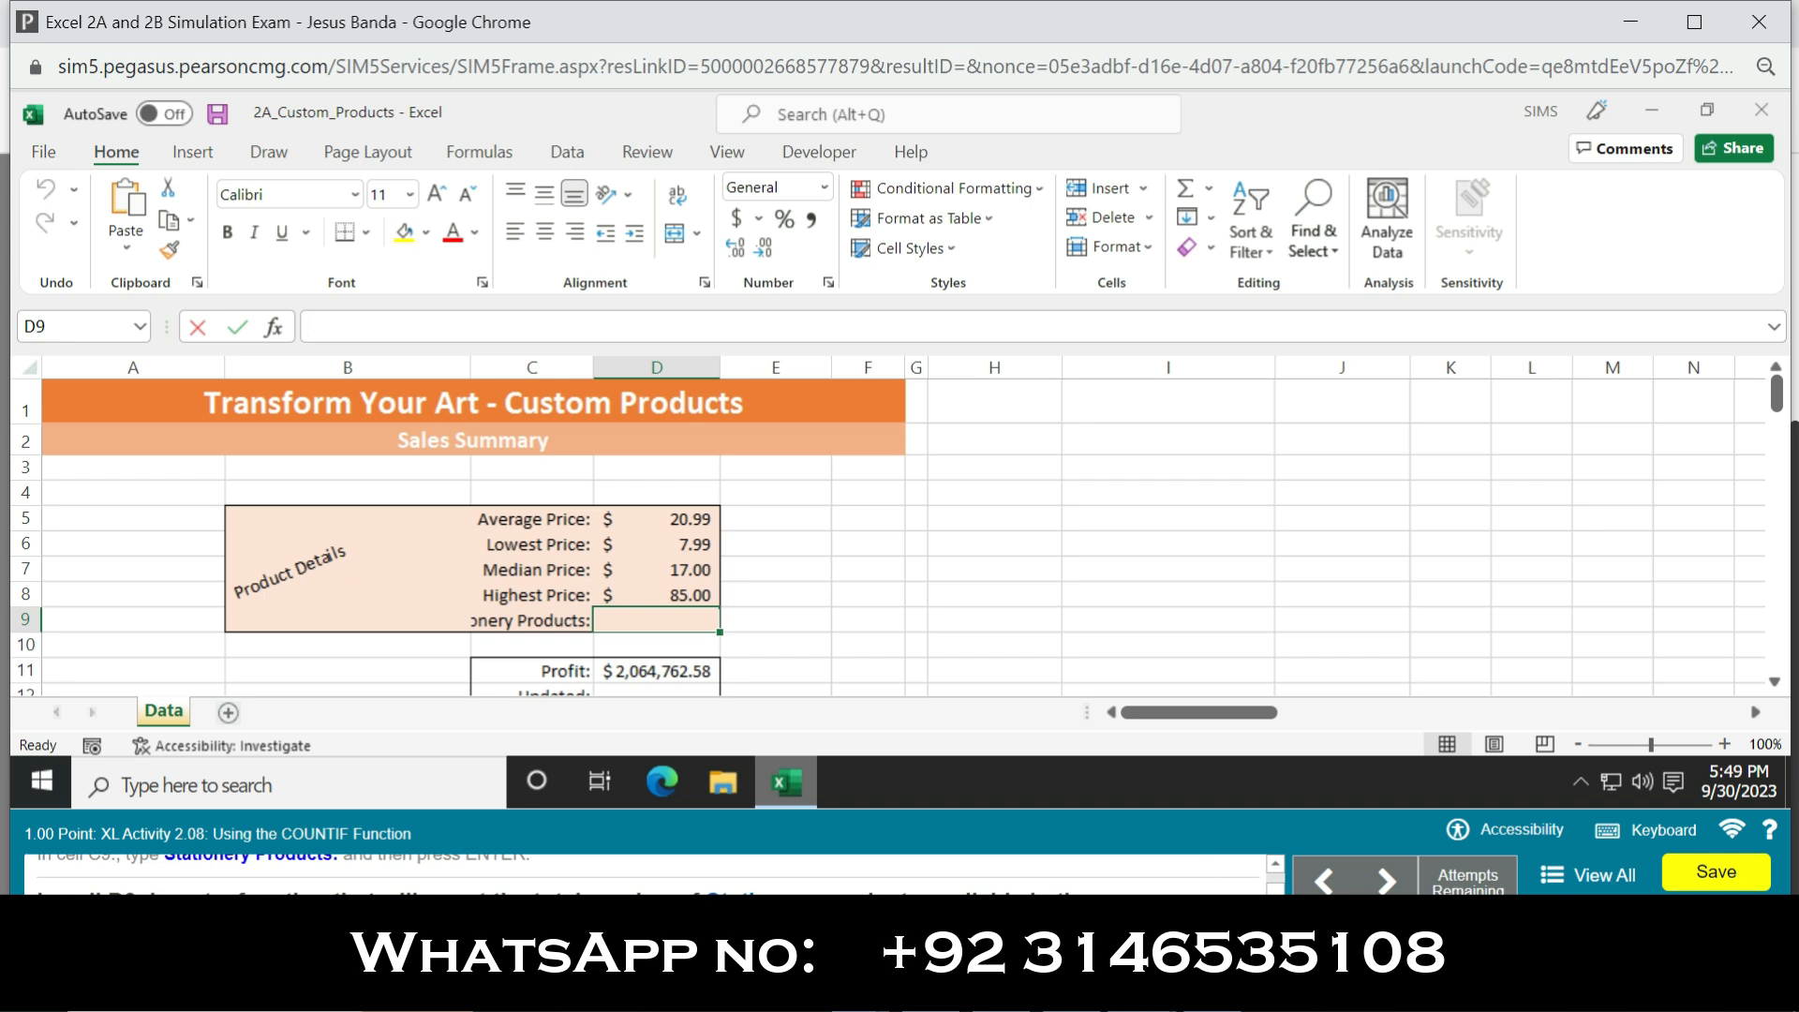
click(511, 318)
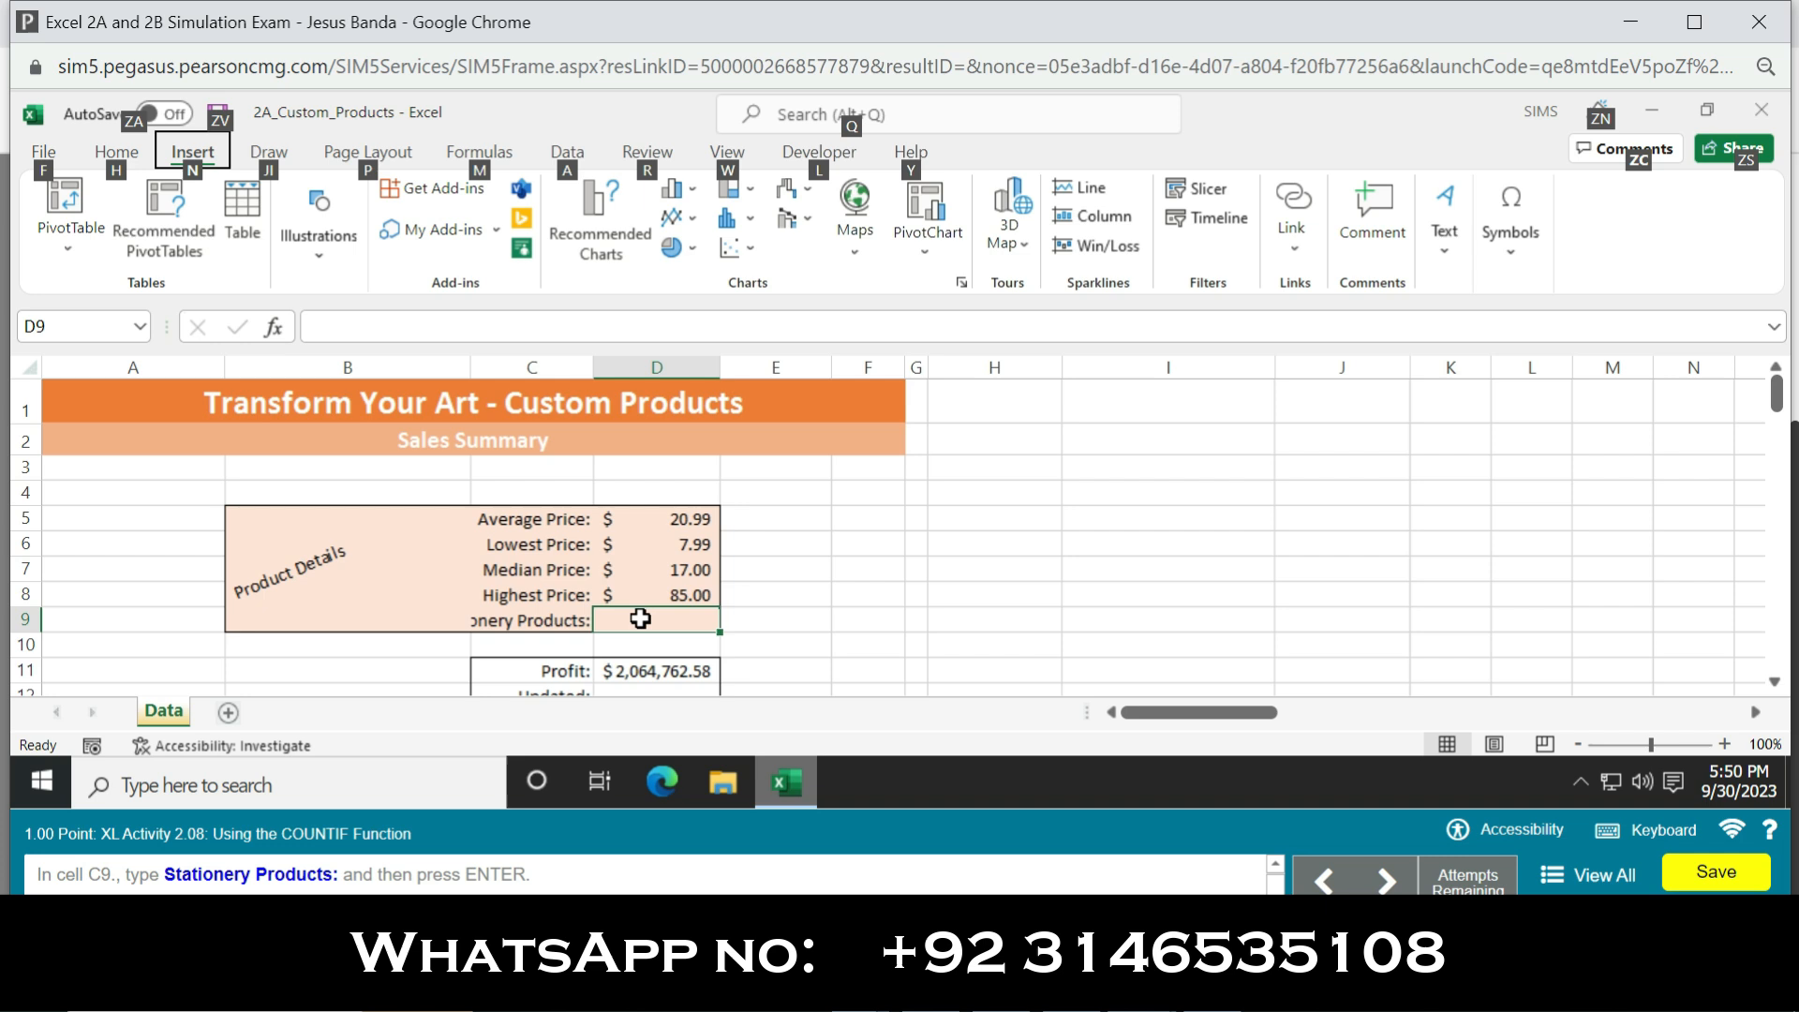
click(640, 619)
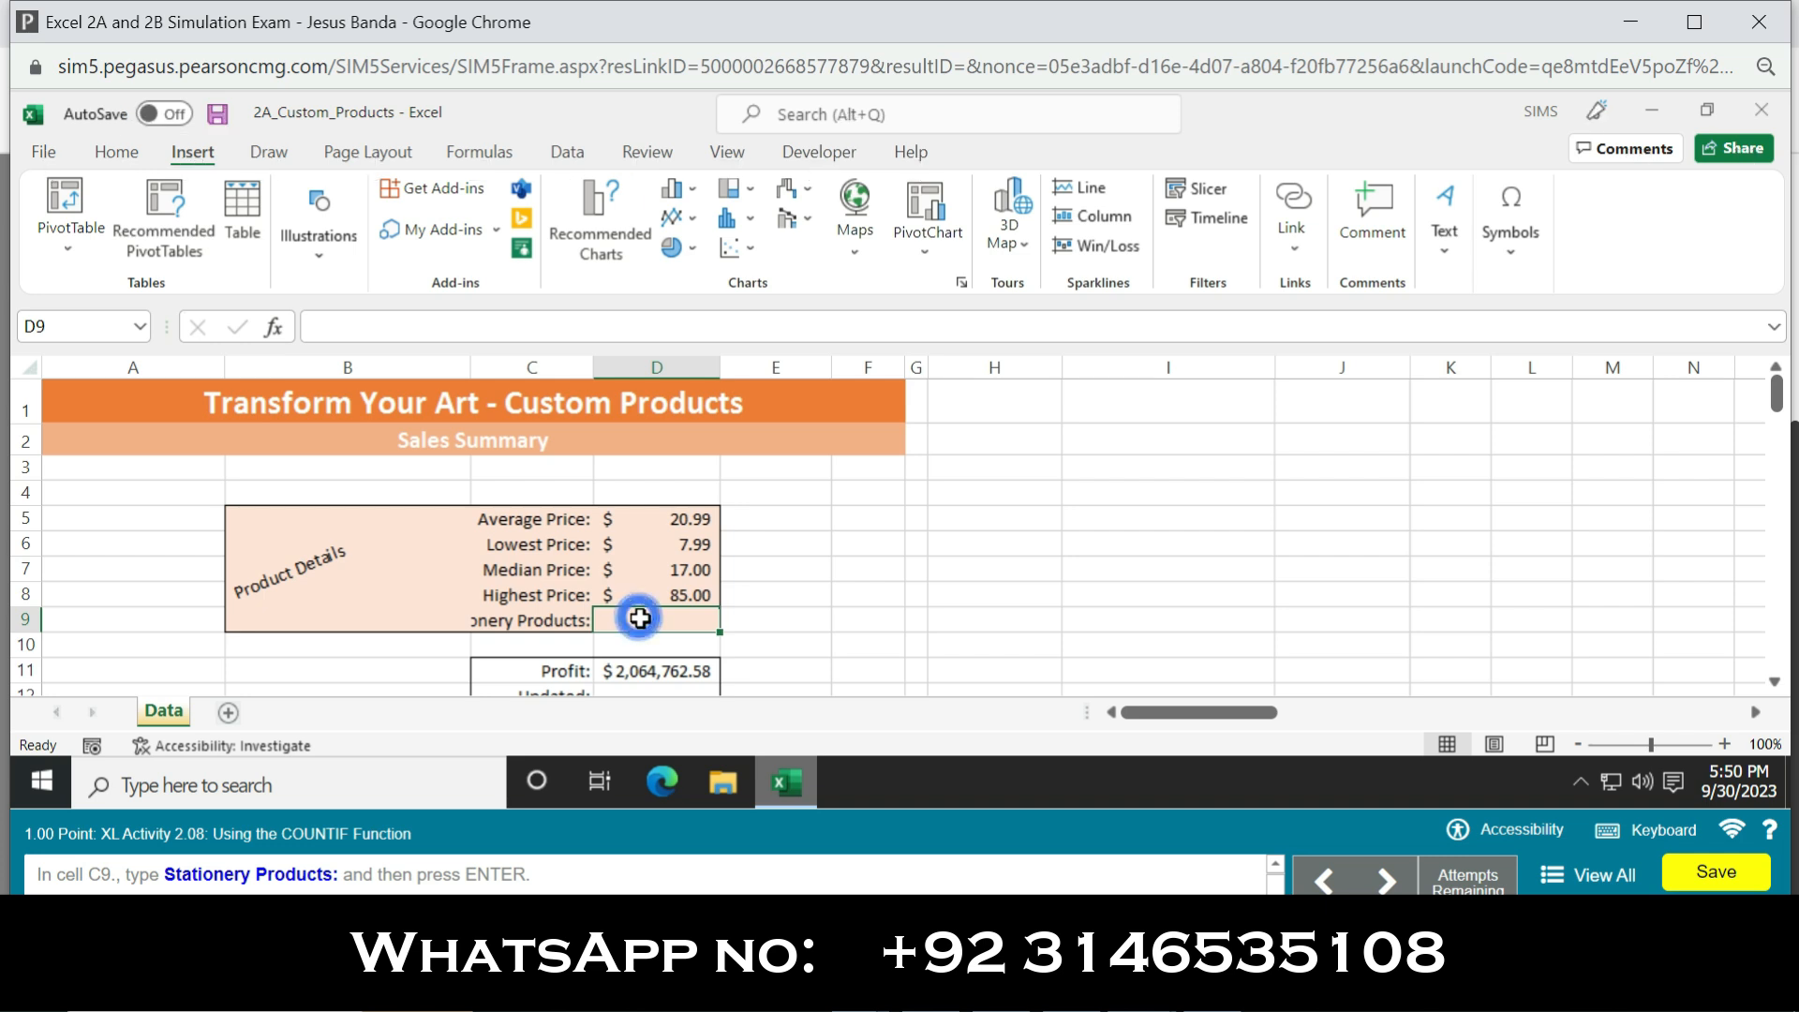
click(705, 613)
text(=)
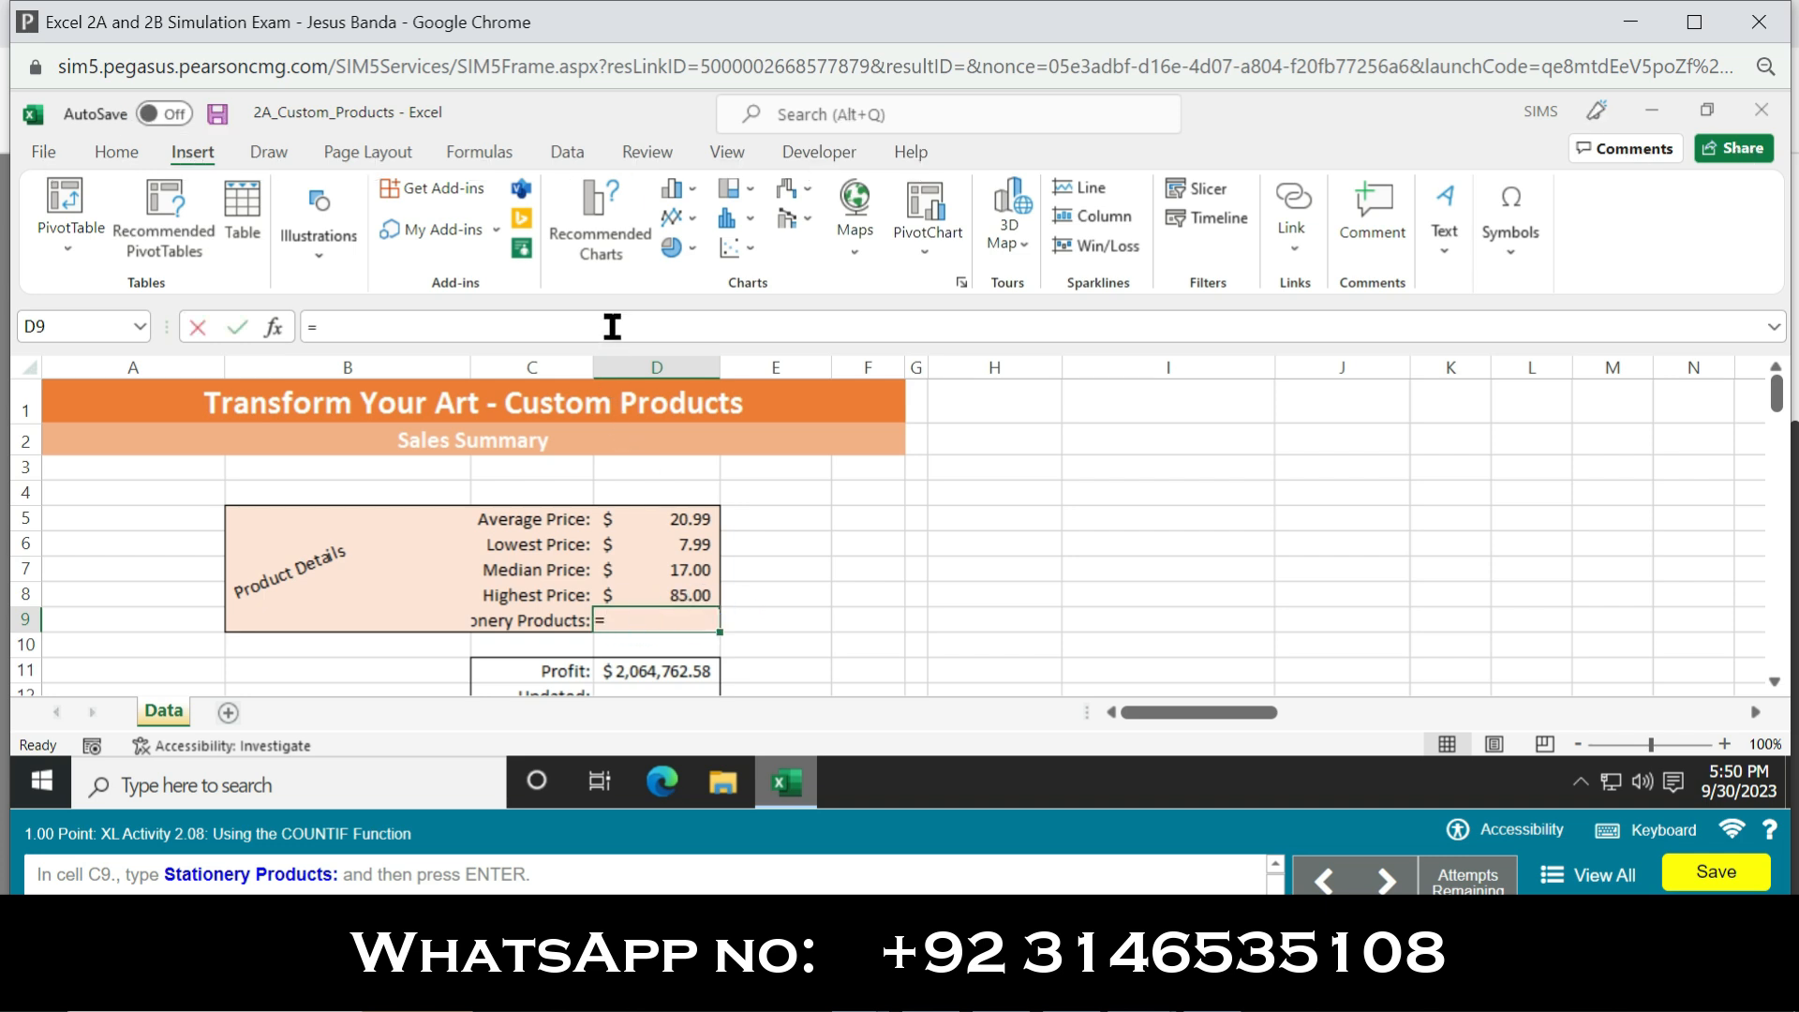
text(co)
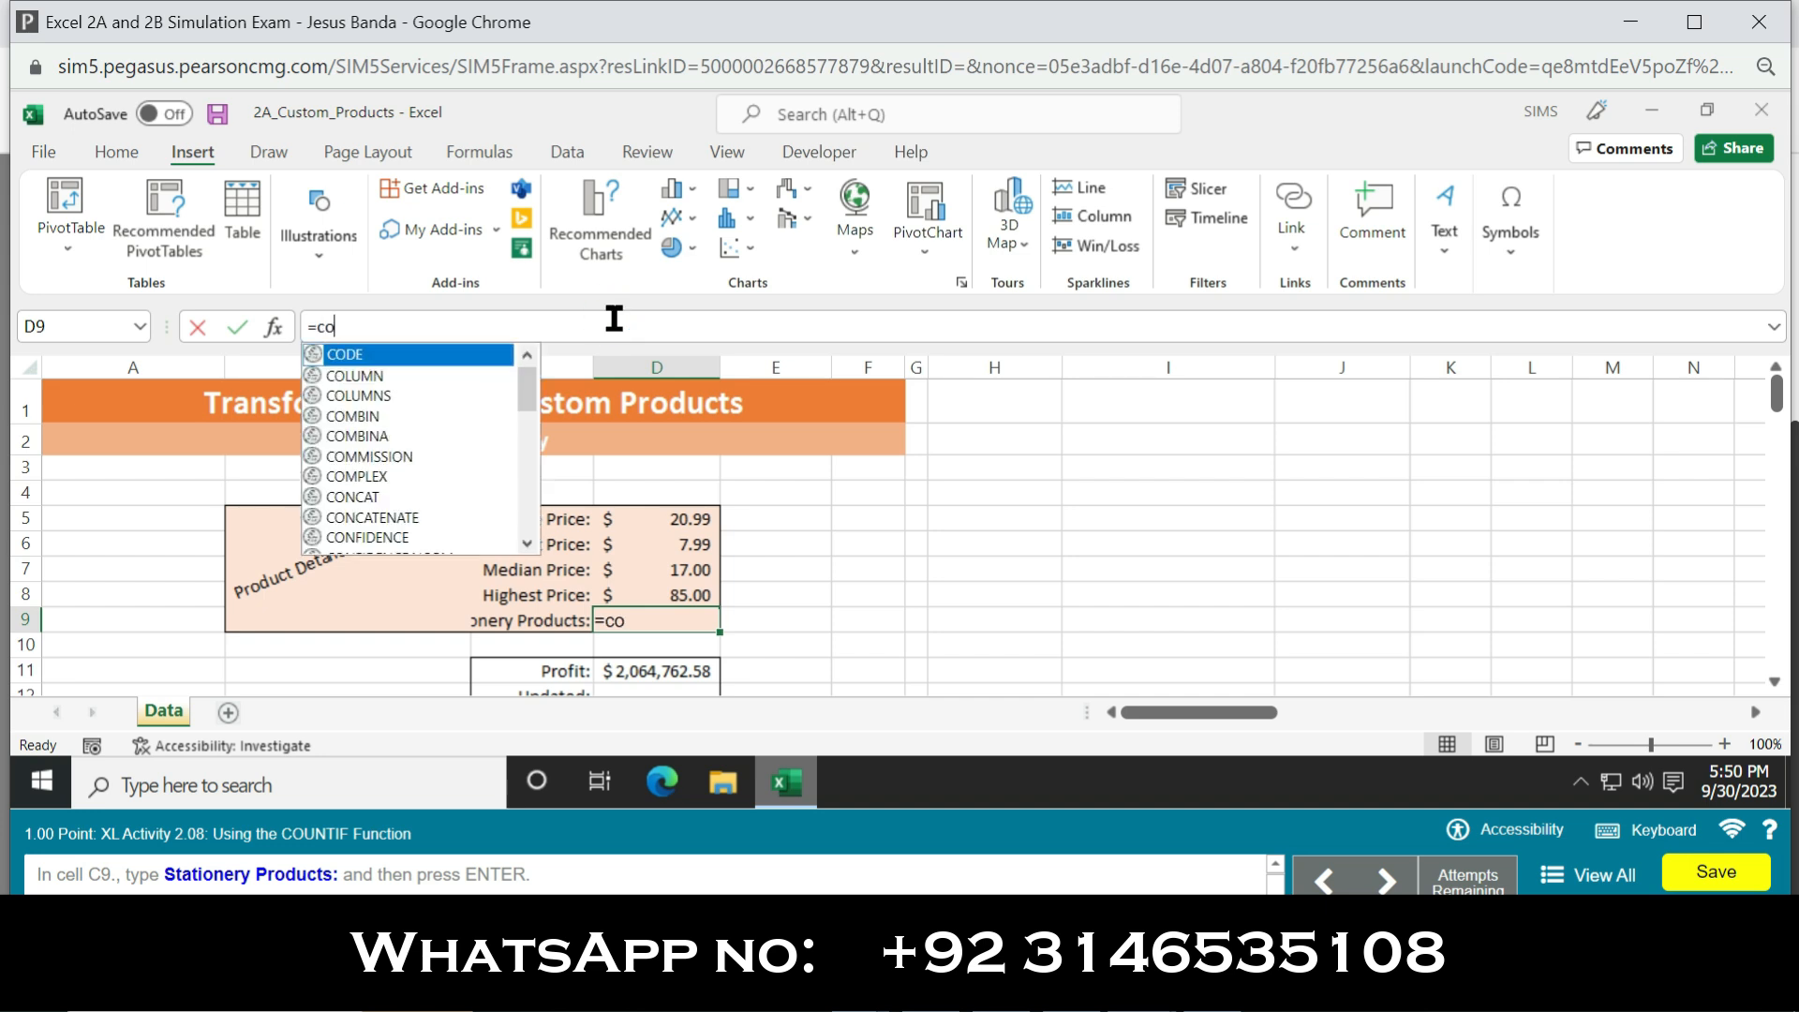
text(untif)
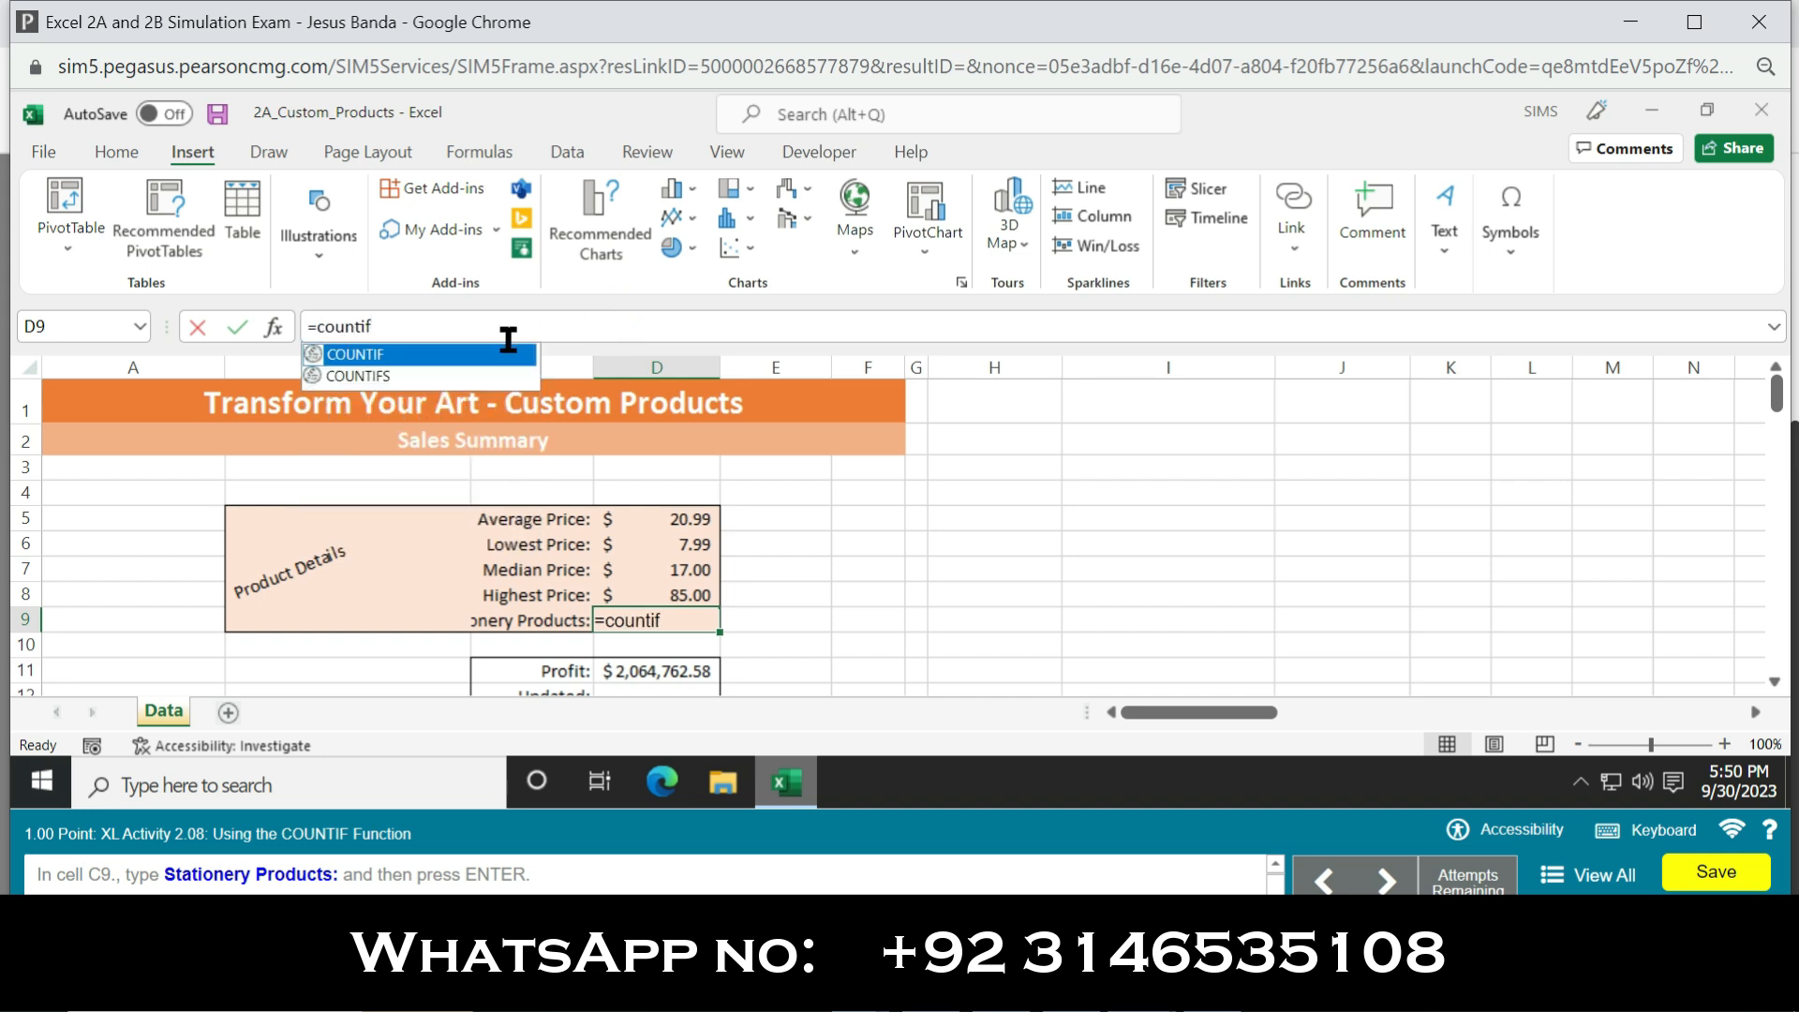
double_click(457, 367)
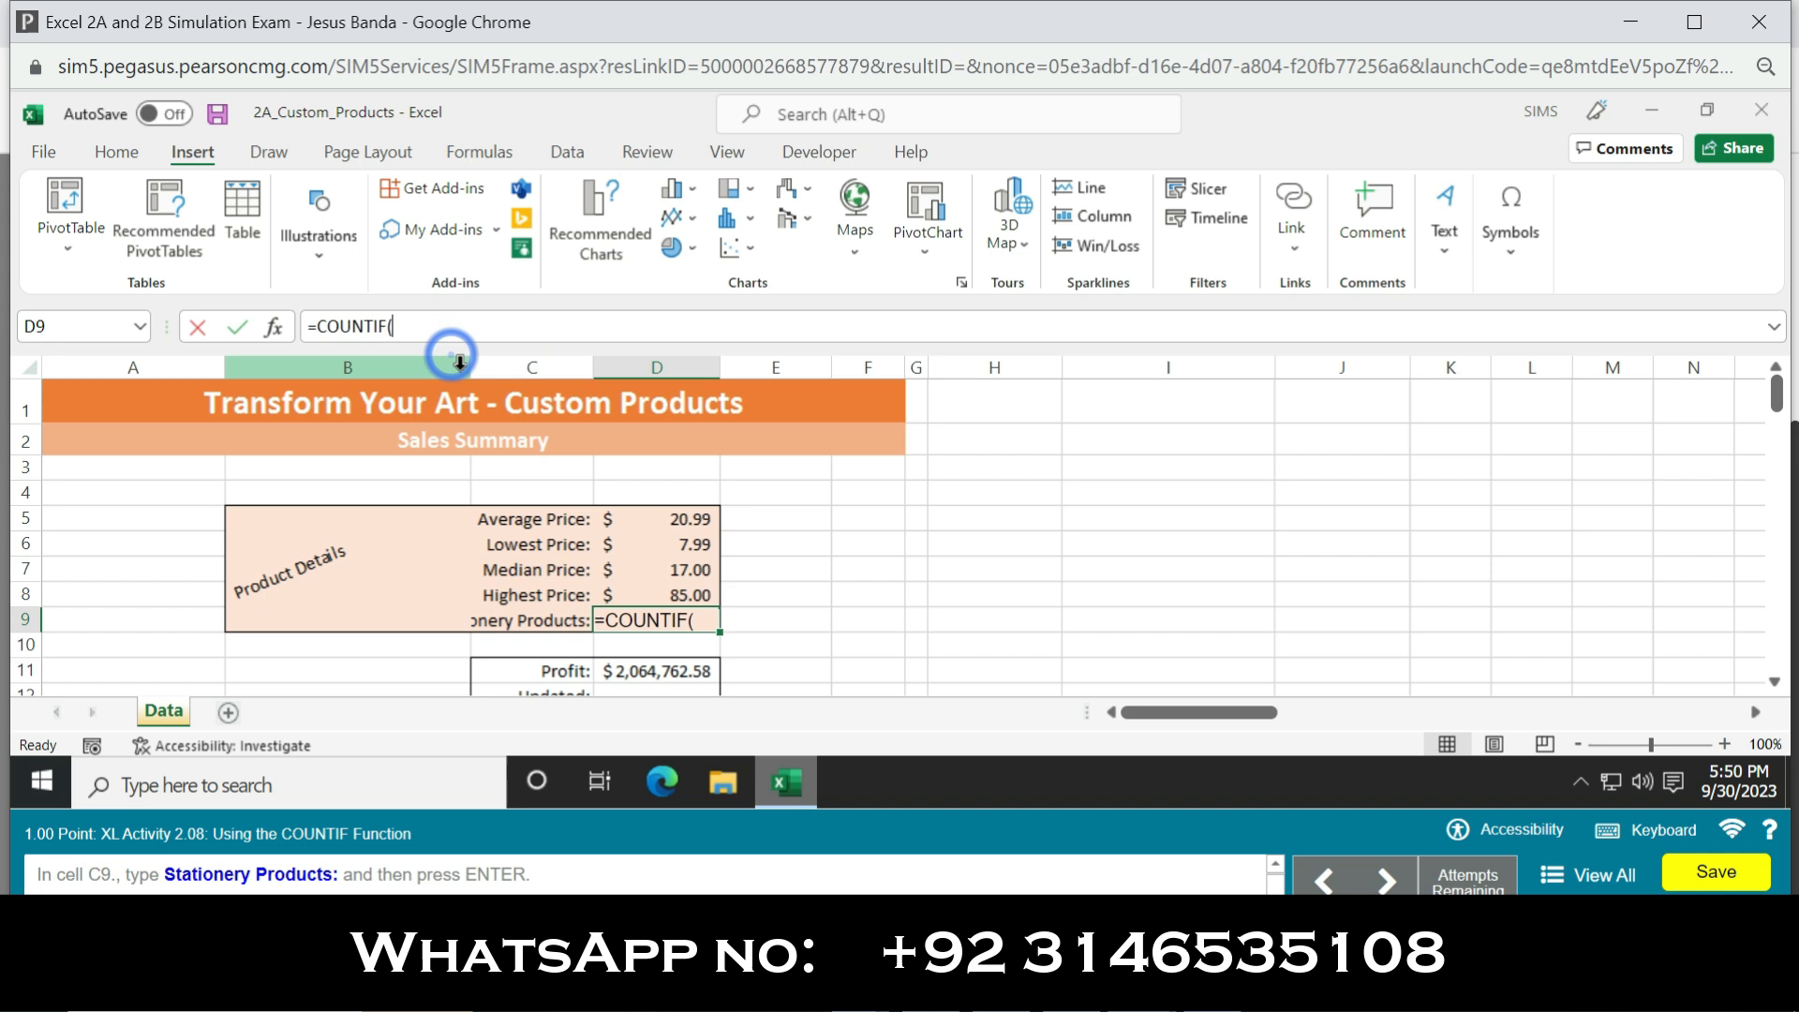
Search the function list for "countif" and insert the COUNTIF function into cell D9.
click(277, 328)
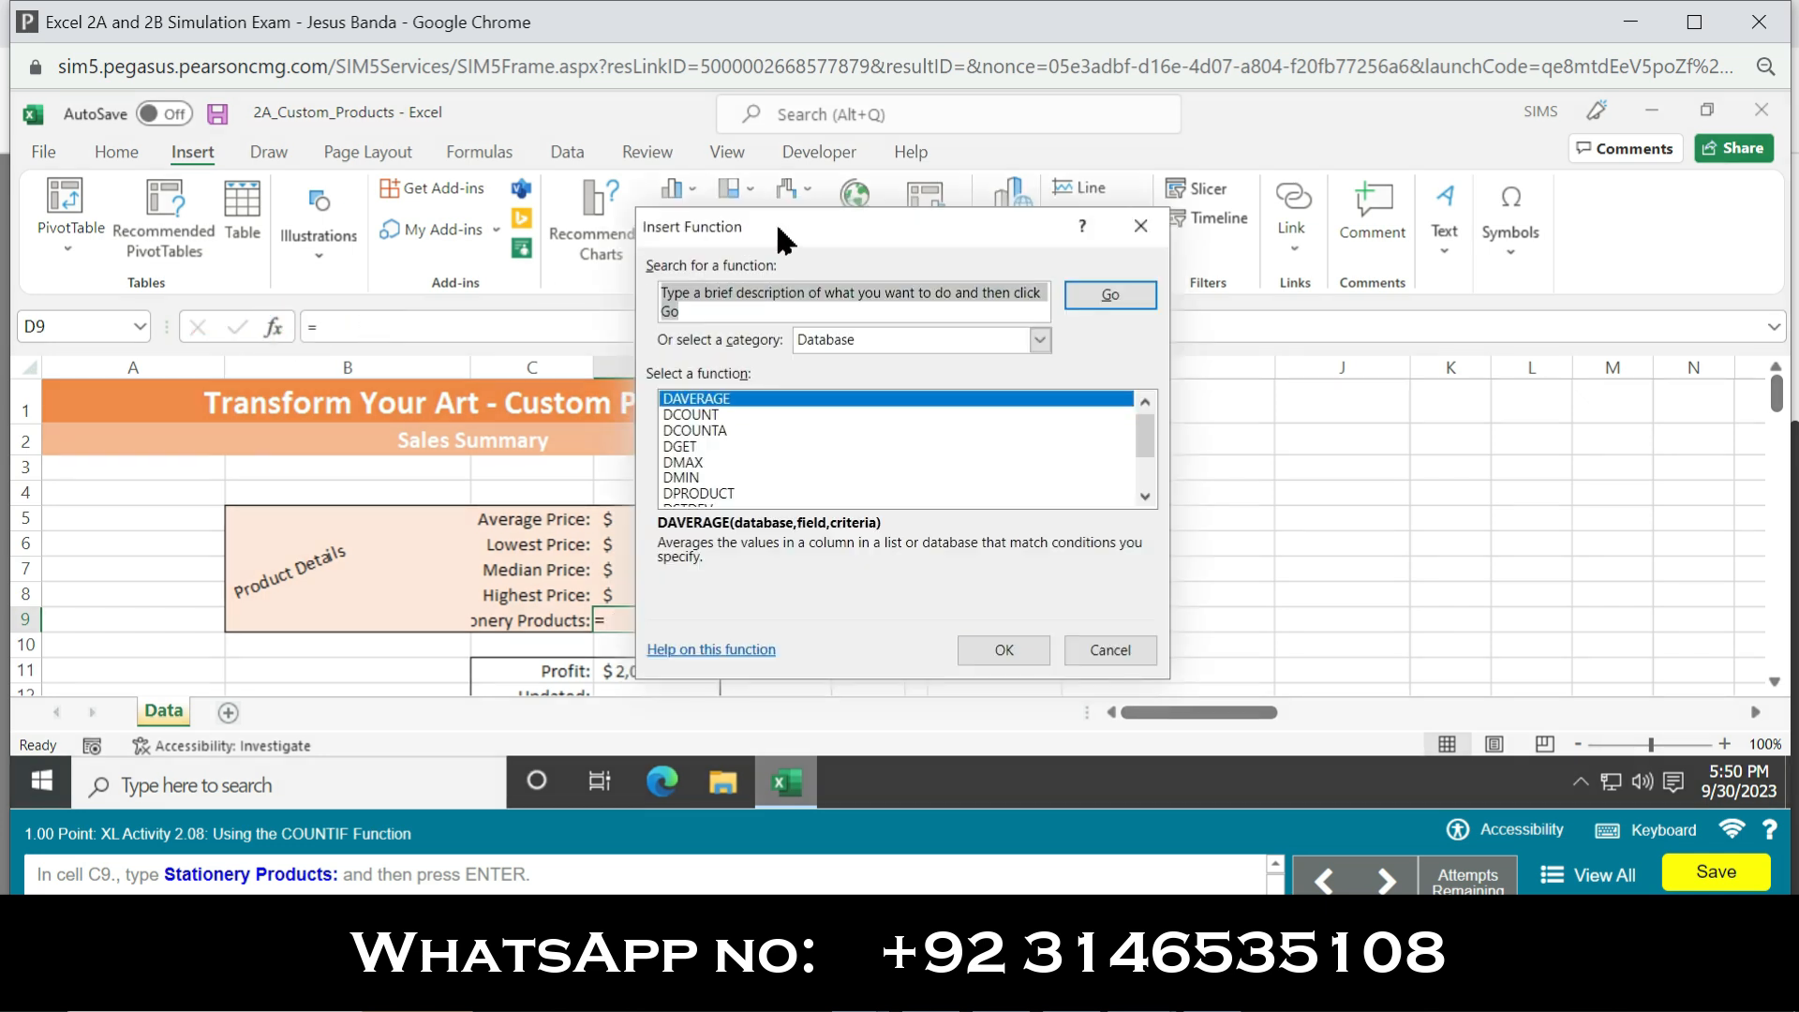
click(1109, 298)
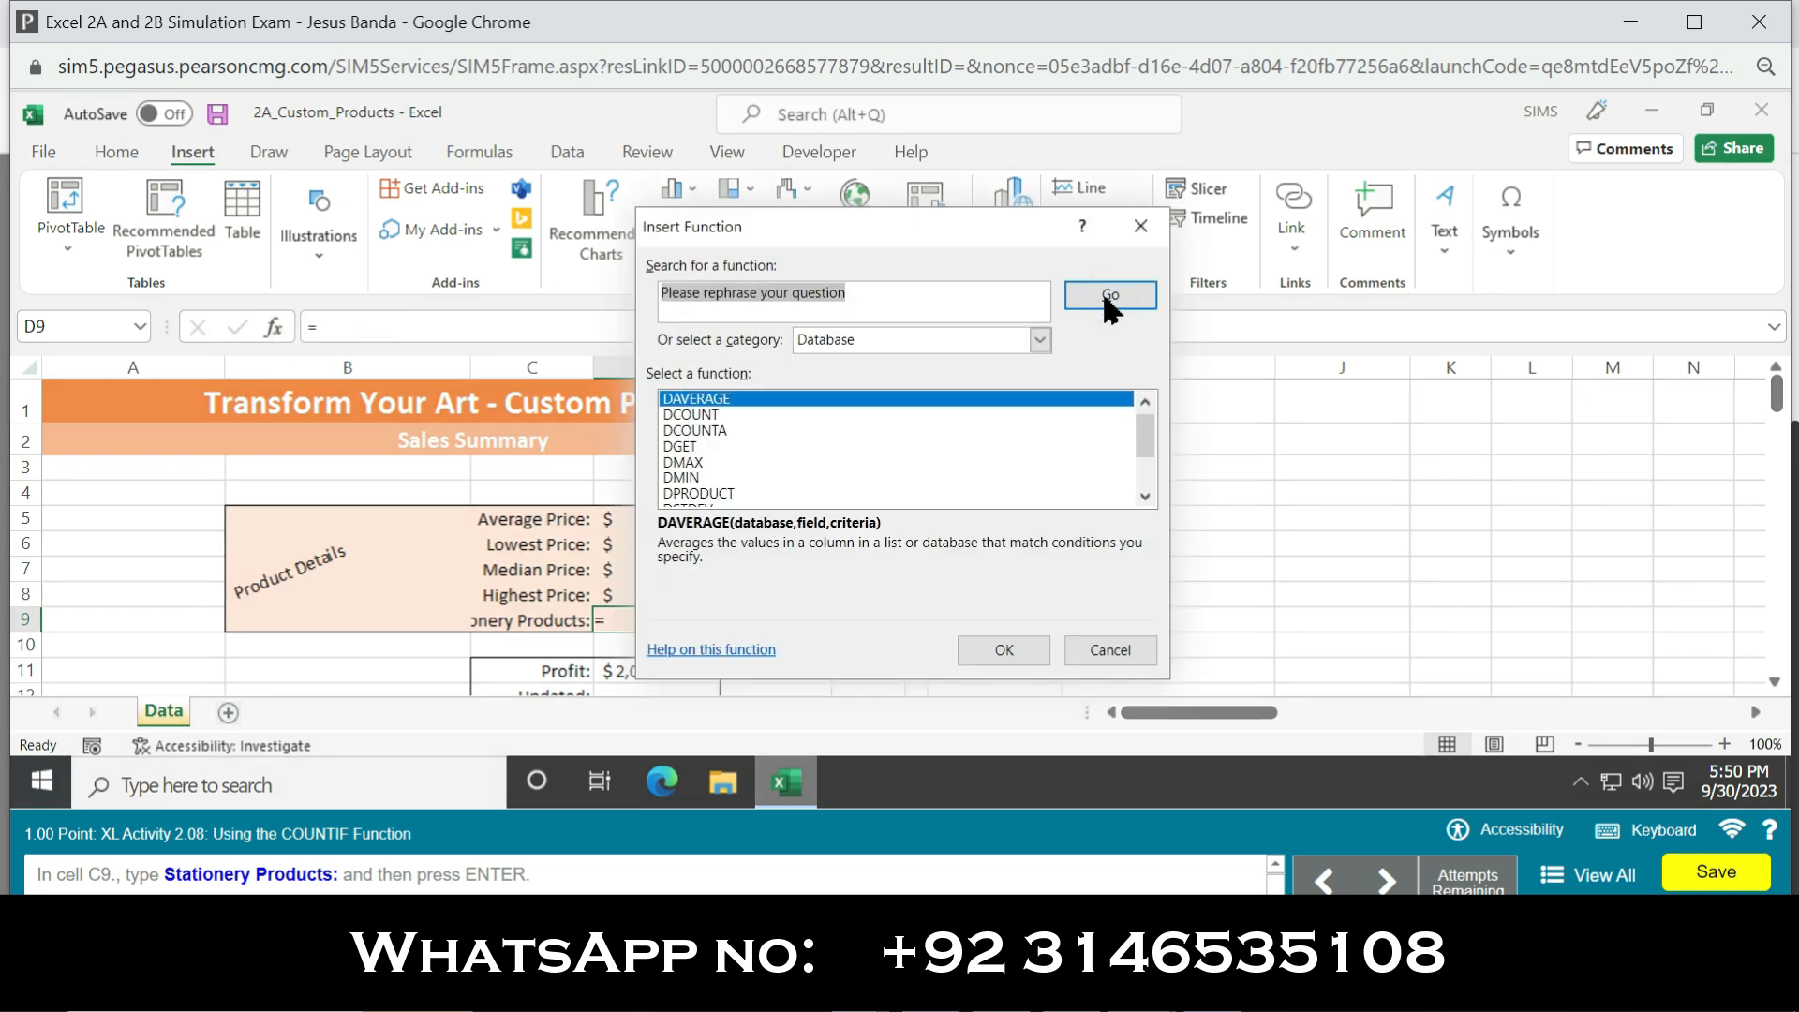
click(1083, 296)
click(990, 298)
key(BackSpace)
key(BackSpace)
key(BackSpace)
key(BackSpace)
key(BackSpace)
key(BackSpace)
key(BackSpace)
key(BackSpace)
key(BackSpace)
key(BackSpace)
key(BackSpace)
key(BackSpace)
key(BackSpace)
key(BackSpace)
key(BackSpace)
key(BackSpace)
key(BackSpace)
key(BackSpace)
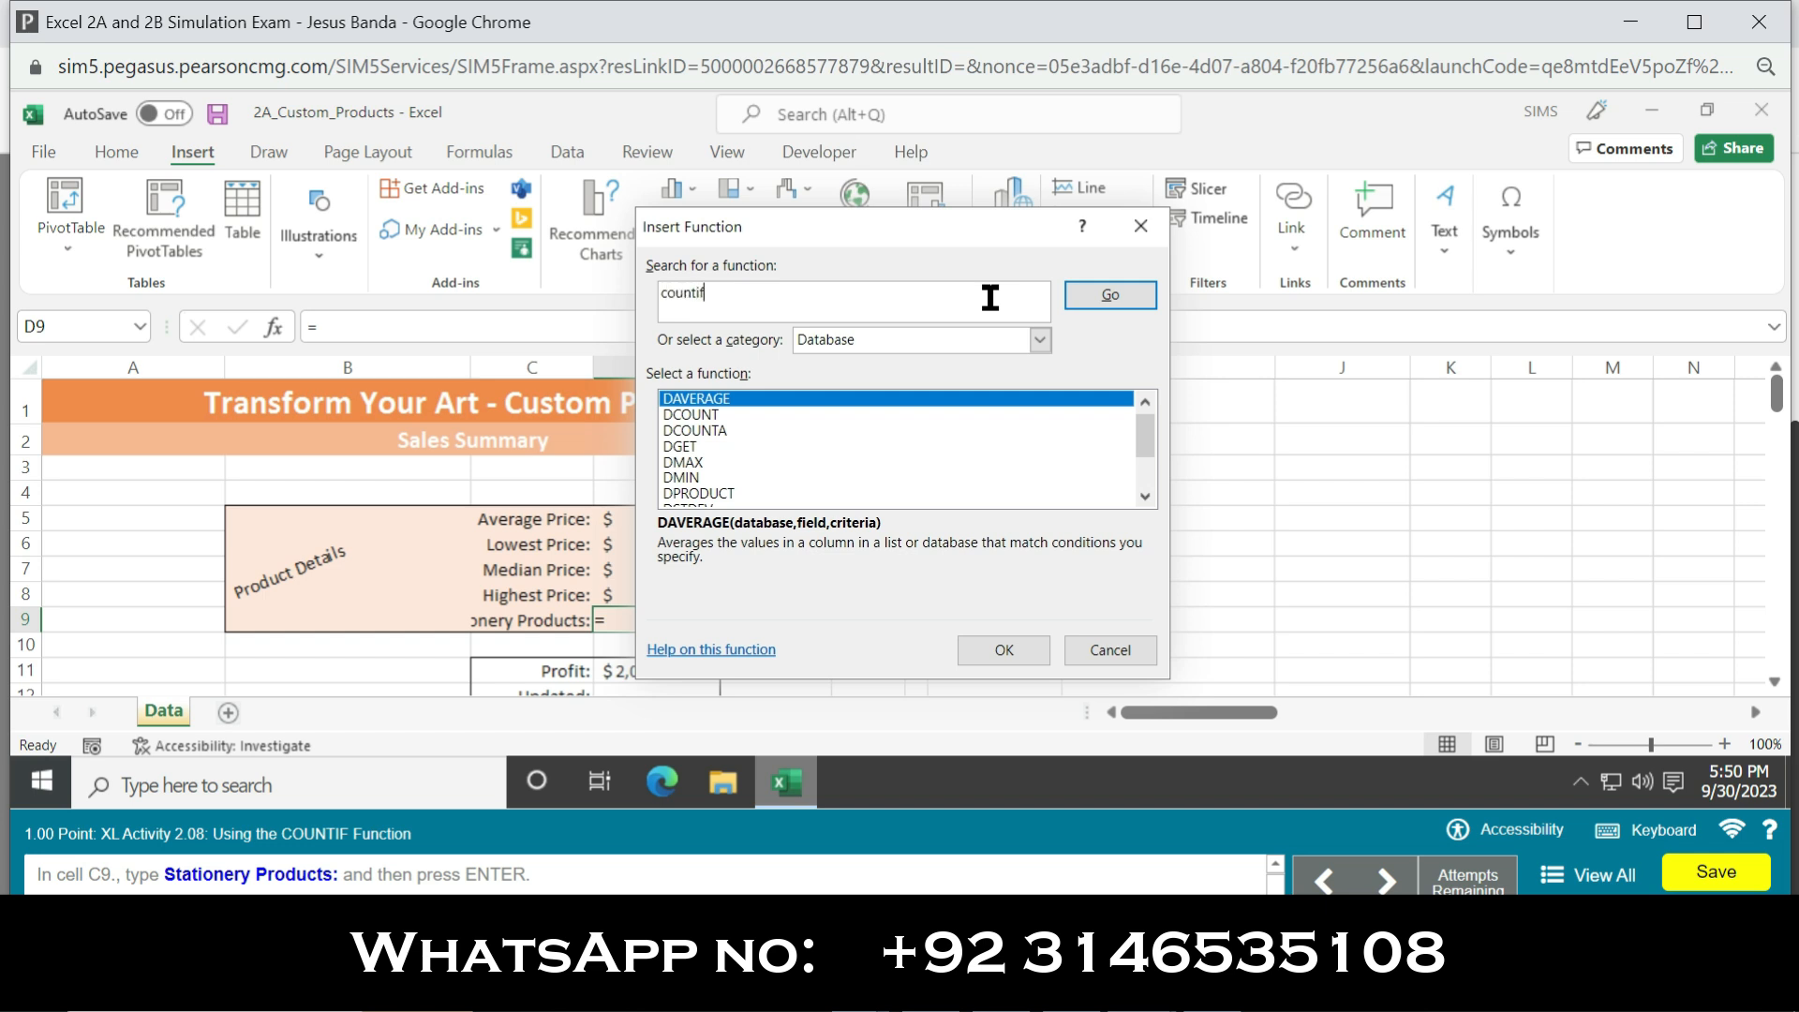
key(Return)
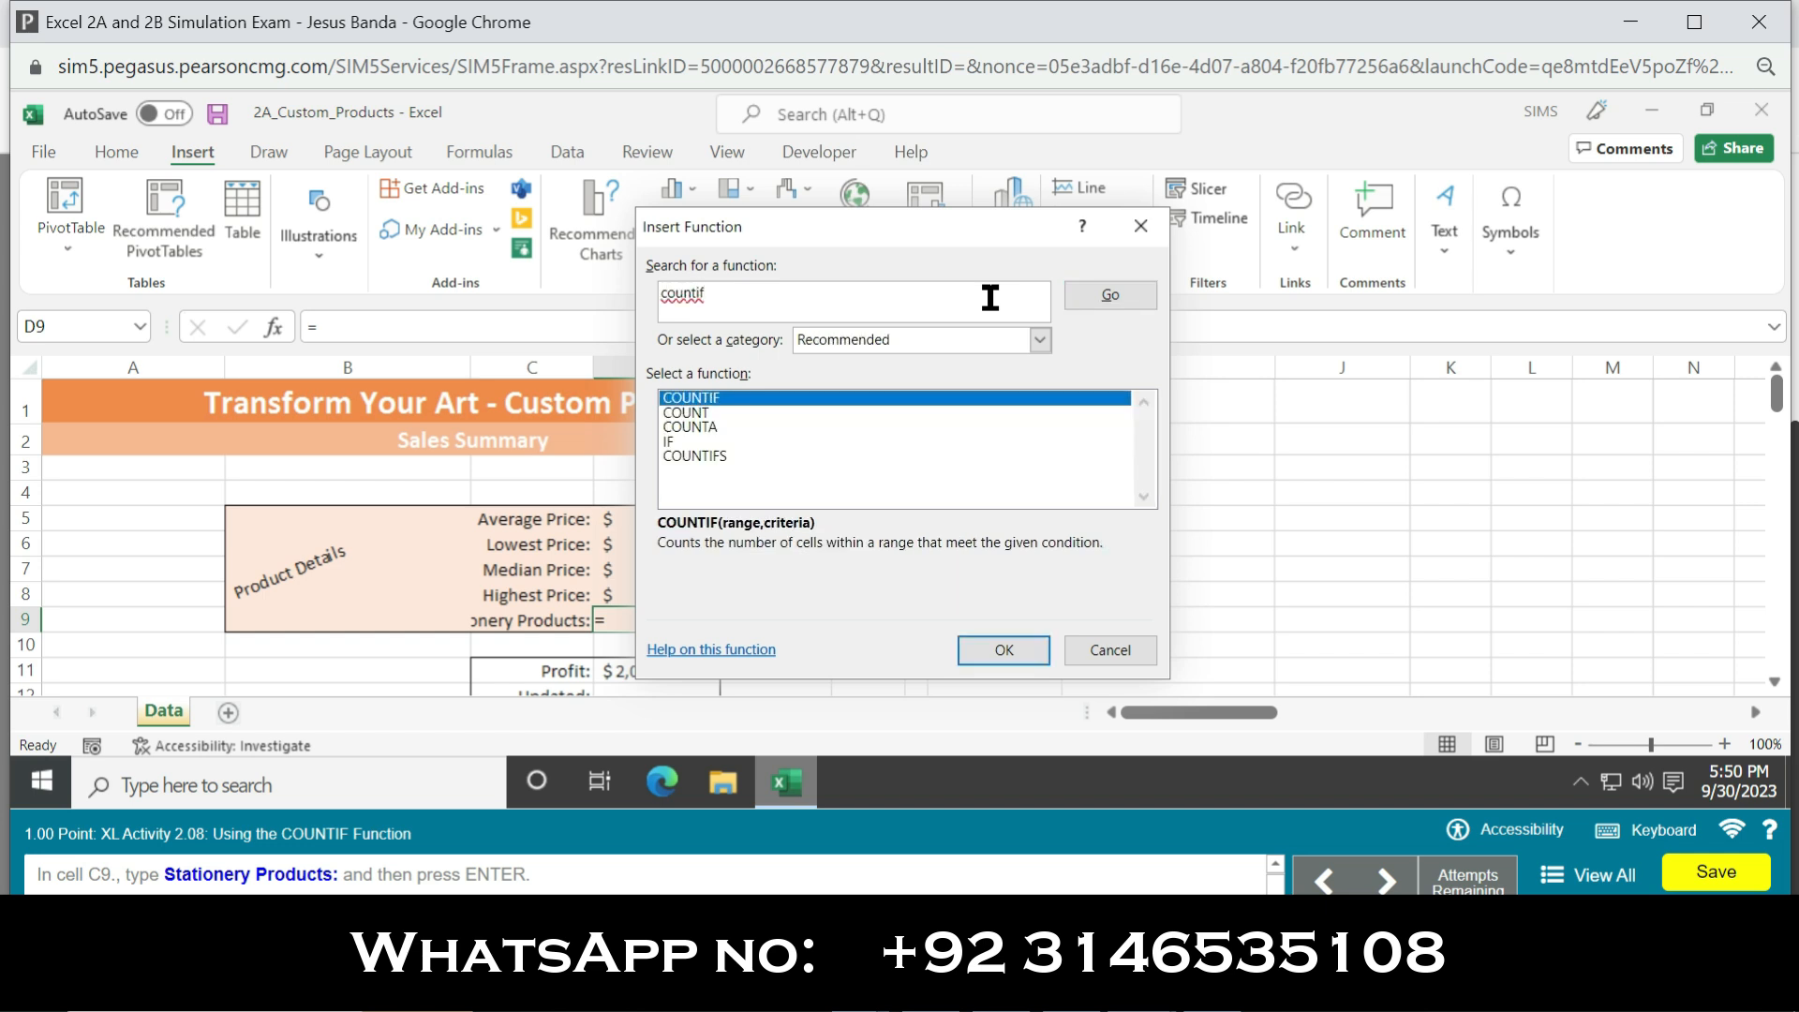
double_click(840, 405)
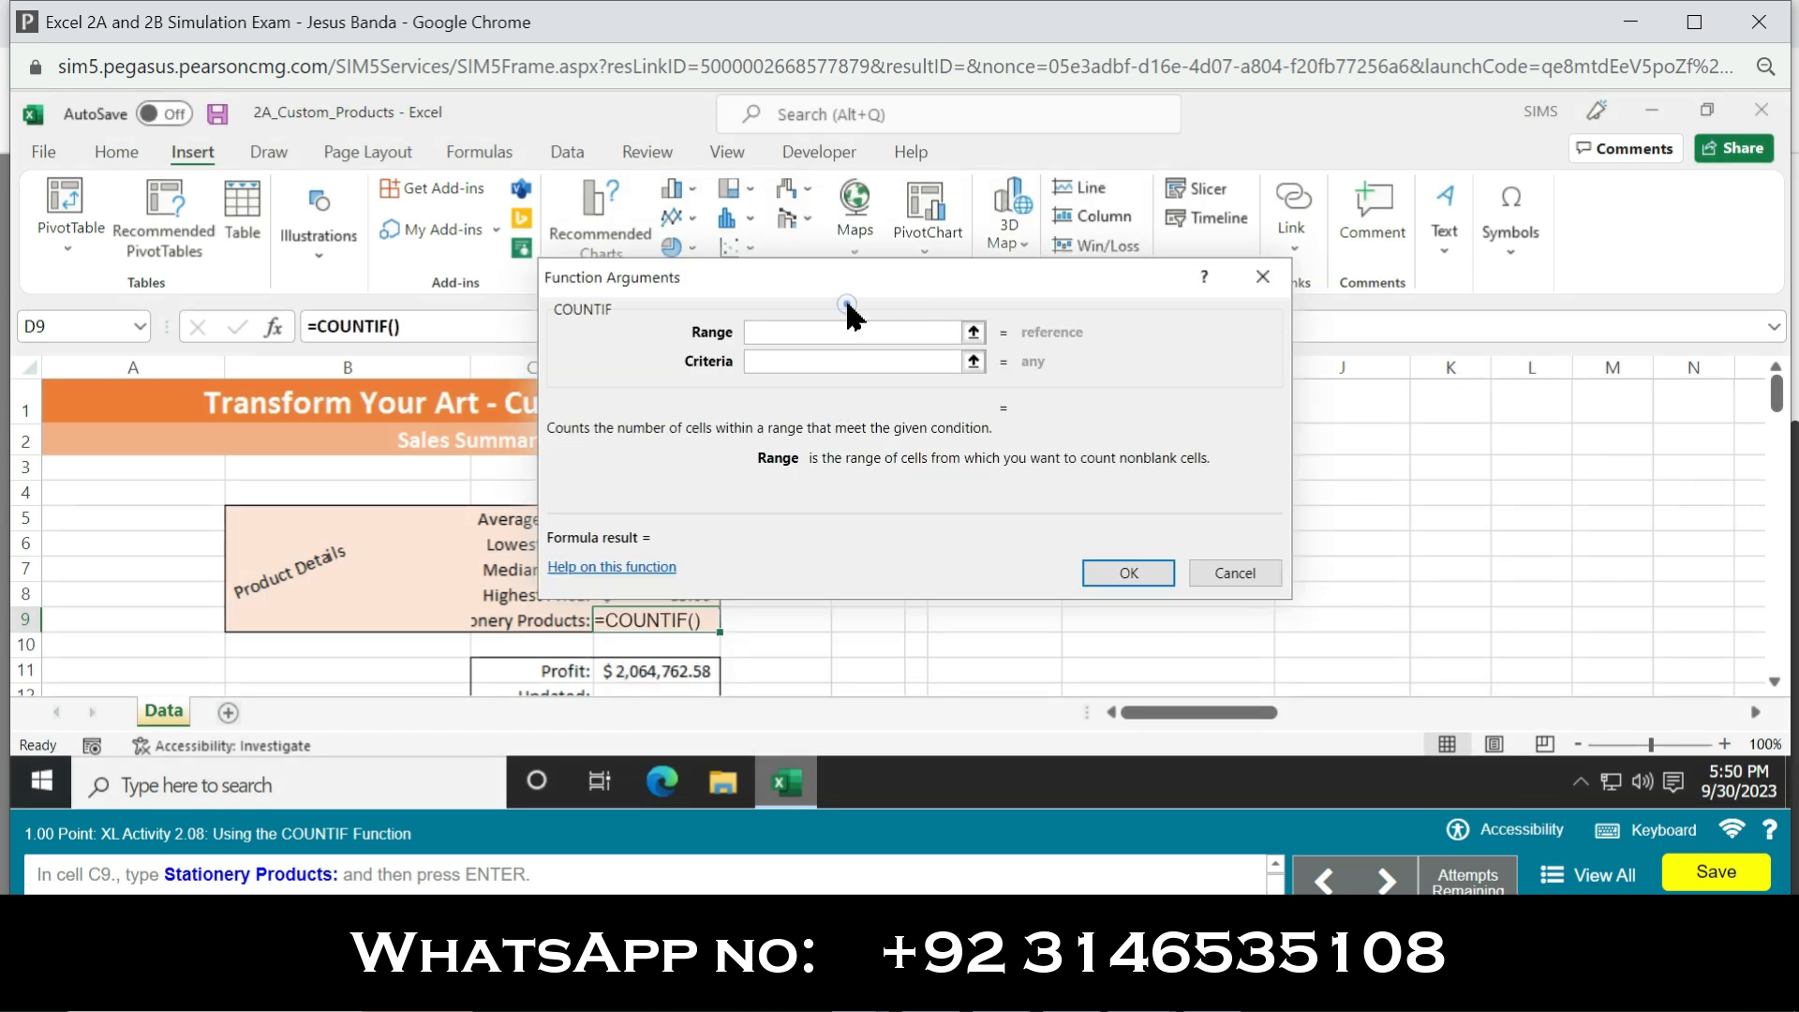
Complete the COUNTIF function in D9 with range A15:A44 and criteria Stationery.
drag(848, 314, 1021, 265)
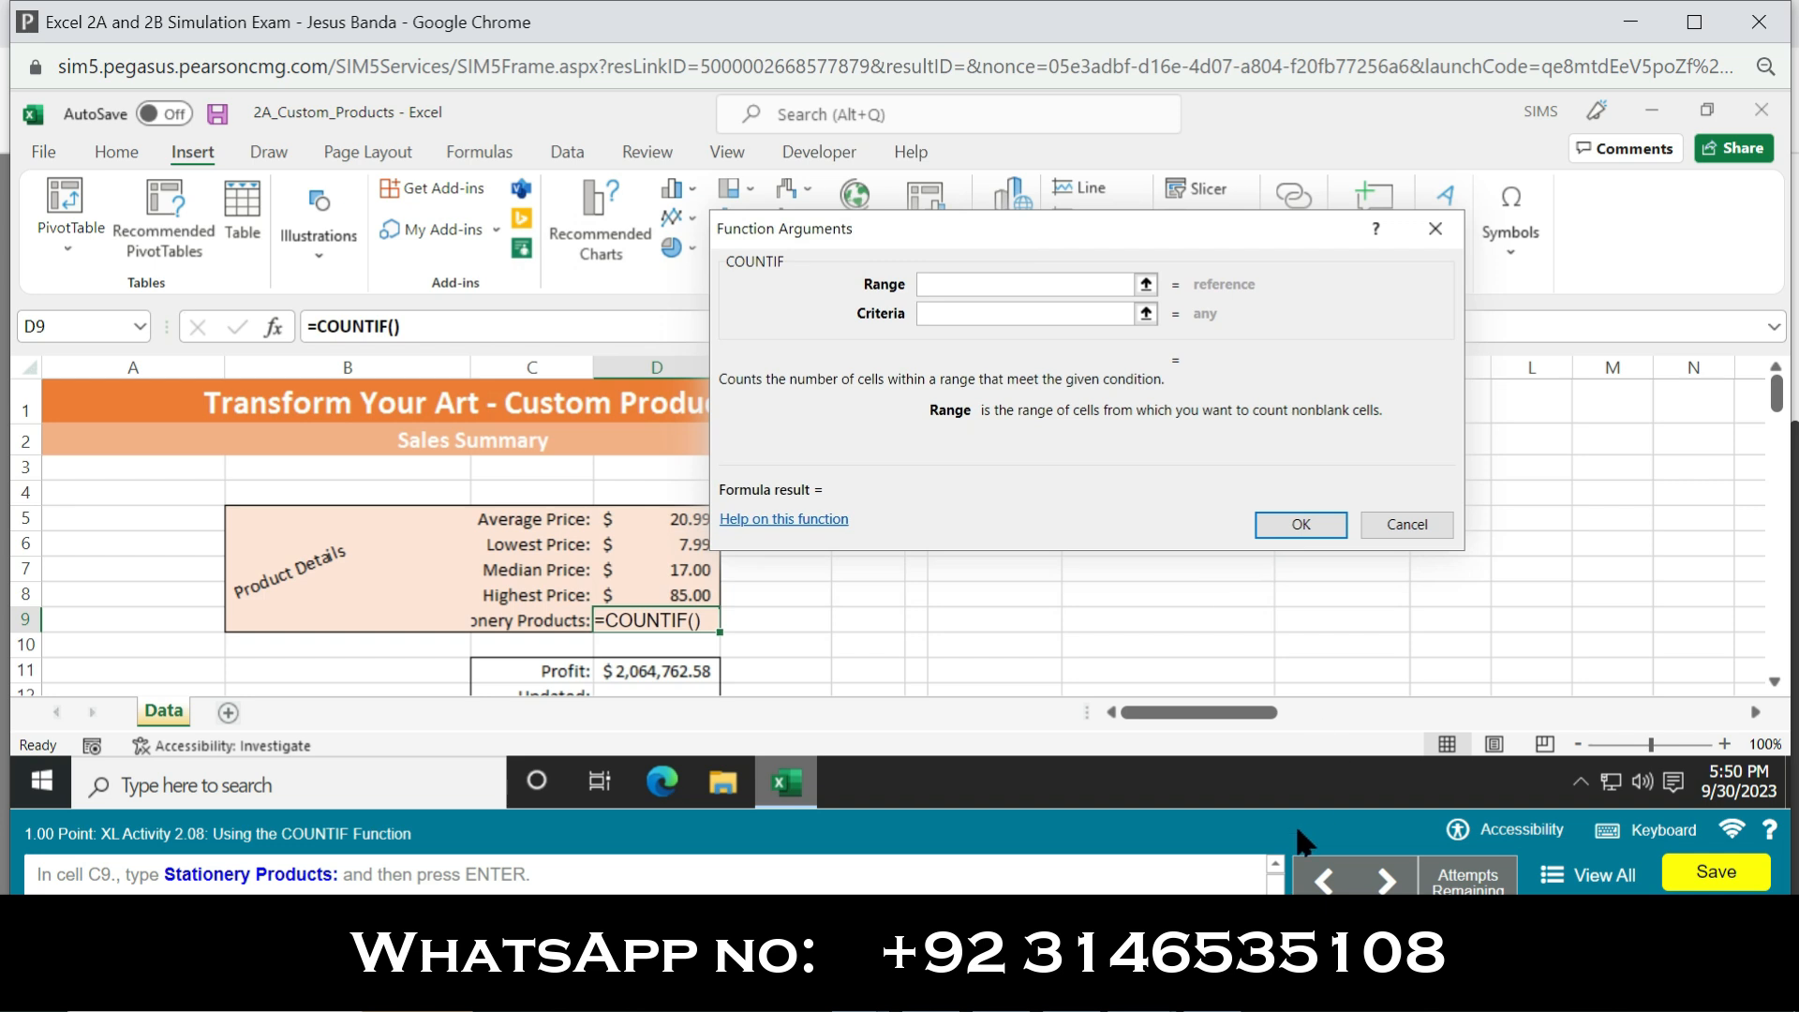
drag(1275, 903, 1275, 913)
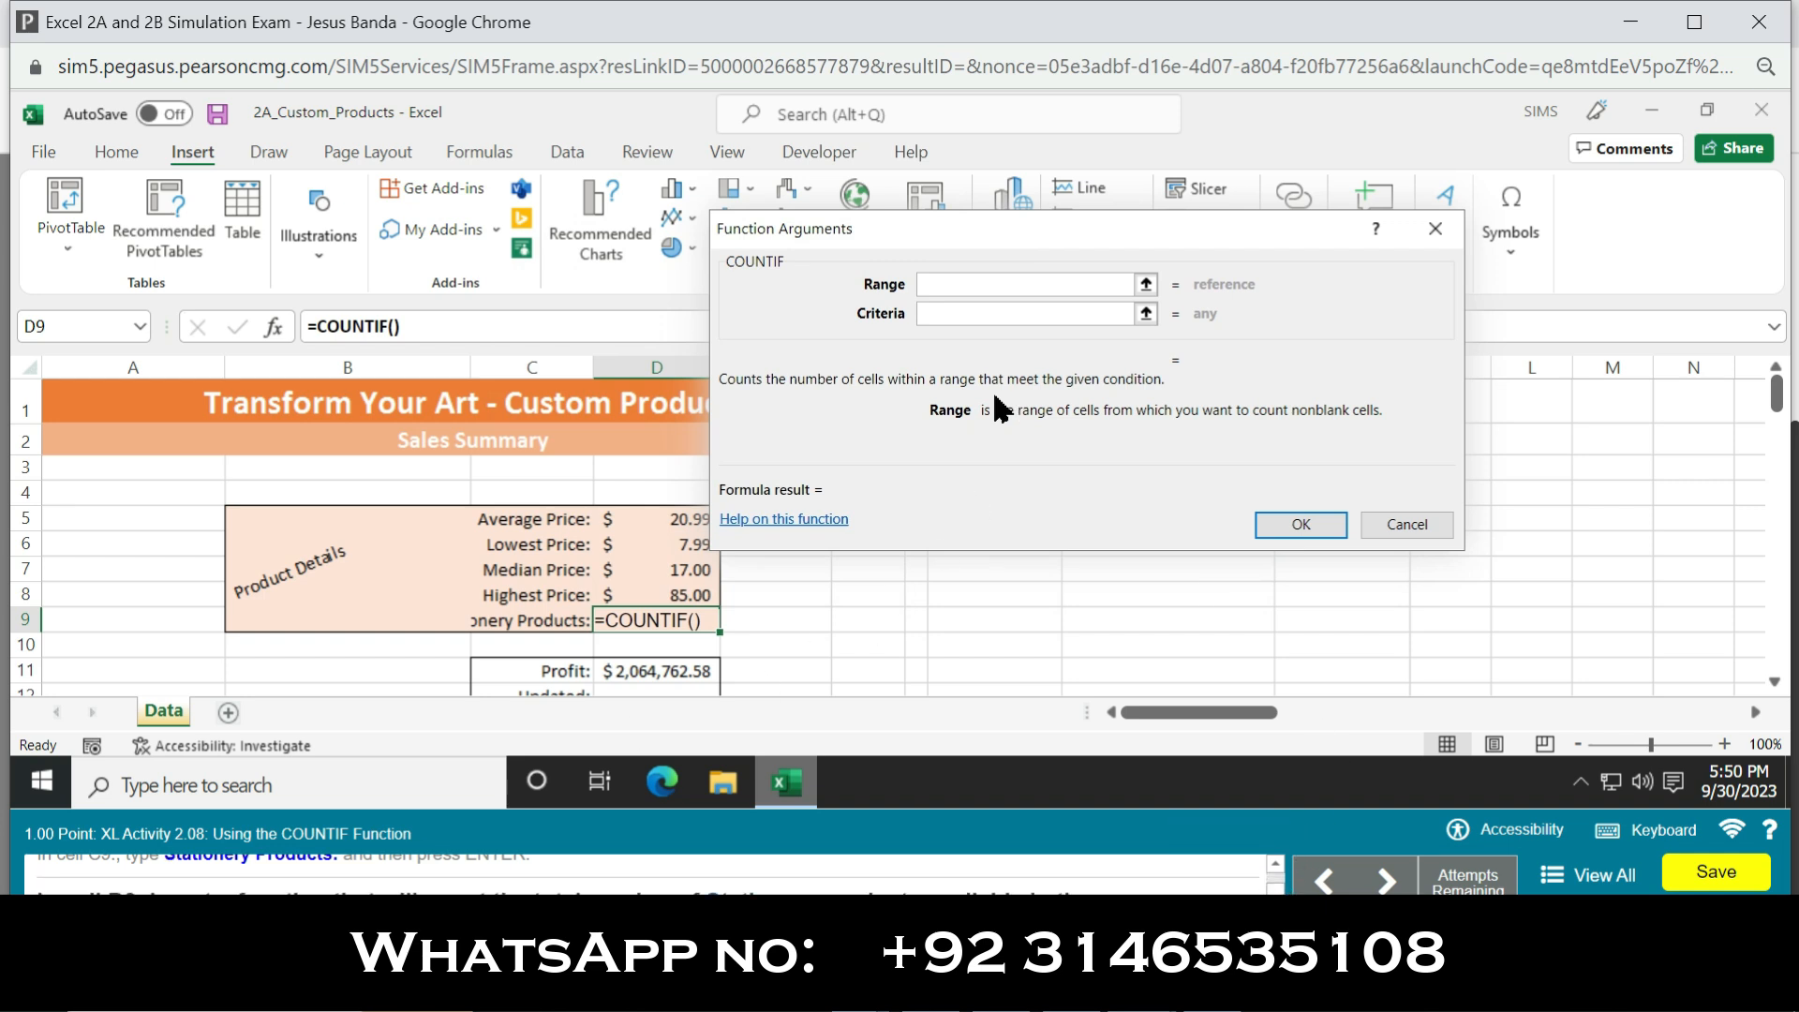
click(1013, 282)
text(A)
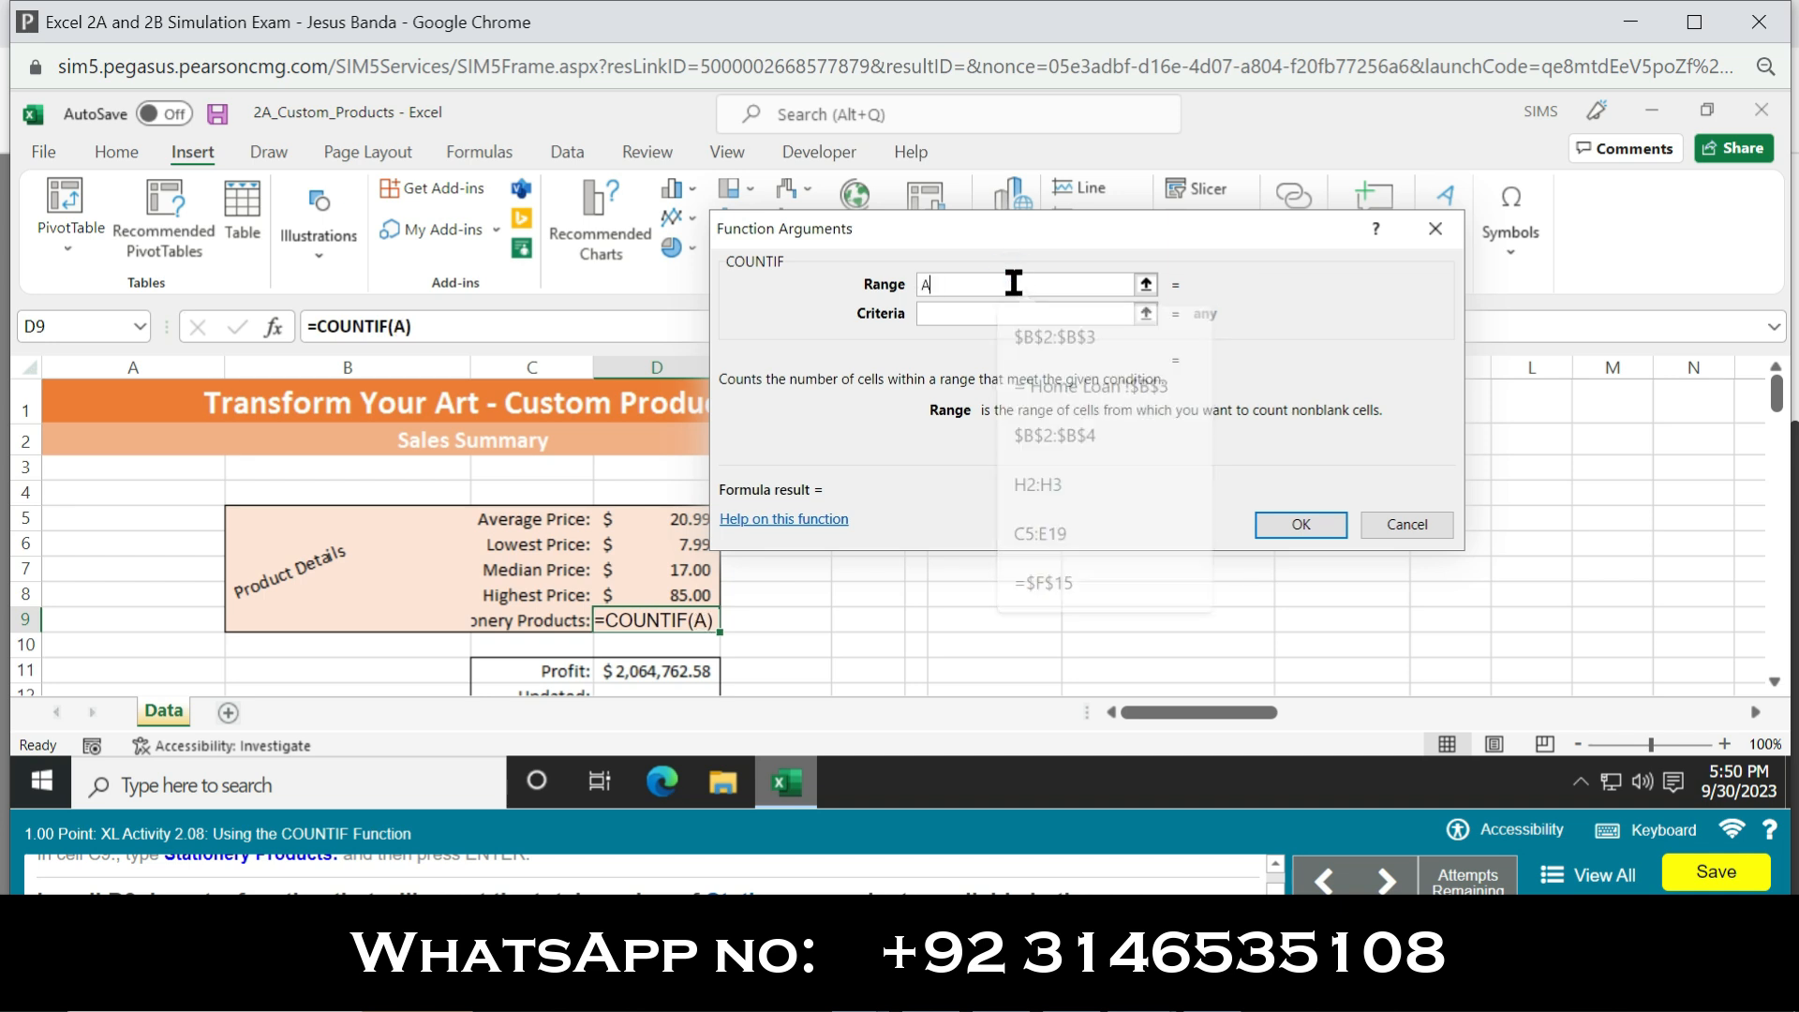
text(15)
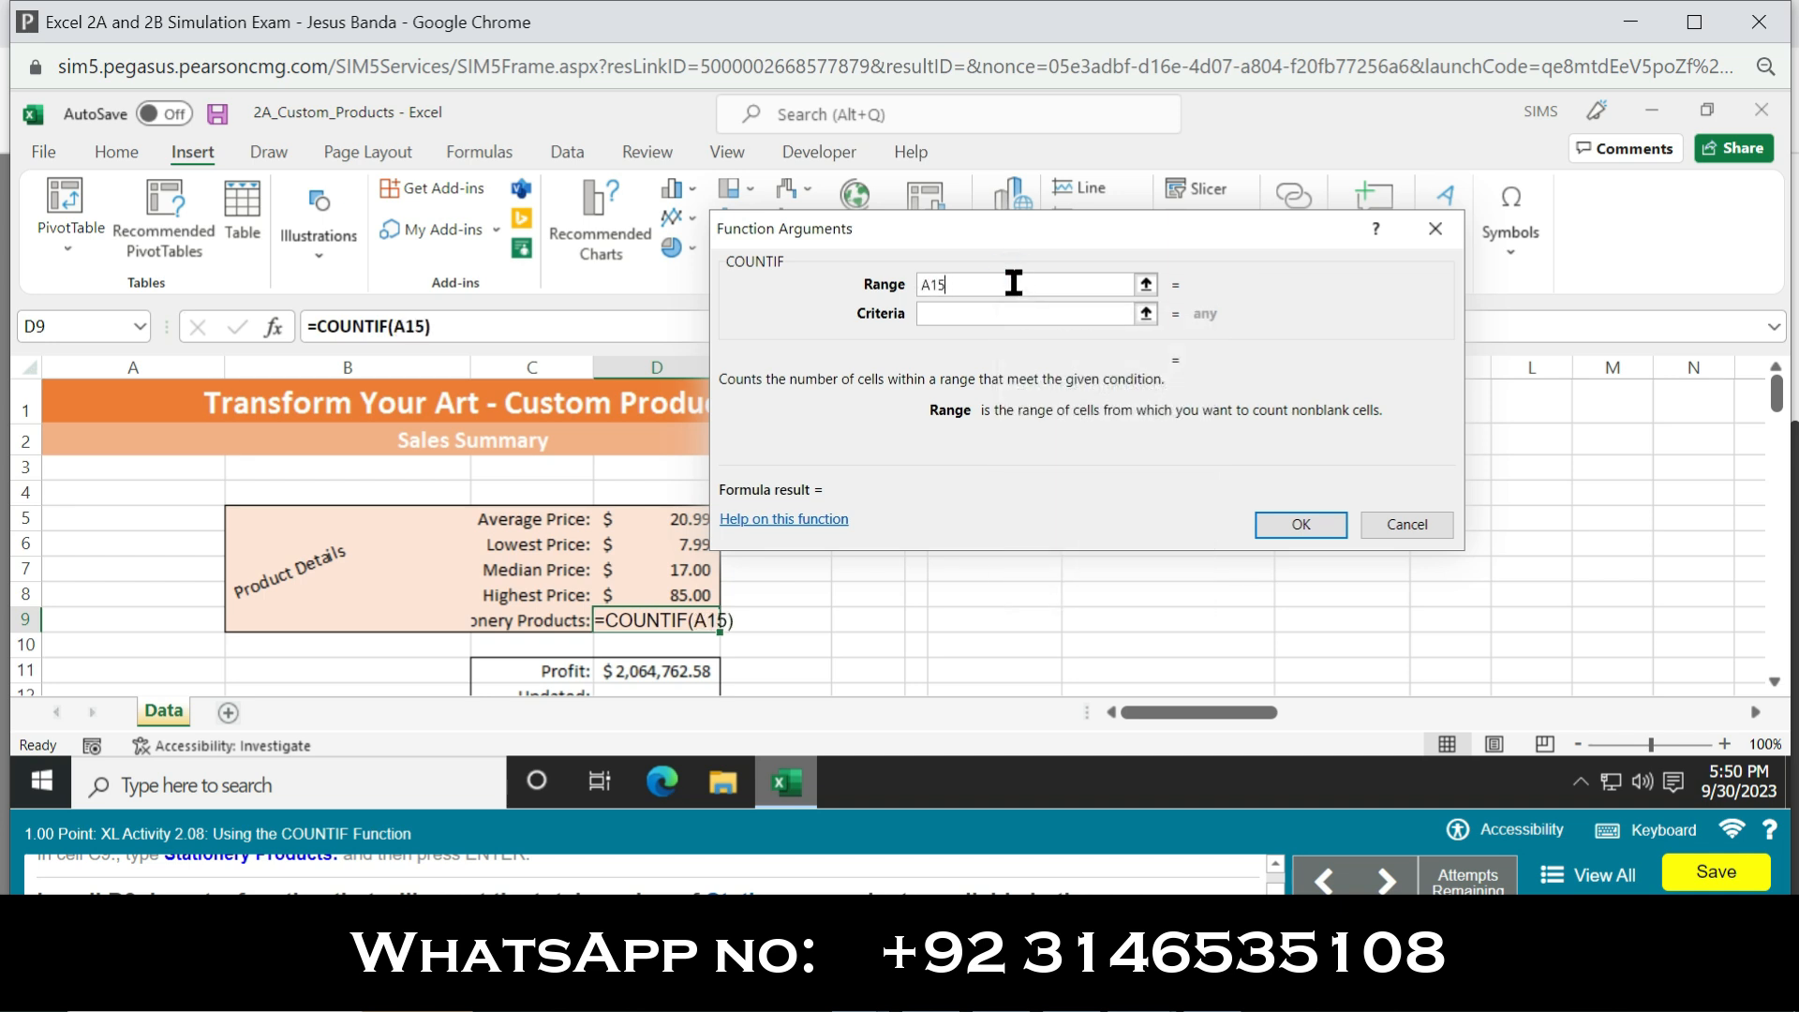
text(:A44)
key(Tab)
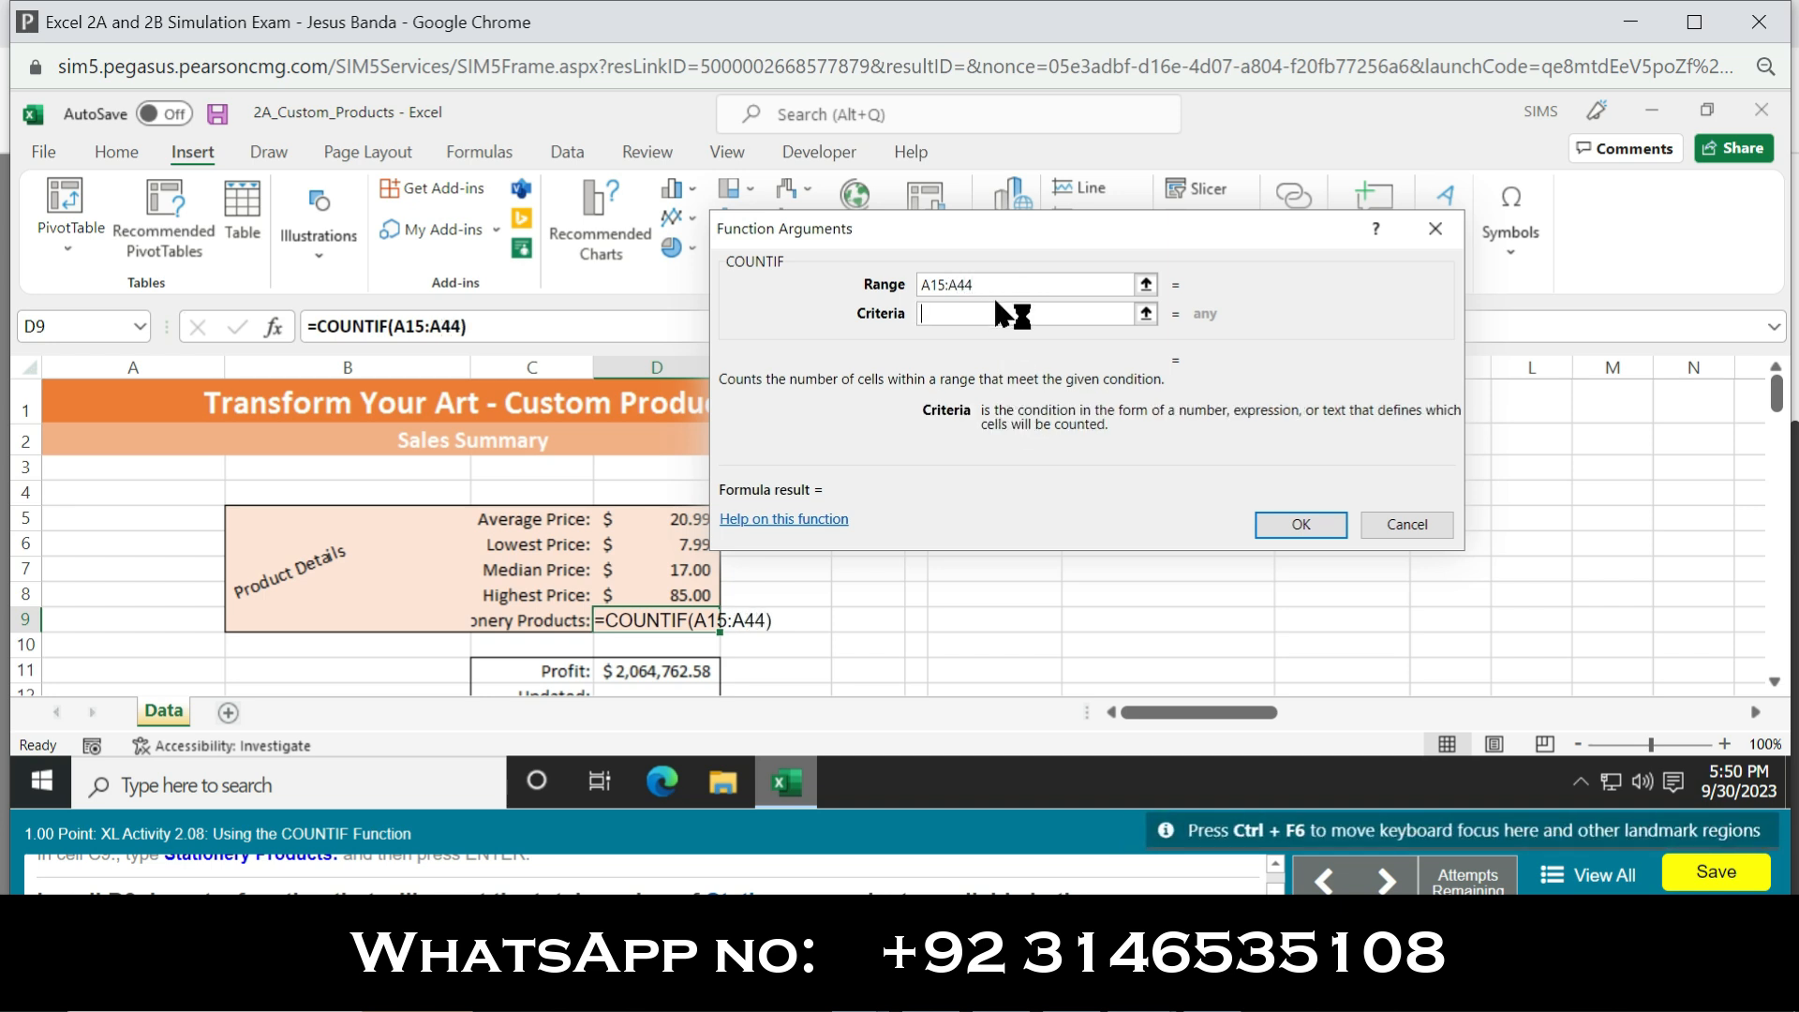
text(Stationery)
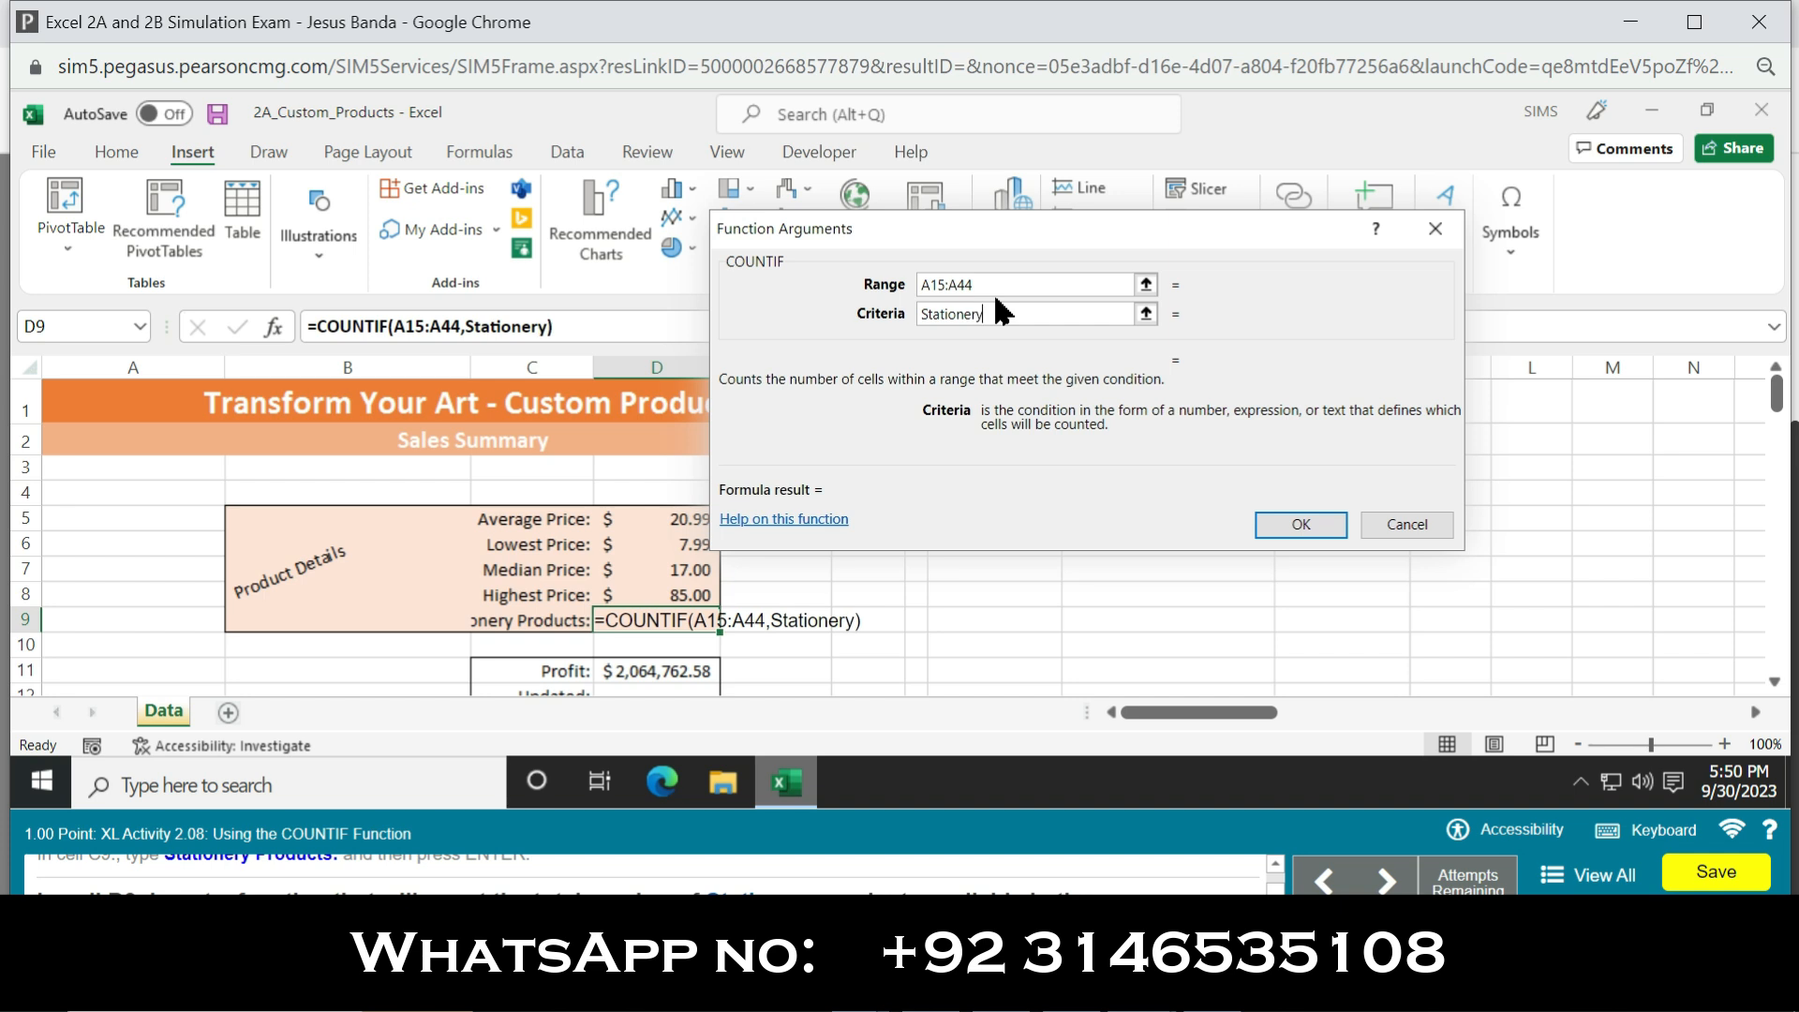
click(1302, 524)
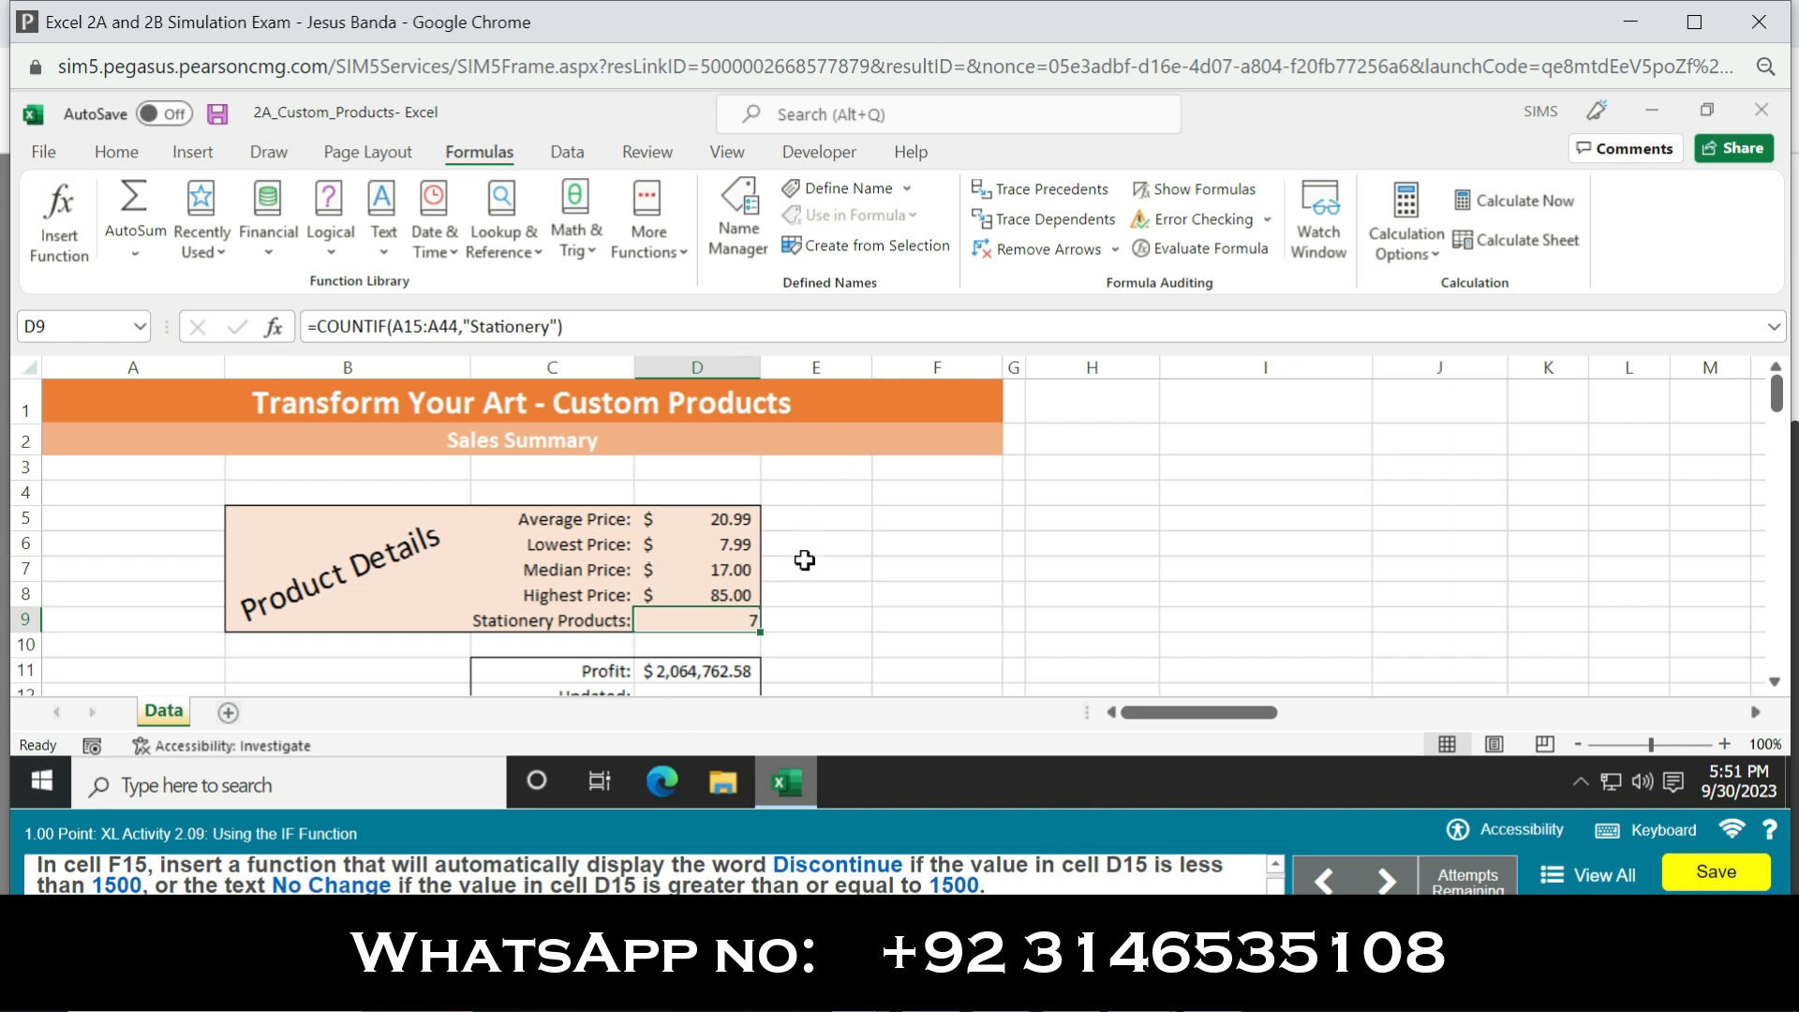
Start an IF function in cell F15 of the Analysis column and bring up its function arguments.
click(898, 626)
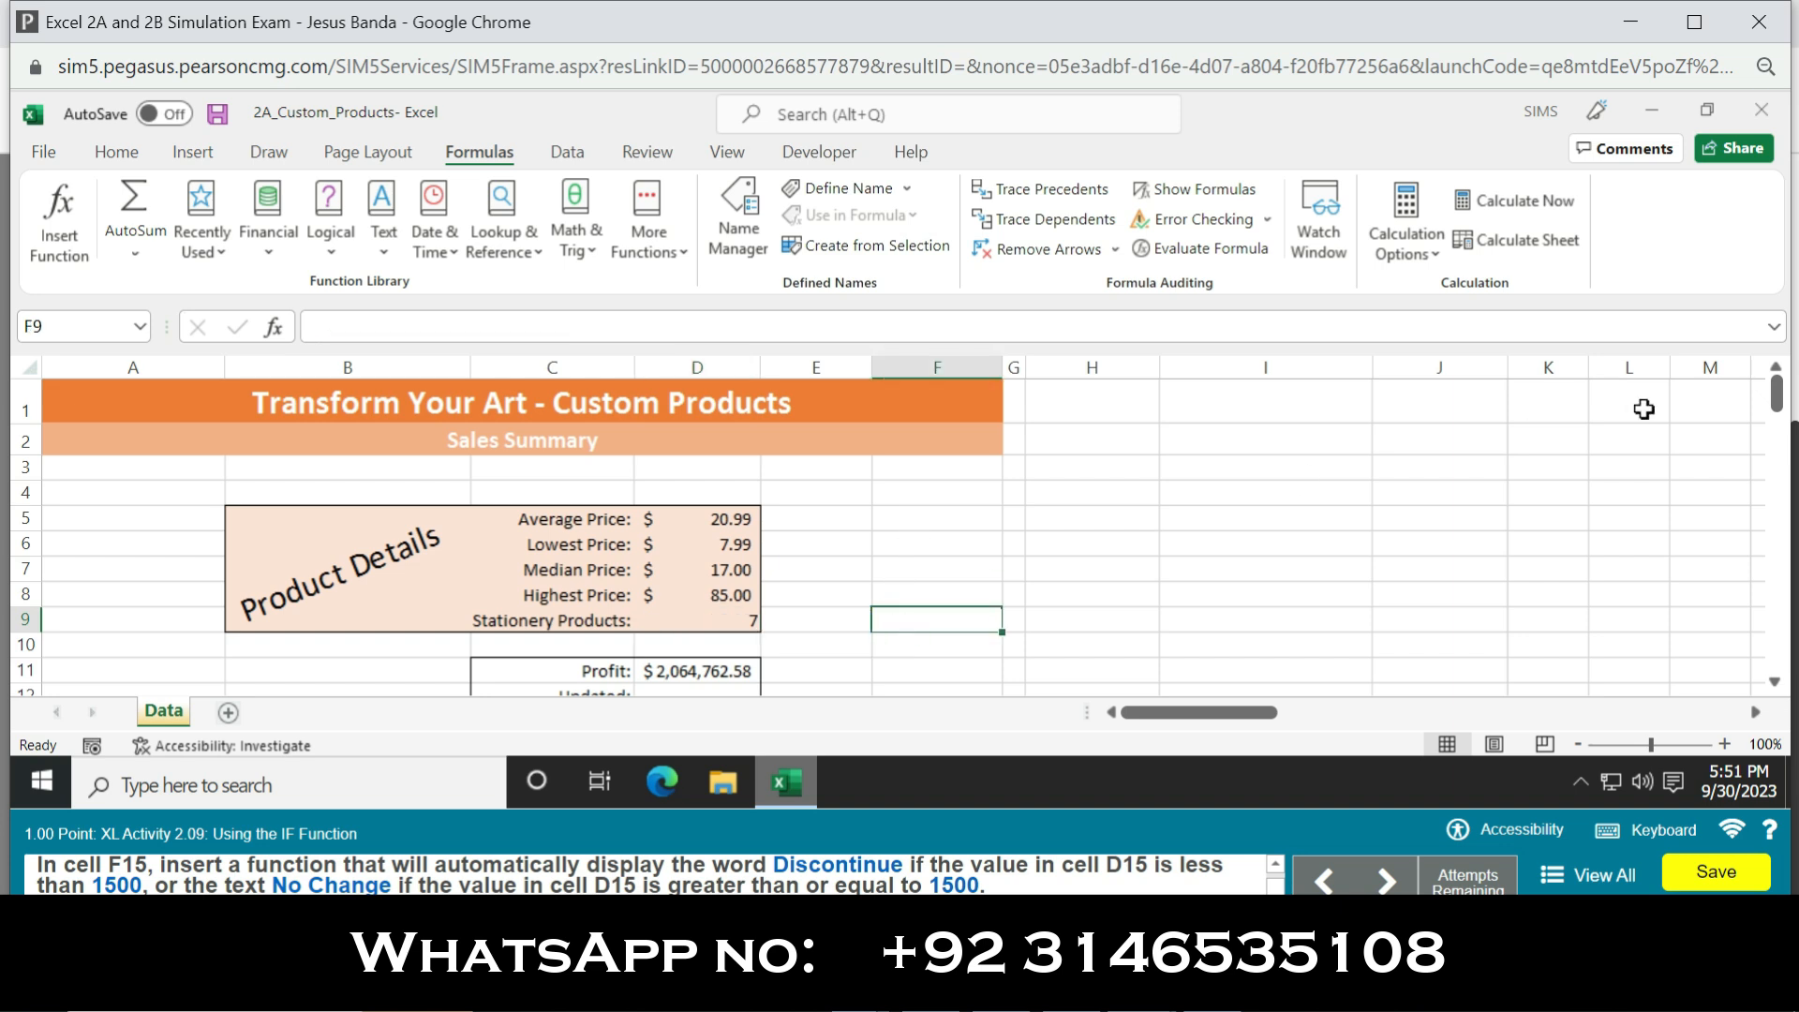
drag(1774, 413, 1774, 466)
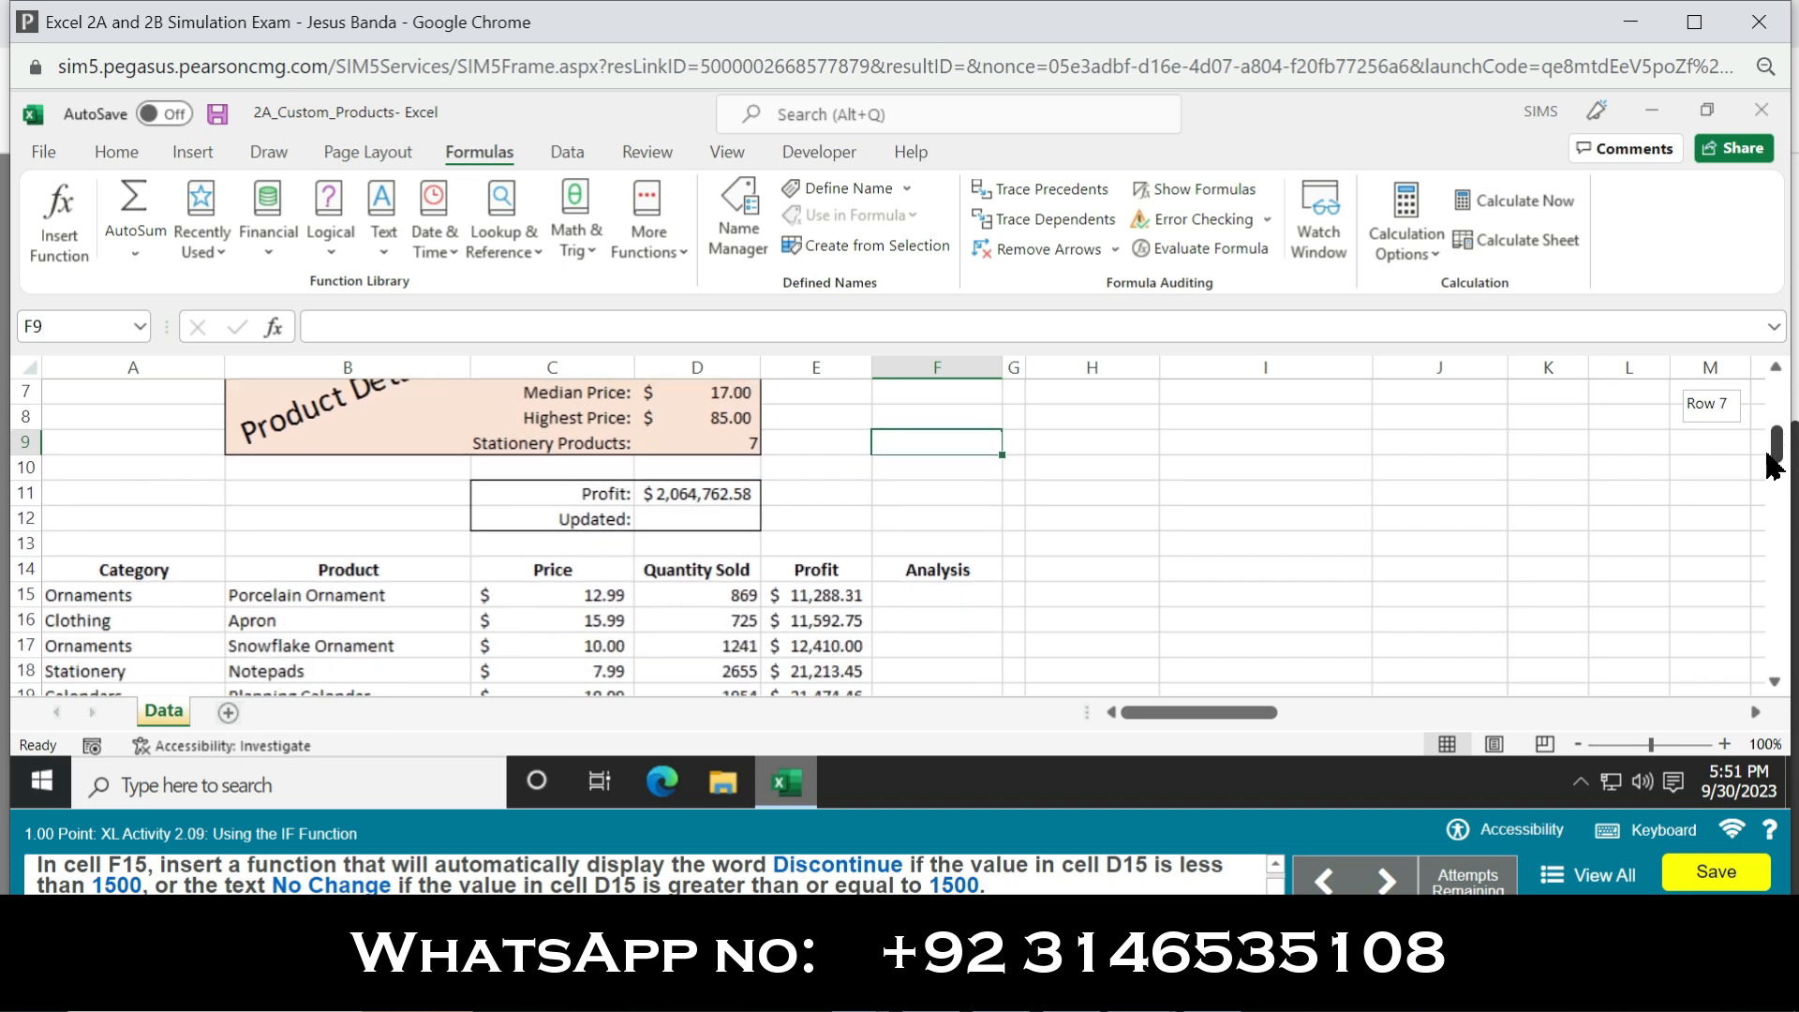
click(939, 594)
text(=)
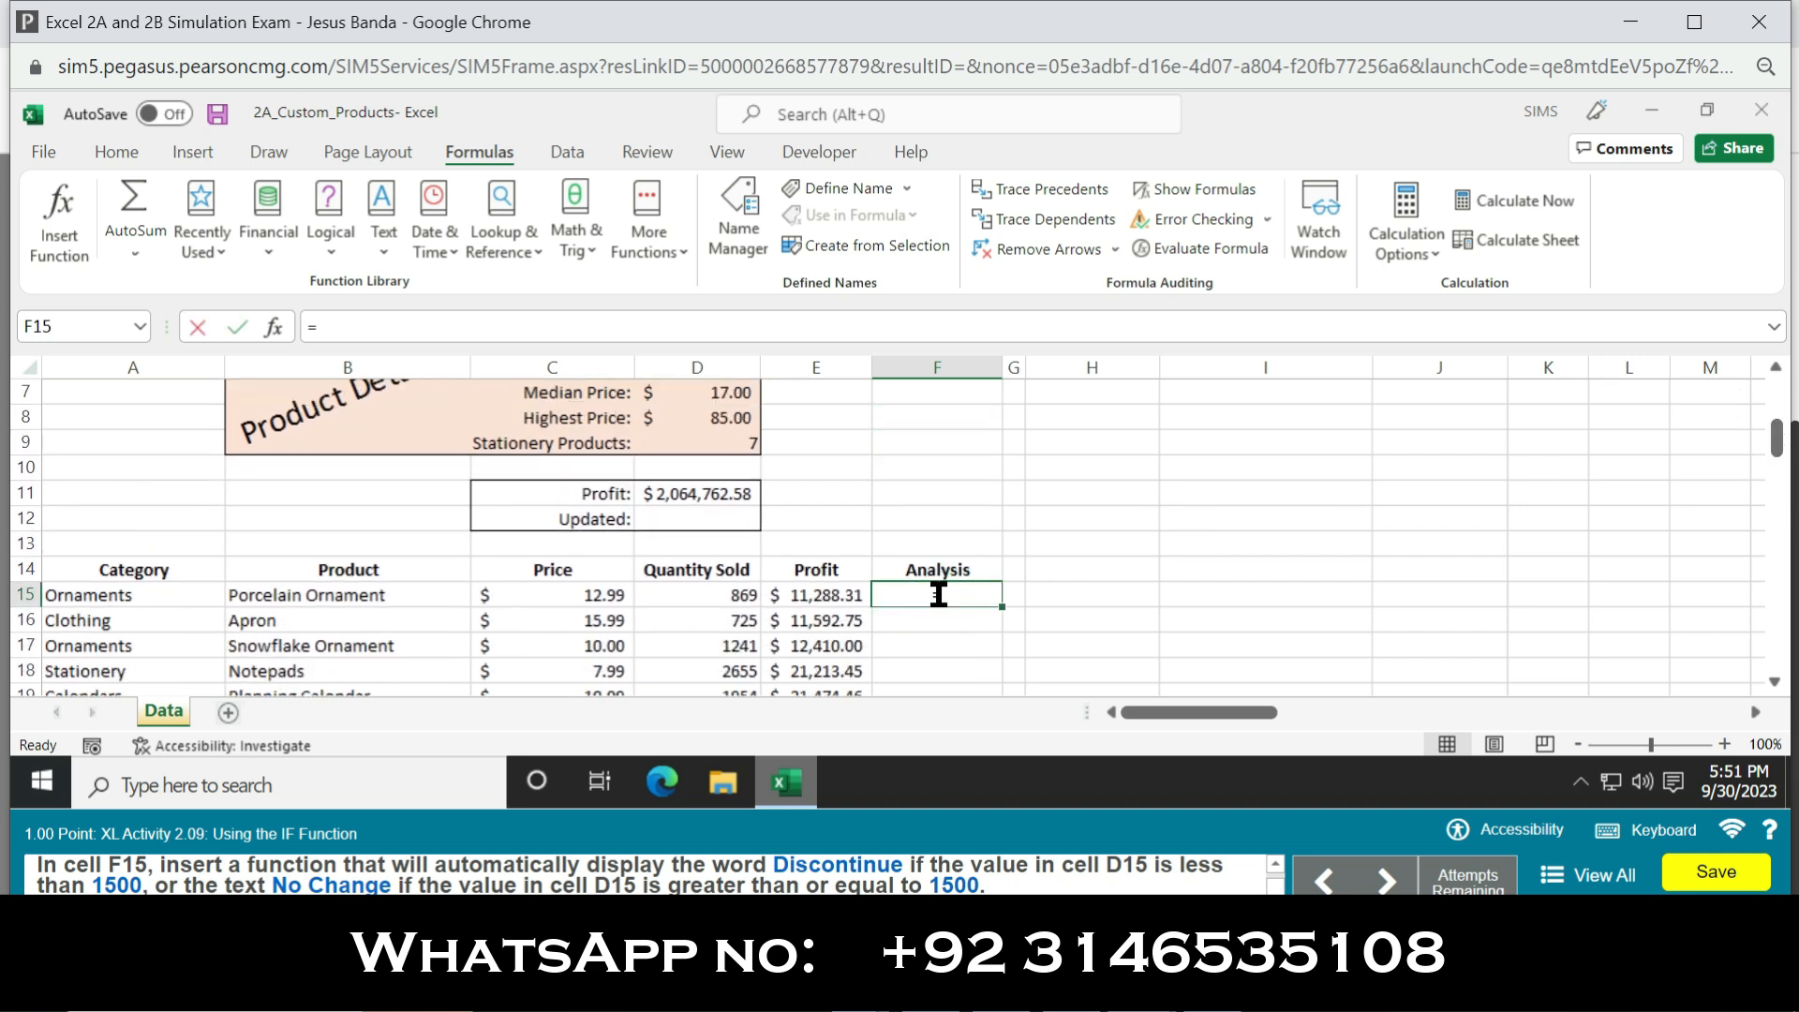
text(if)
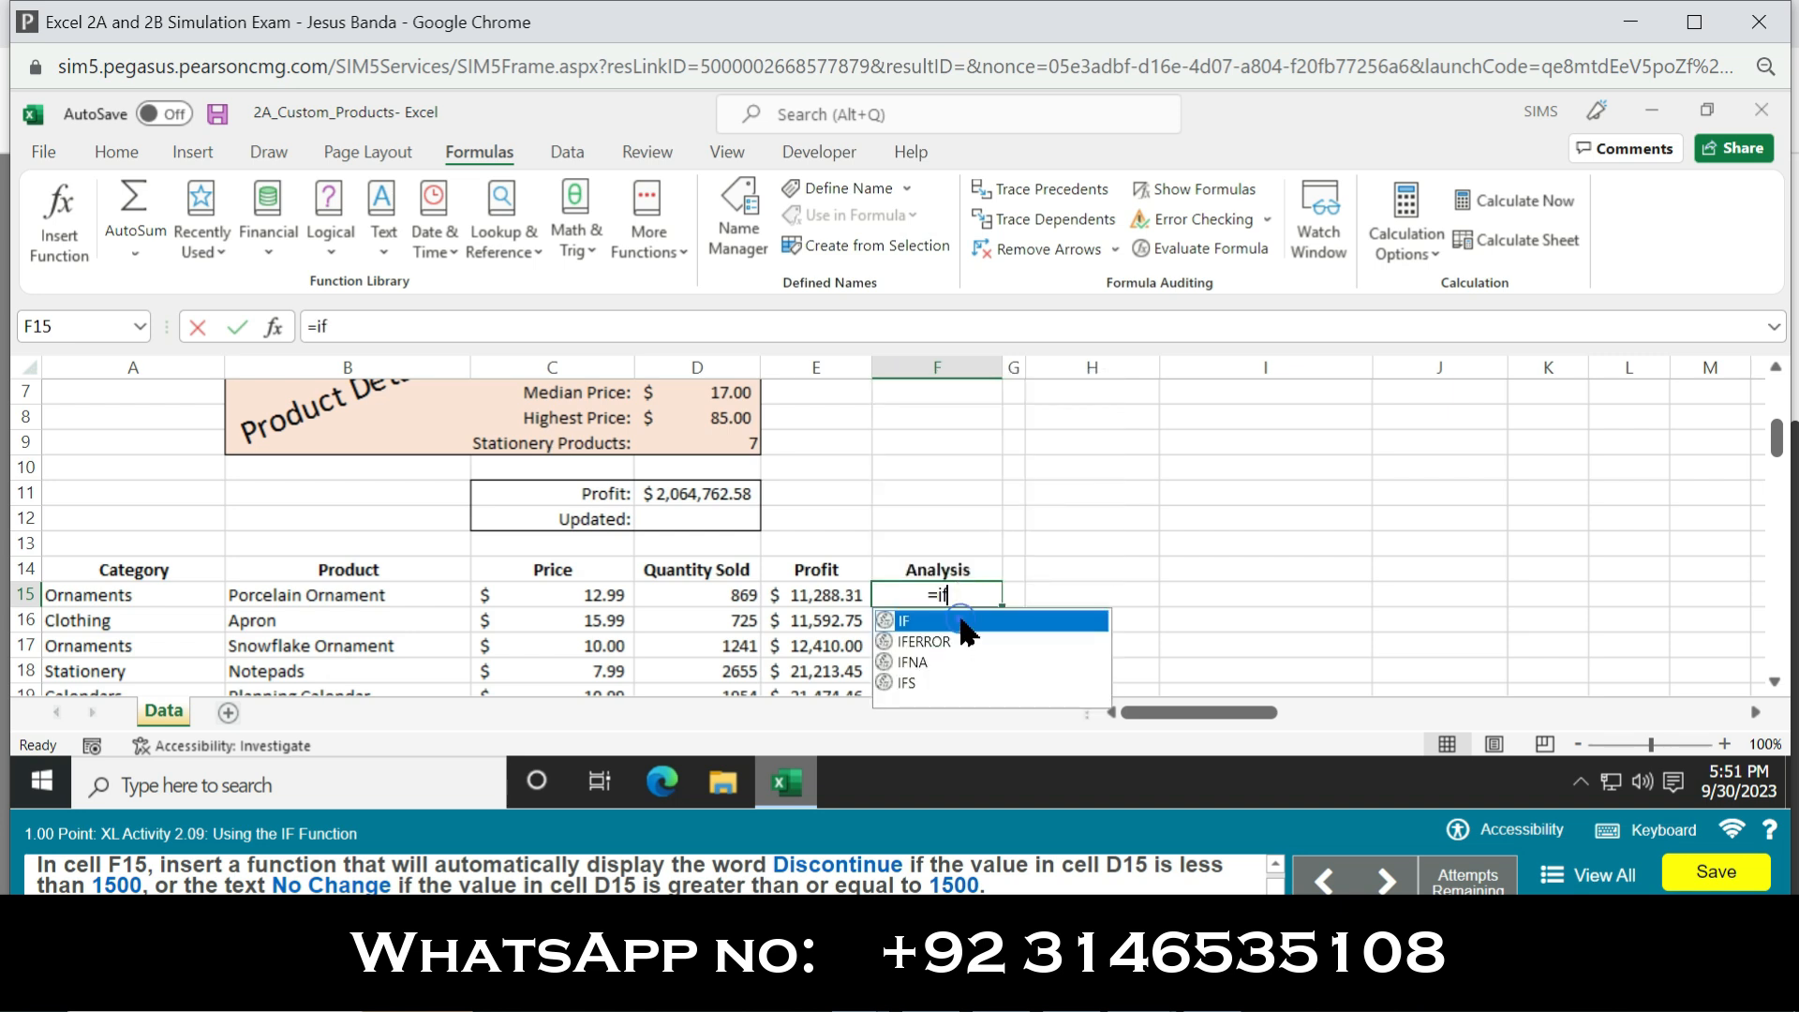
double_click(963, 622)
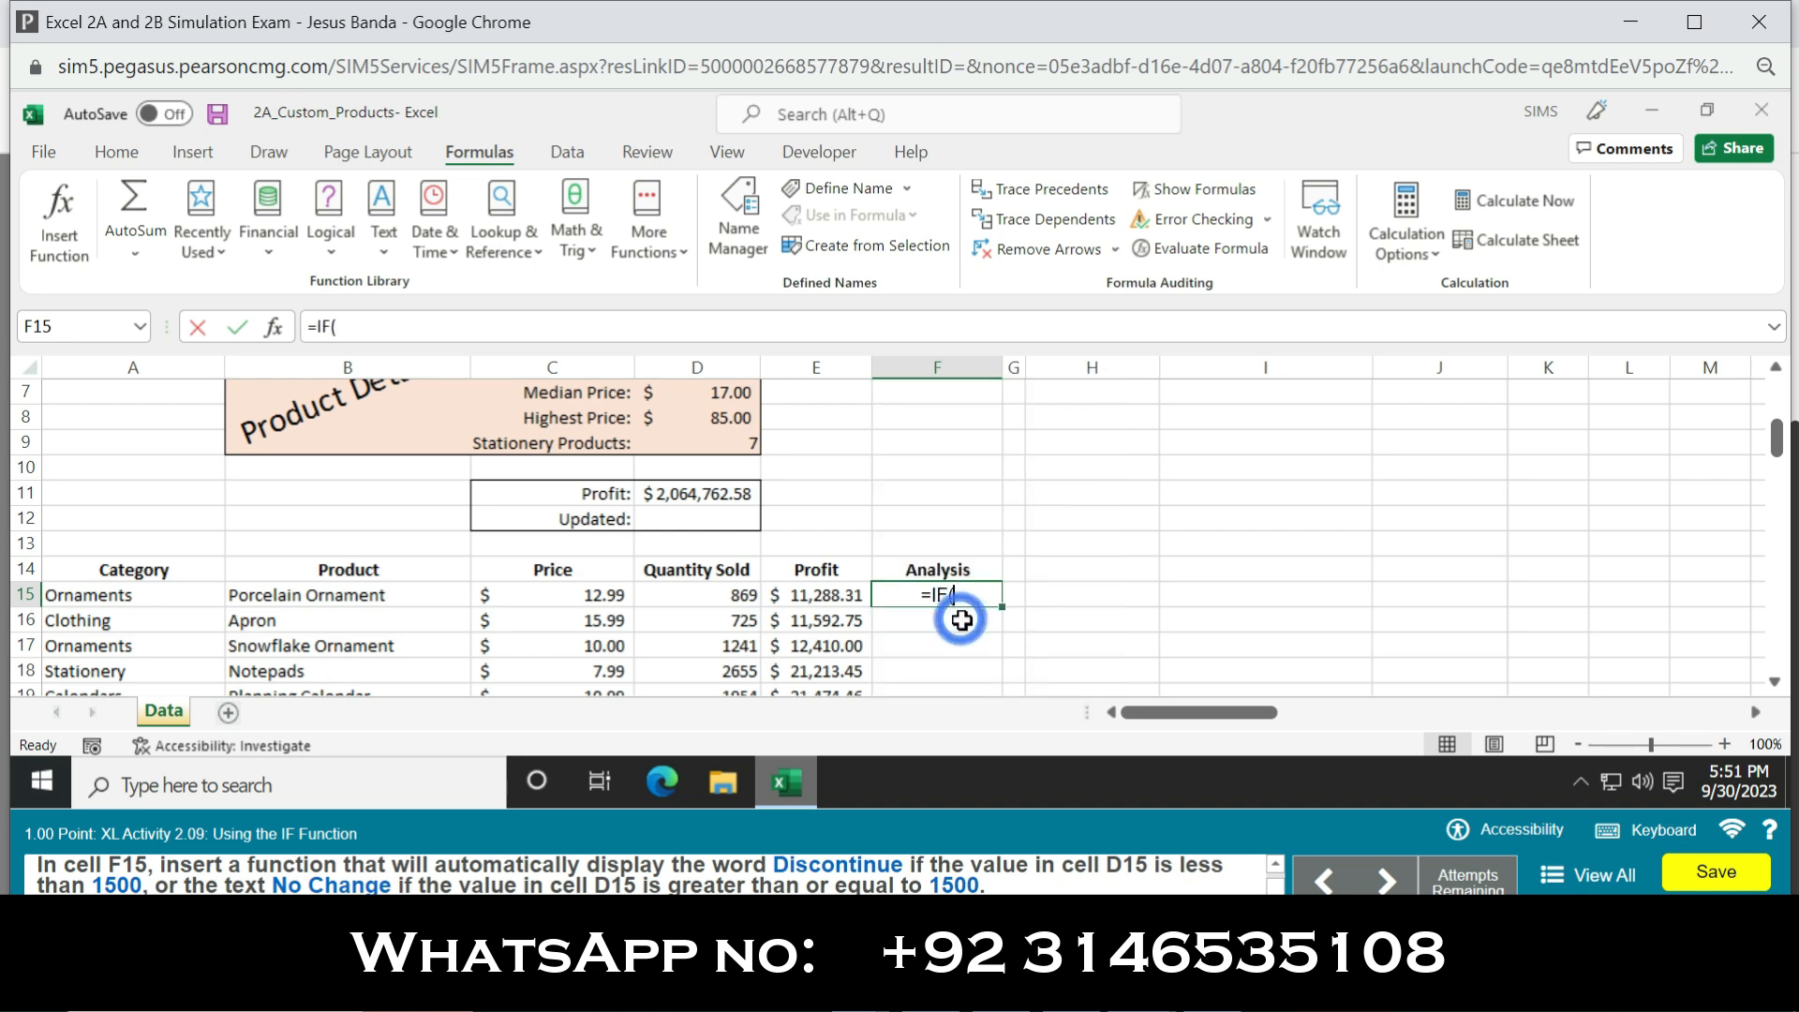
click(276, 328)
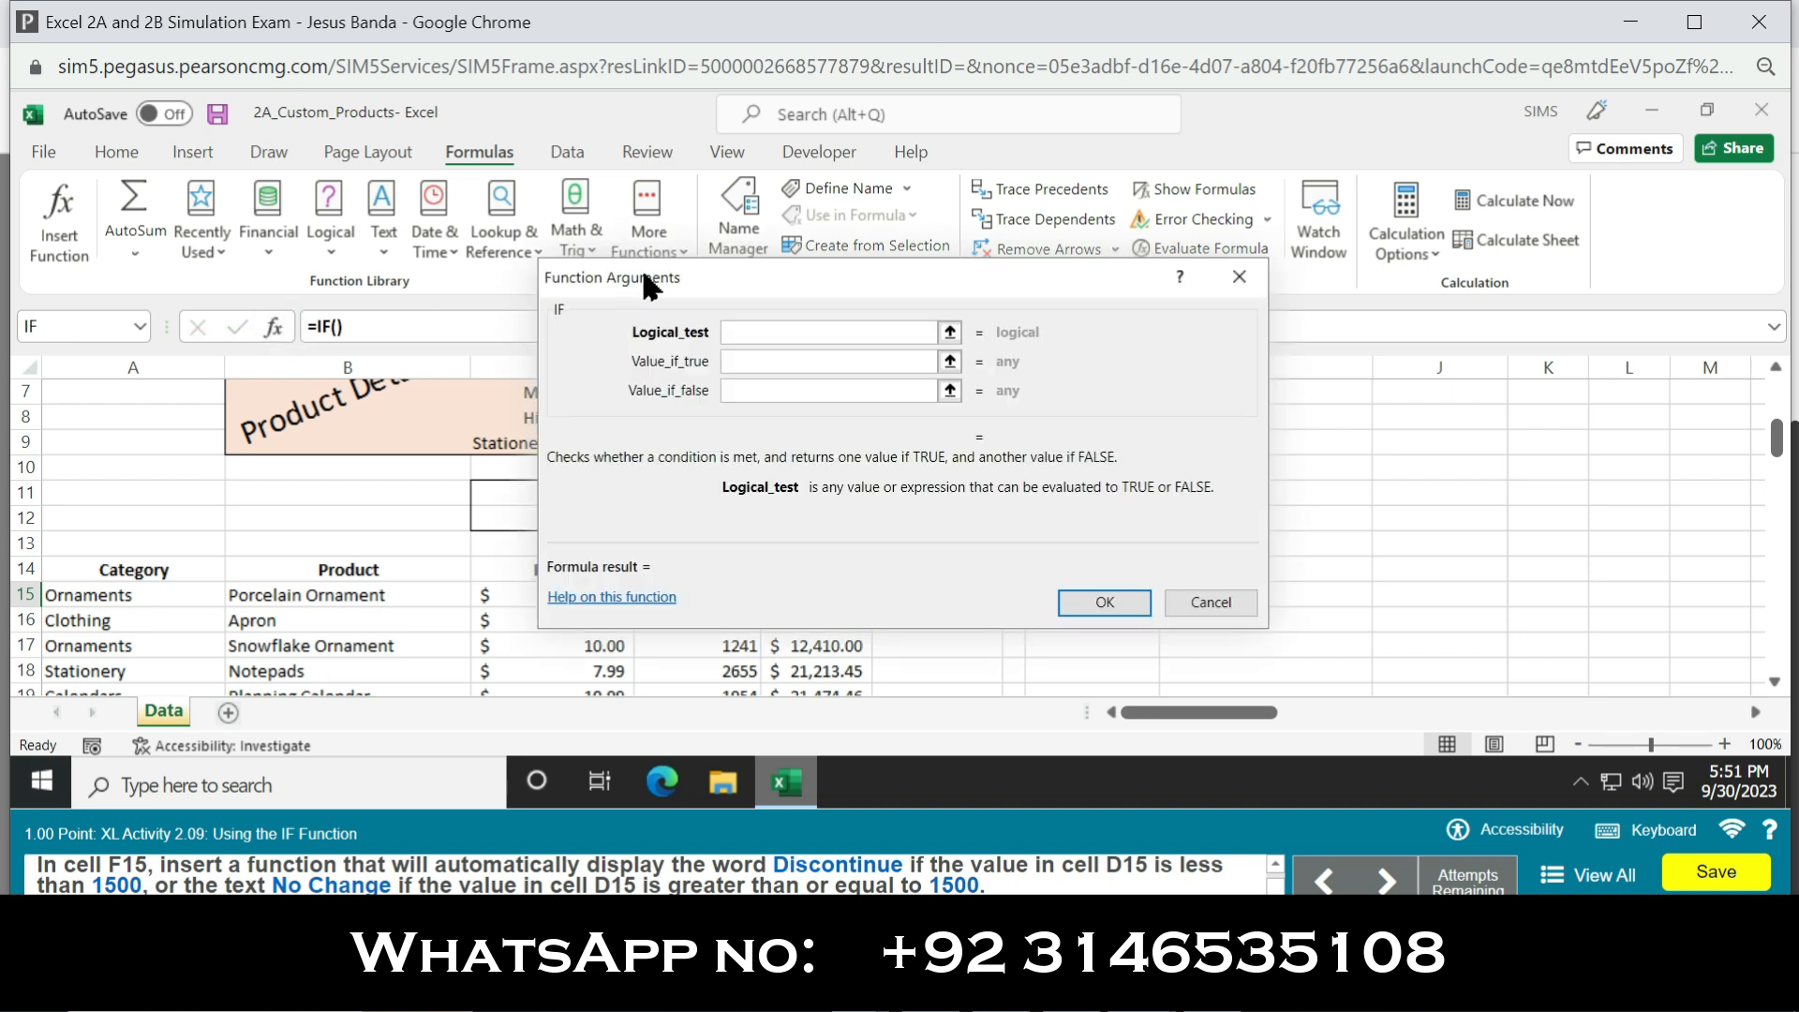
Complete the IF function with test D15<1500, true value Discontinue and false value No Change, and fill it from F15 down to F44.
drag(653, 285, 974, 256)
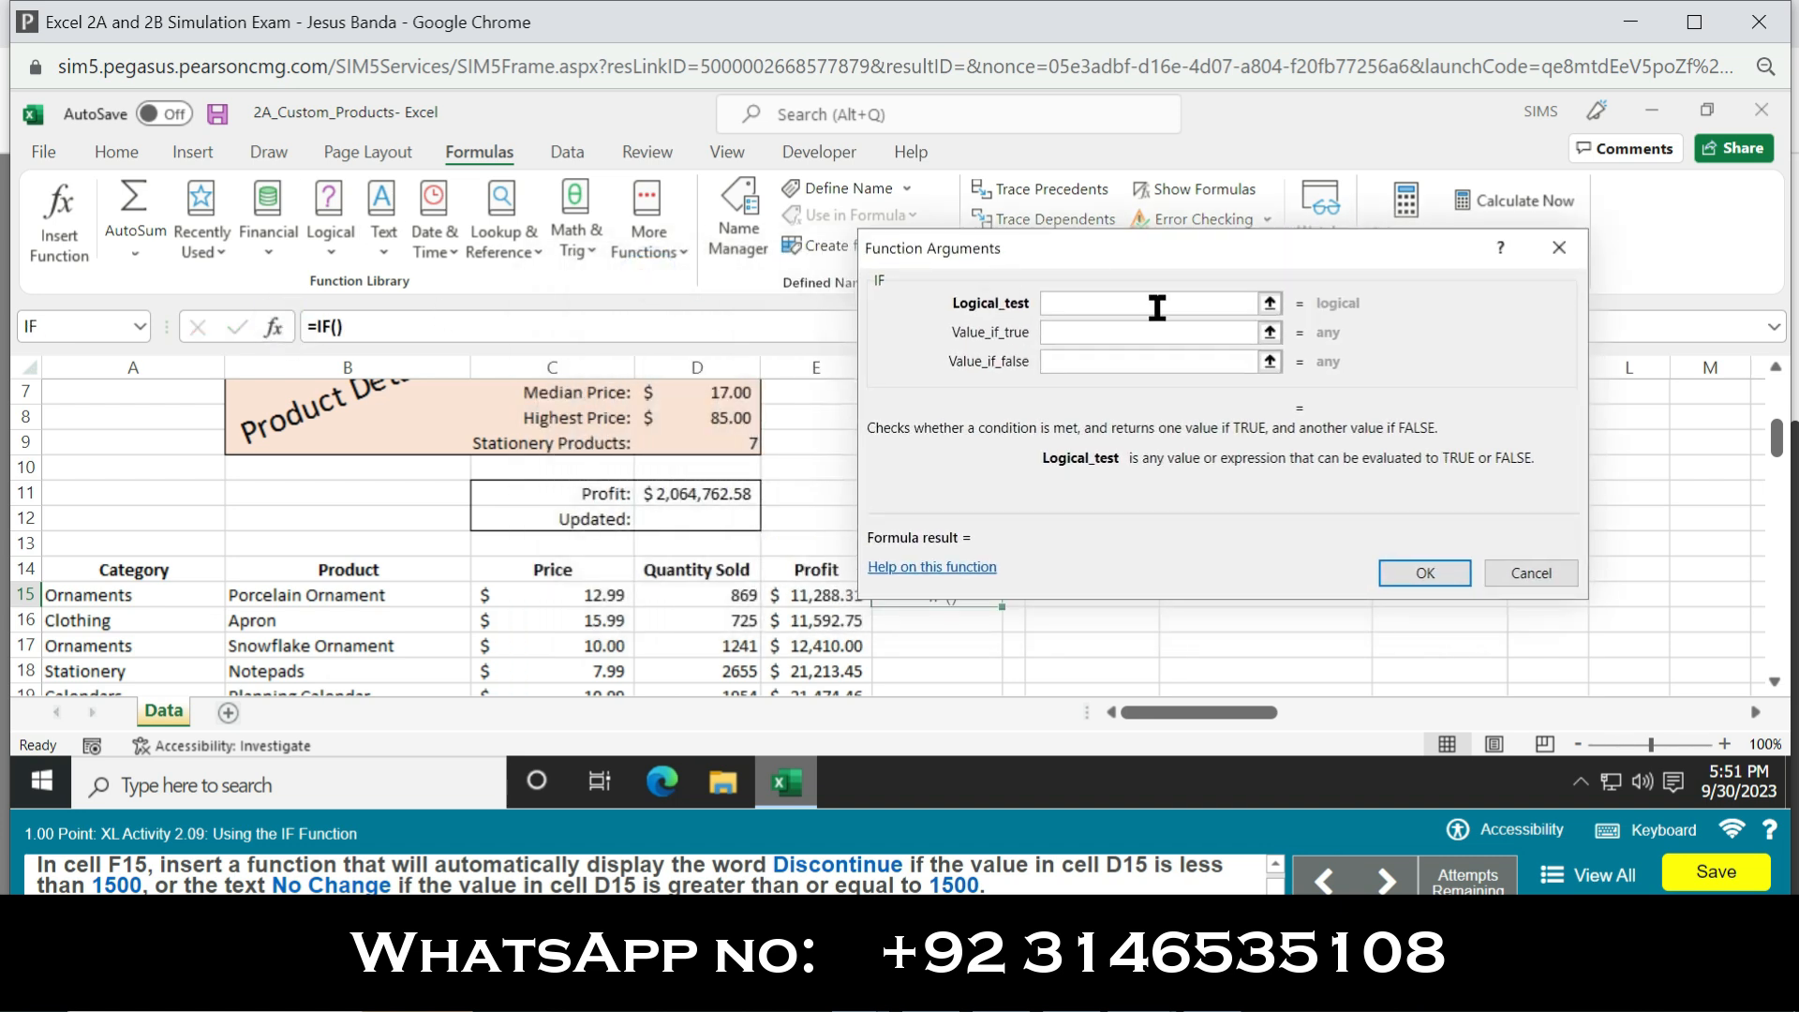
click(1155, 305)
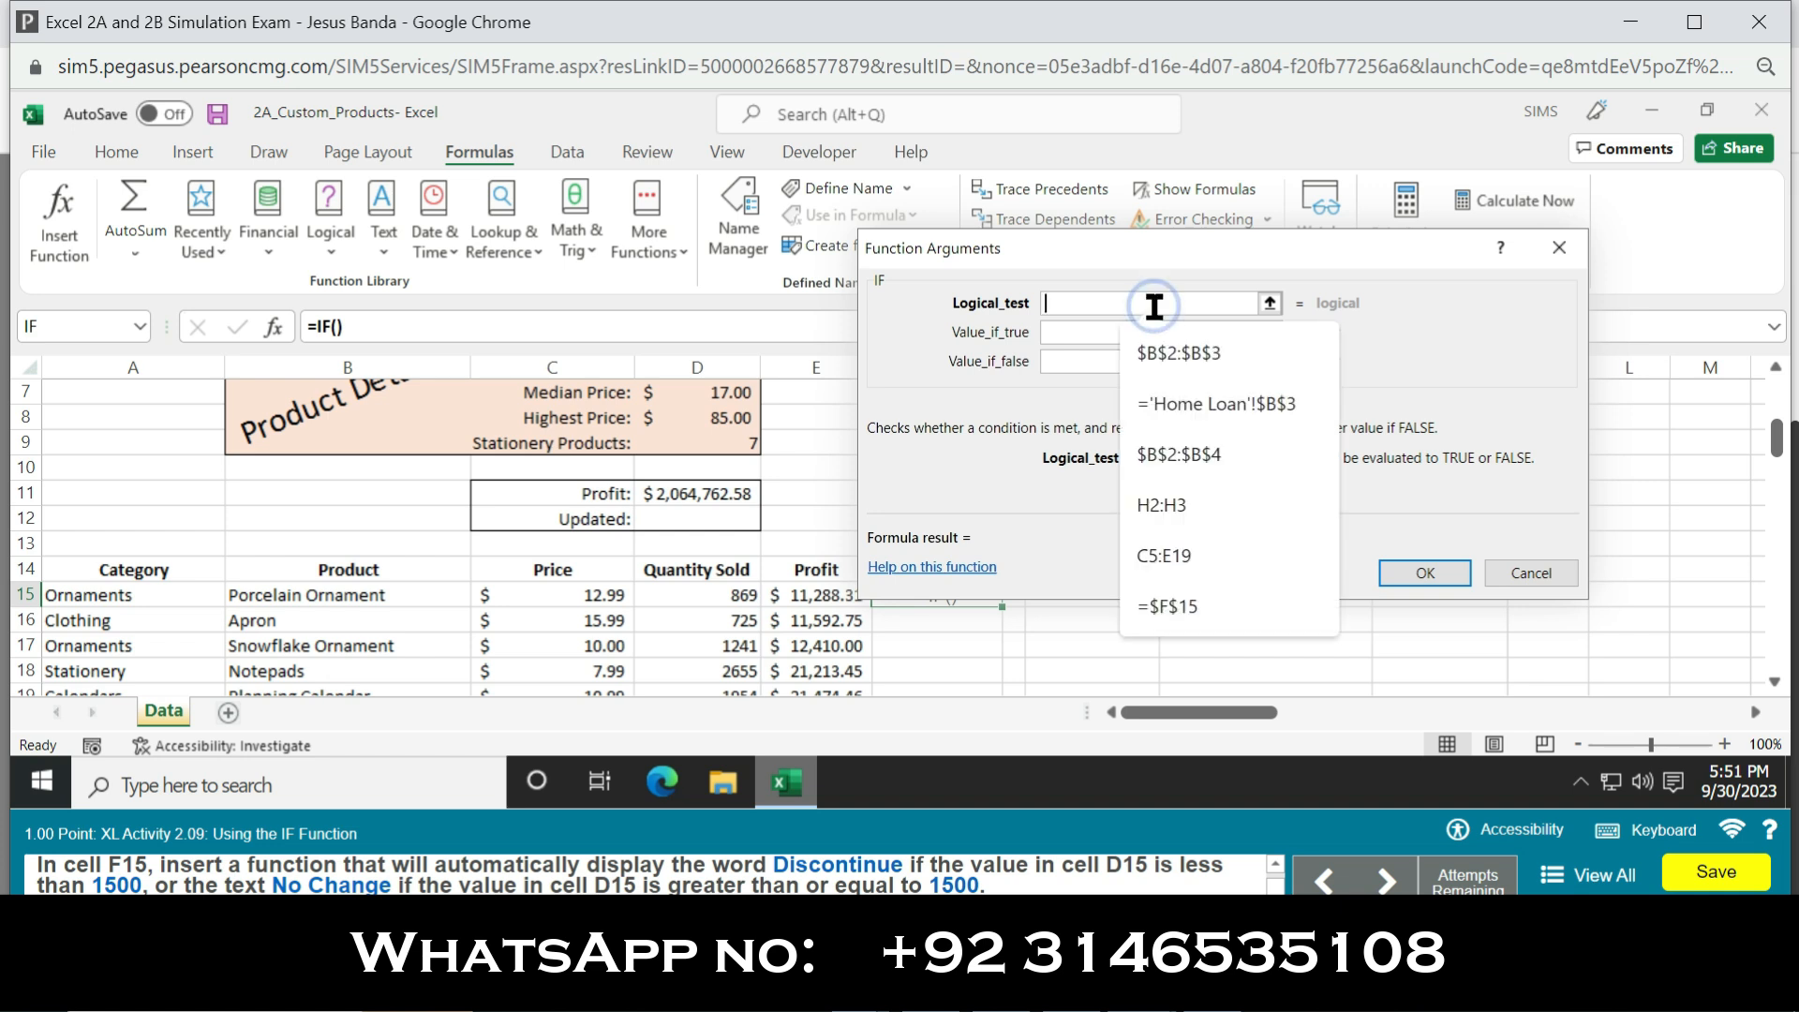
text(D1)
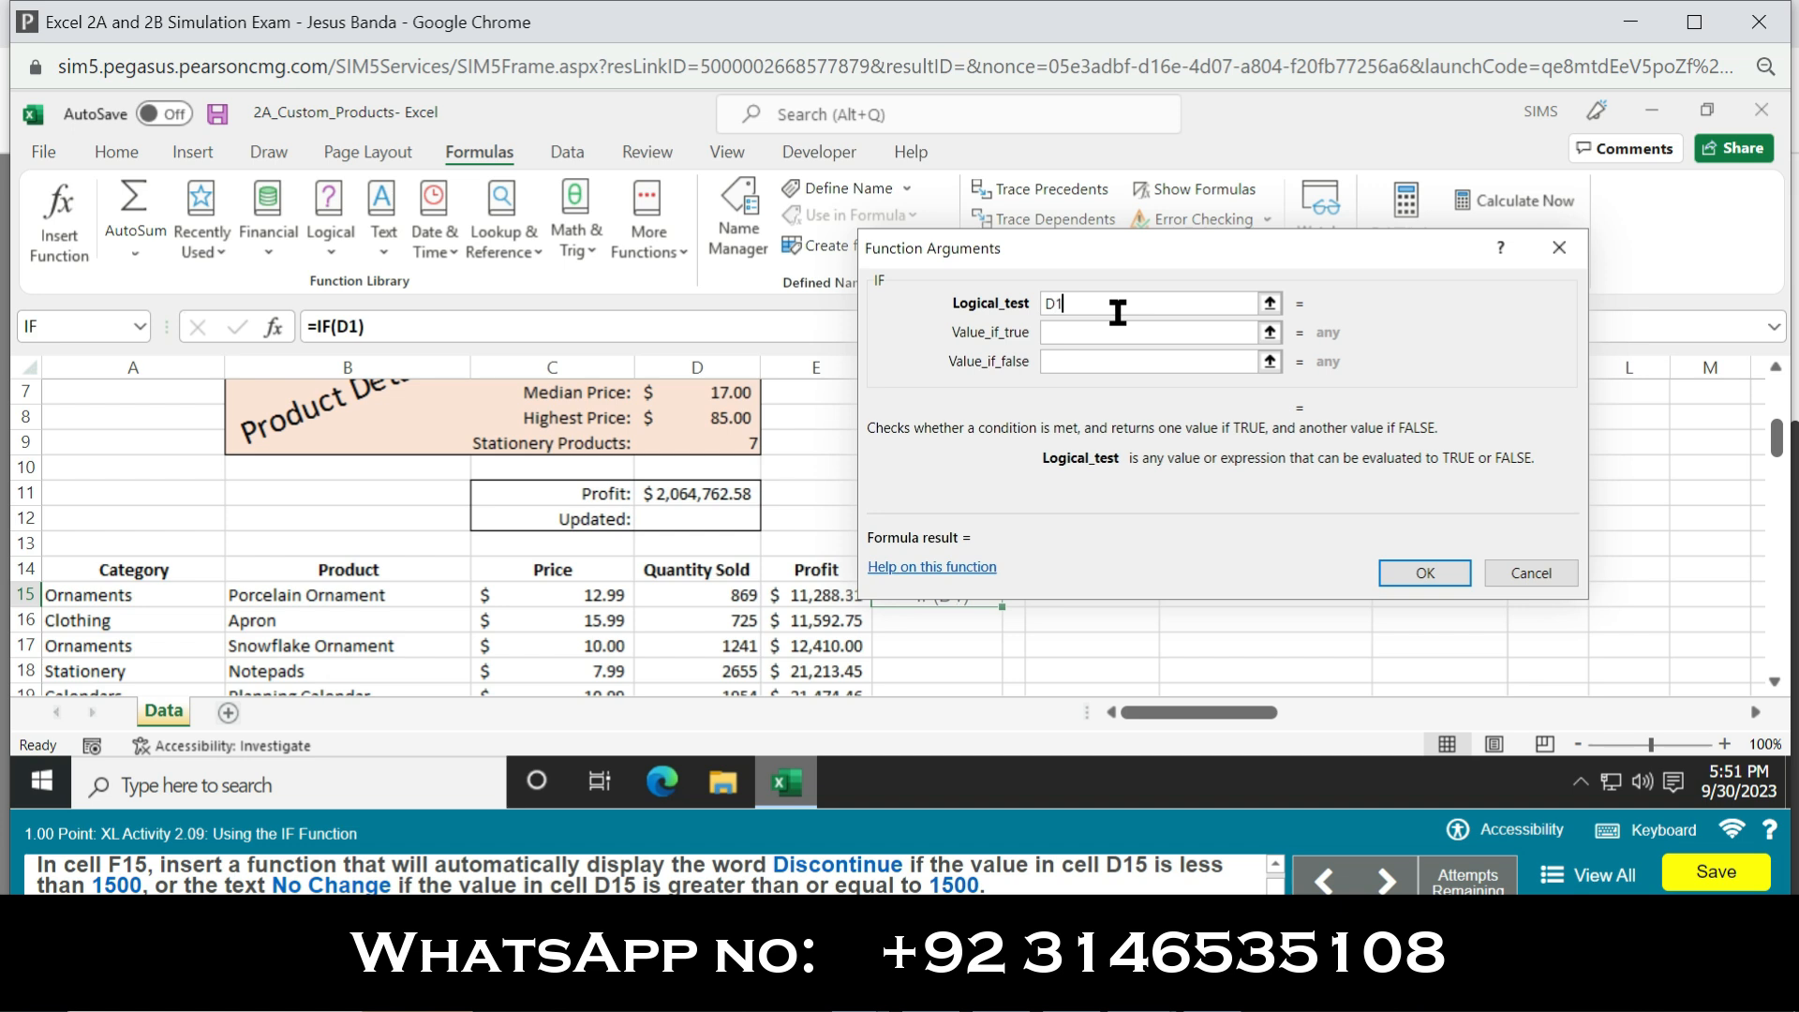
text(5<1500)
key(Tab)
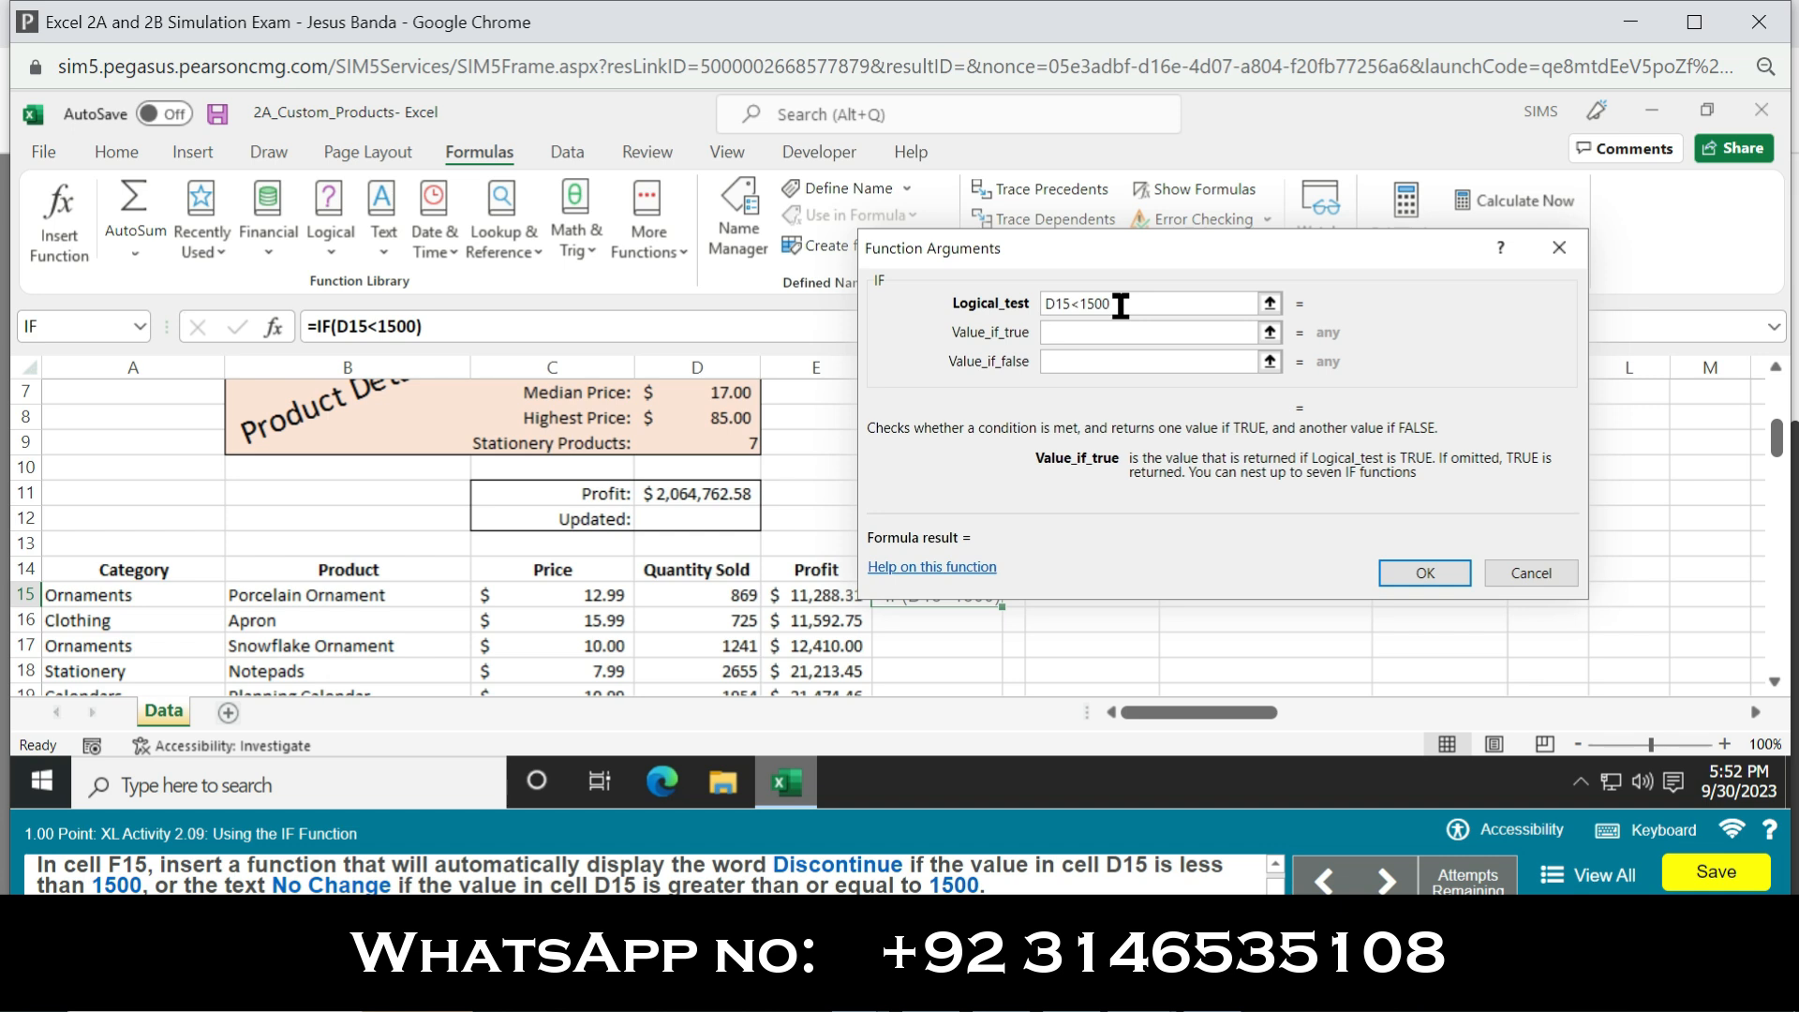
text(Discontinue)
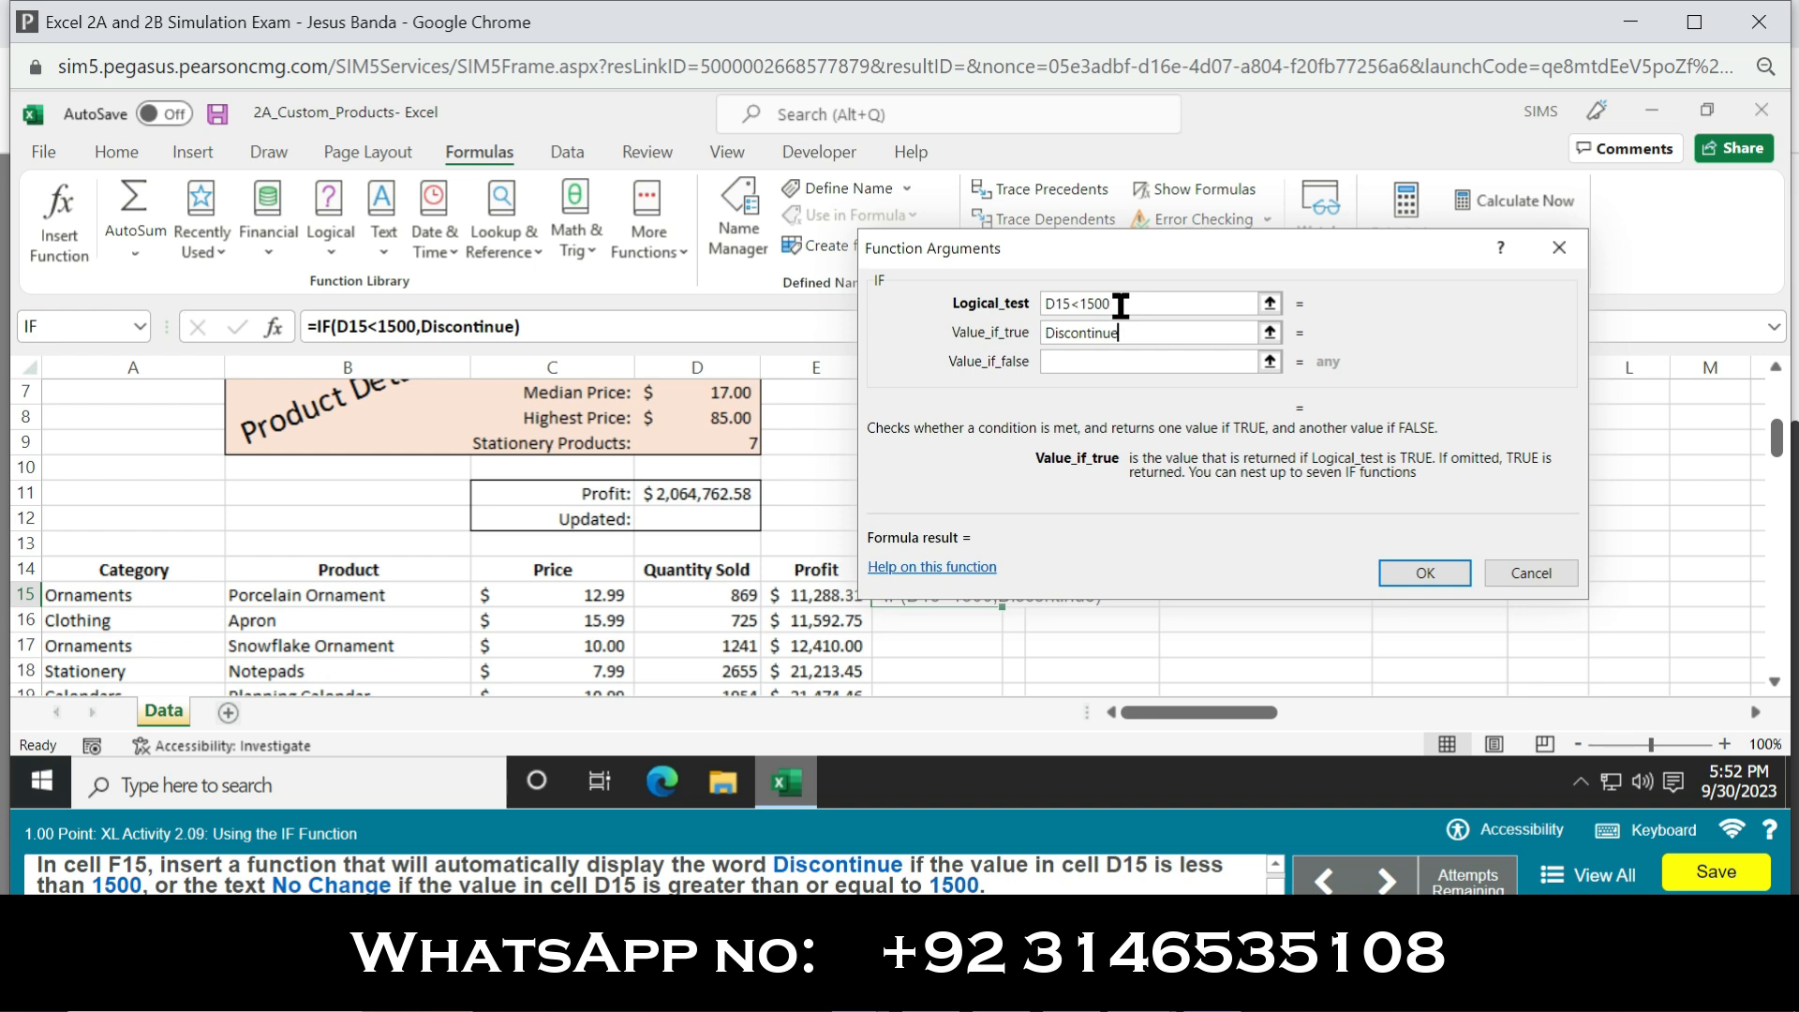
key(Tab)
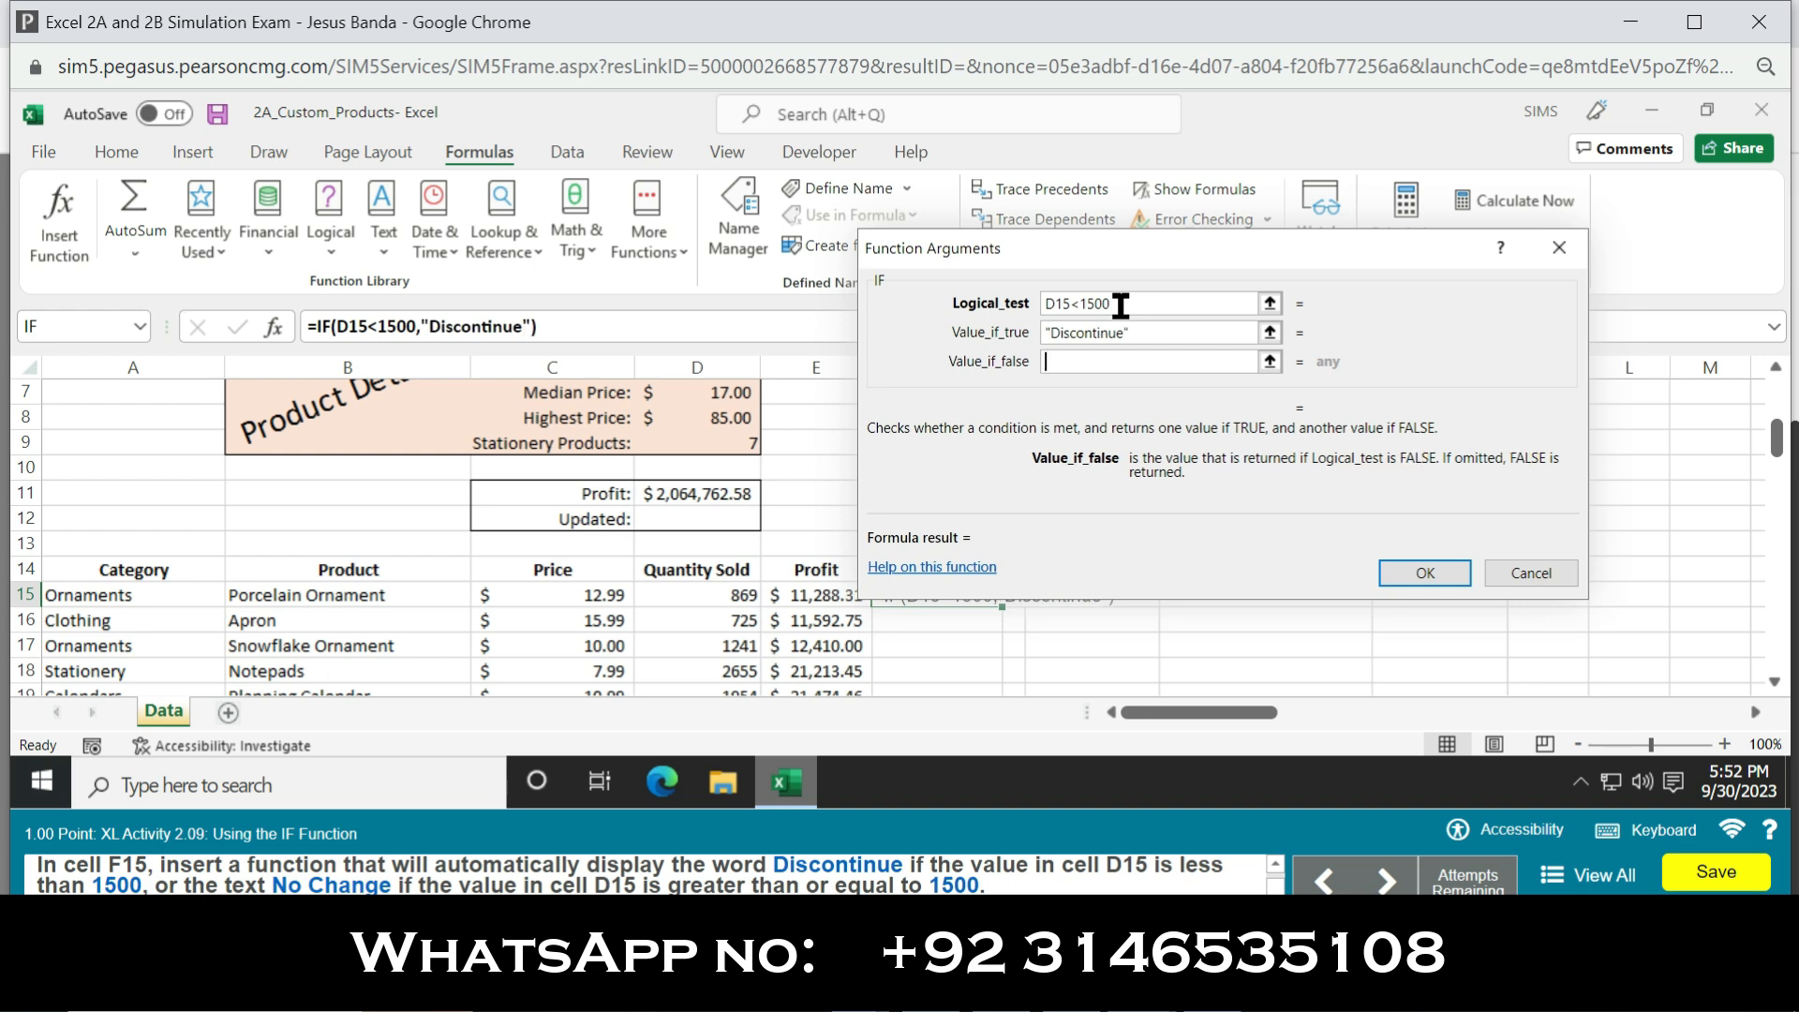
text(No Change)
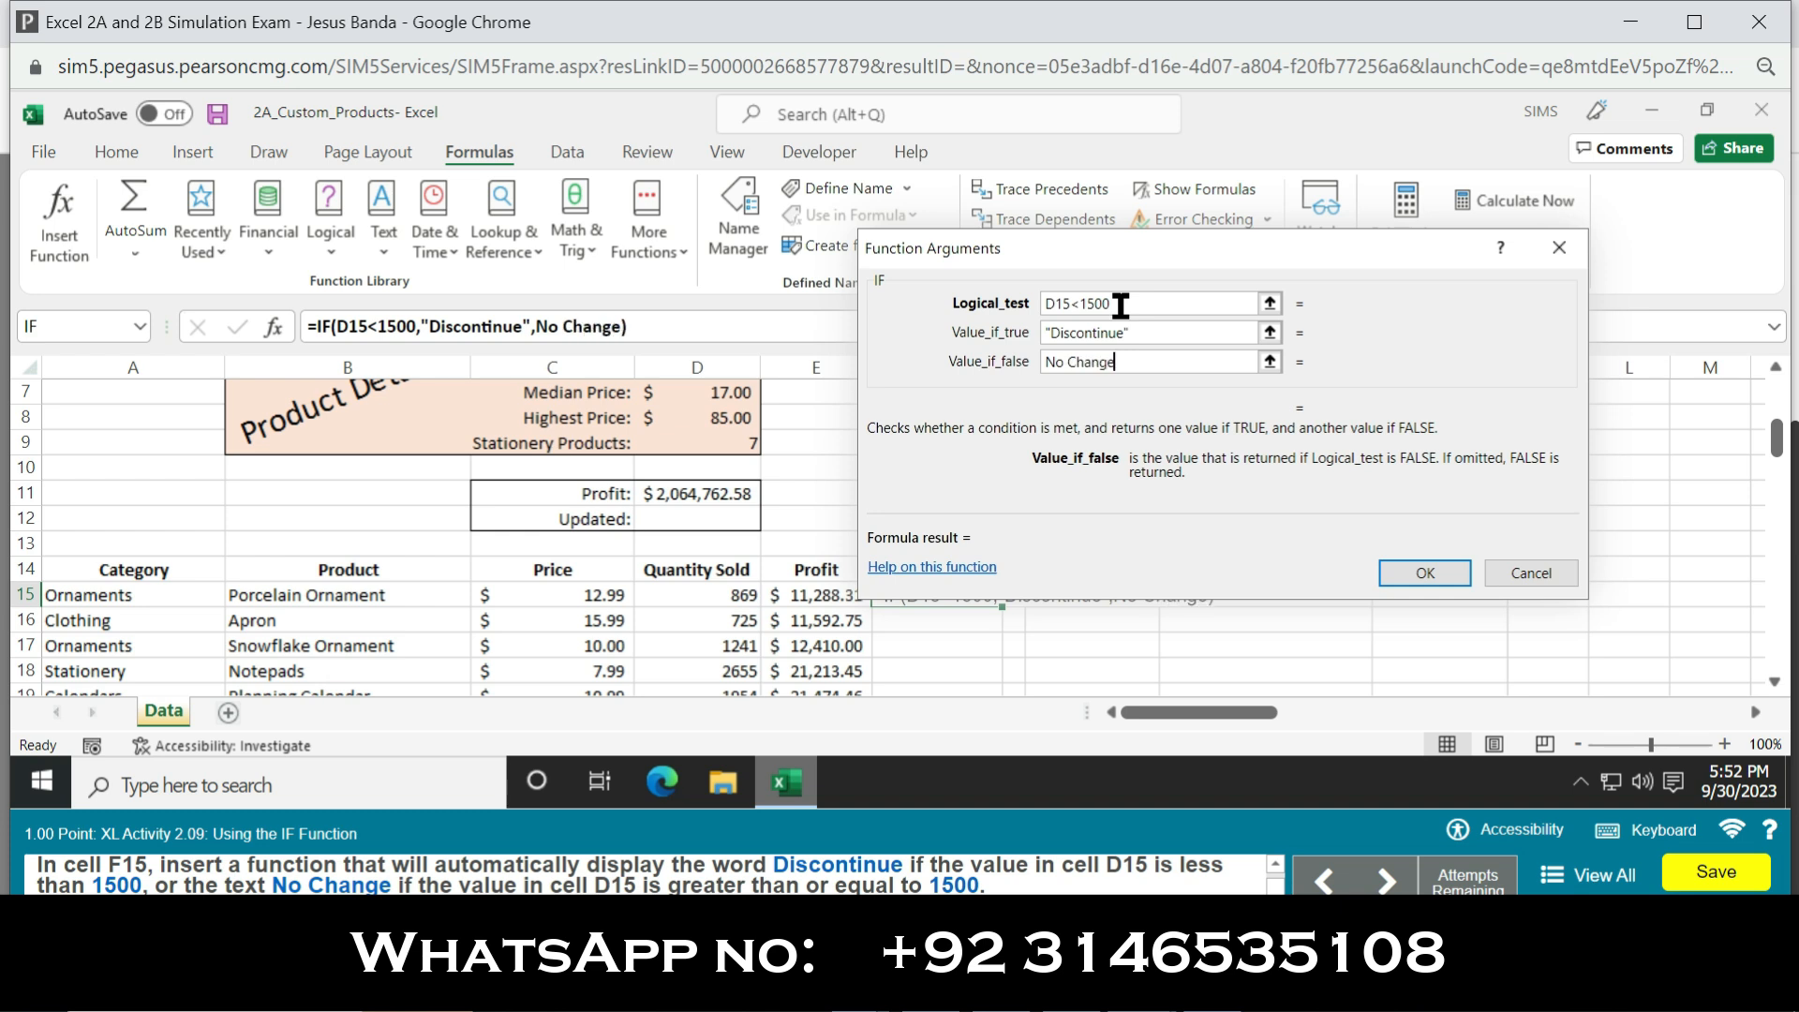
click(1428, 571)
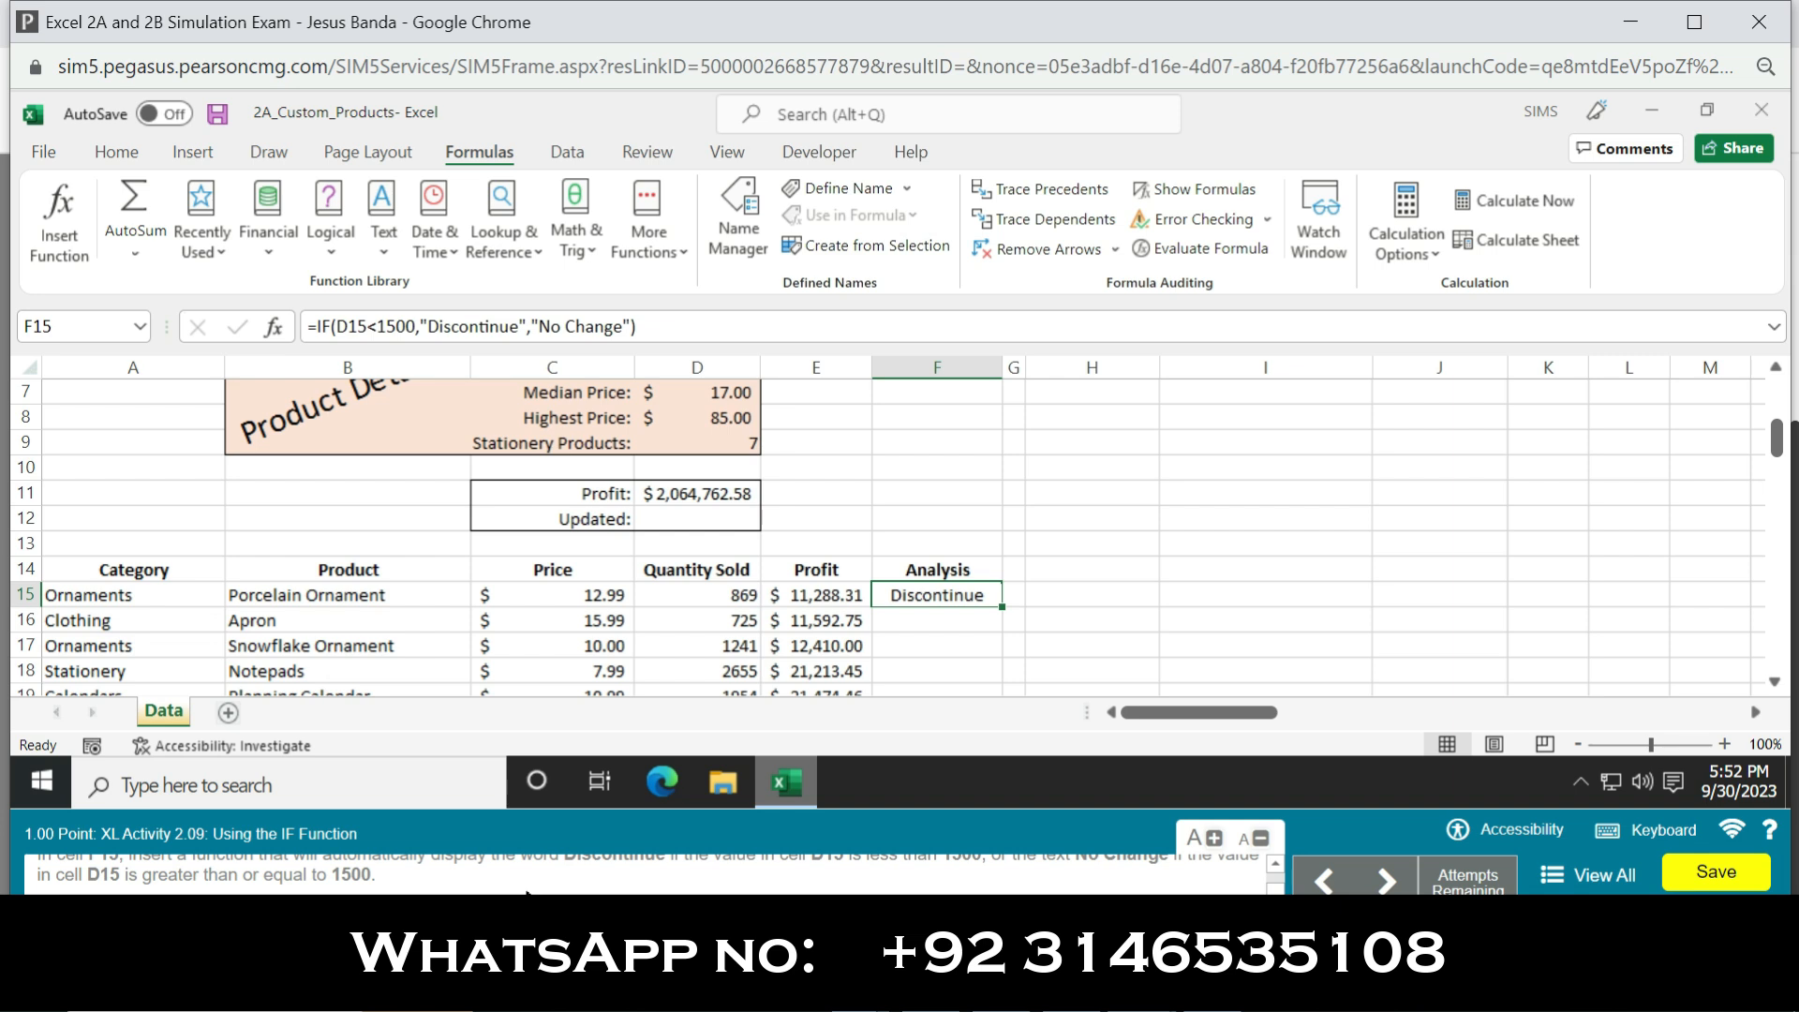
mouse_move(1005, 607)
mouse_down()
mouse_move(996, 706)
mouse_move(974, 610)
mouse_up()
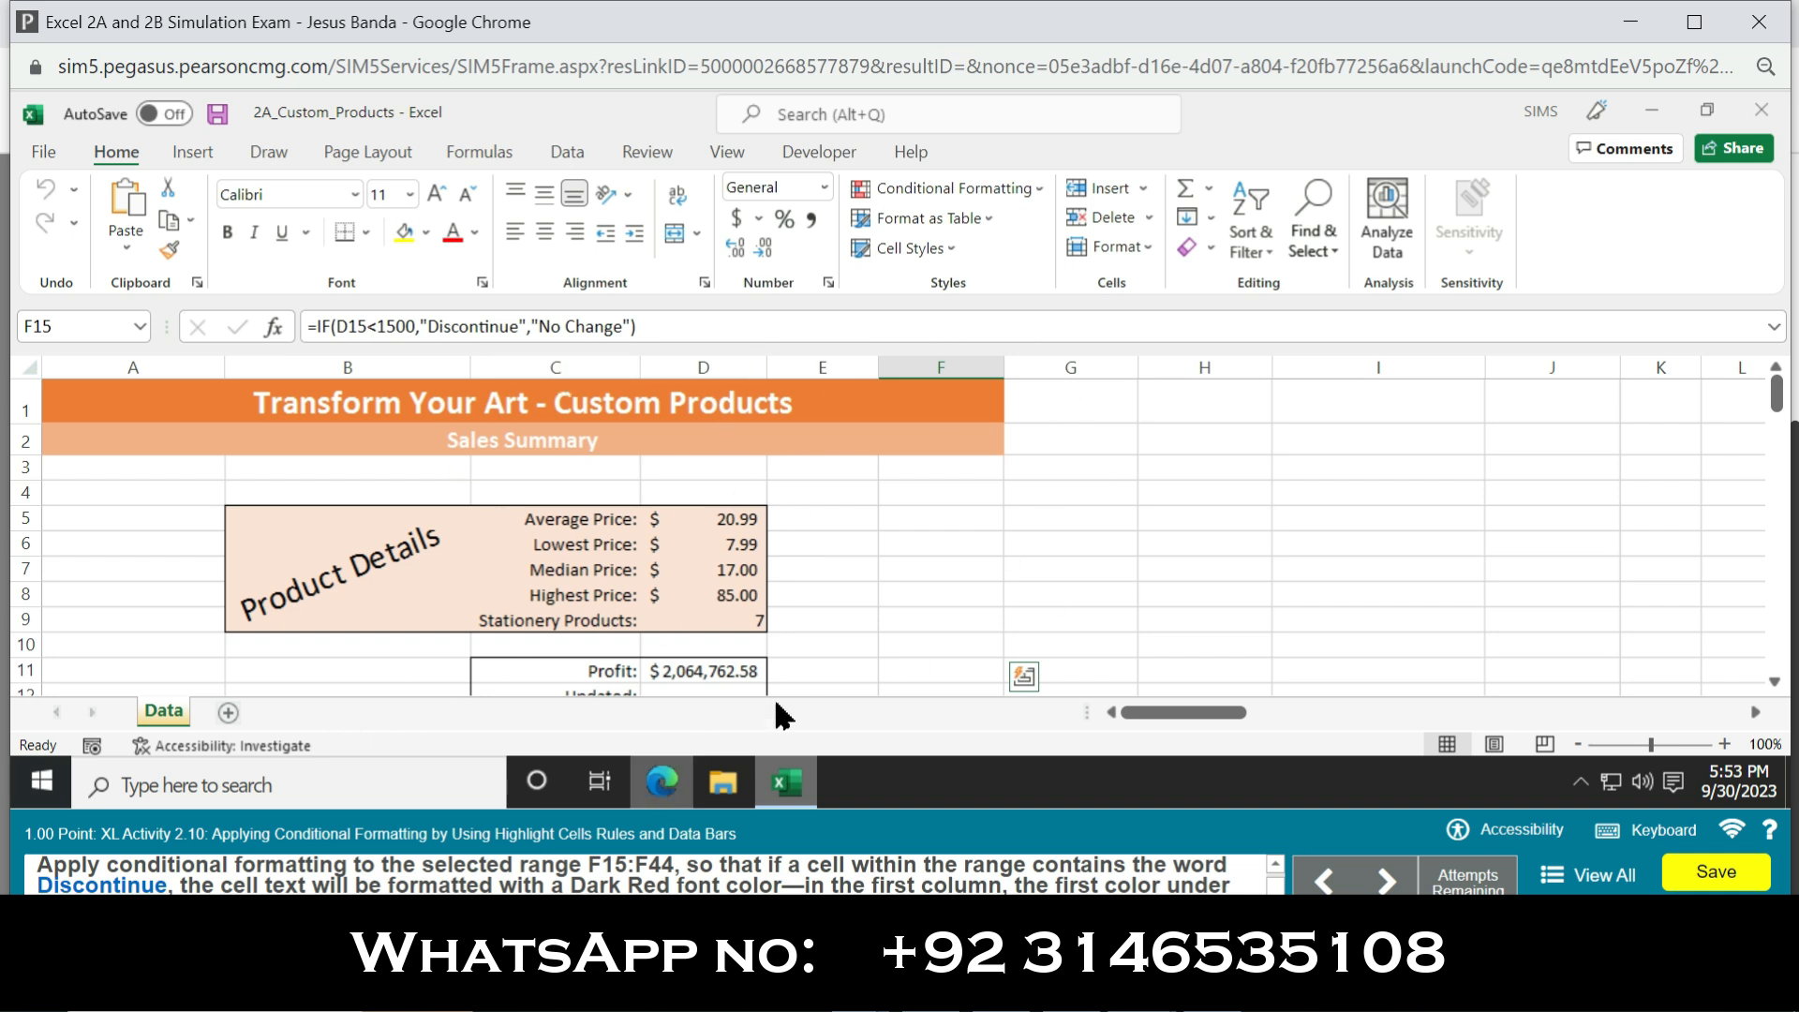
Start a Text That Contains highlight rule on F15:F44 for the Discontinue text in F15, with a custom format.
drag(1777, 394, 1780, 489)
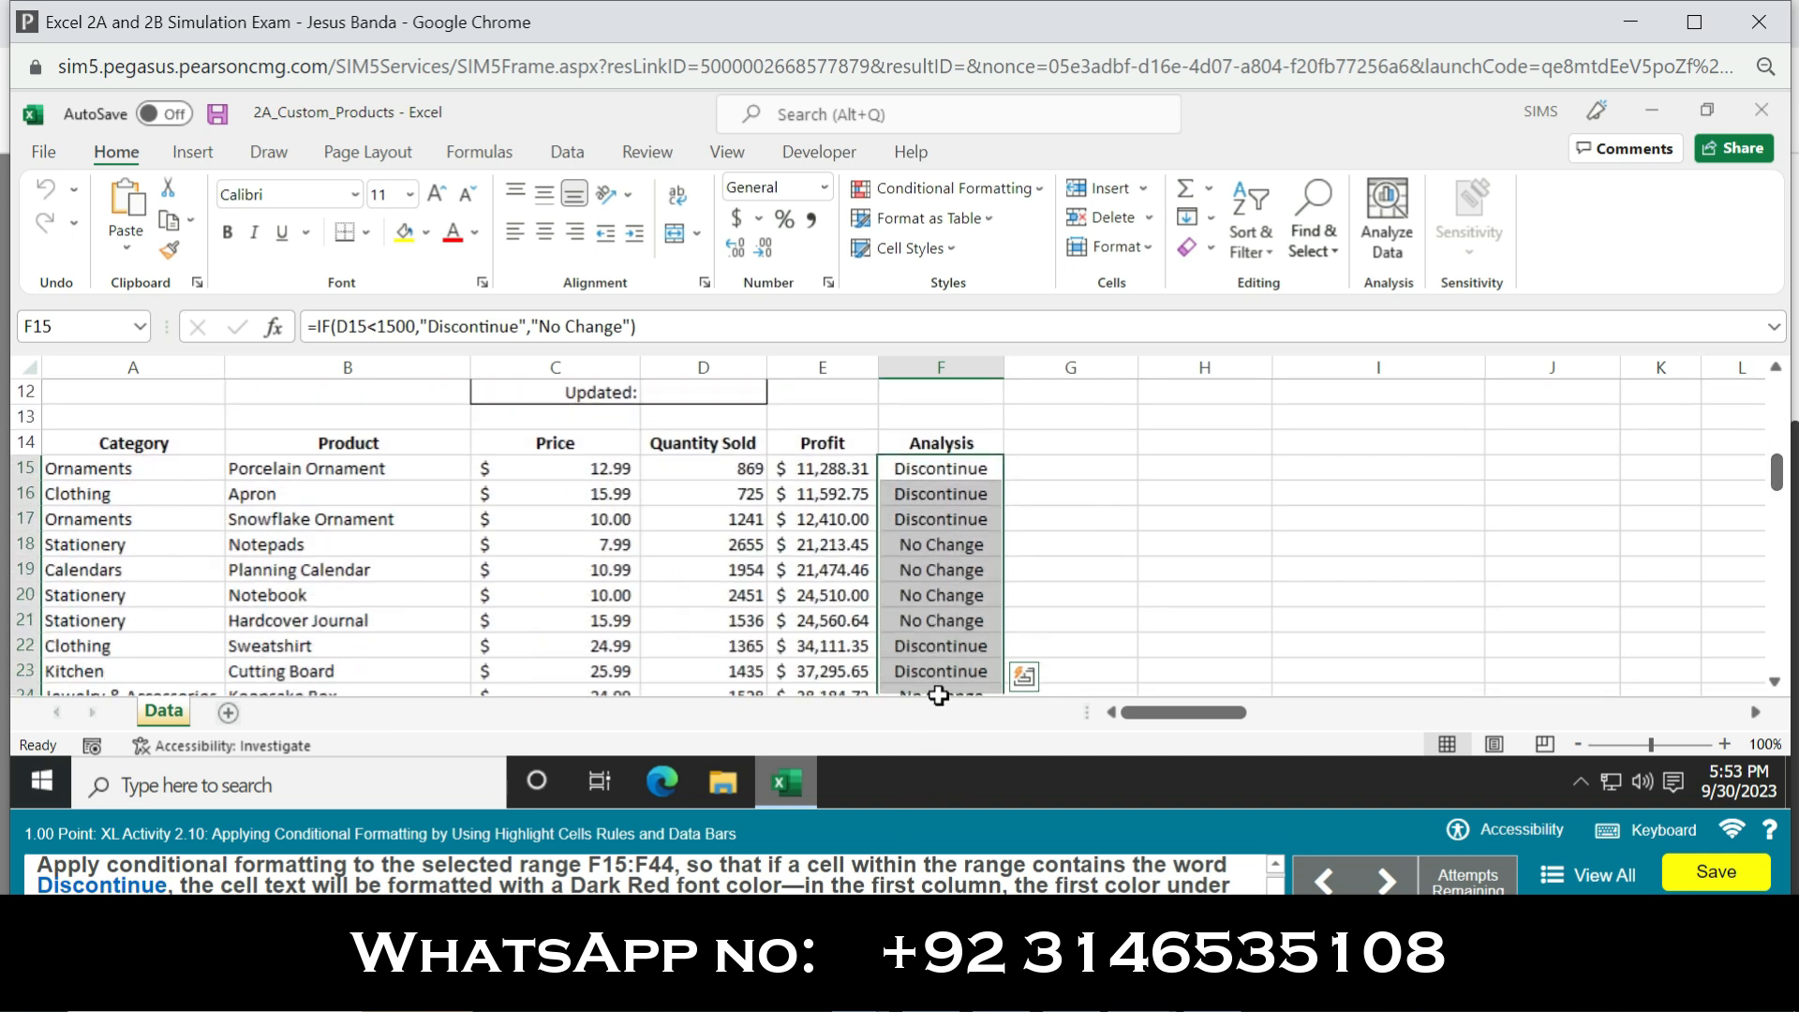
click(1034, 189)
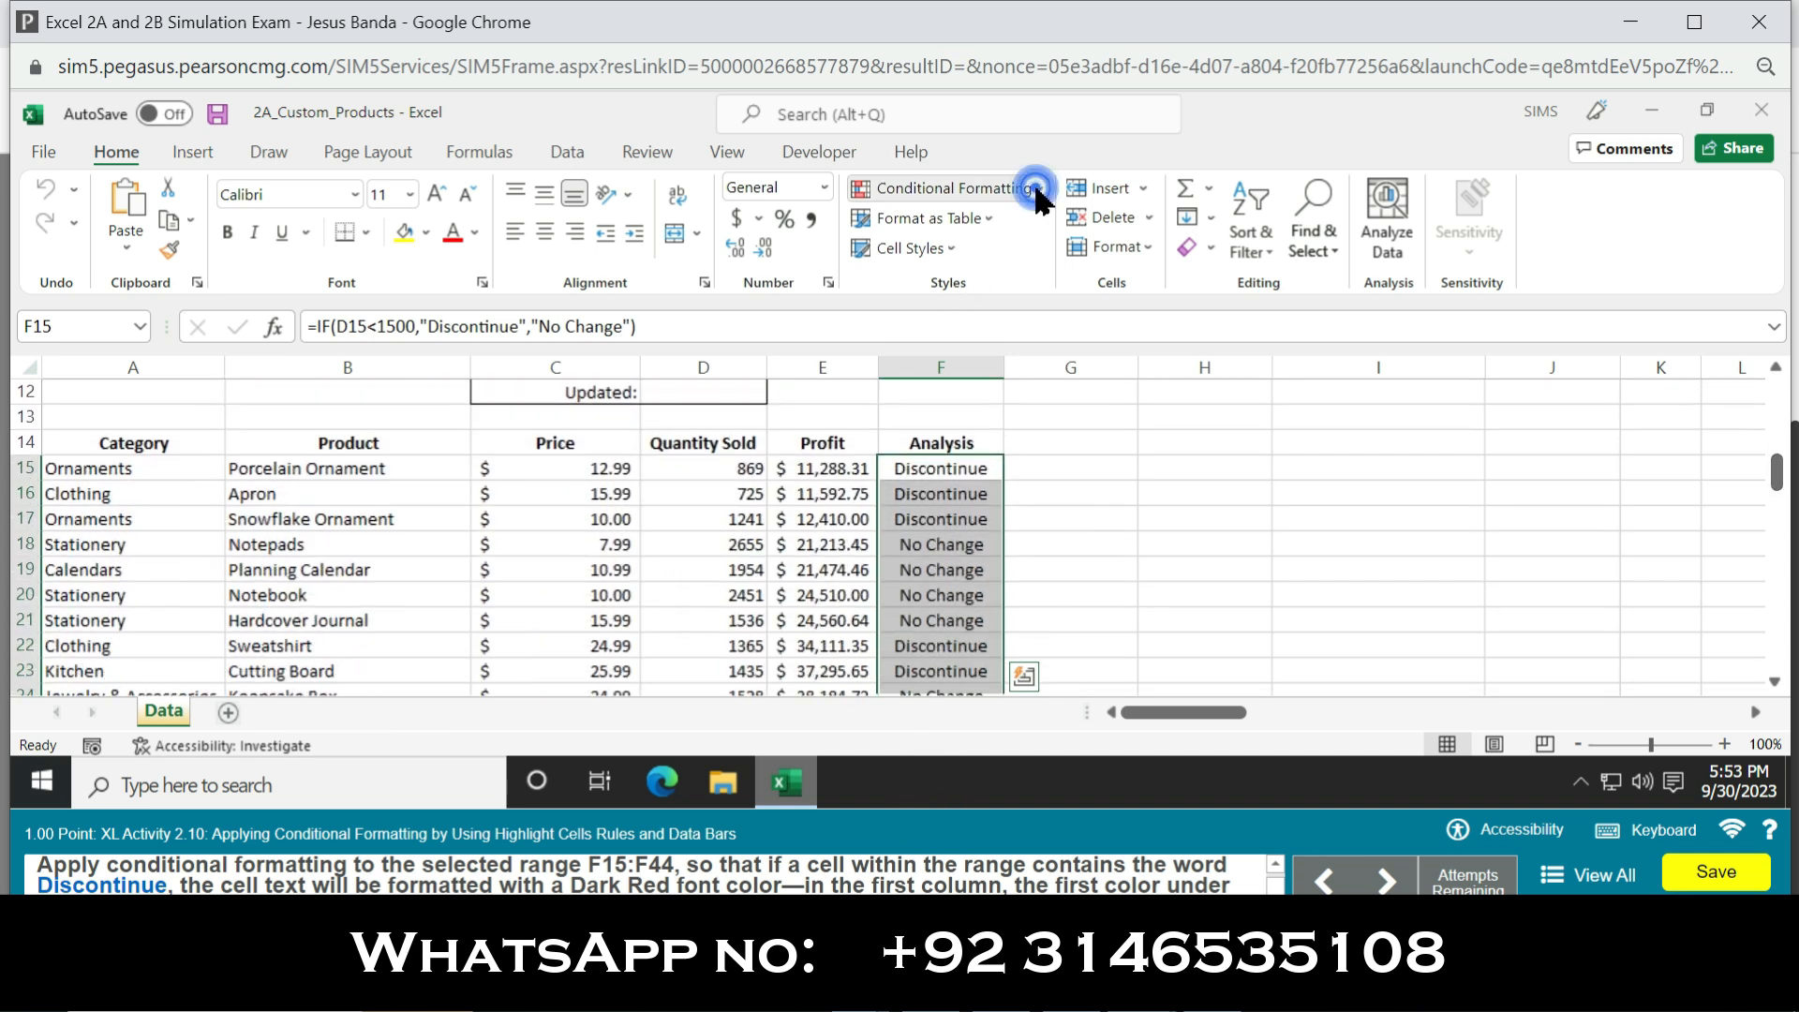
mouse_move(1086, 234)
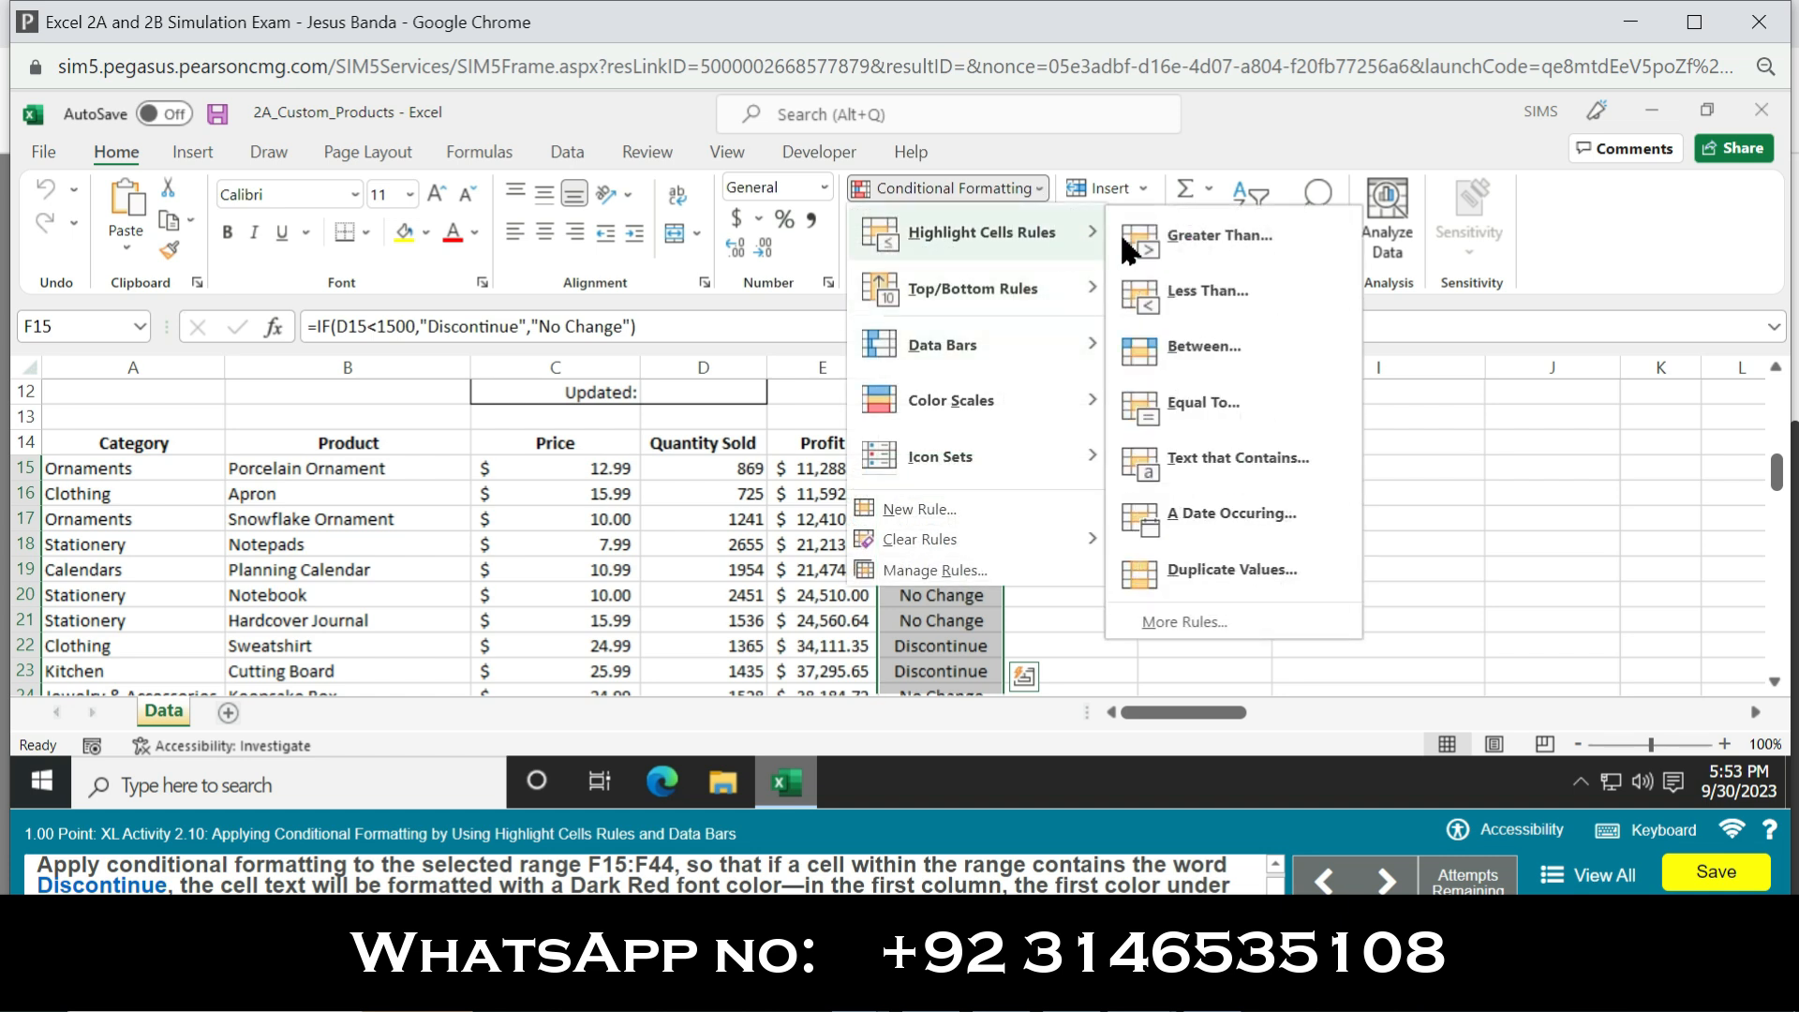
click(1203, 457)
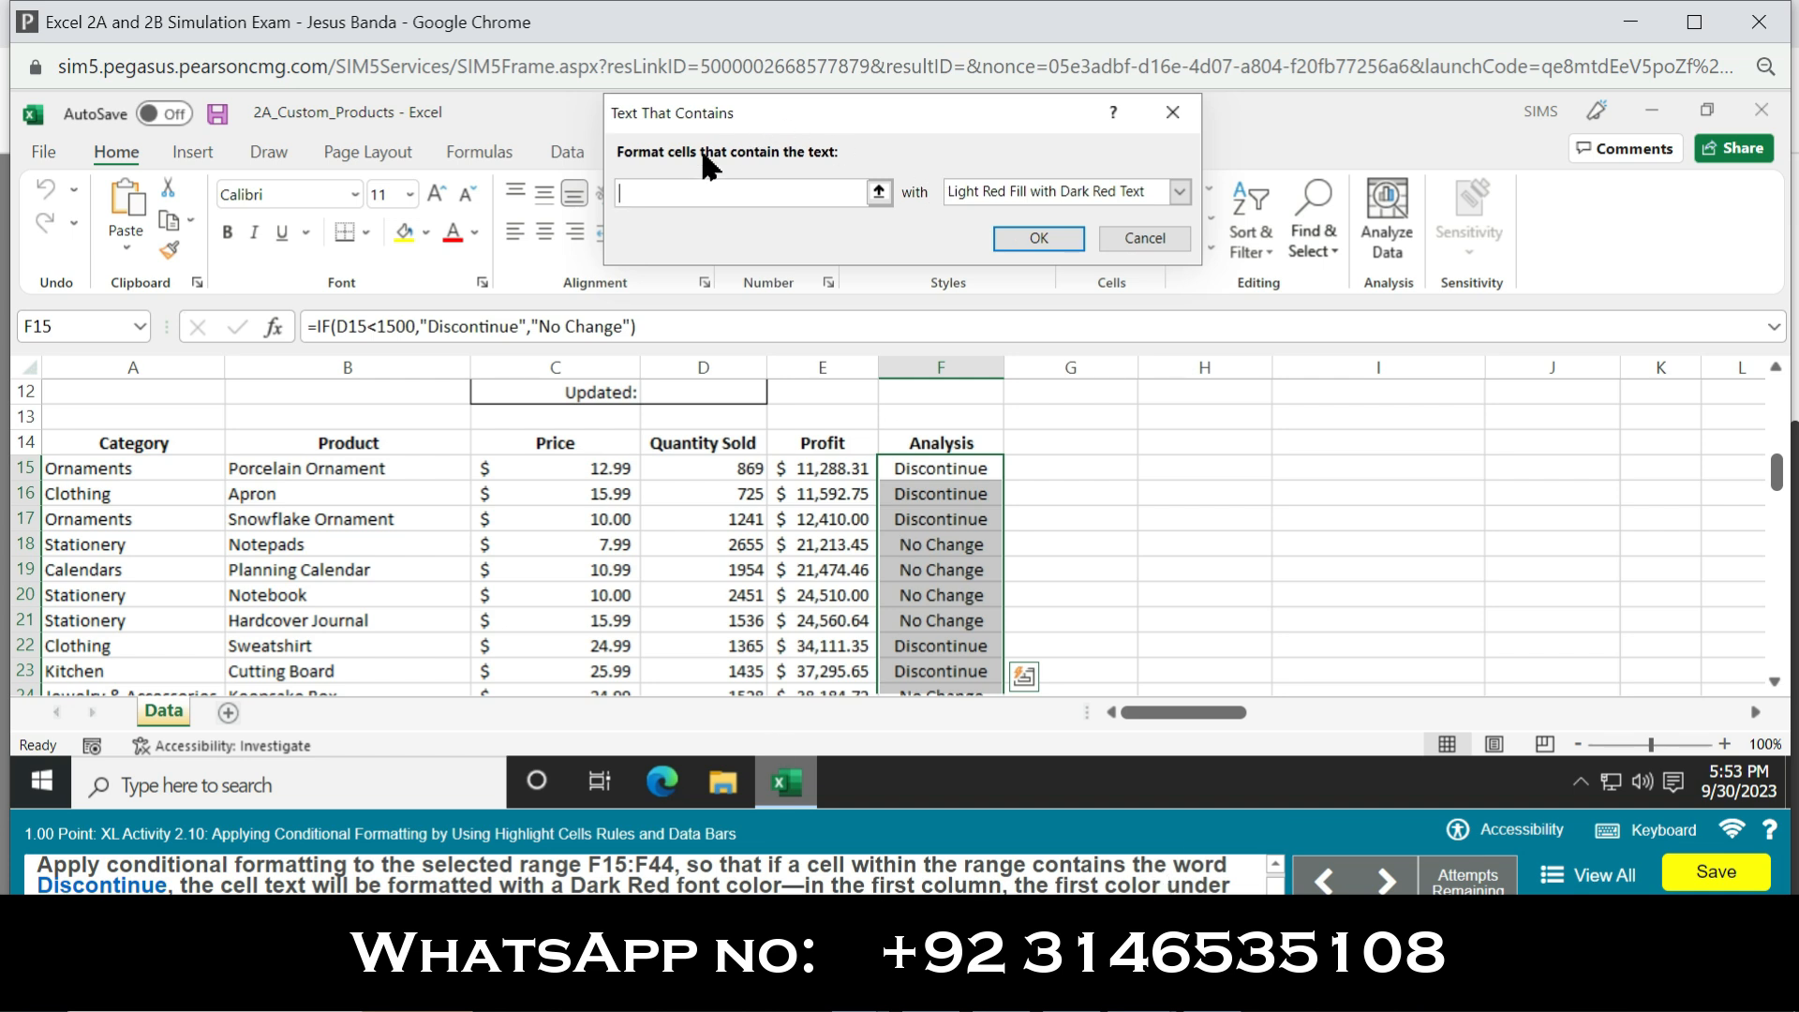
click(954, 469)
click(1178, 191)
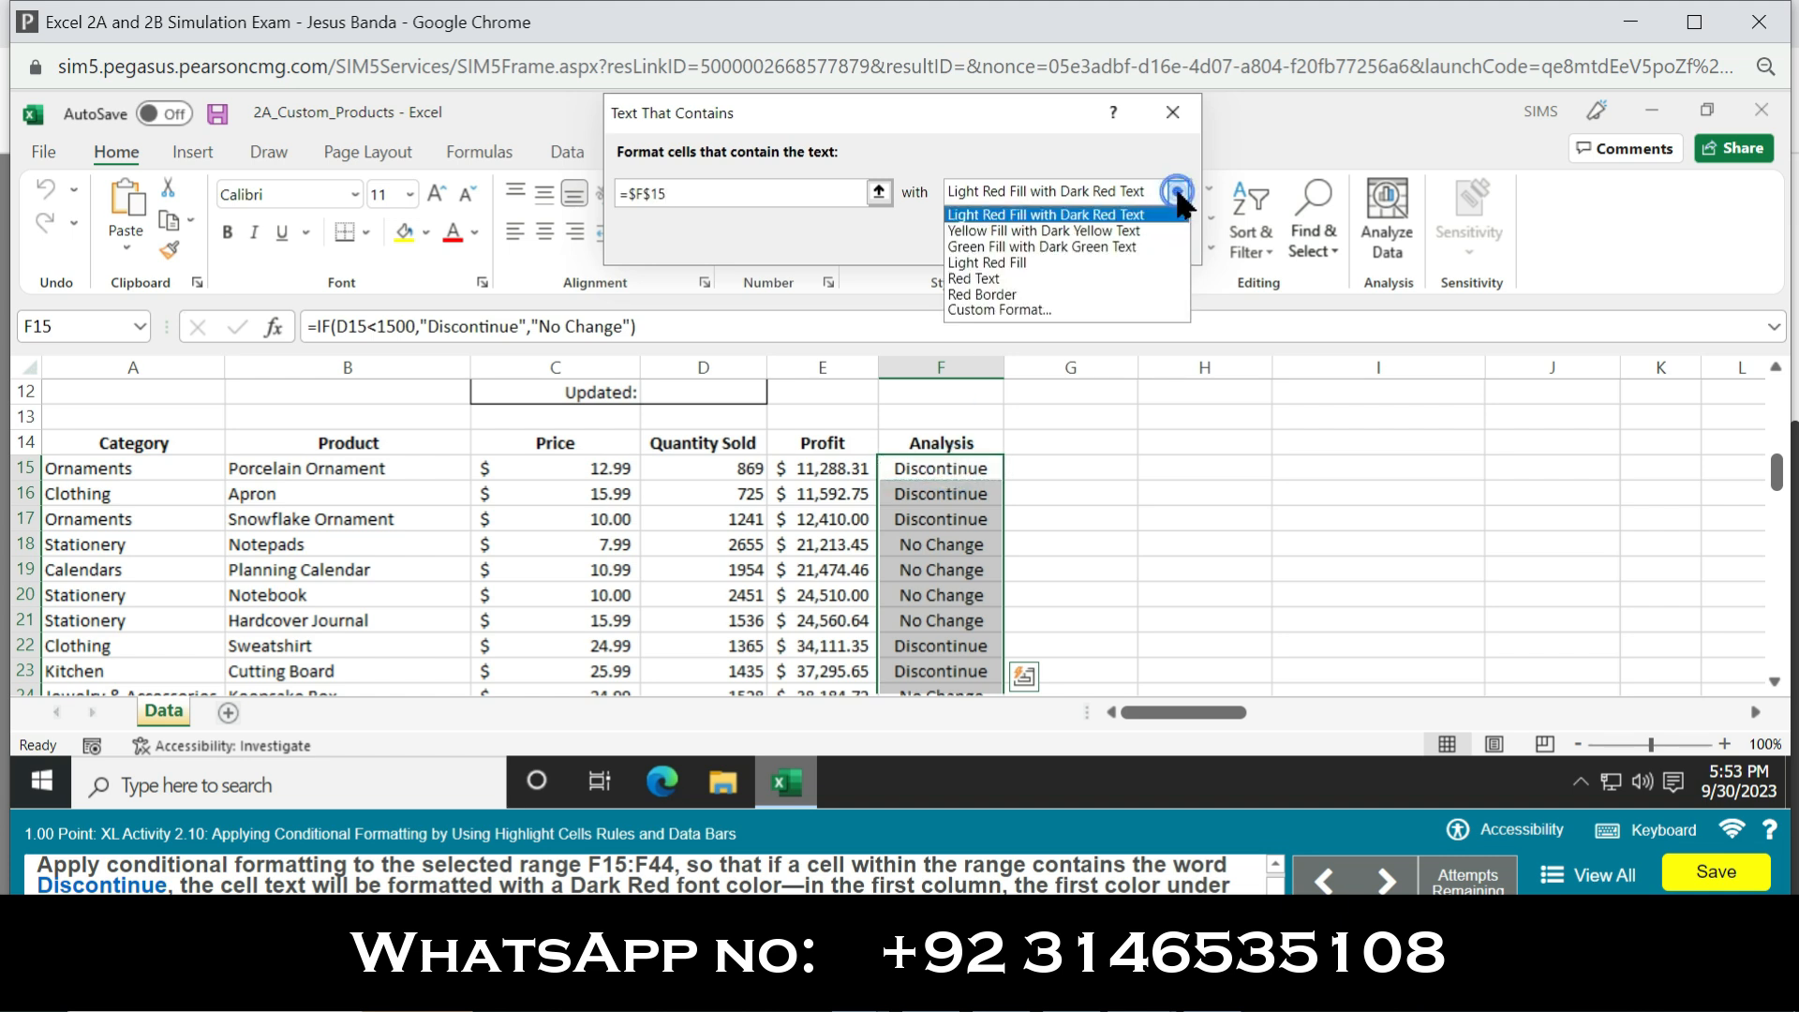
click(1012, 311)
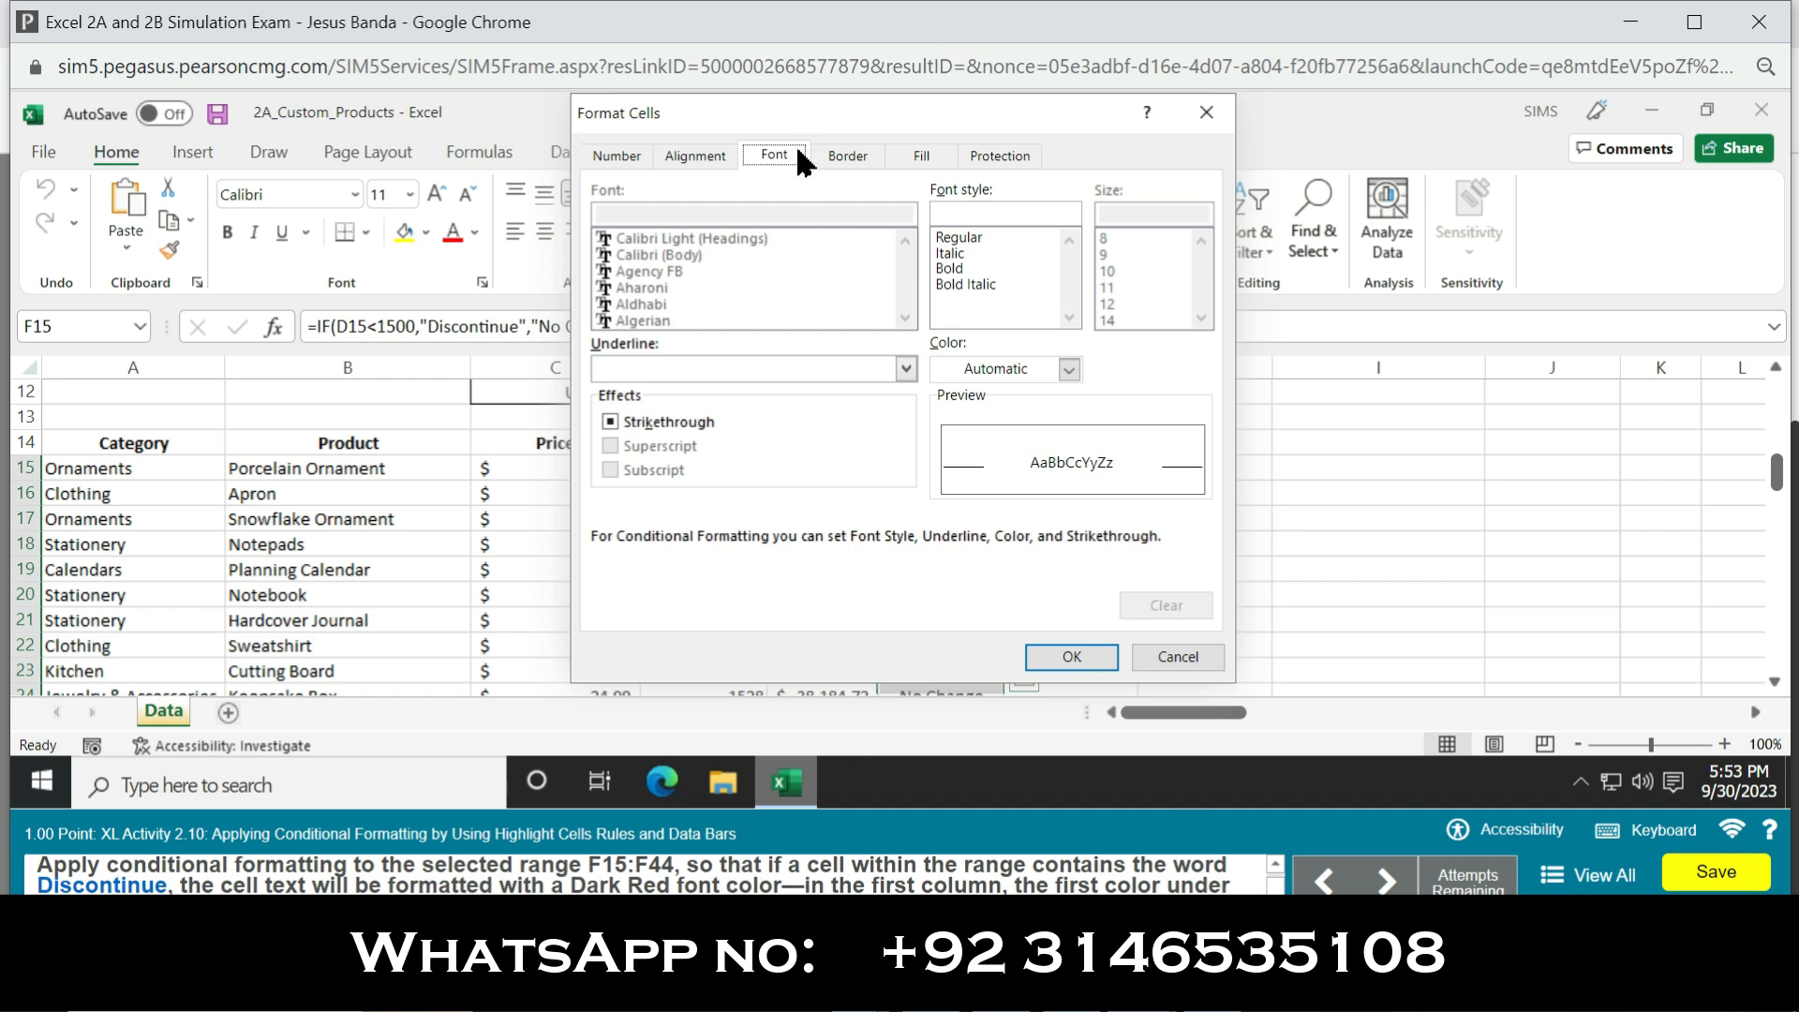
Give the rule a Dark Red standard font color and No Color fill, and apply it to the Analysis column.
click(1069, 369)
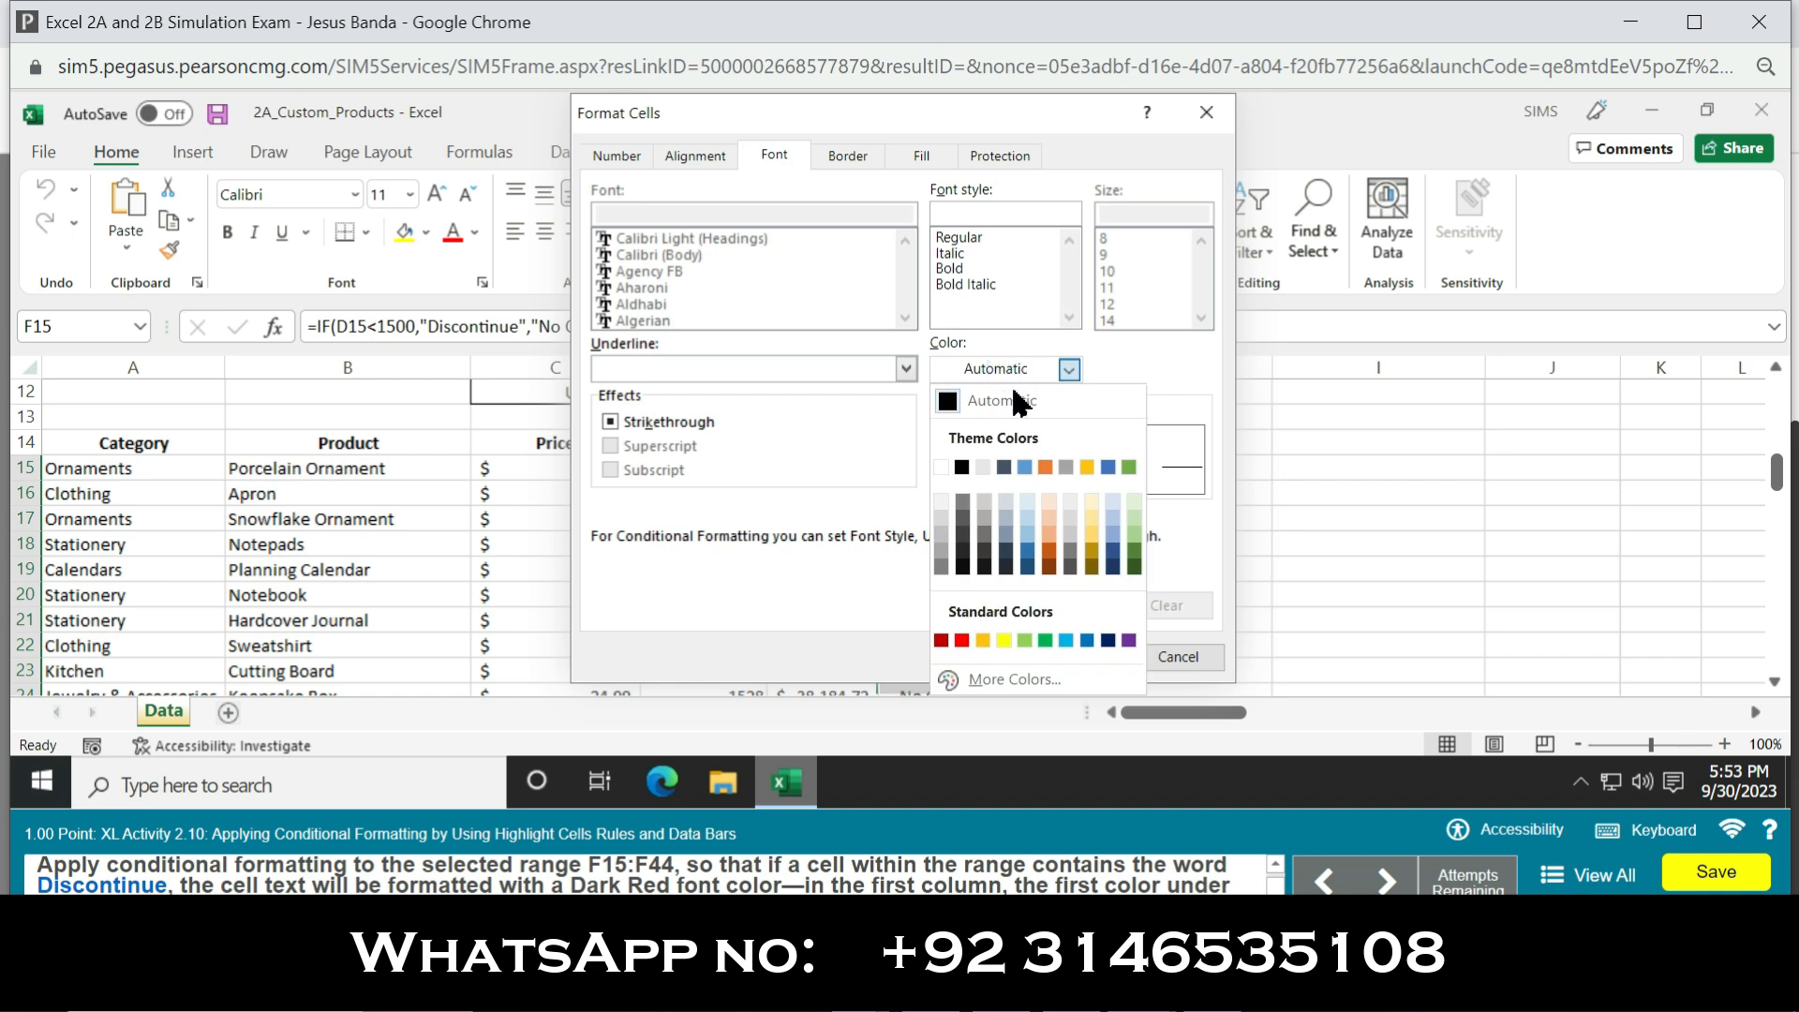
click(941, 641)
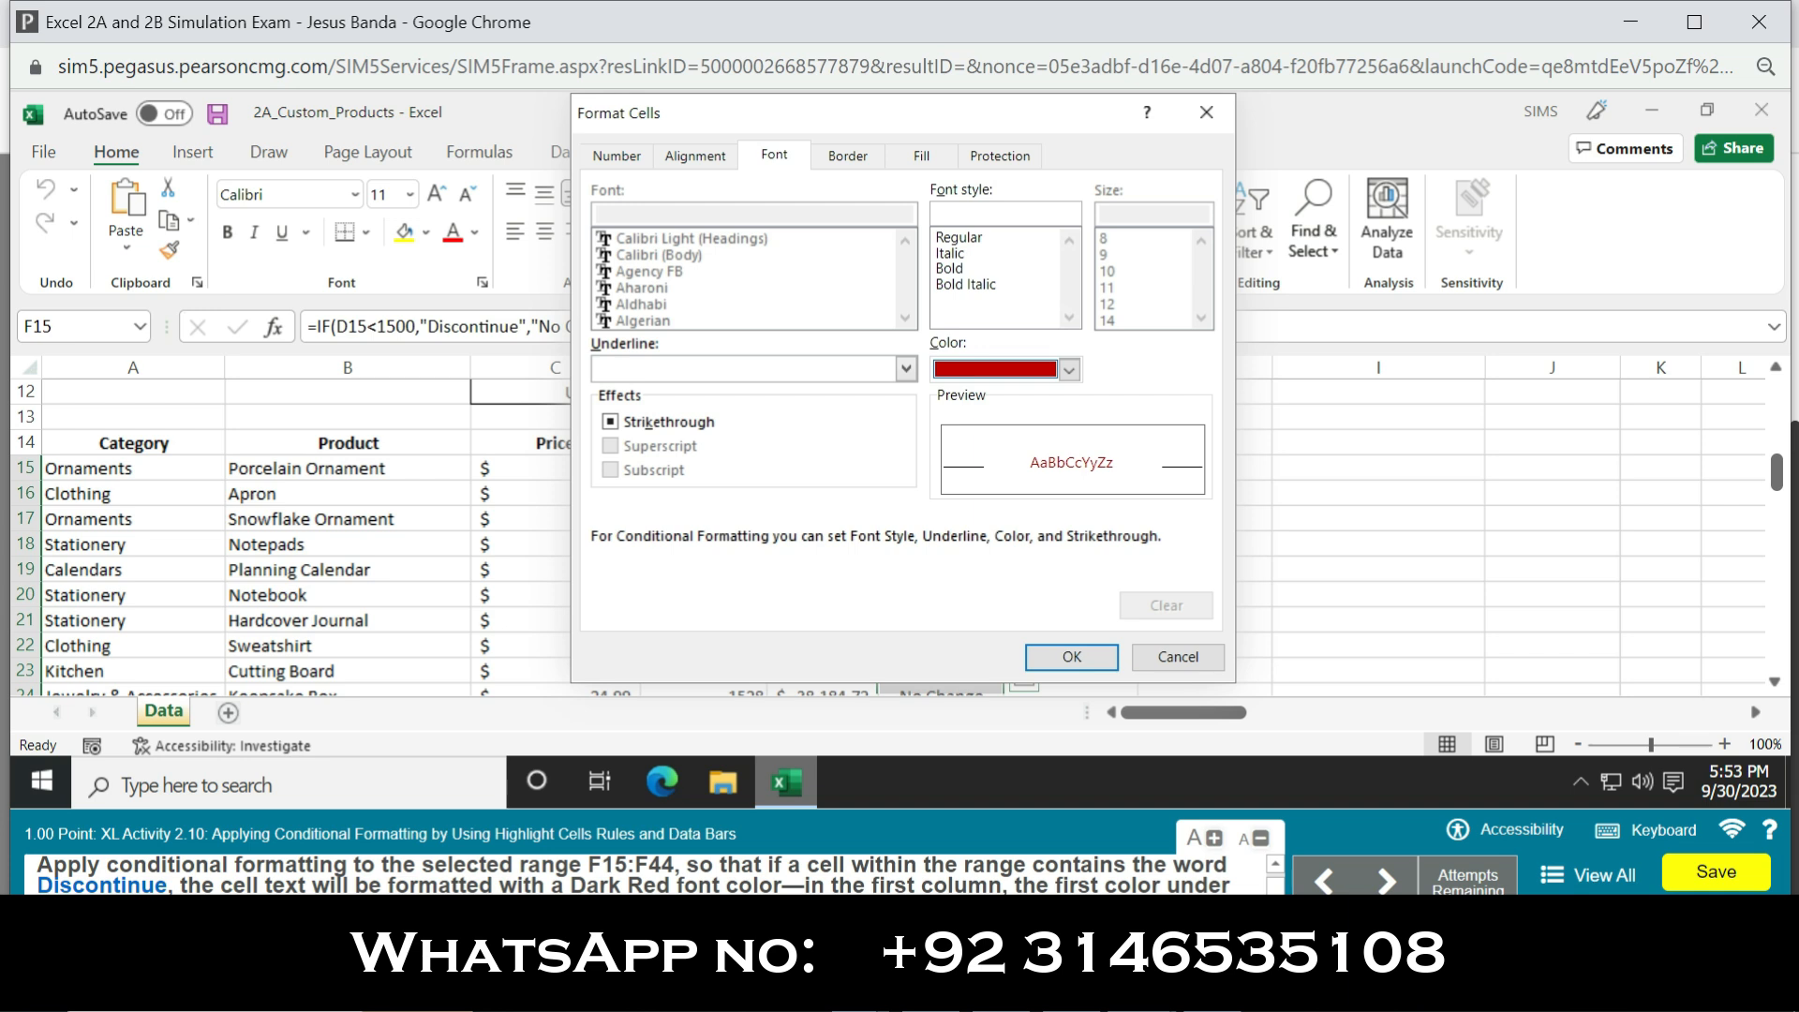
click(926, 154)
click(713, 214)
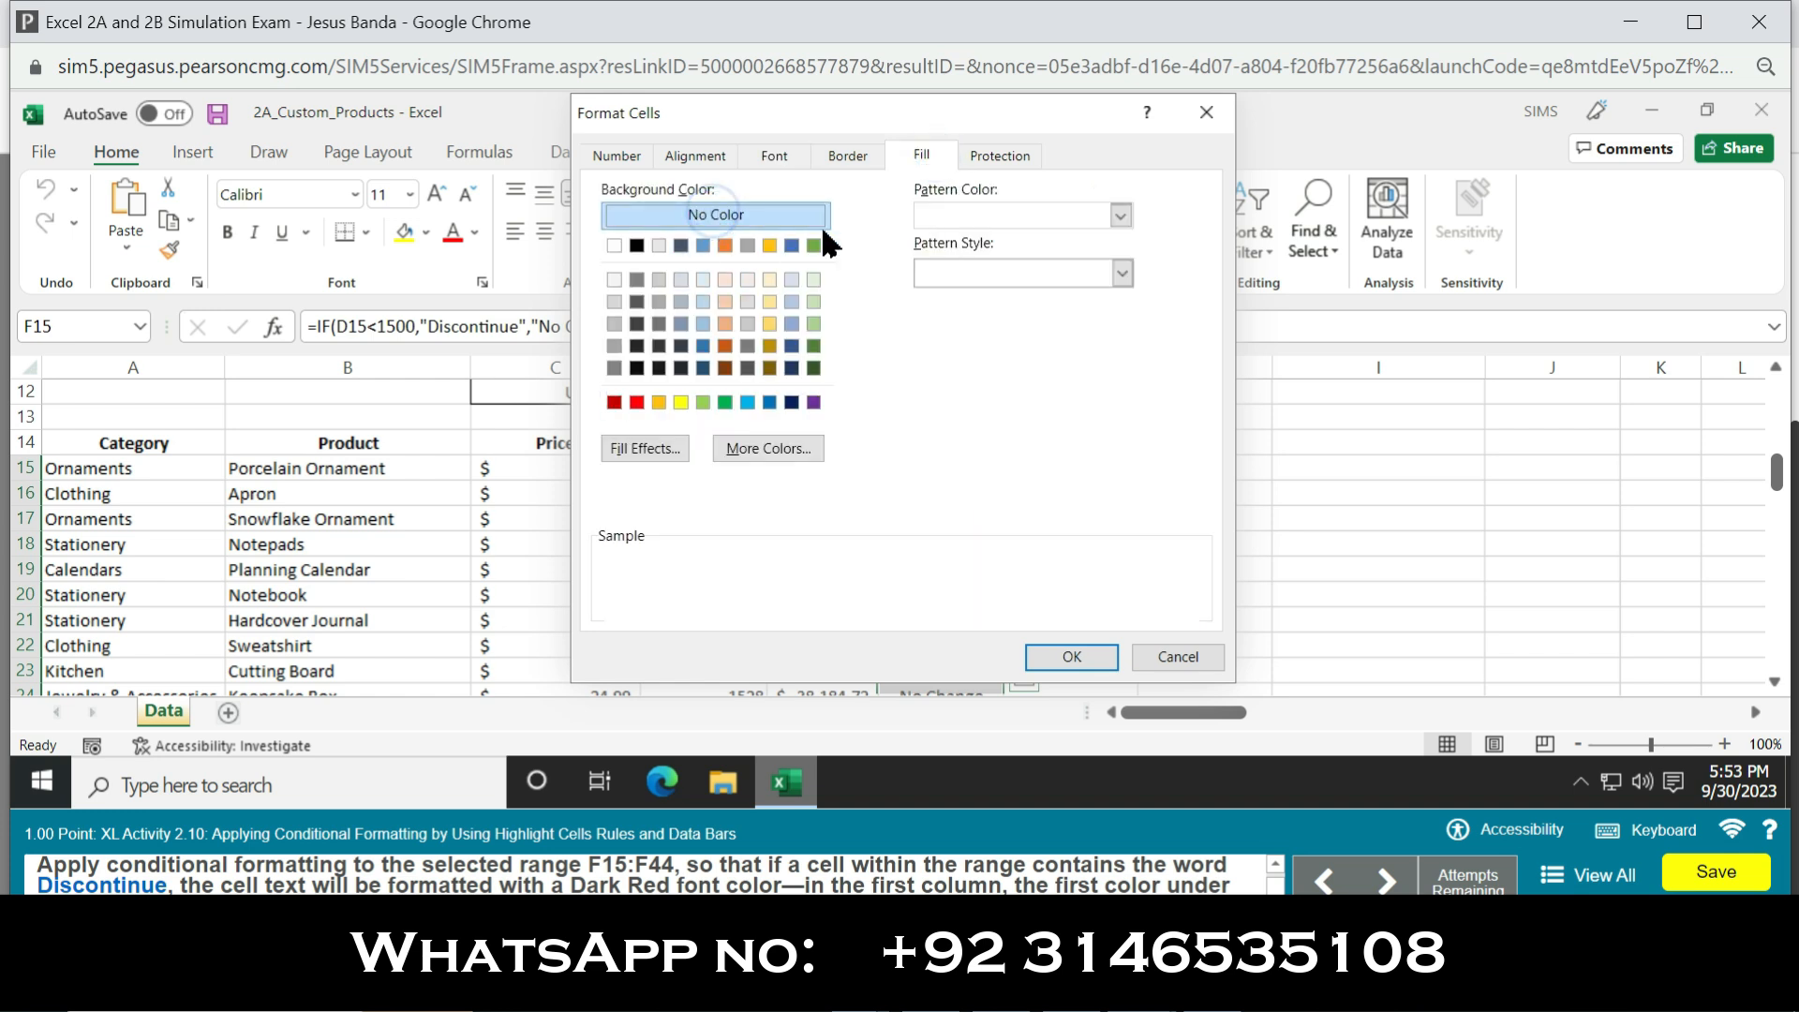
click(1049, 652)
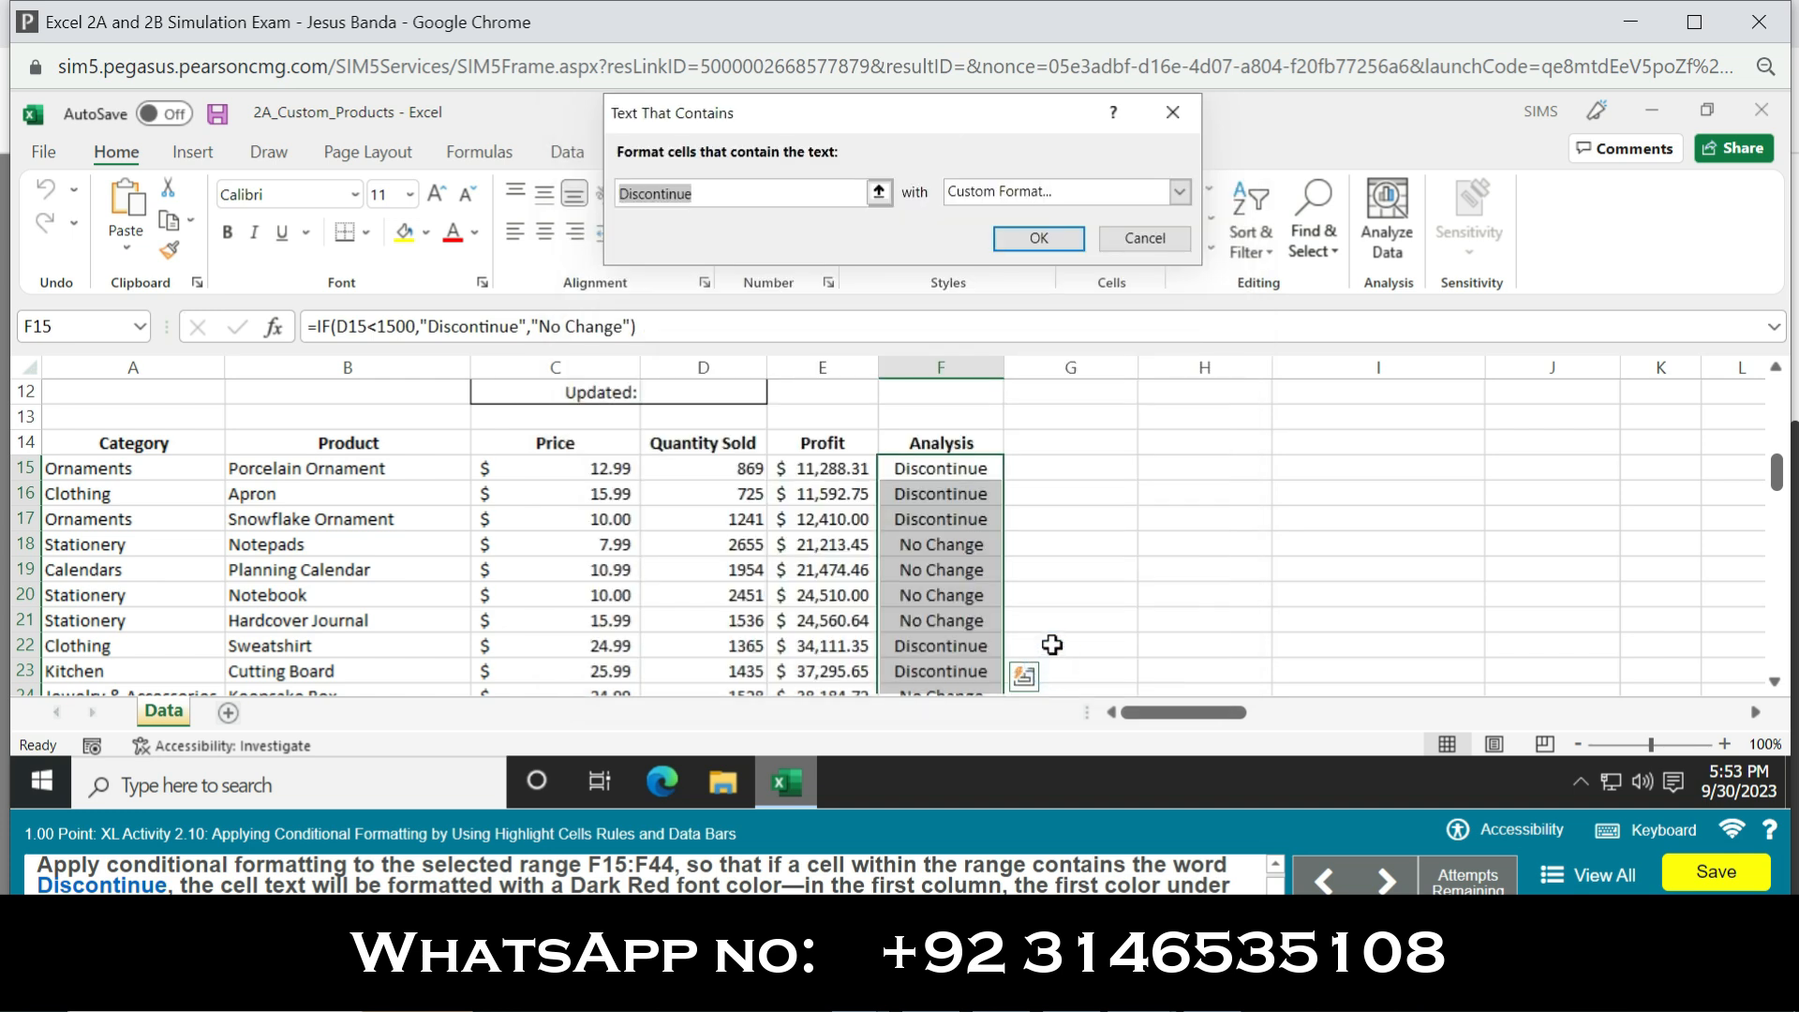
click(1039, 237)
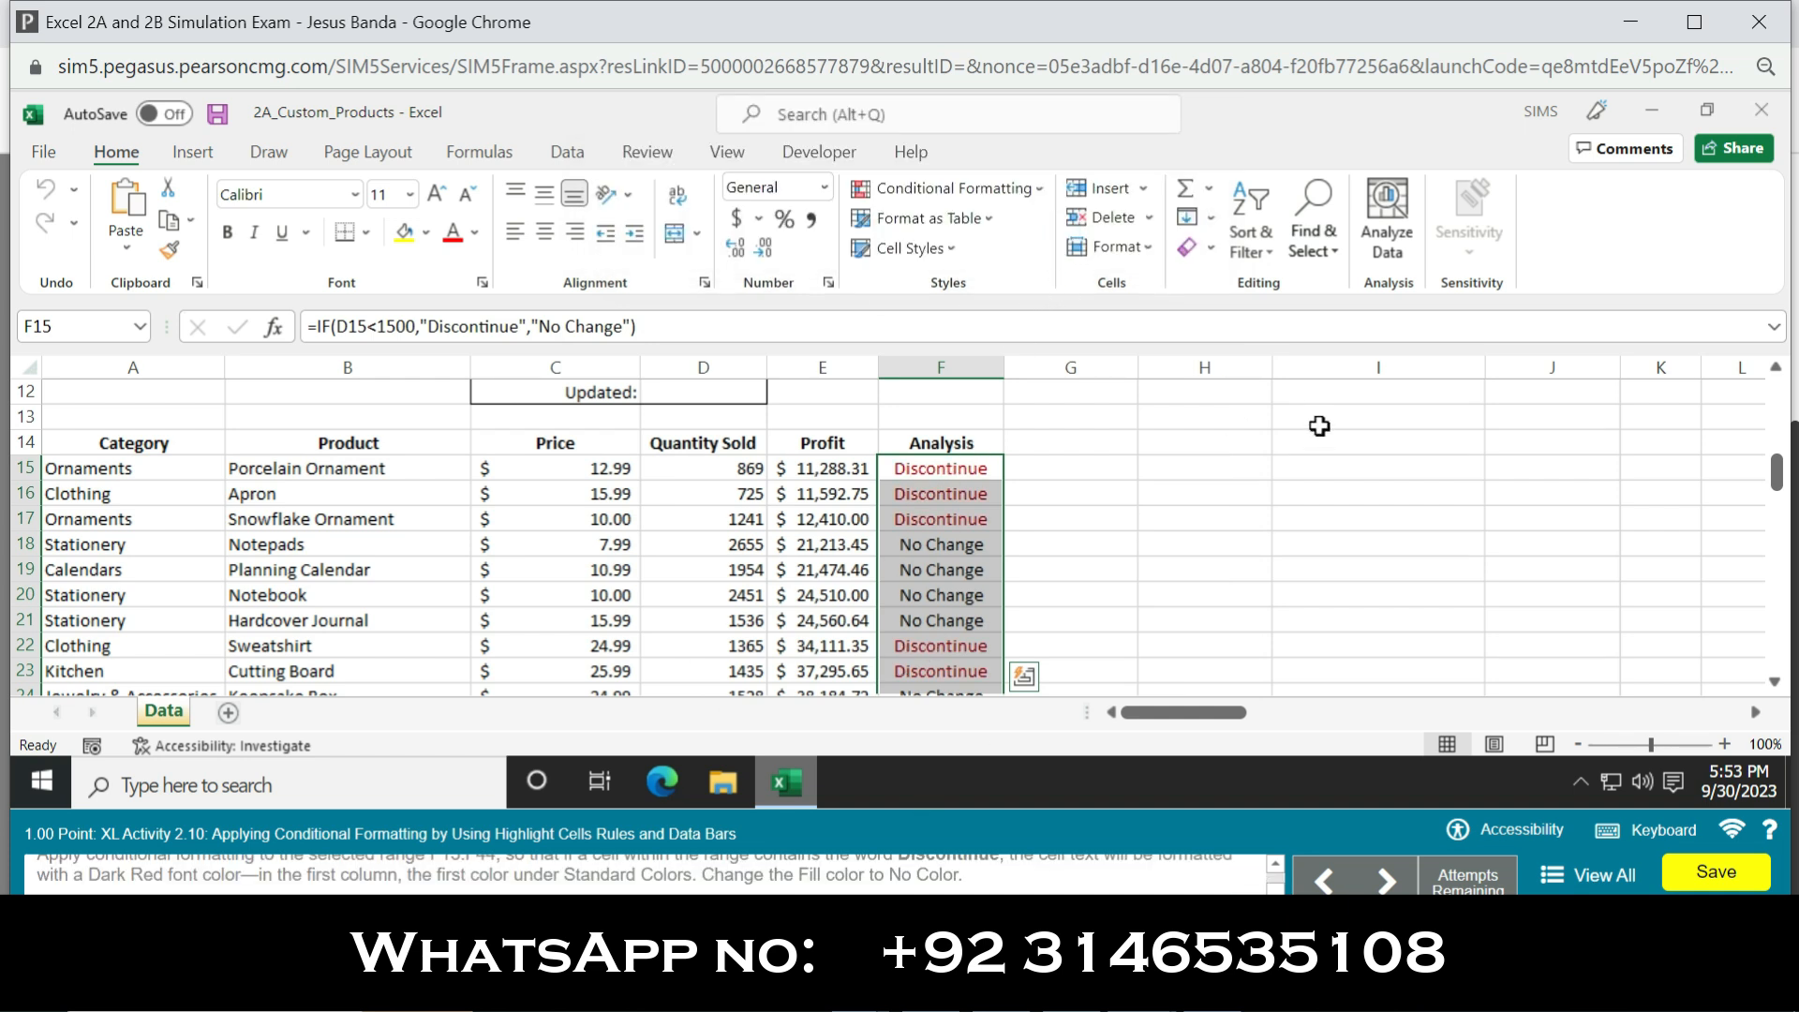
Apply red gradient fill data bars to the Quantity Sold values in D15:D44.
mouse_move(1776, 482)
mouse_down()
mouse_move(1776, 731)
mouse_move(1781, 458)
mouse_up()
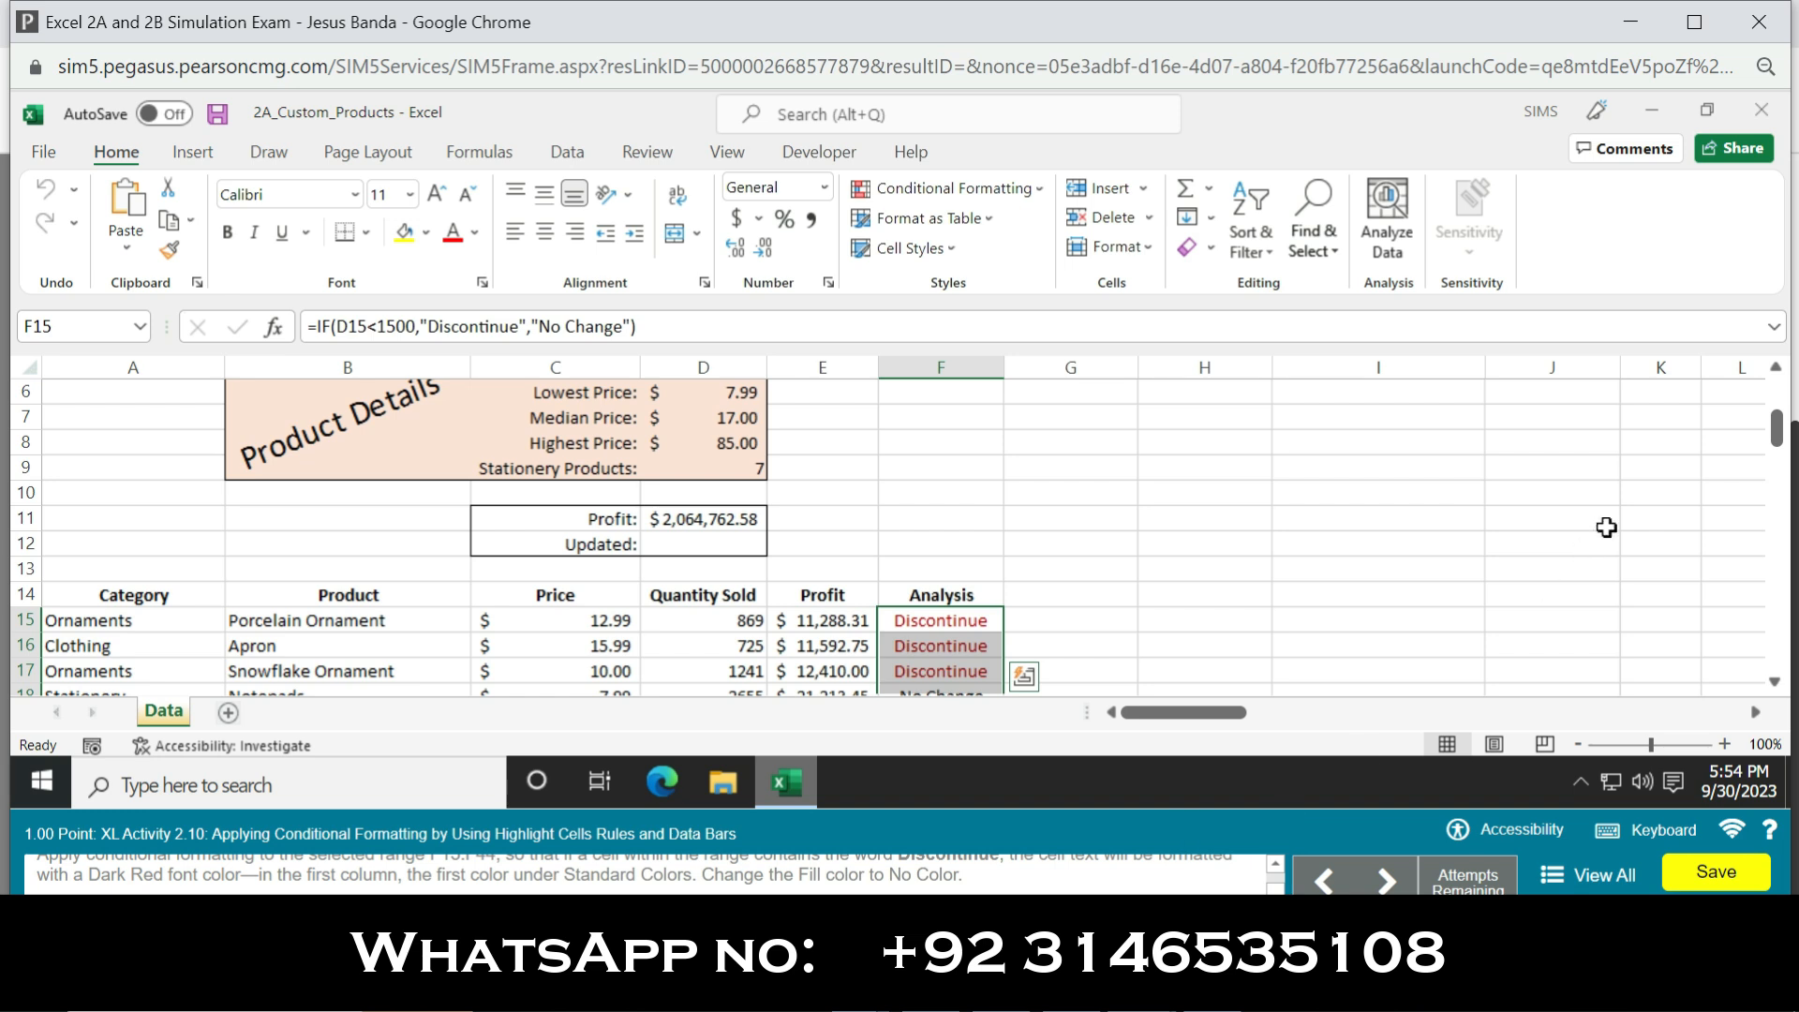
drag(1776, 440, 1778, 481)
drag(718, 488, 713, 563)
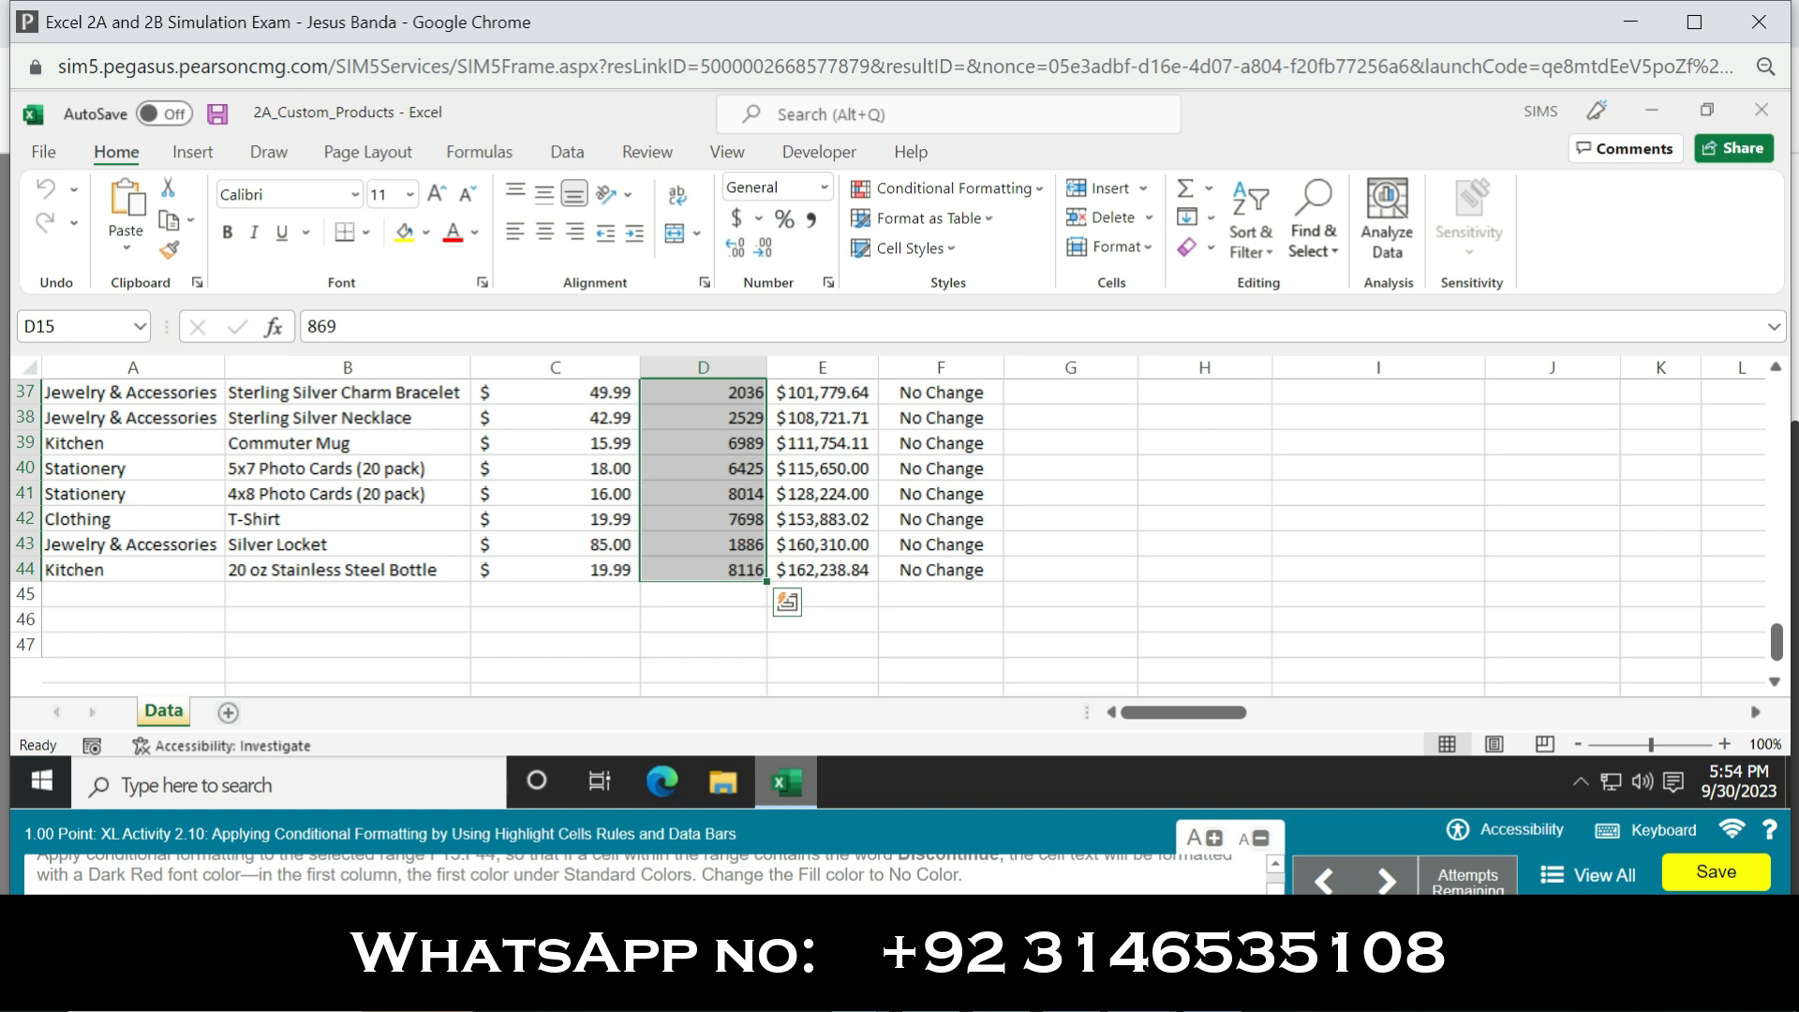
click(993, 187)
mouse_move(961, 323)
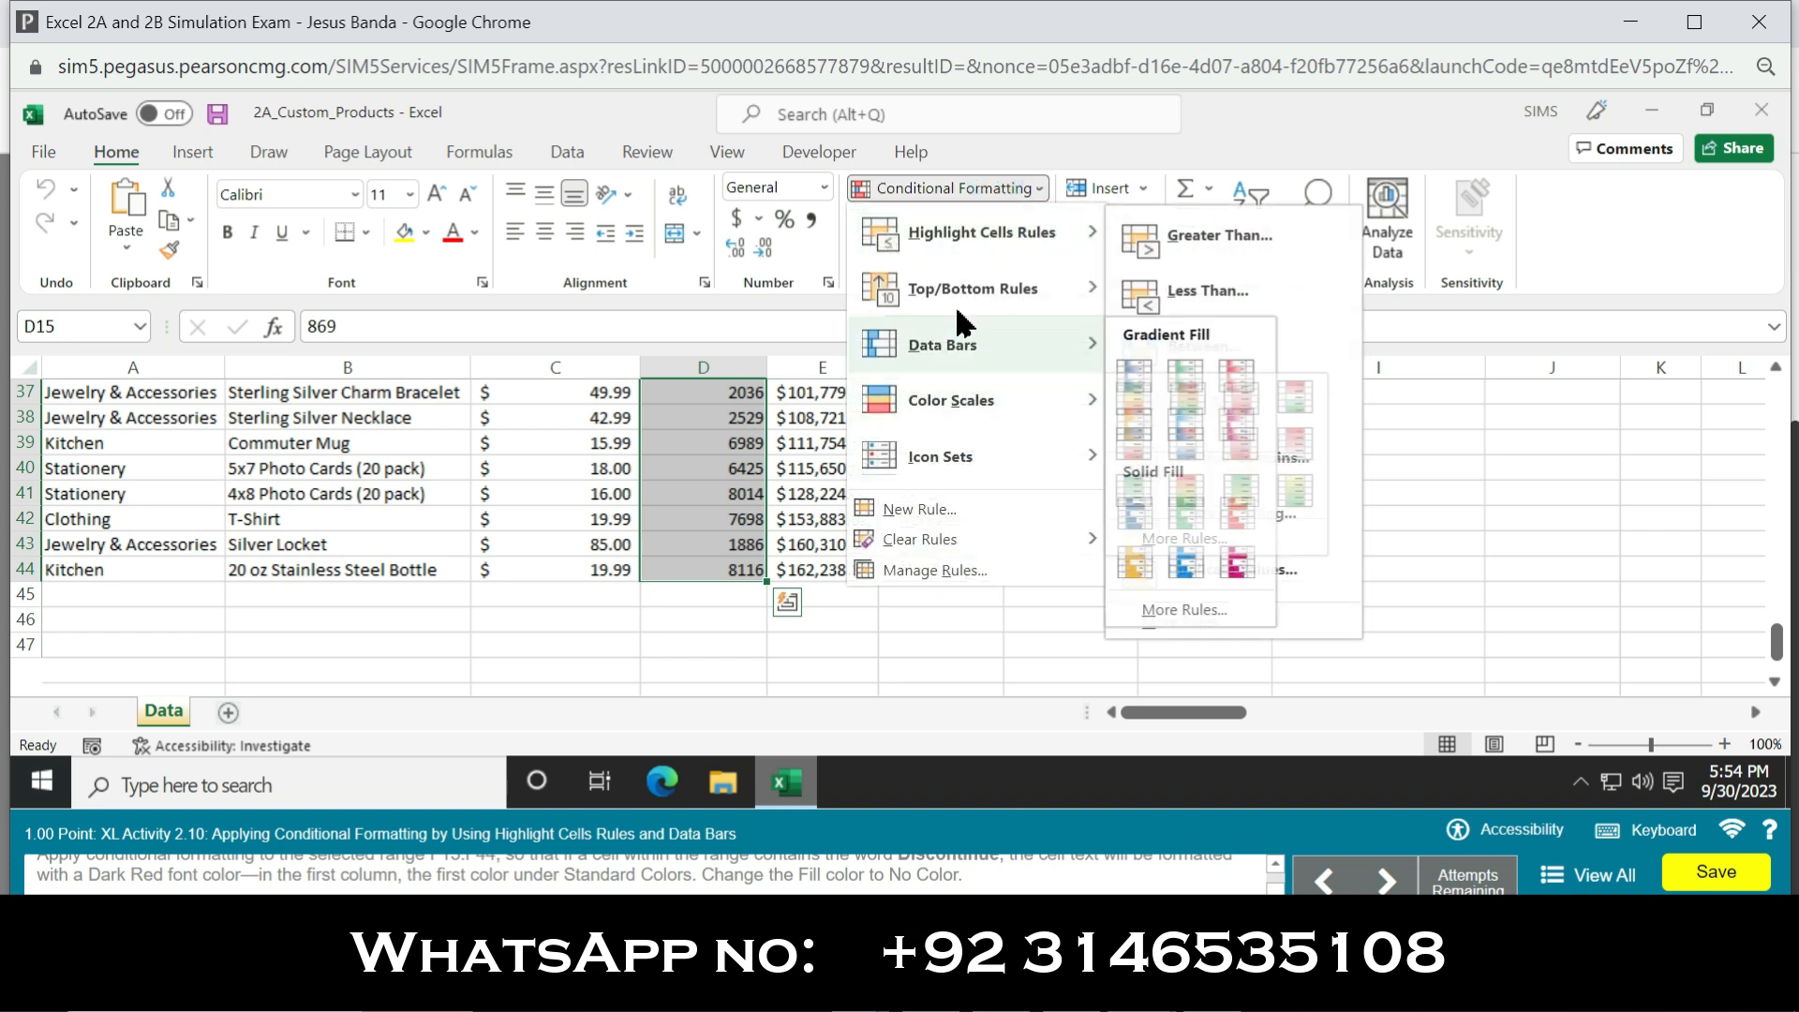
click(1236, 374)
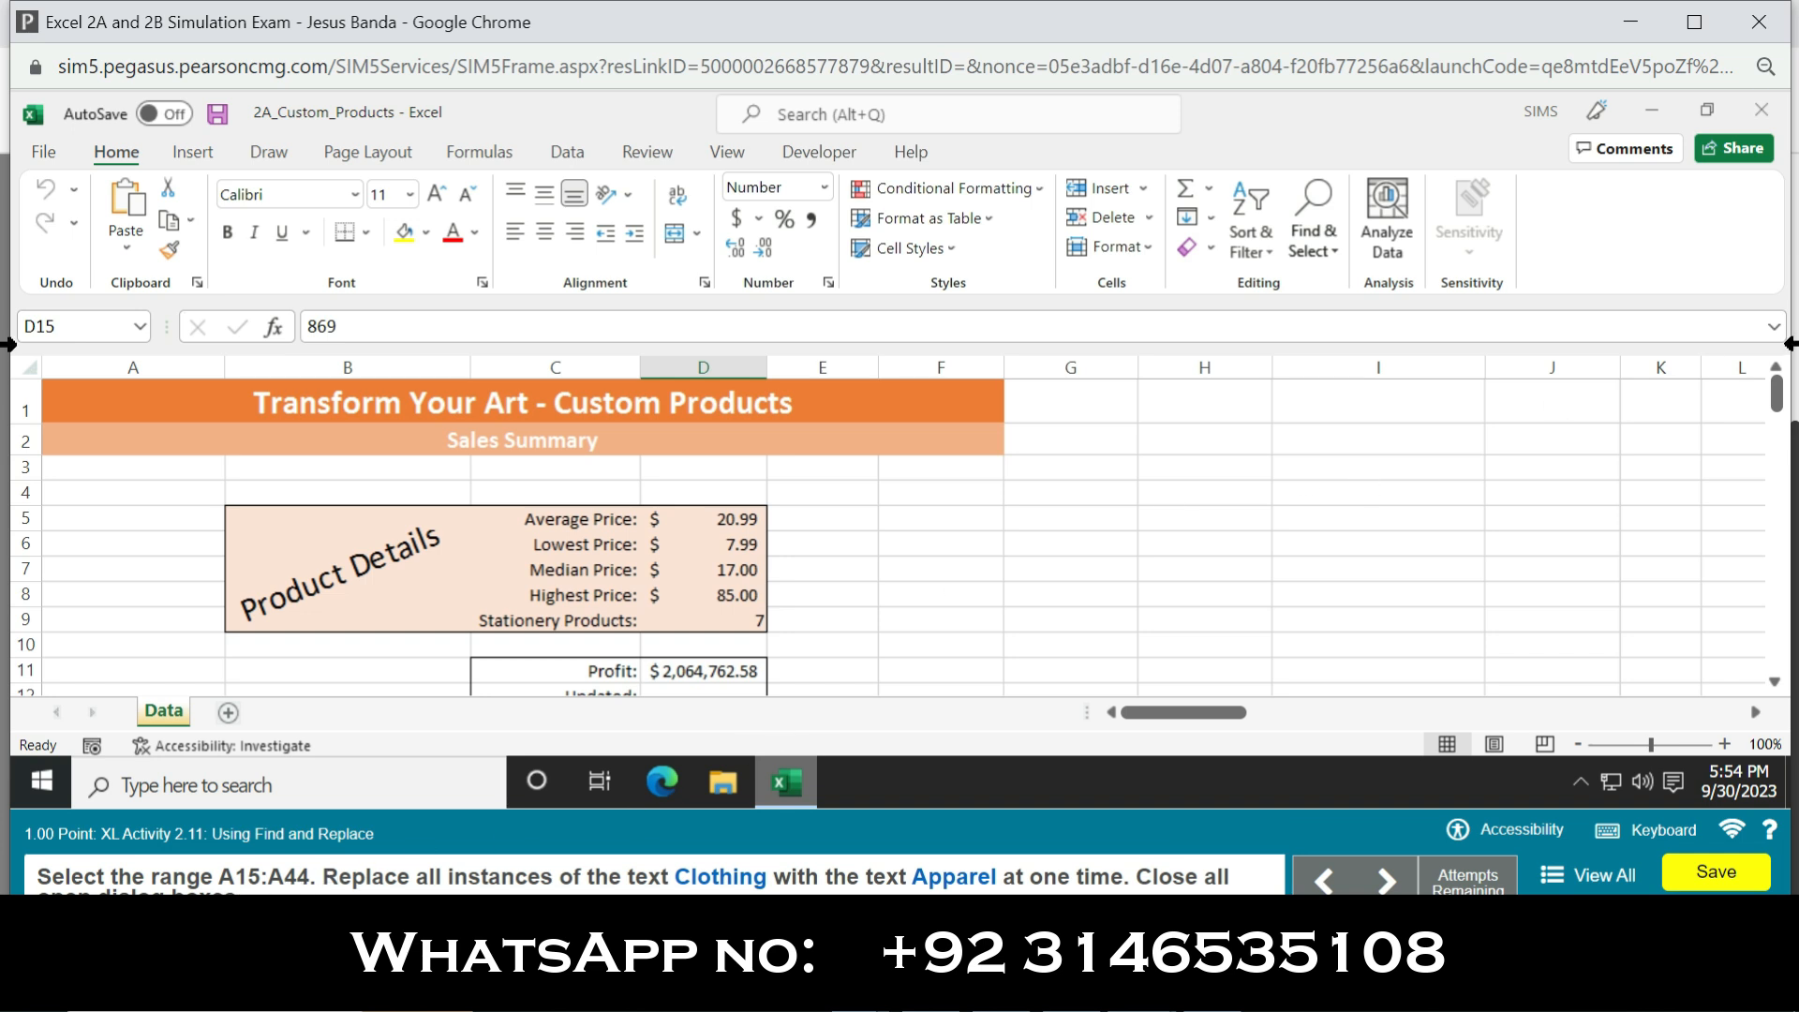
Set up a replacement of the text Clothing with Apparel for the range A15:A44.
drag(1776, 395, 1780, 466)
click(101, 315)
text(A)
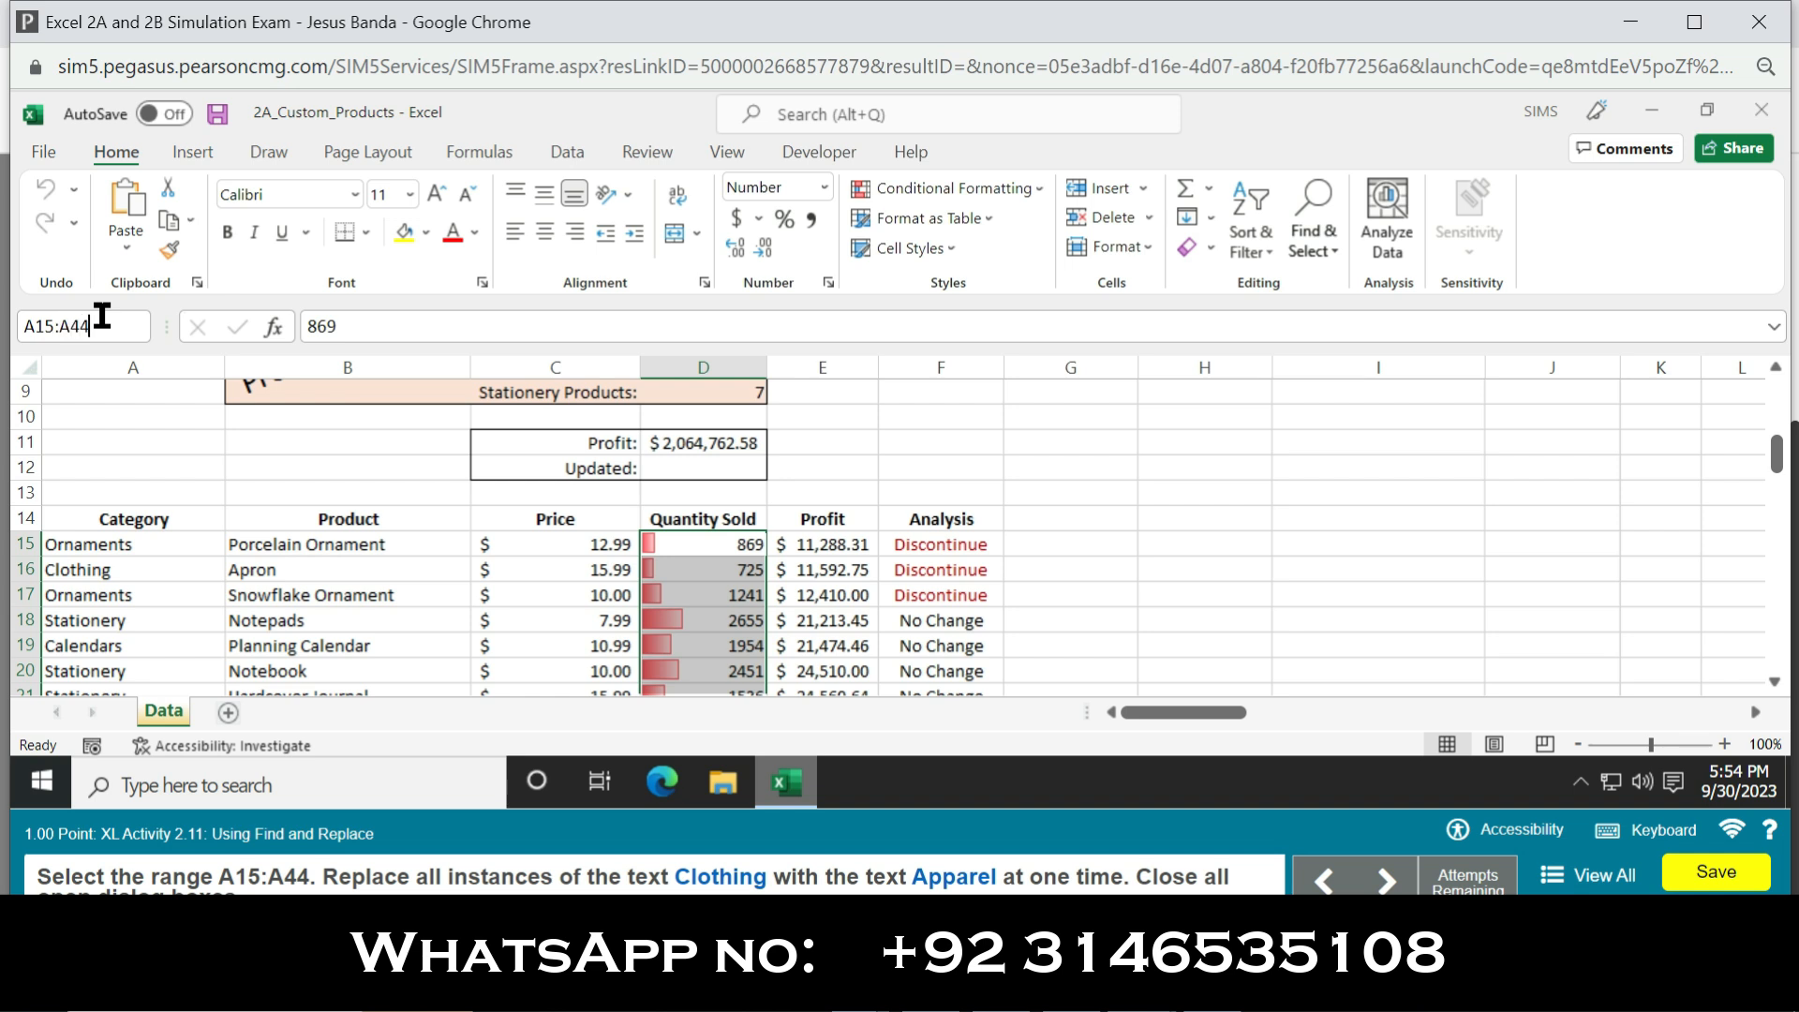
text(15:A44)
key(Return)
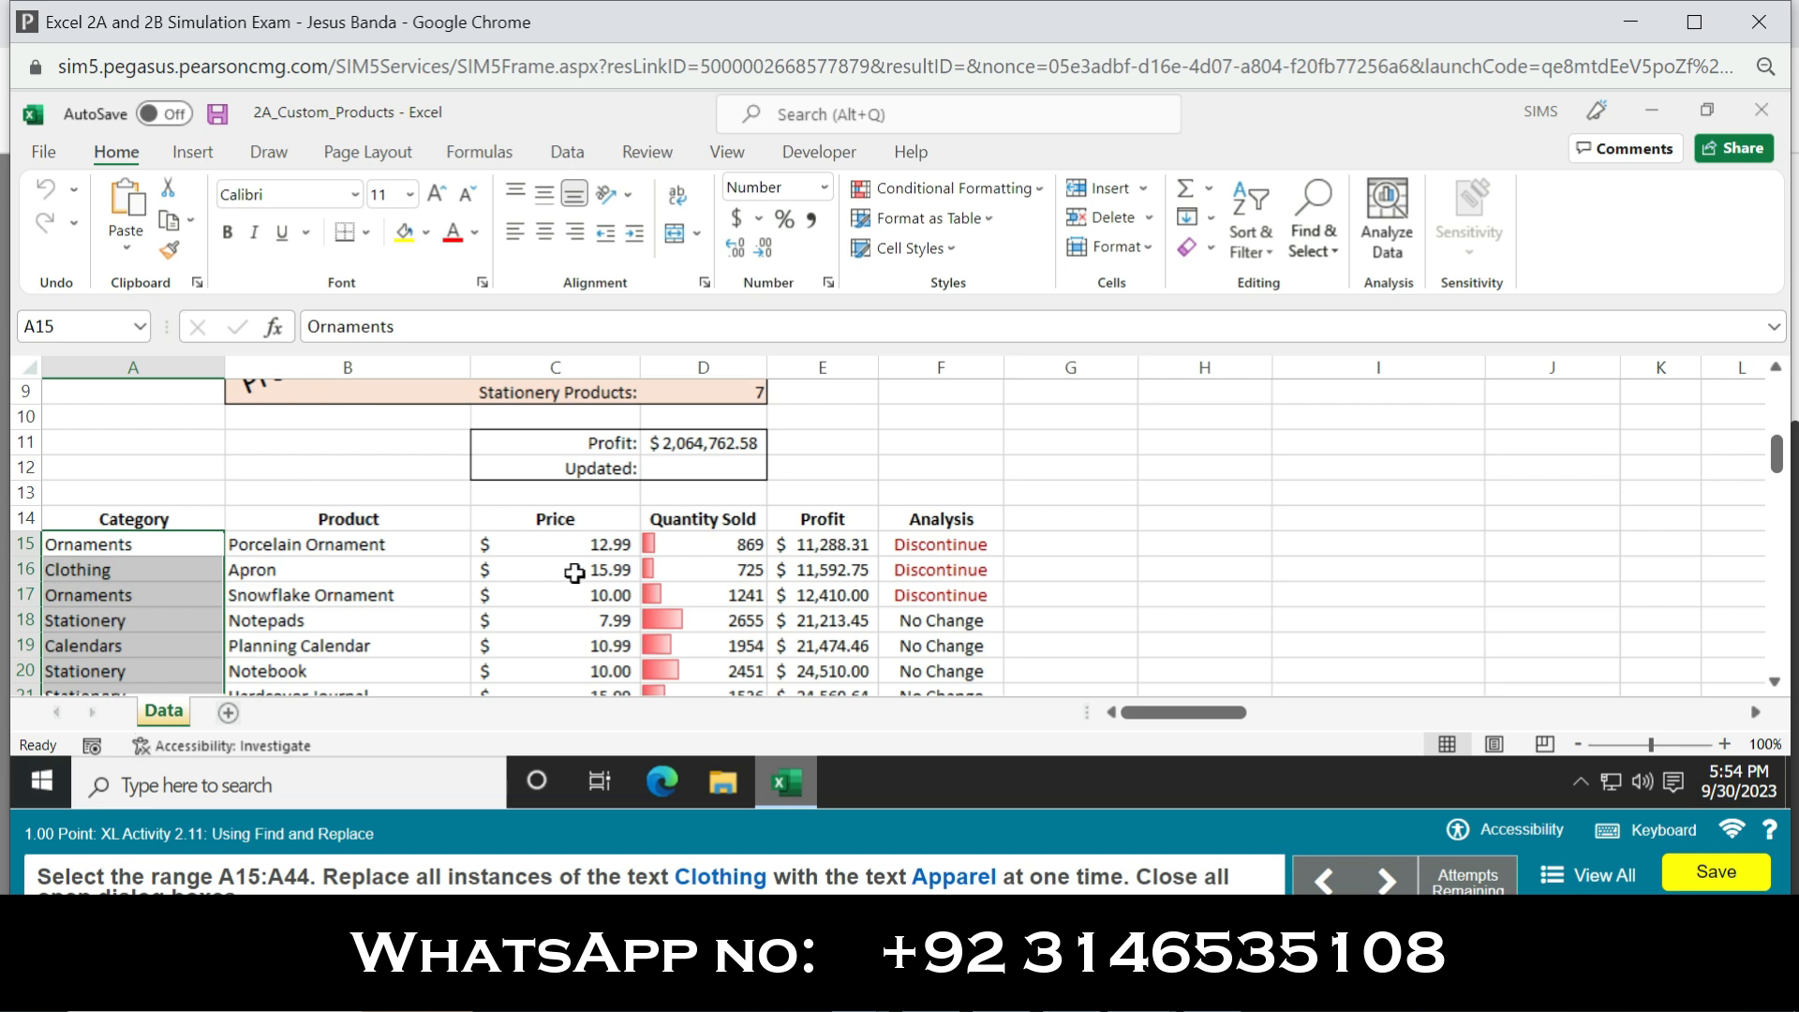
mouse_move(1776, 457)
mouse_down()
mouse_move(1785, 632)
mouse_move(1776, 467)
mouse_up()
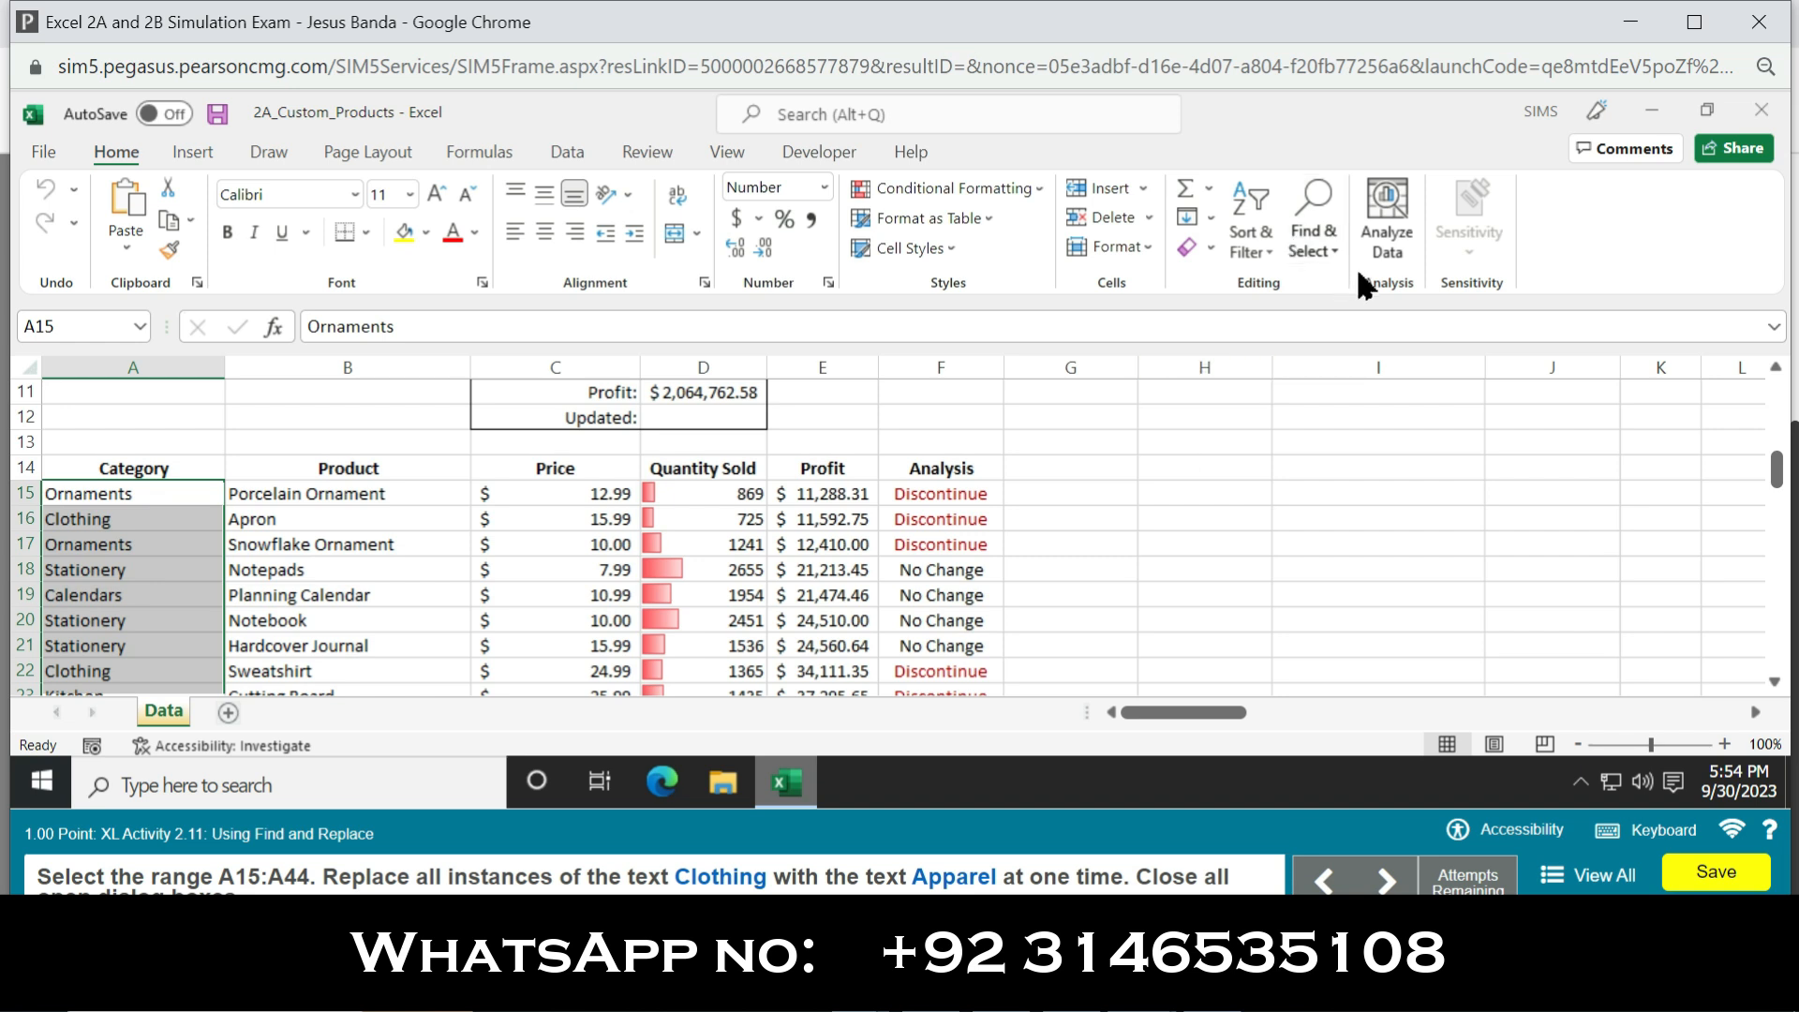
click(1316, 239)
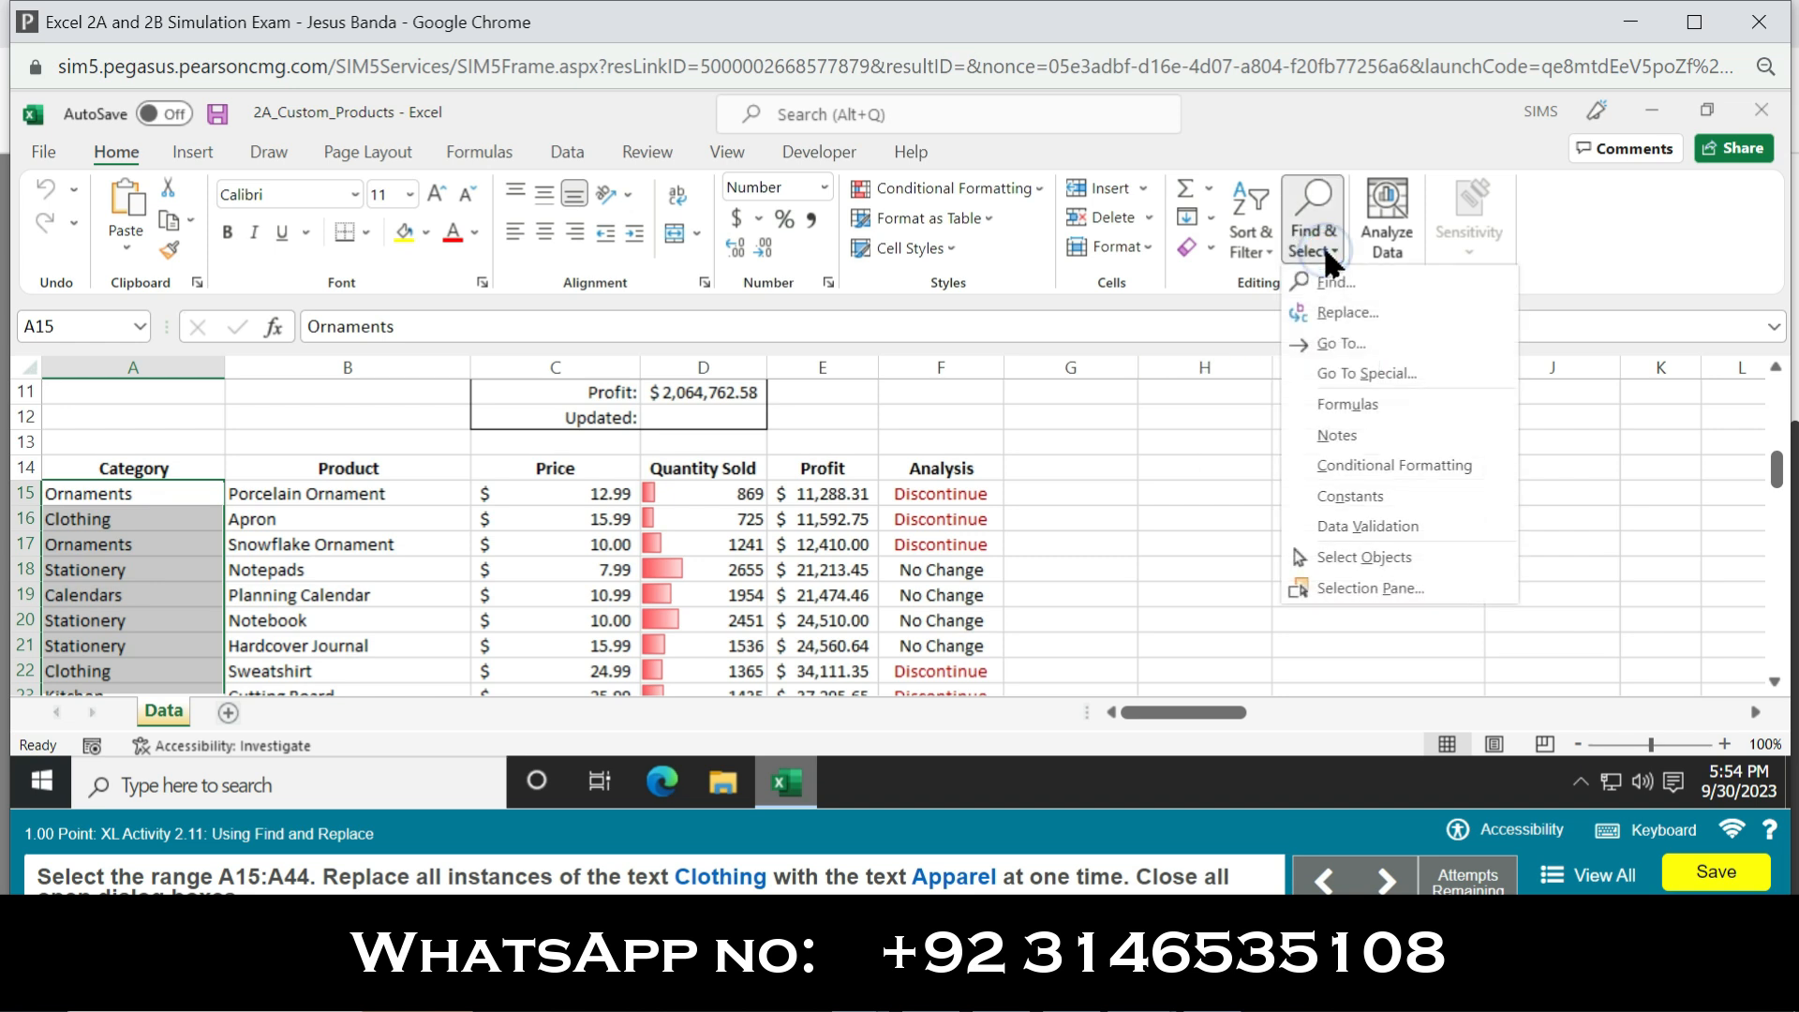
click(1331, 309)
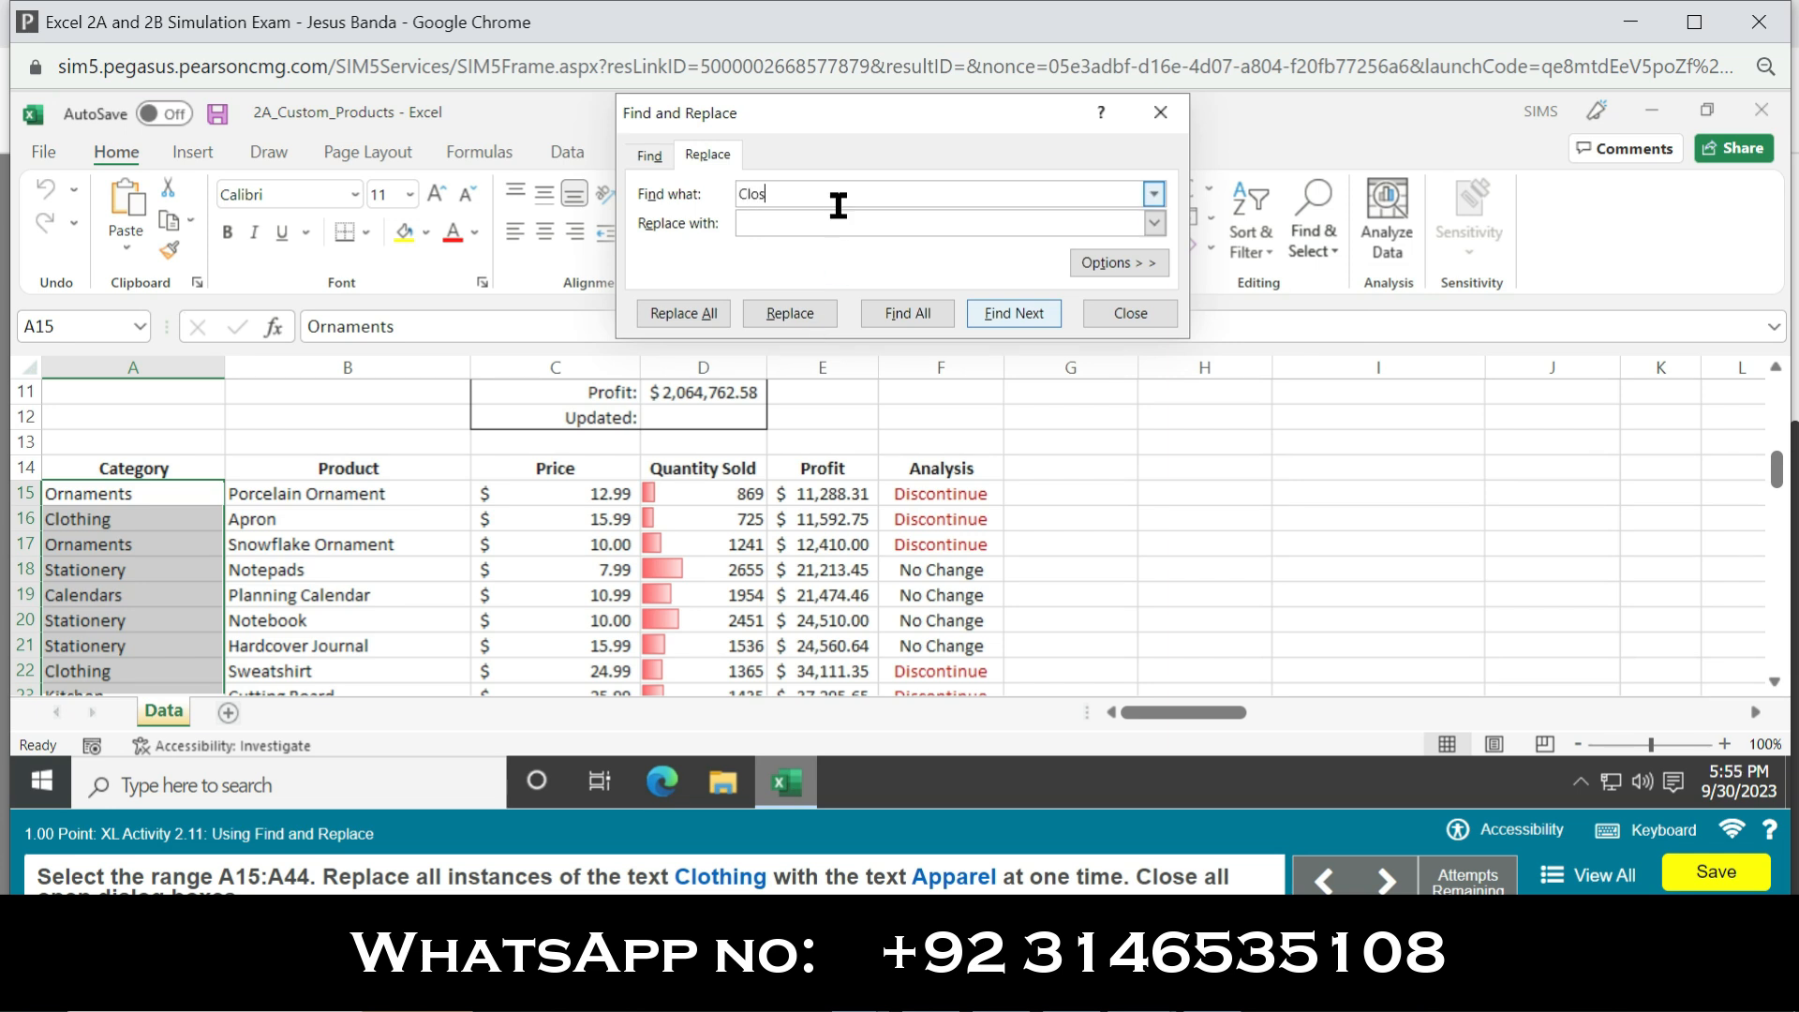
key(Tab)
text(l)
Replace all instances of Clothing with Apparel in the selected range at one time and close all dialogs.
click(1033, 317)
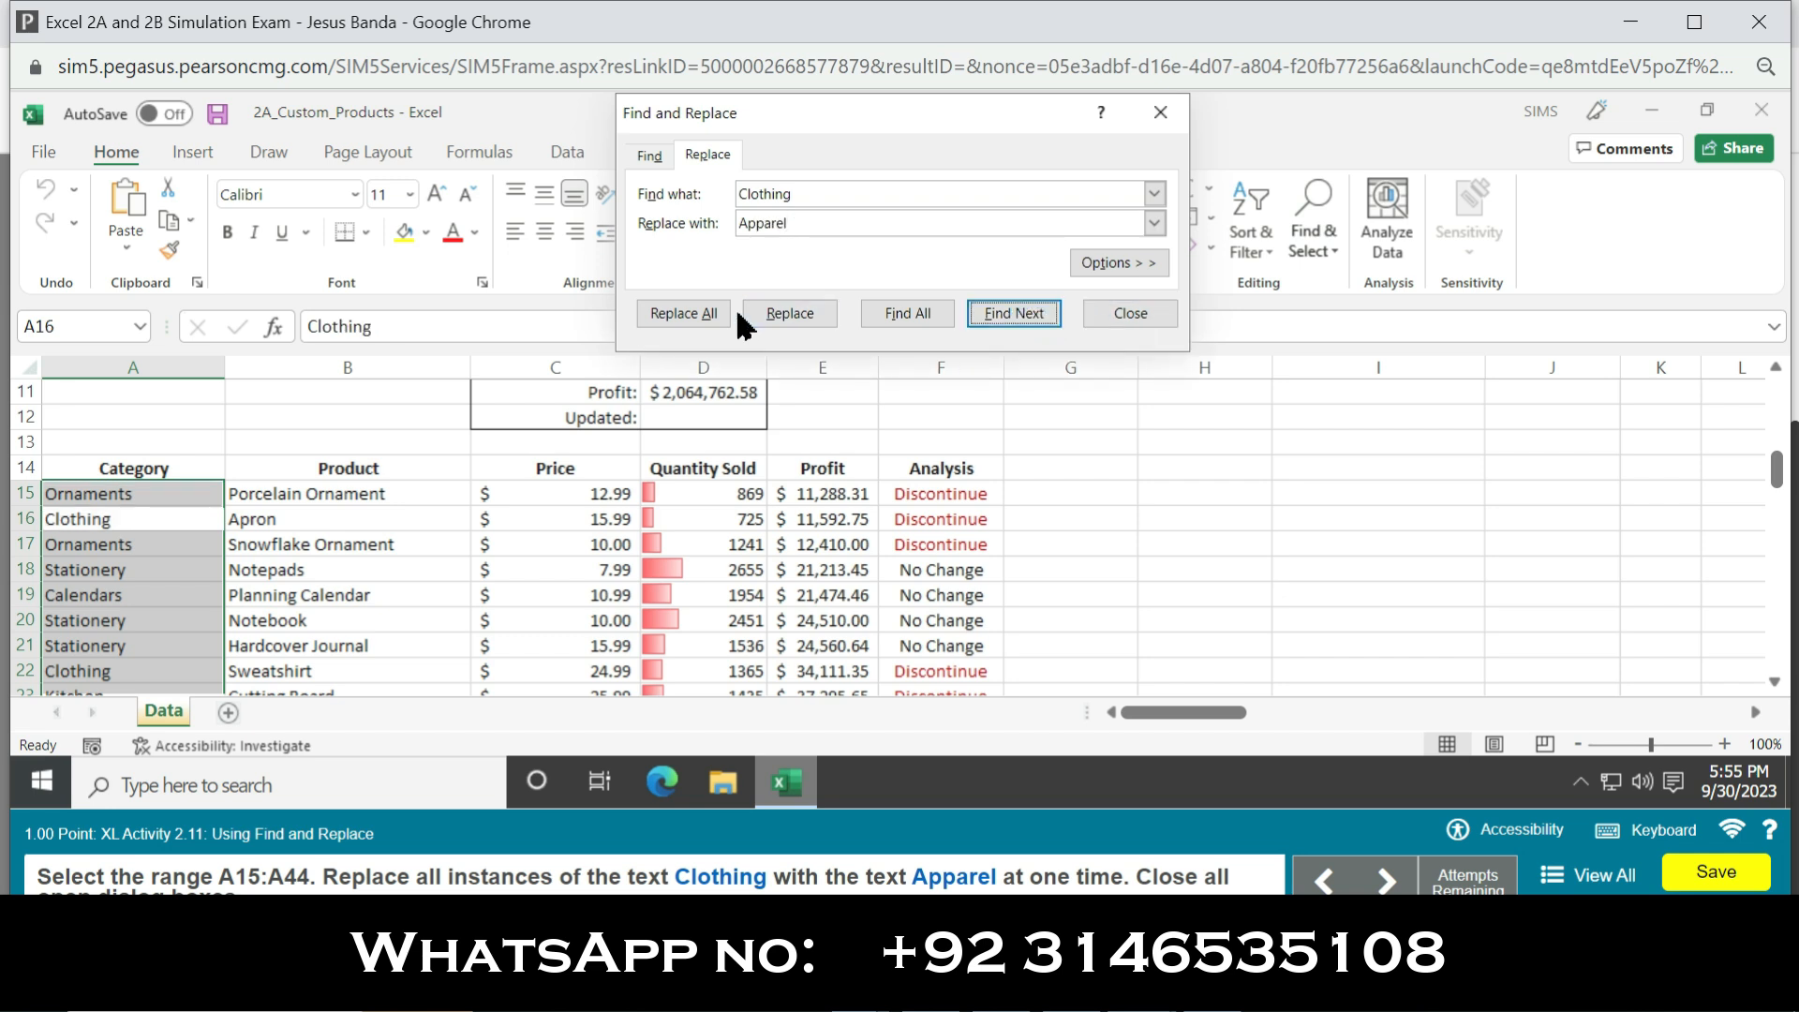
click(707, 316)
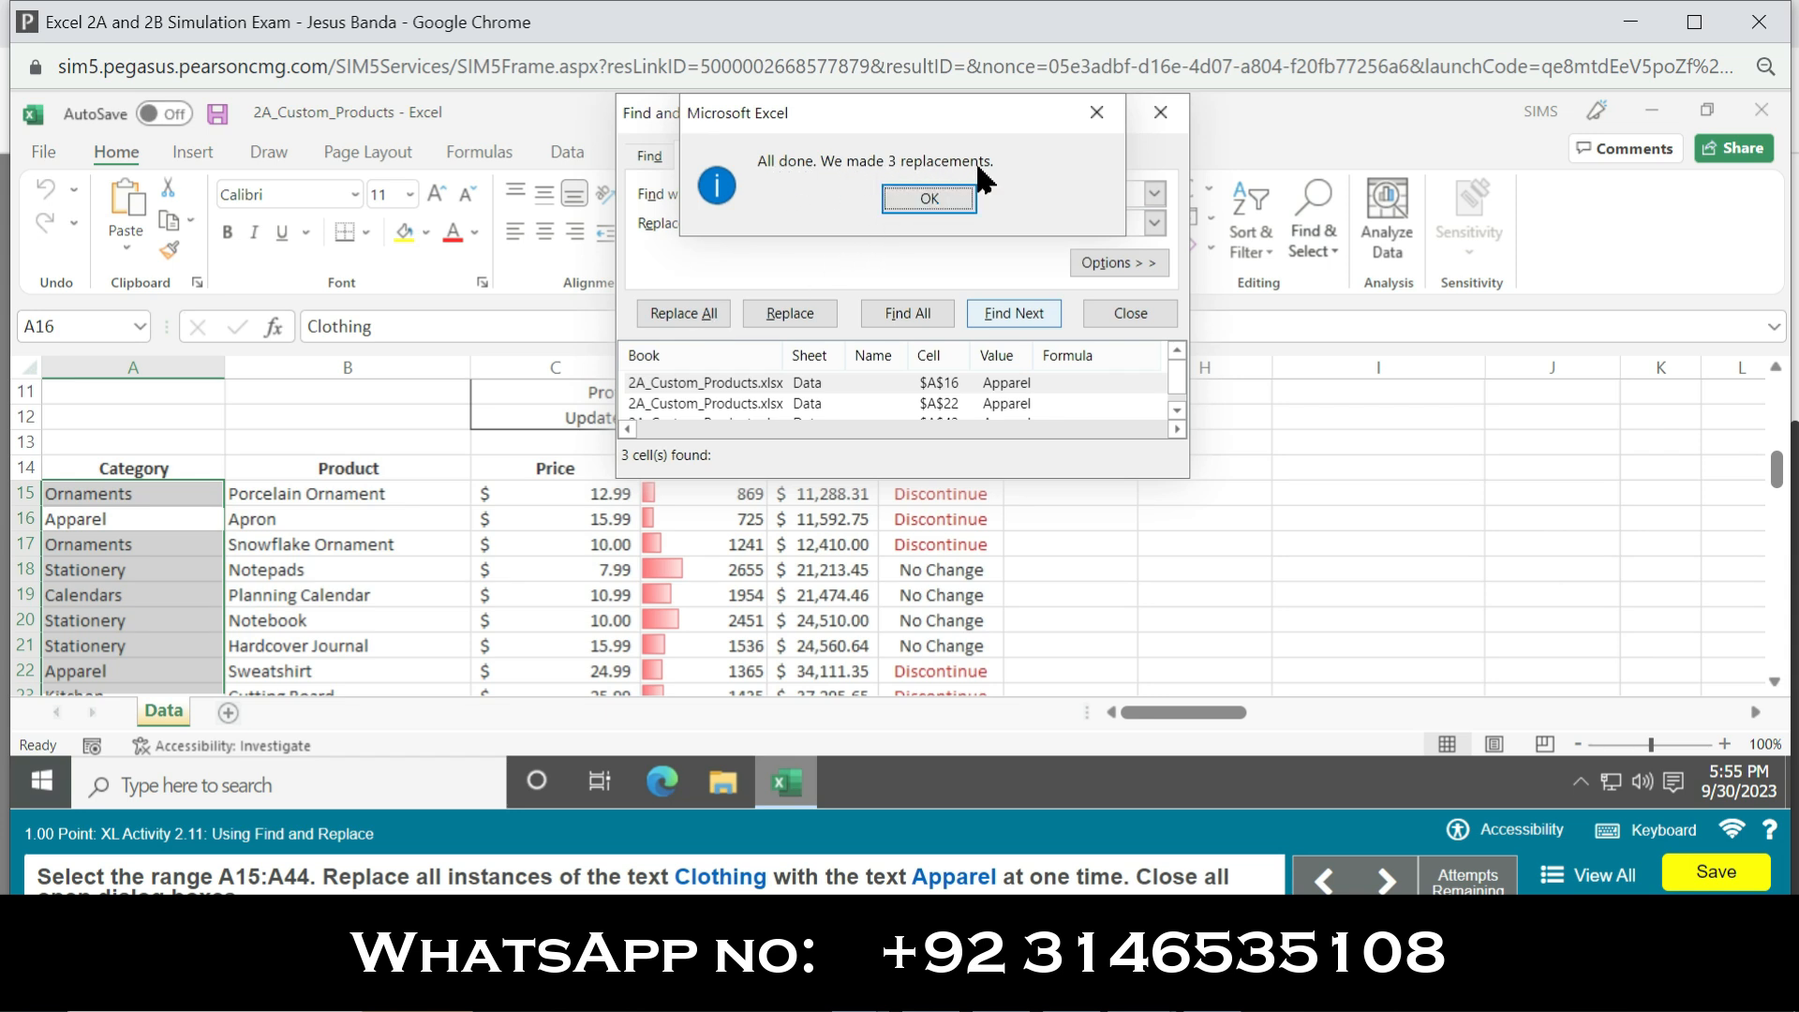
click(904, 200)
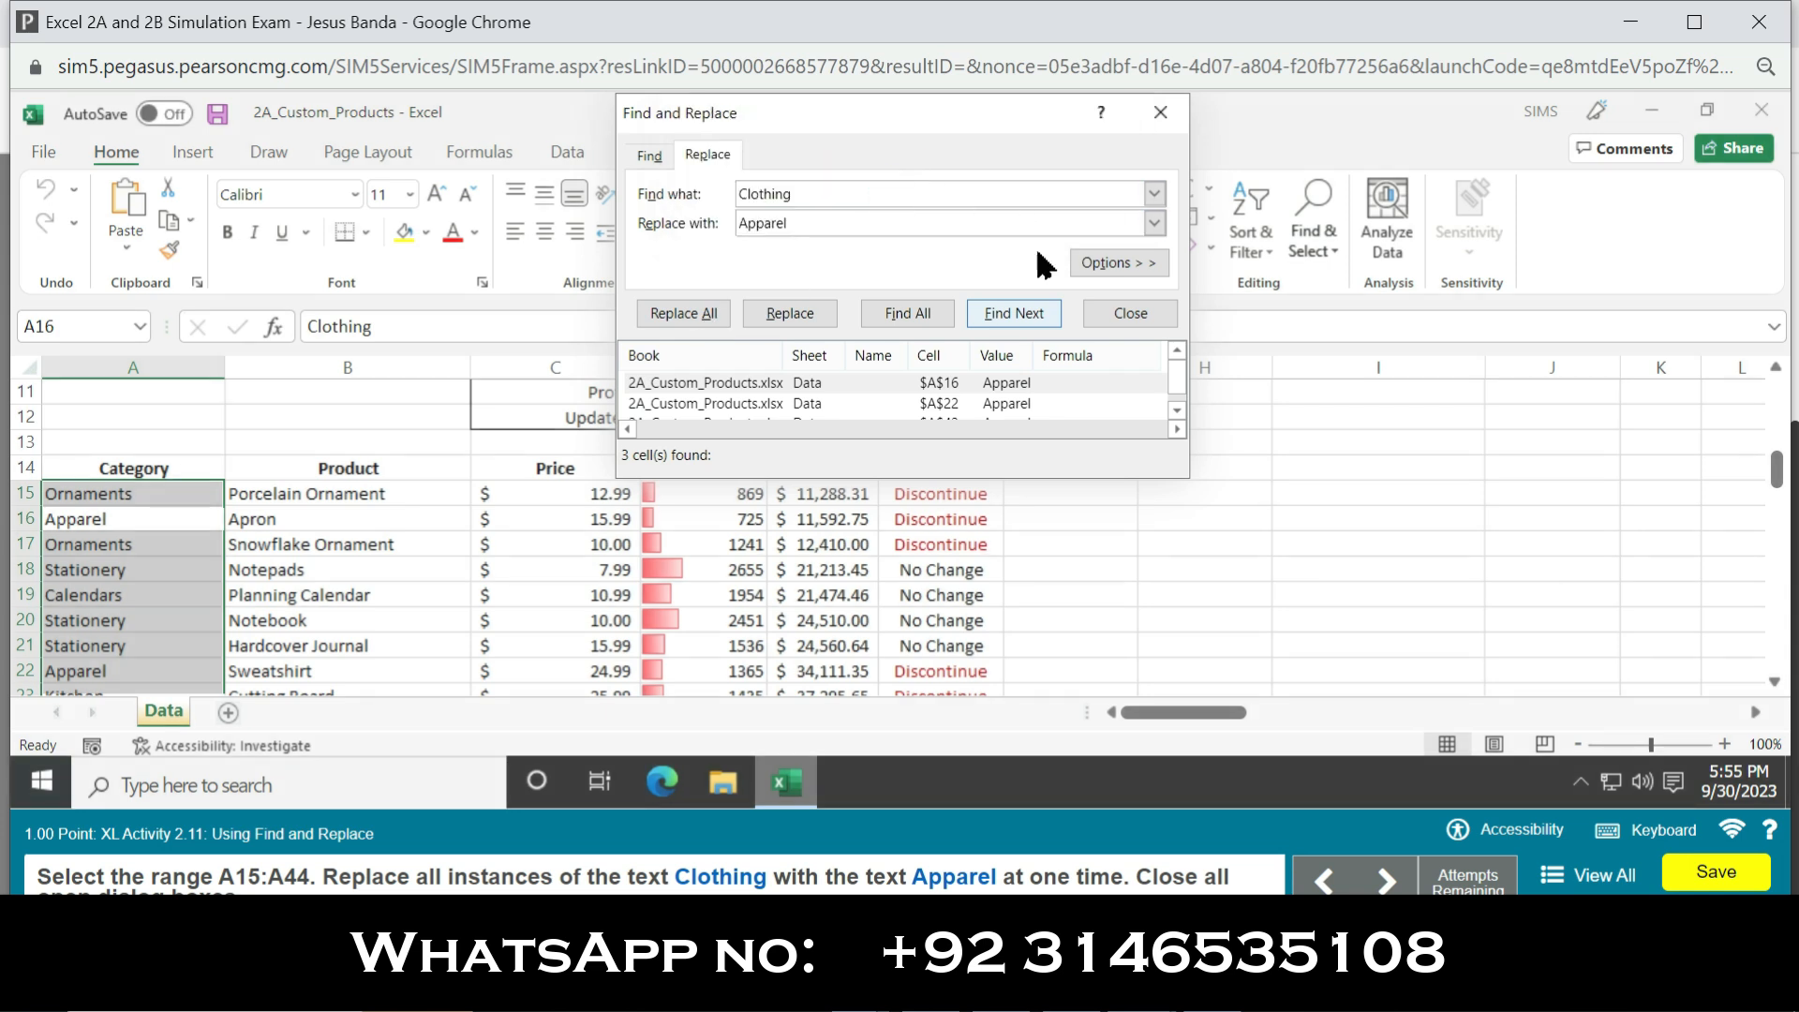
click(1112, 315)
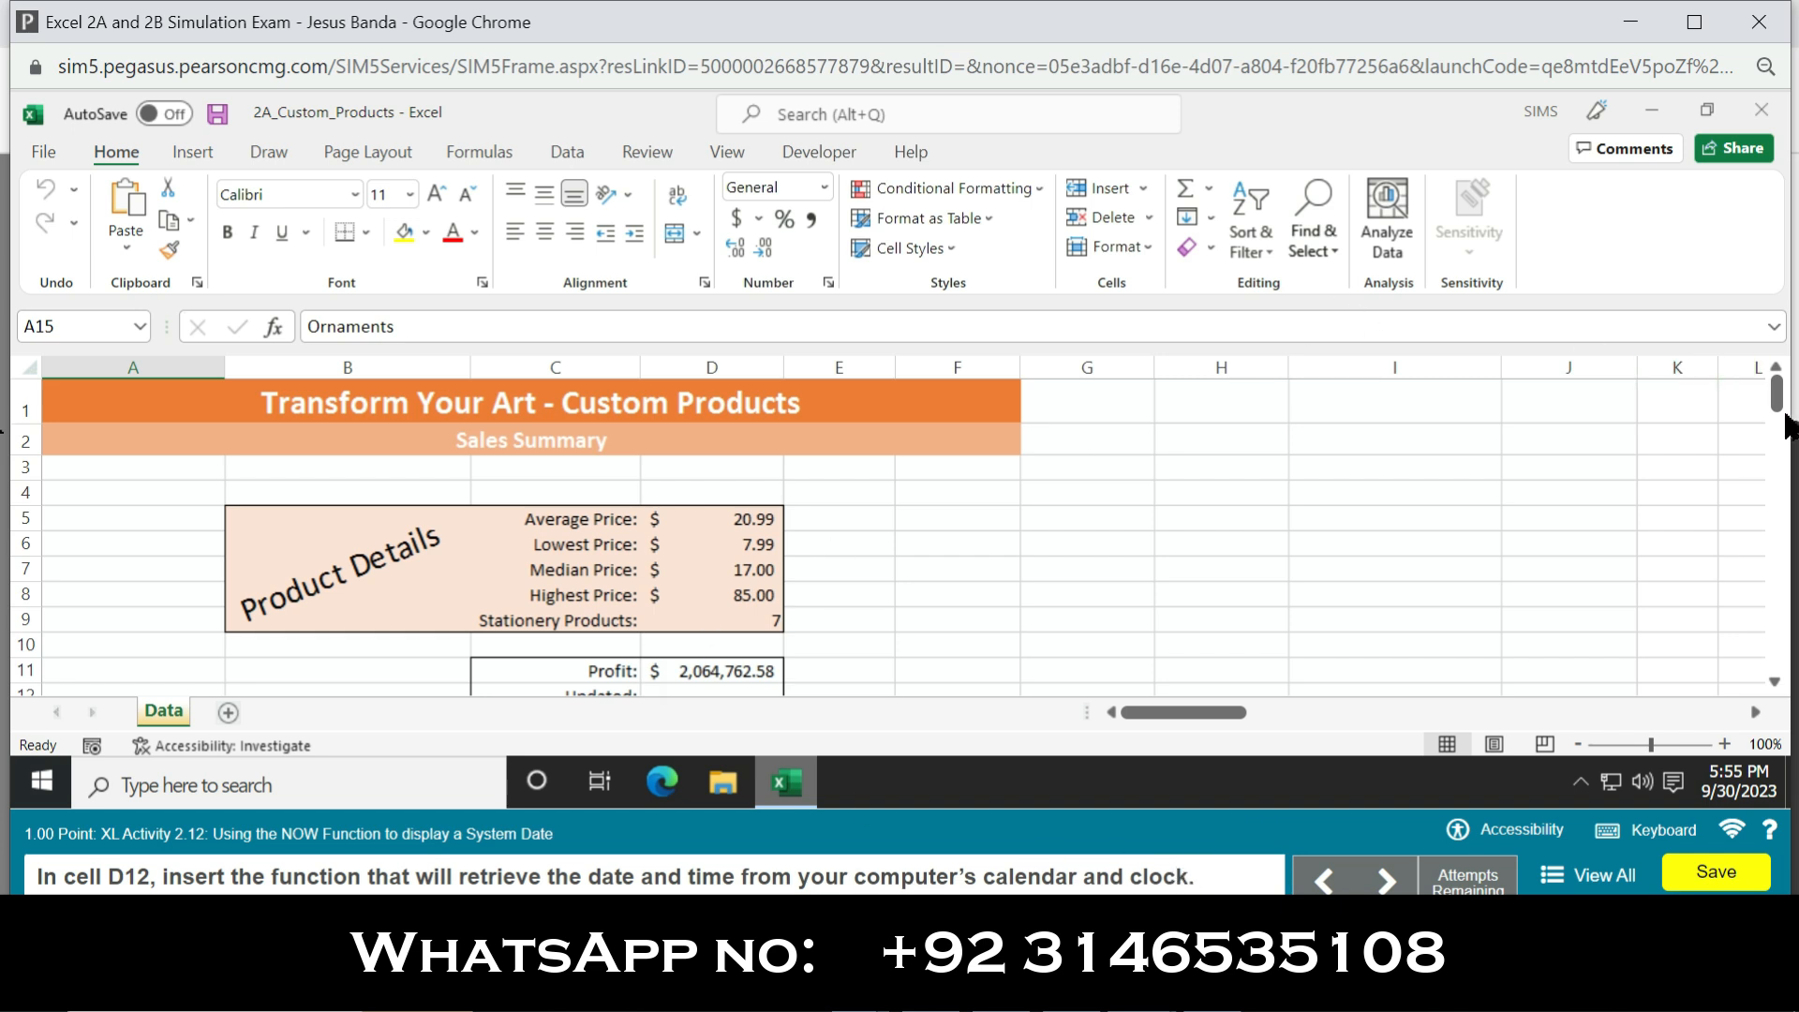
Insert the NOW function in cell D12 beside the Updated label.
scroll(1783, 410, down, 1)
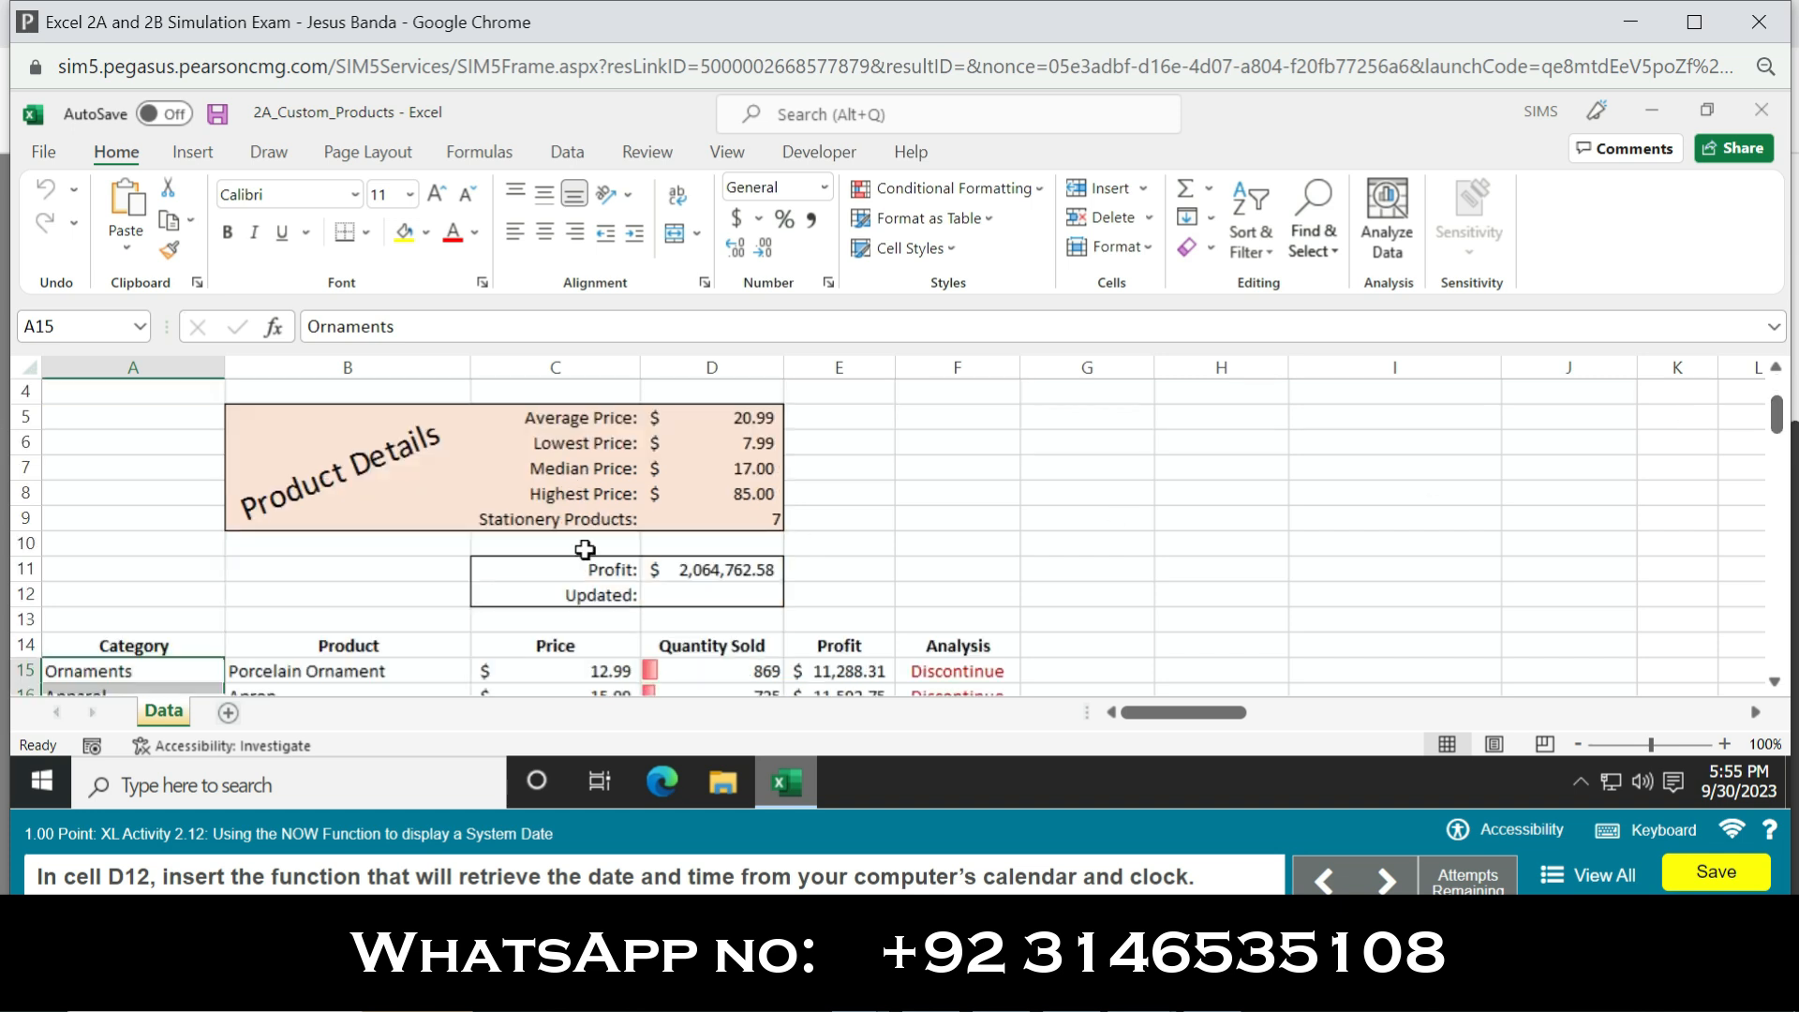
click(687, 593)
text(=)
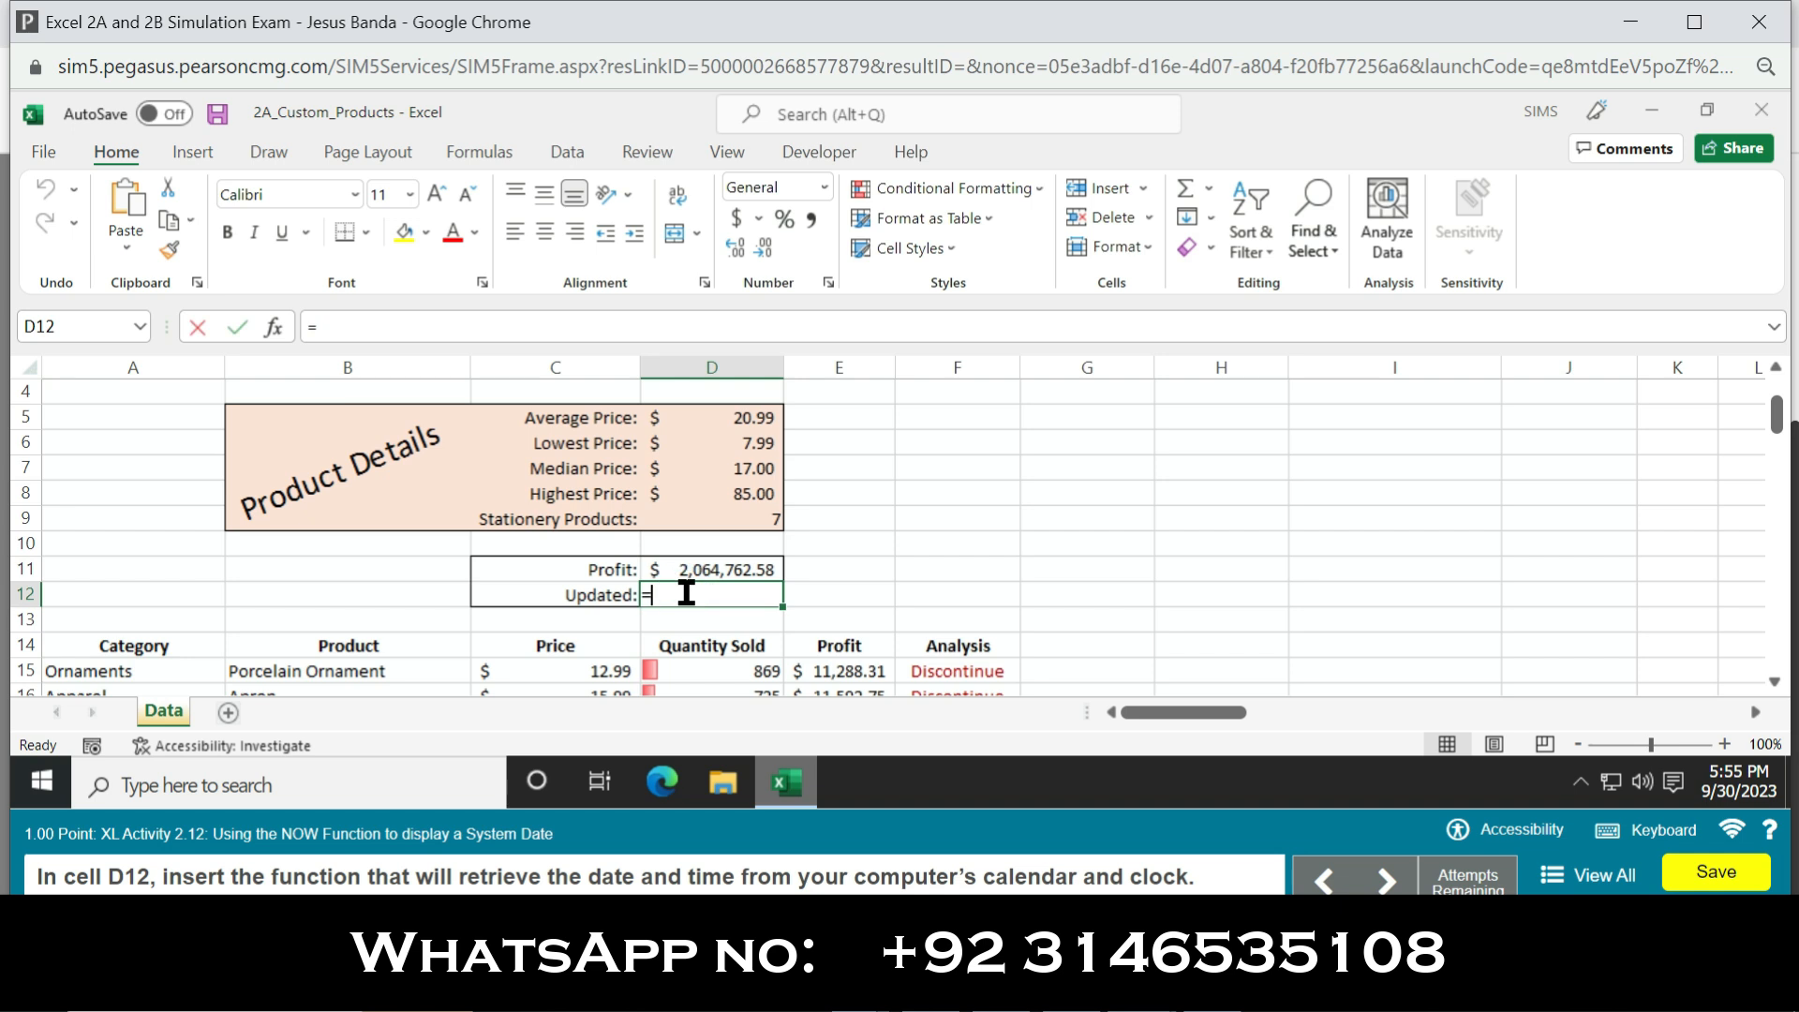
text(now)
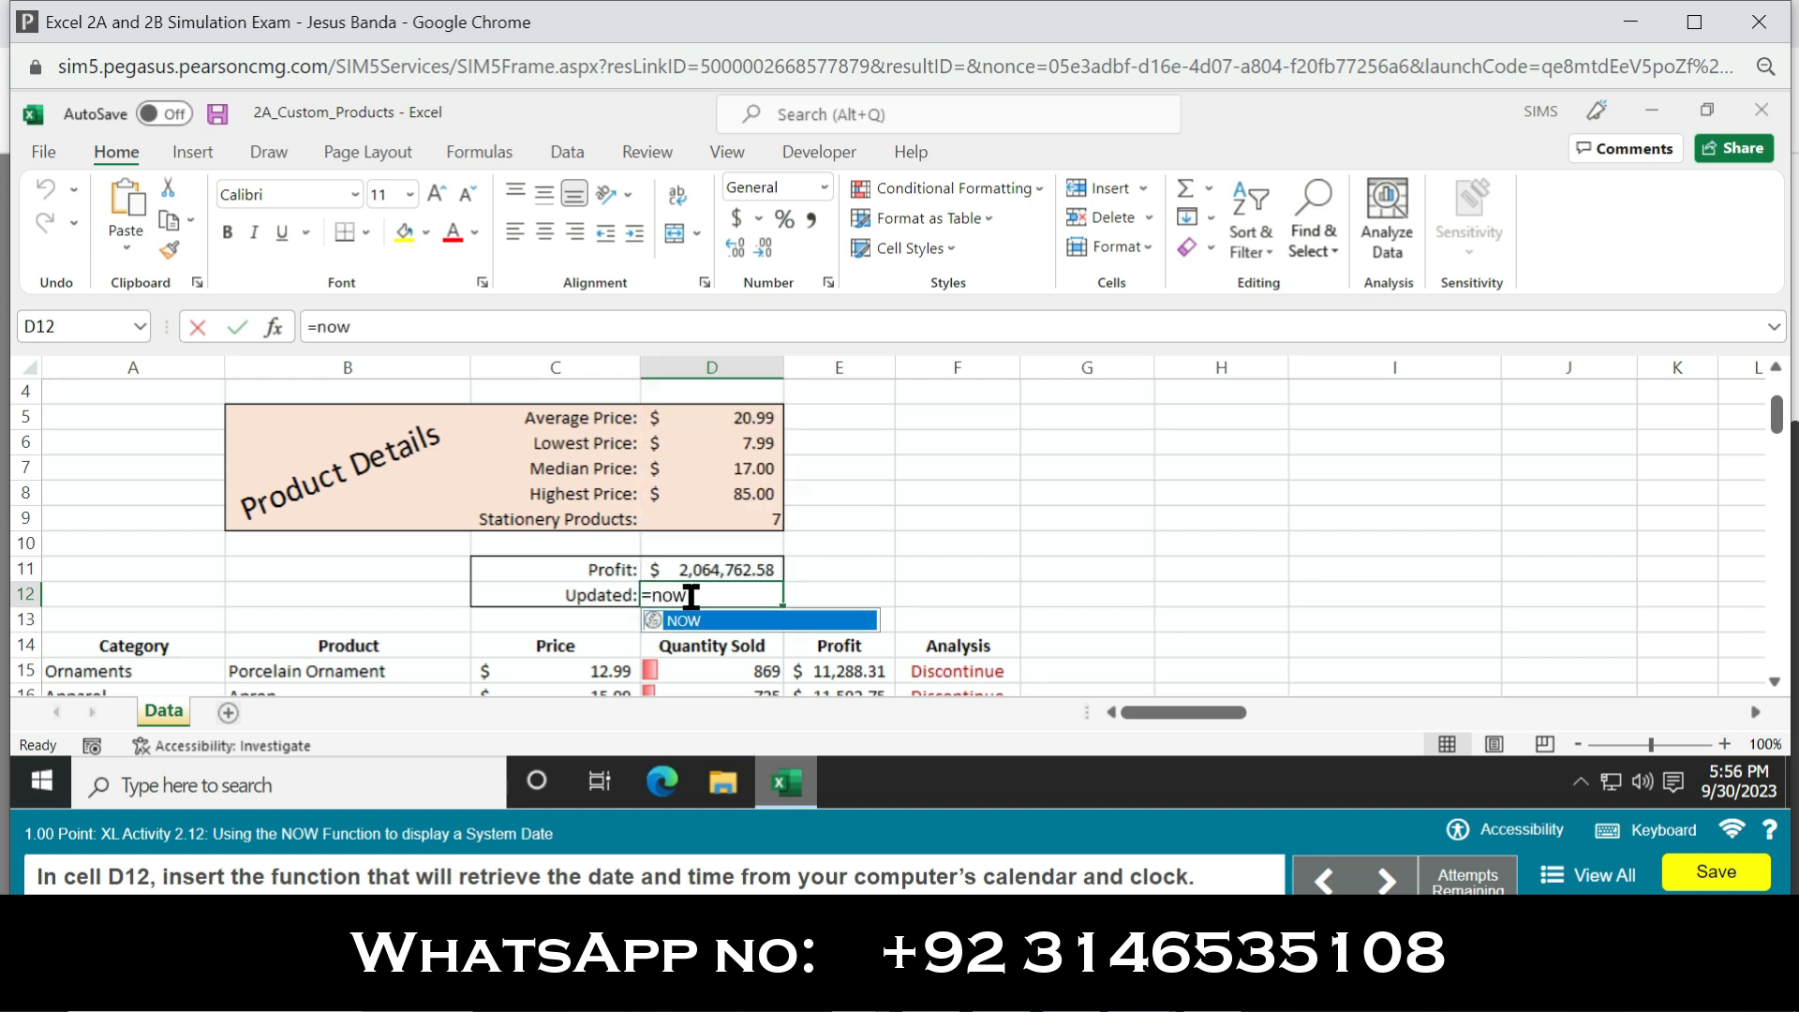
double_click(707, 621)
key(Return)
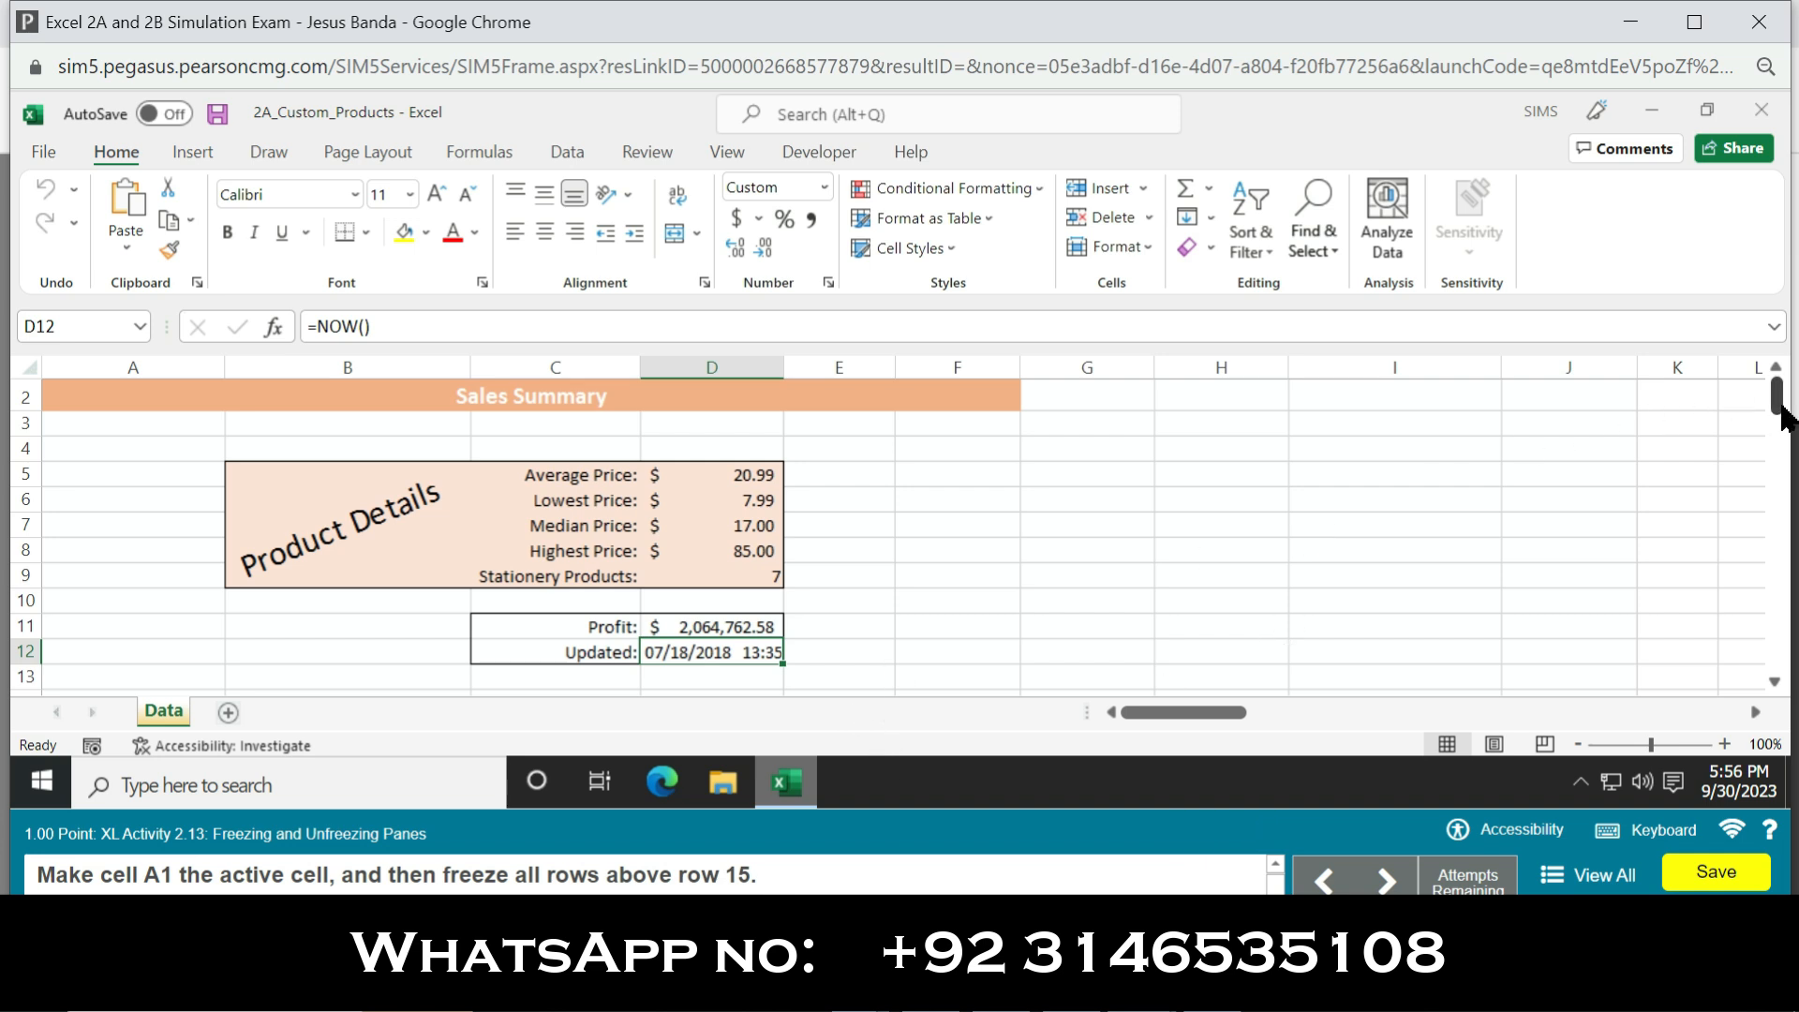
Freeze all rows above row 15 of the worksheet.
drag(1778, 416, 1777, 456)
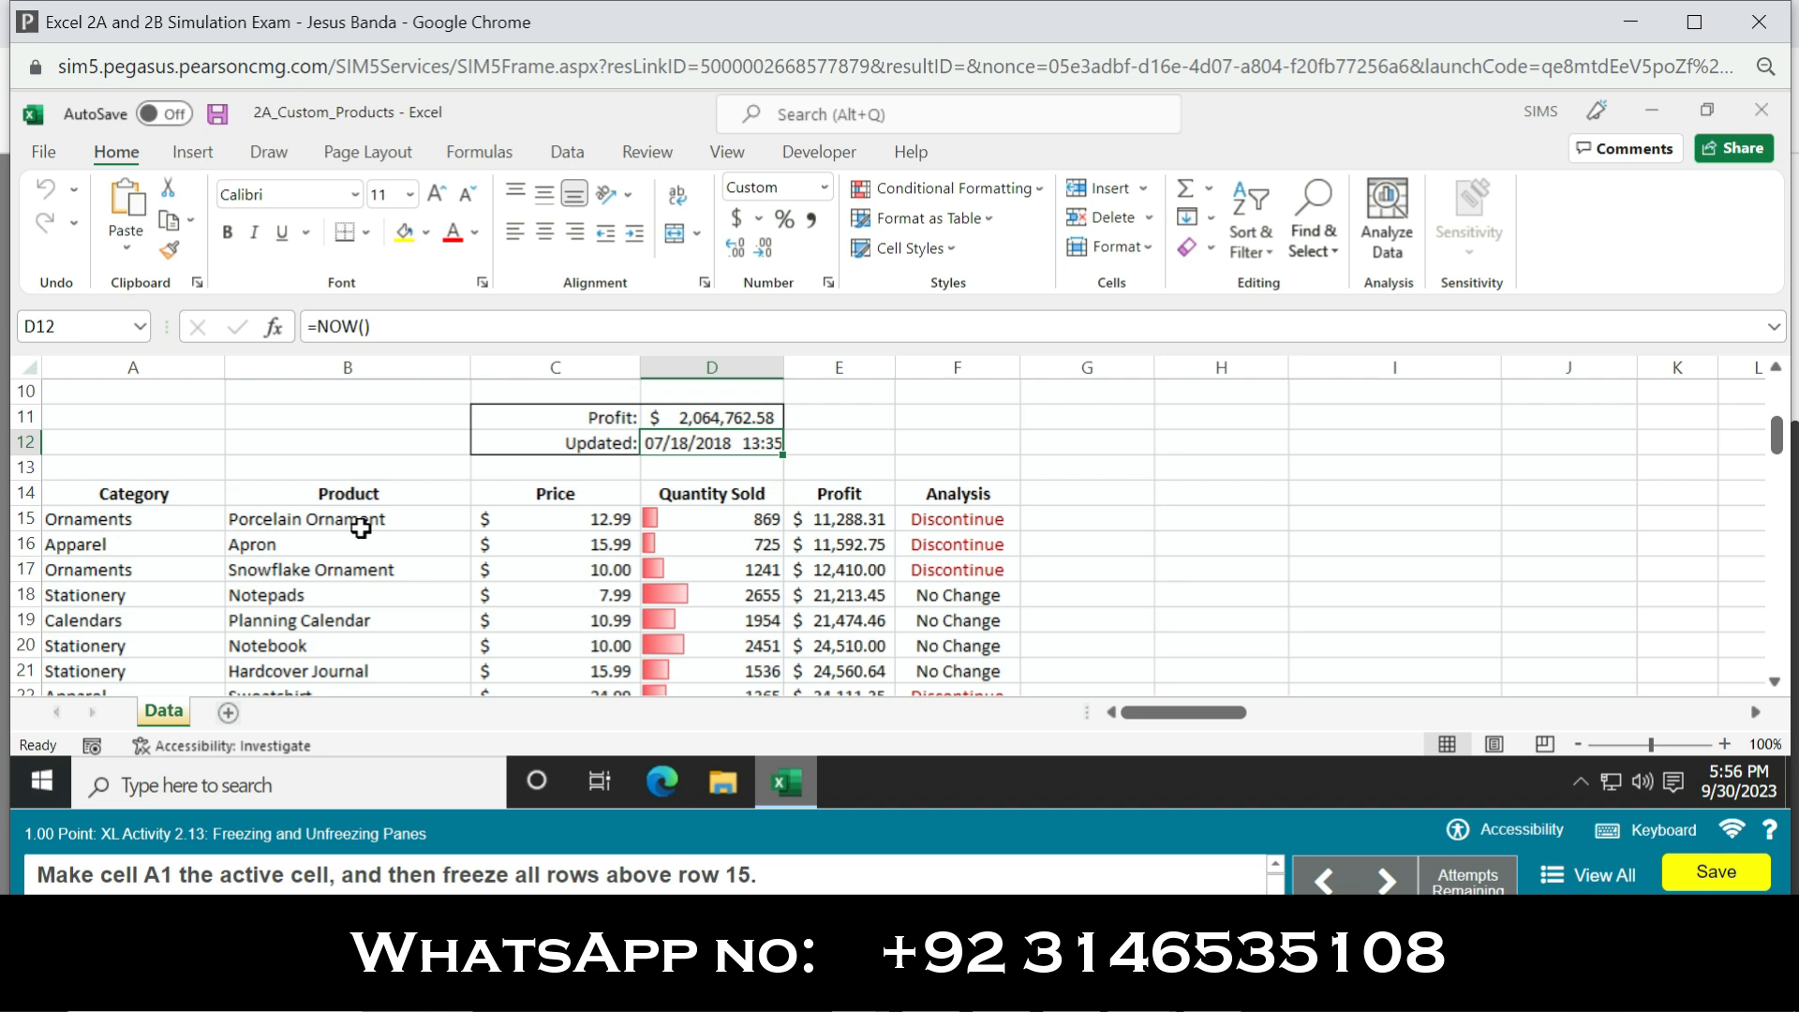
click(18, 517)
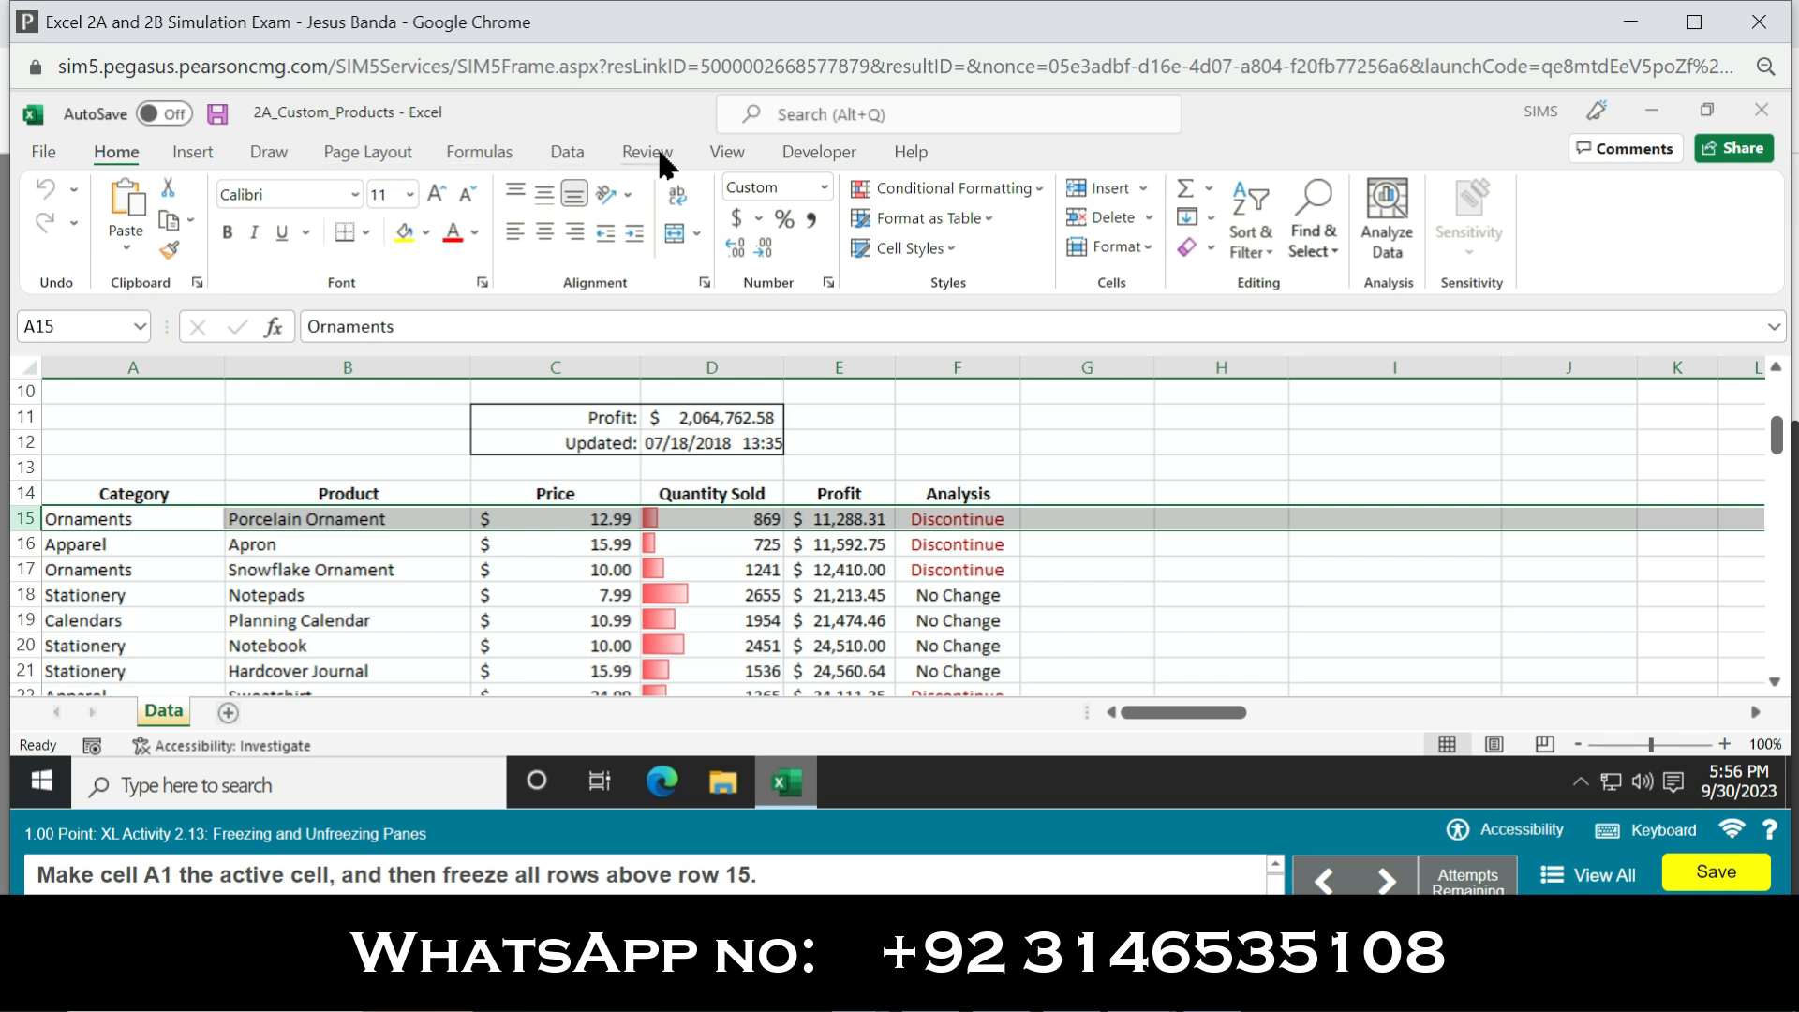
click(733, 153)
click(1136, 253)
click(1188, 305)
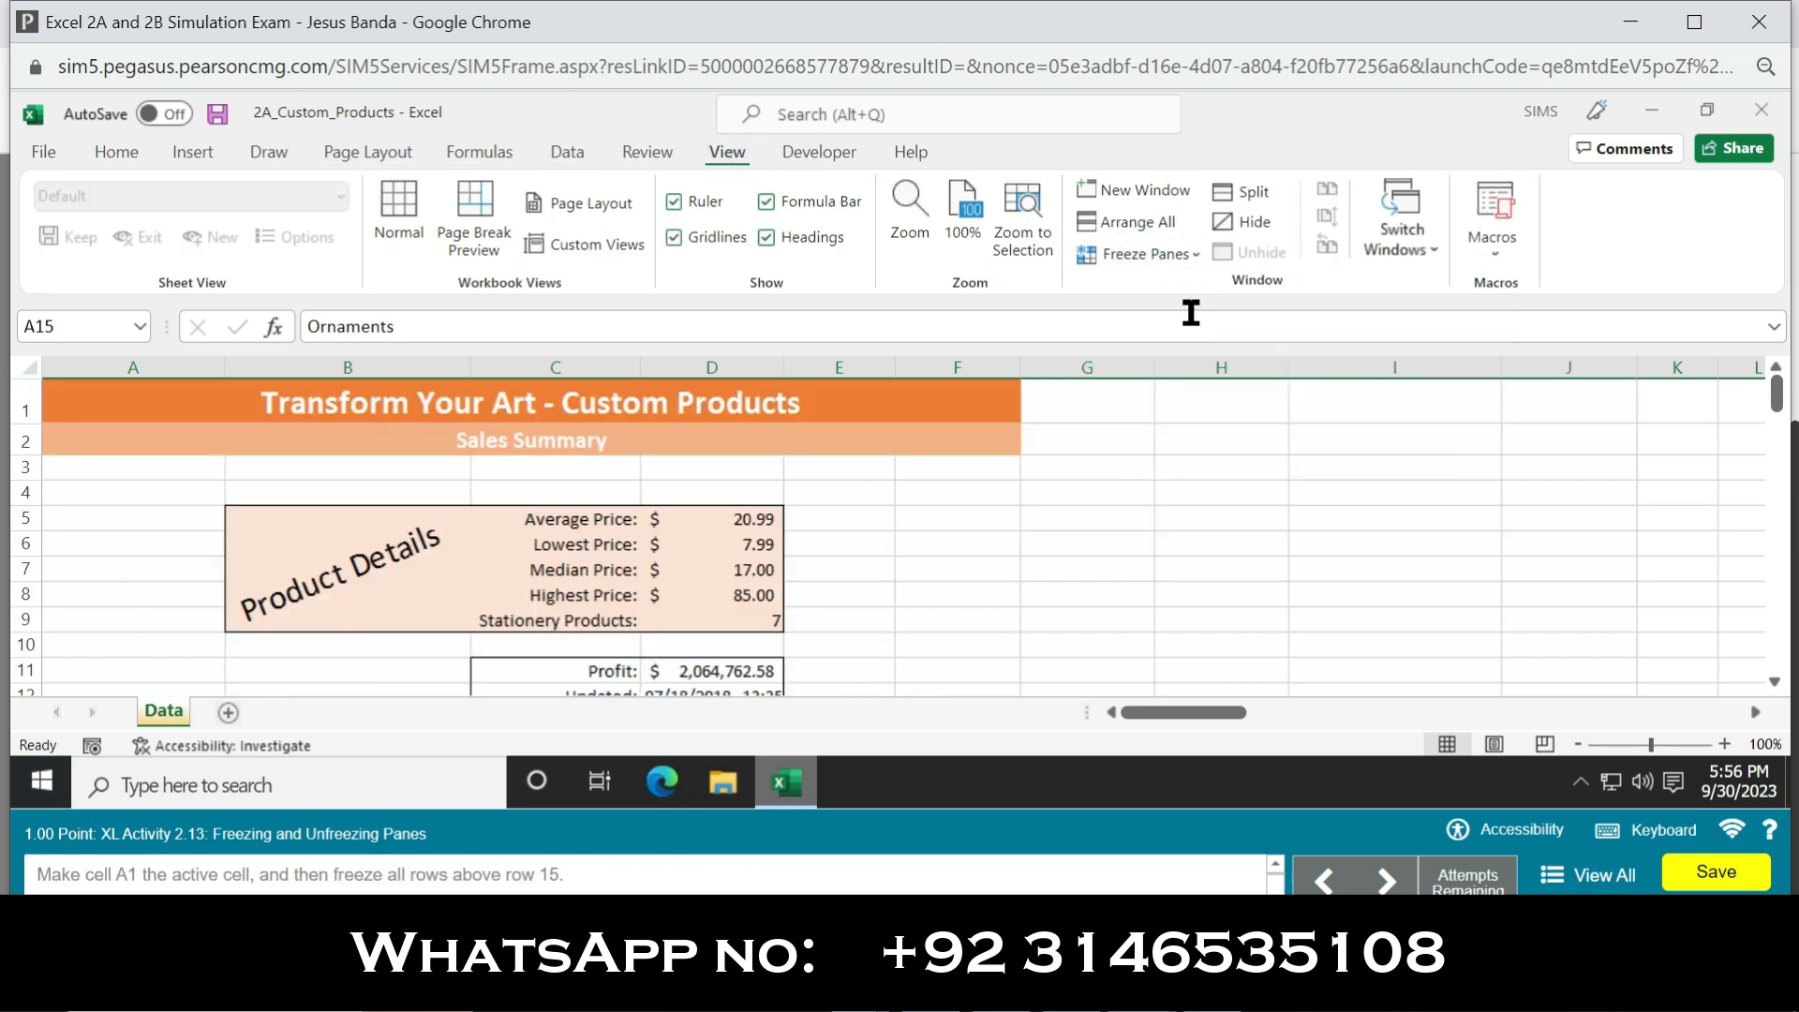
Unfreeze the worksheet's frozen rows.
mouse_move(1776, 385)
mouse_down()
mouse_move(1778, 646)
mouse_move(1778, 384)
mouse_up()
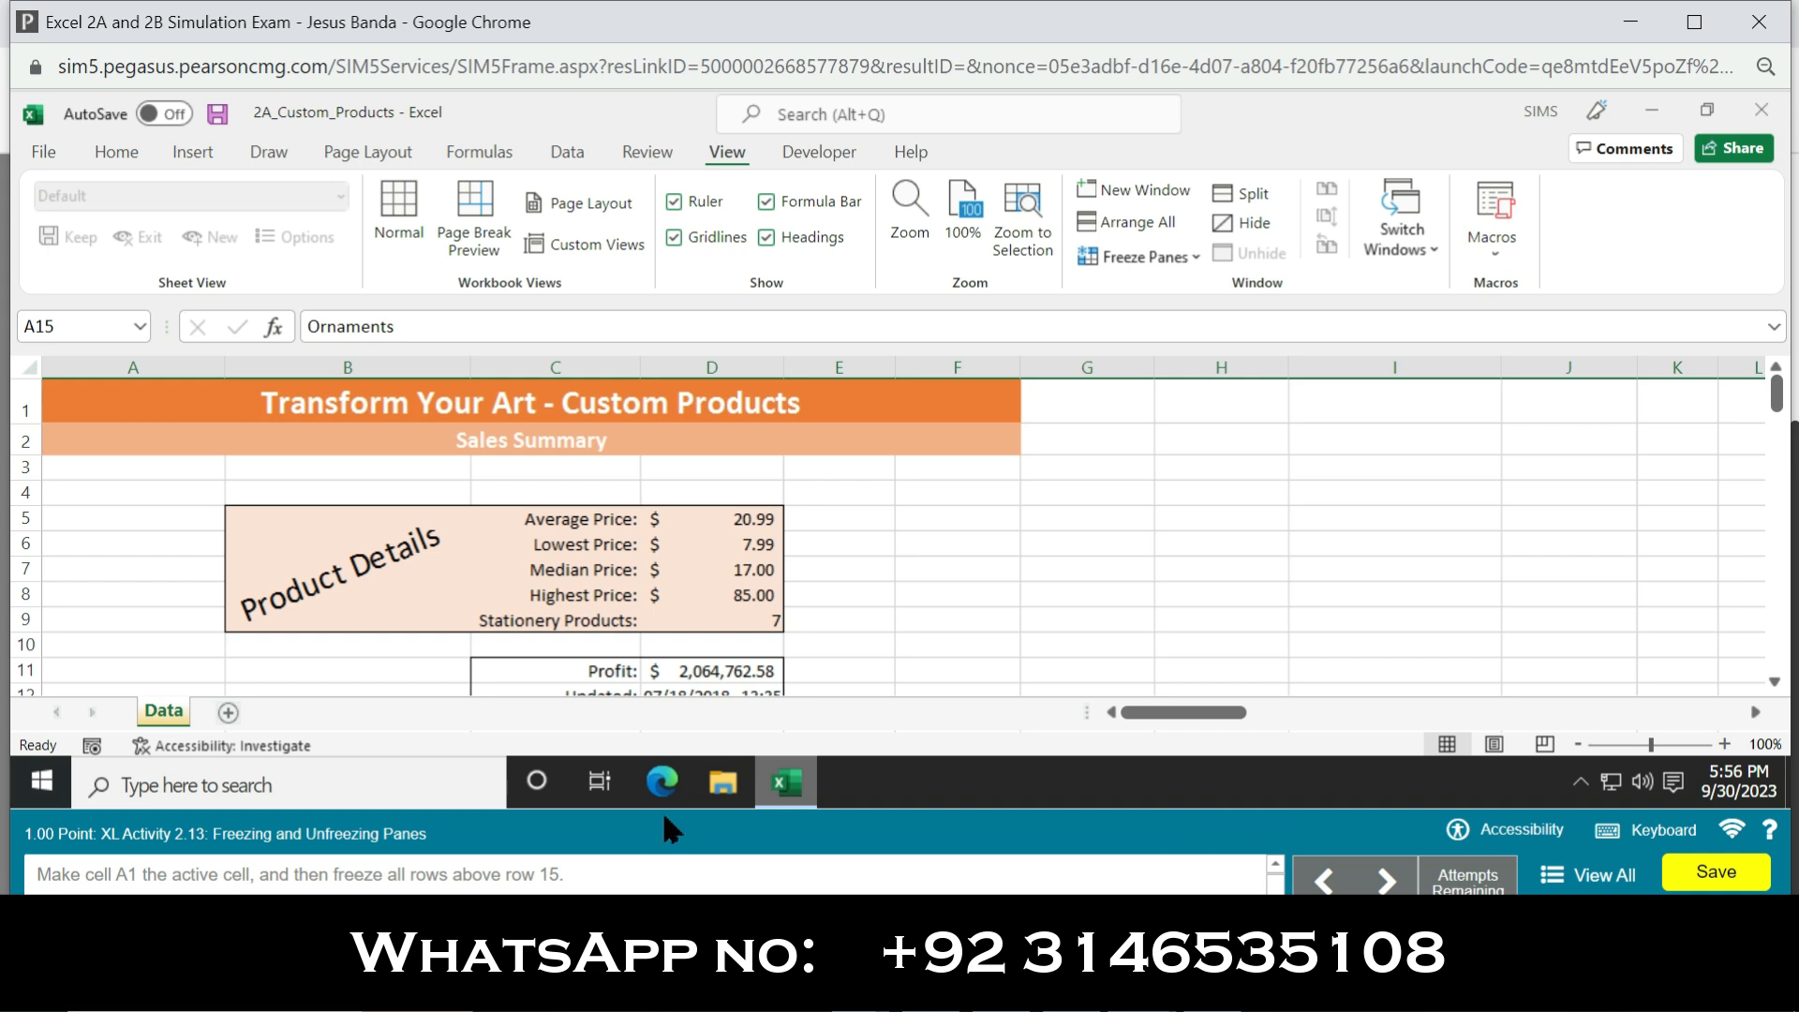
click(1143, 255)
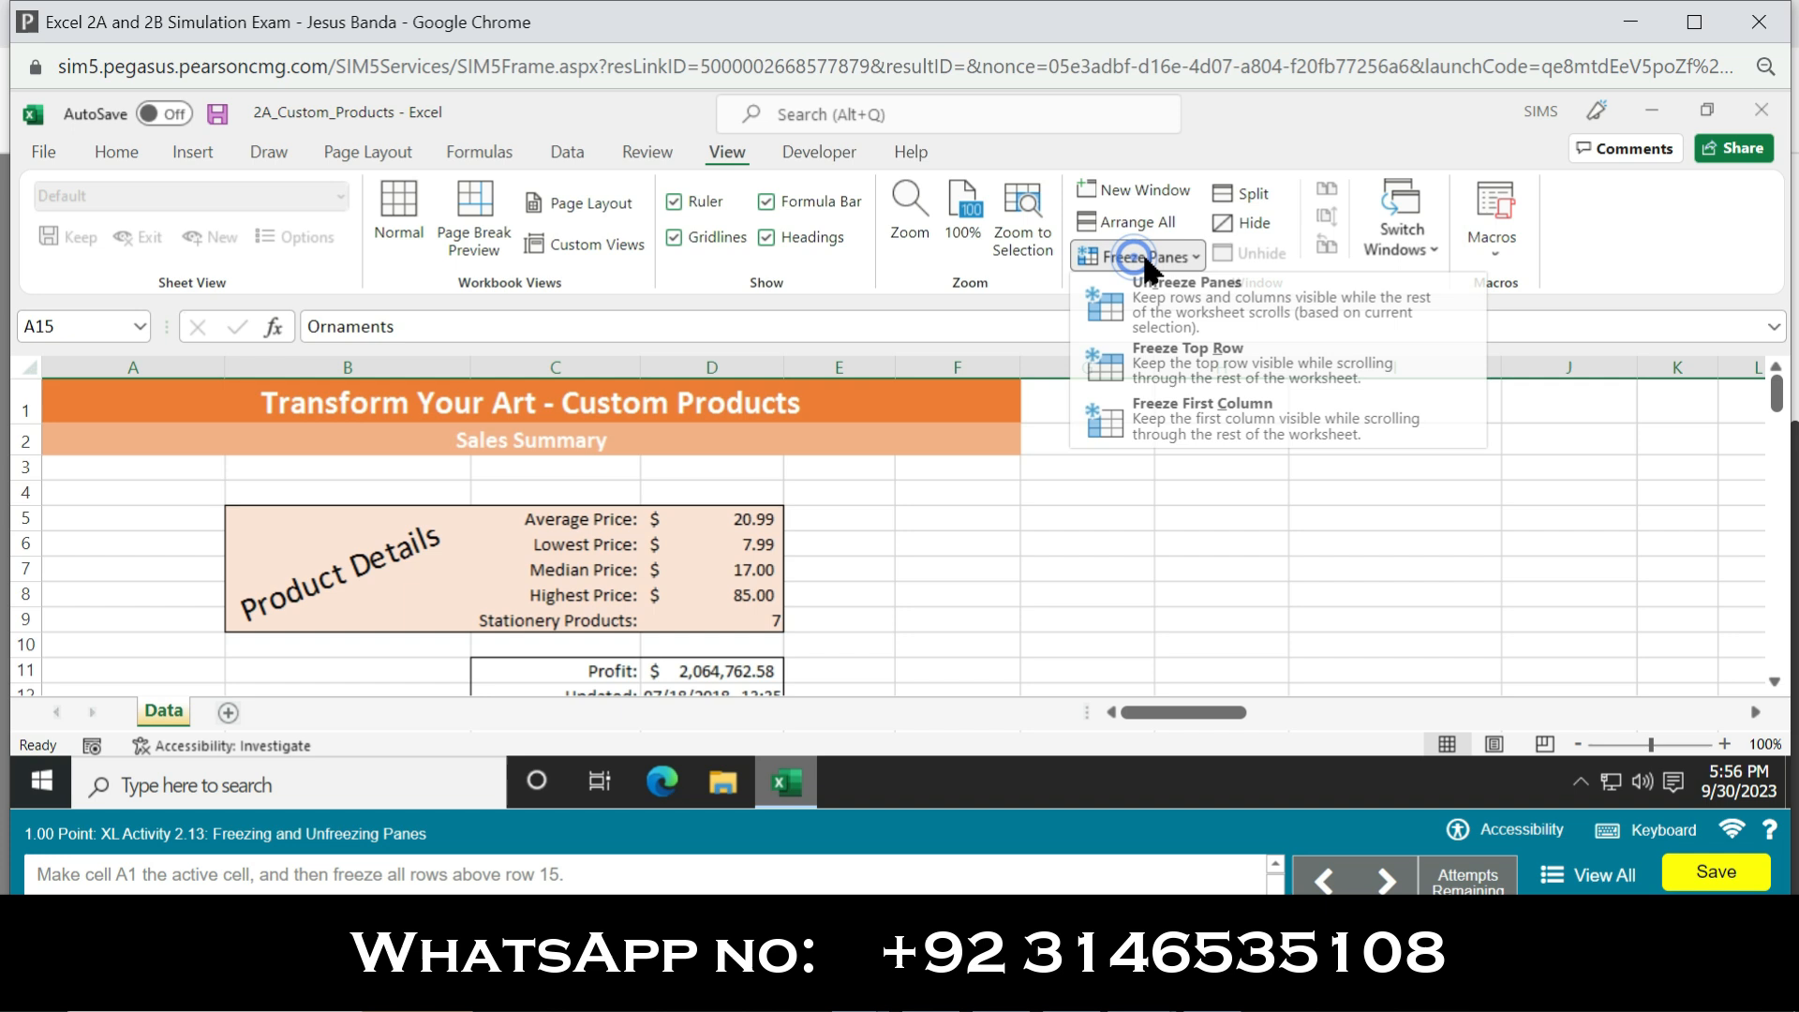
click(1218, 279)
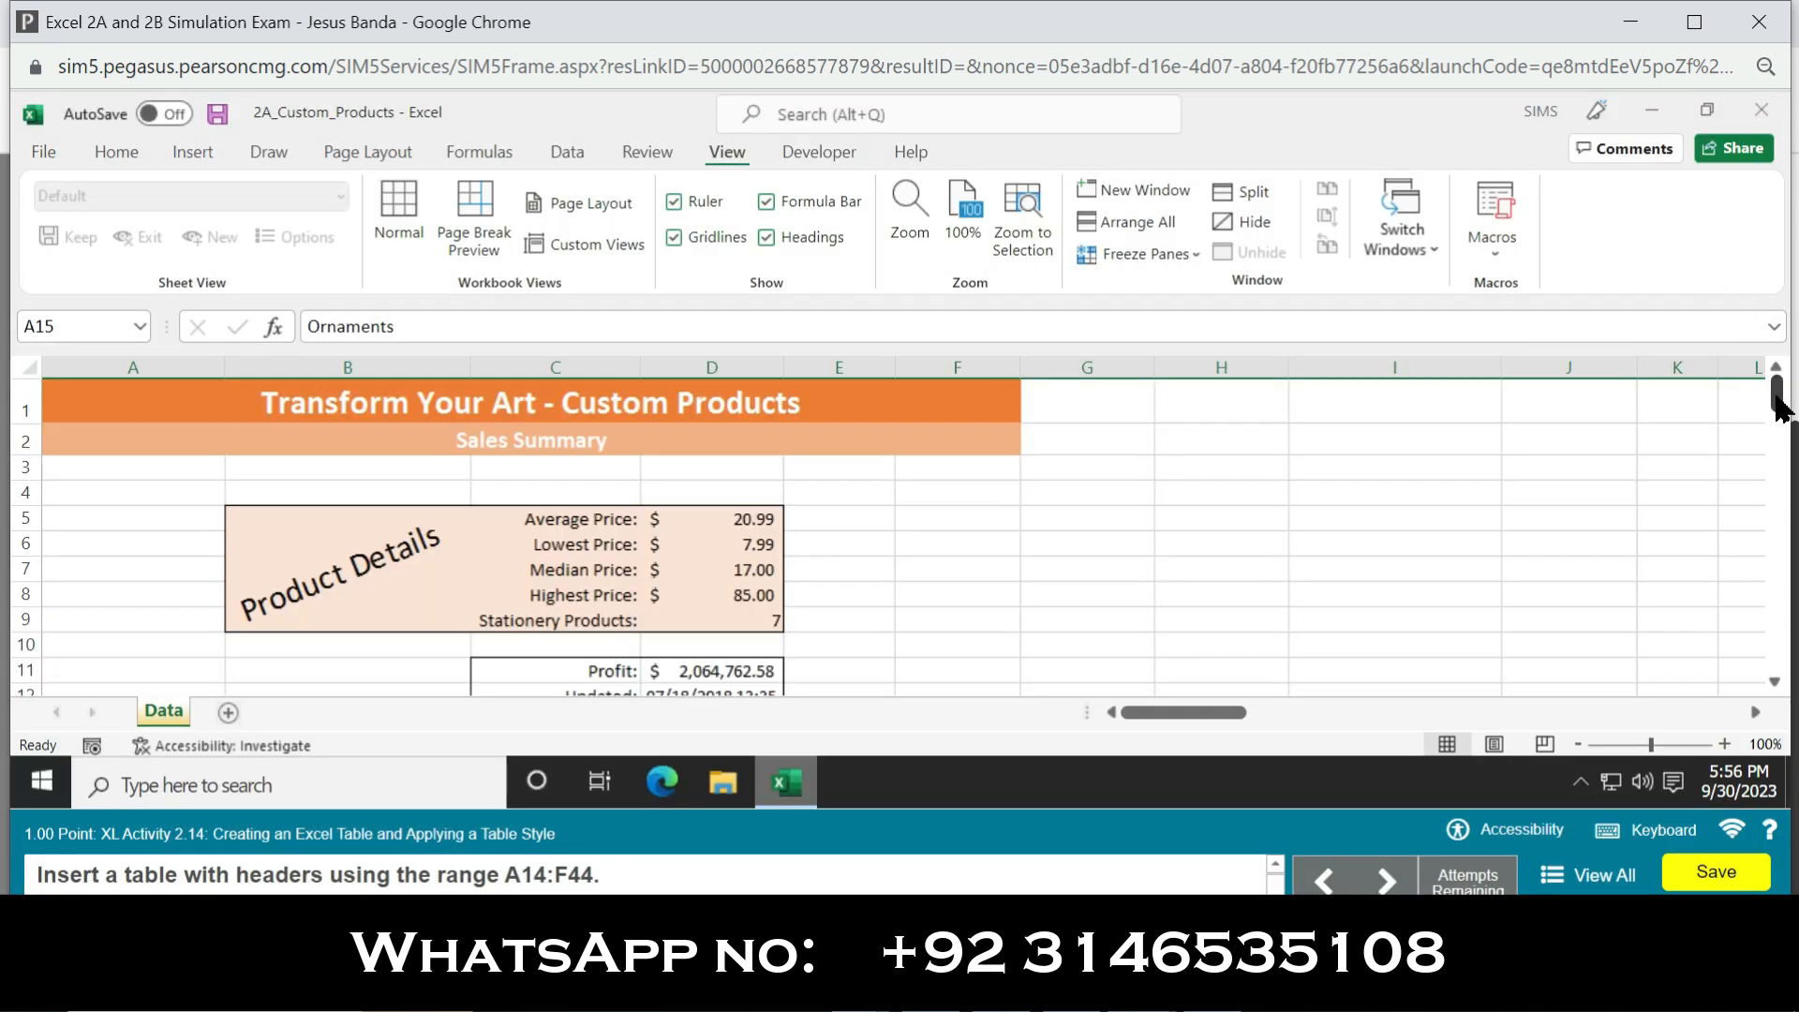
drag(1777, 403, 5, 396)
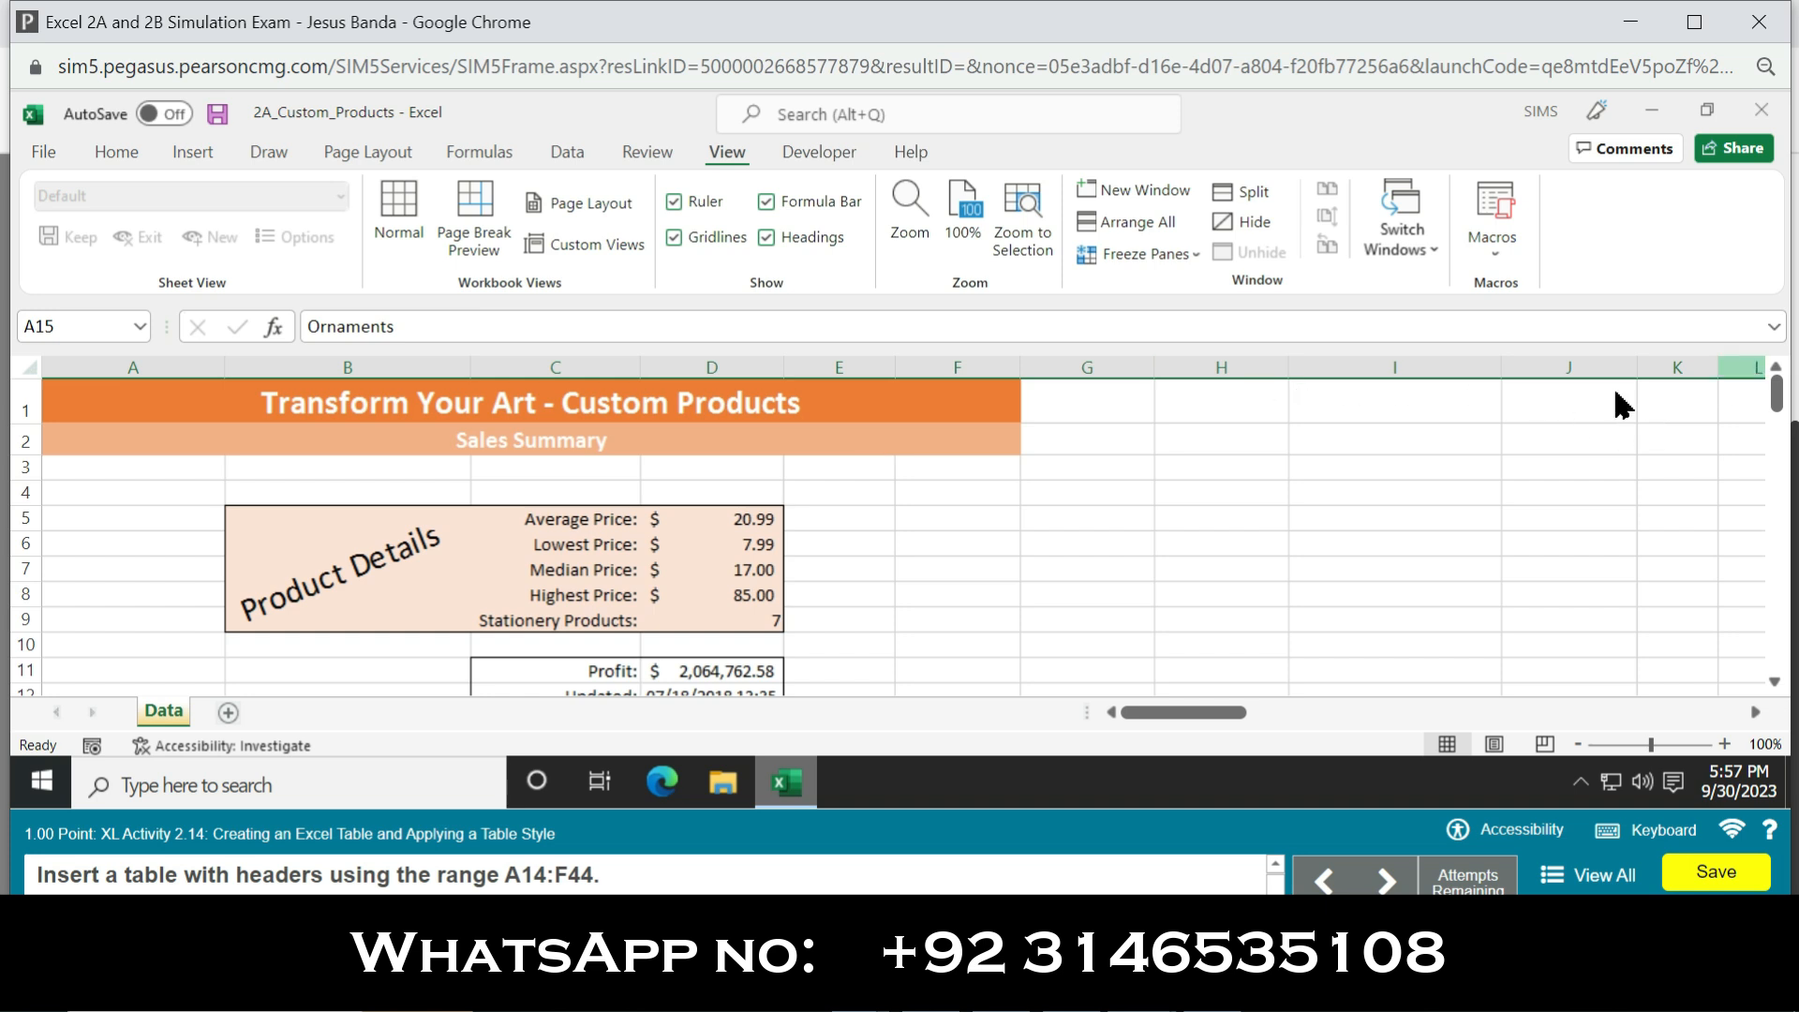
Insert a table with headers using the range A14:F44.
click(89, 323)
text(A14:F)
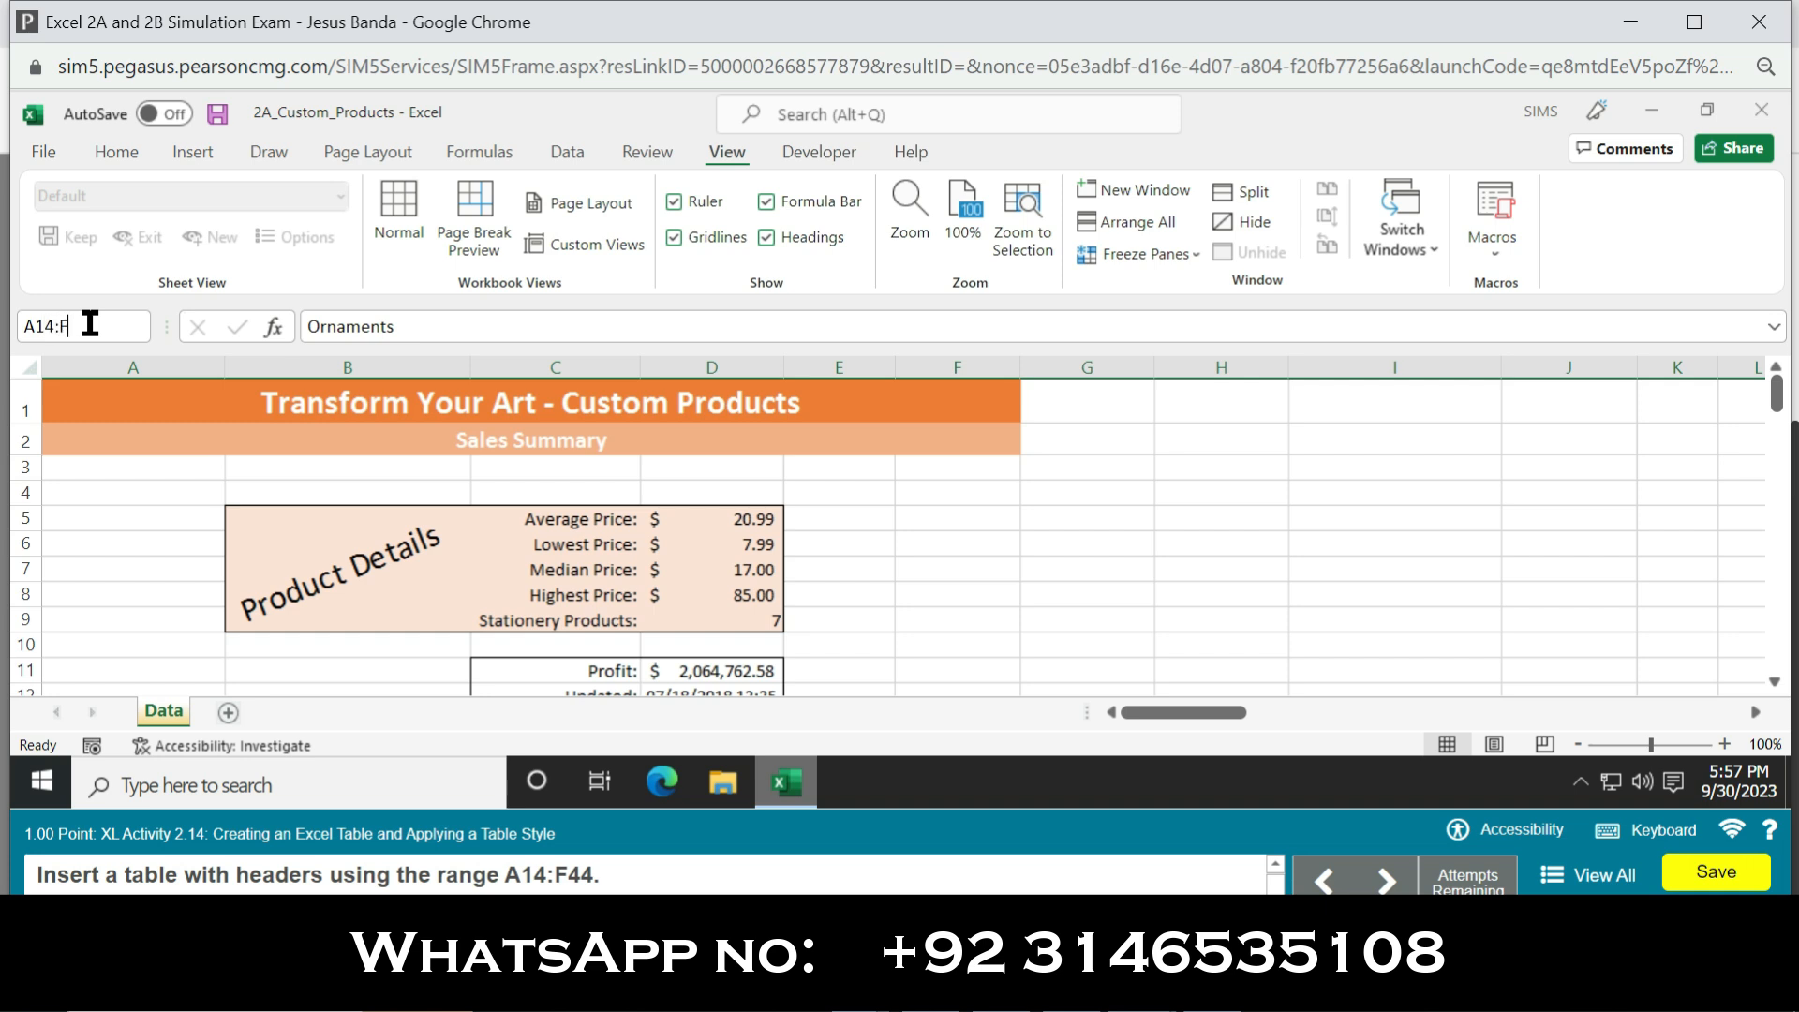
text(44)
key(Return)
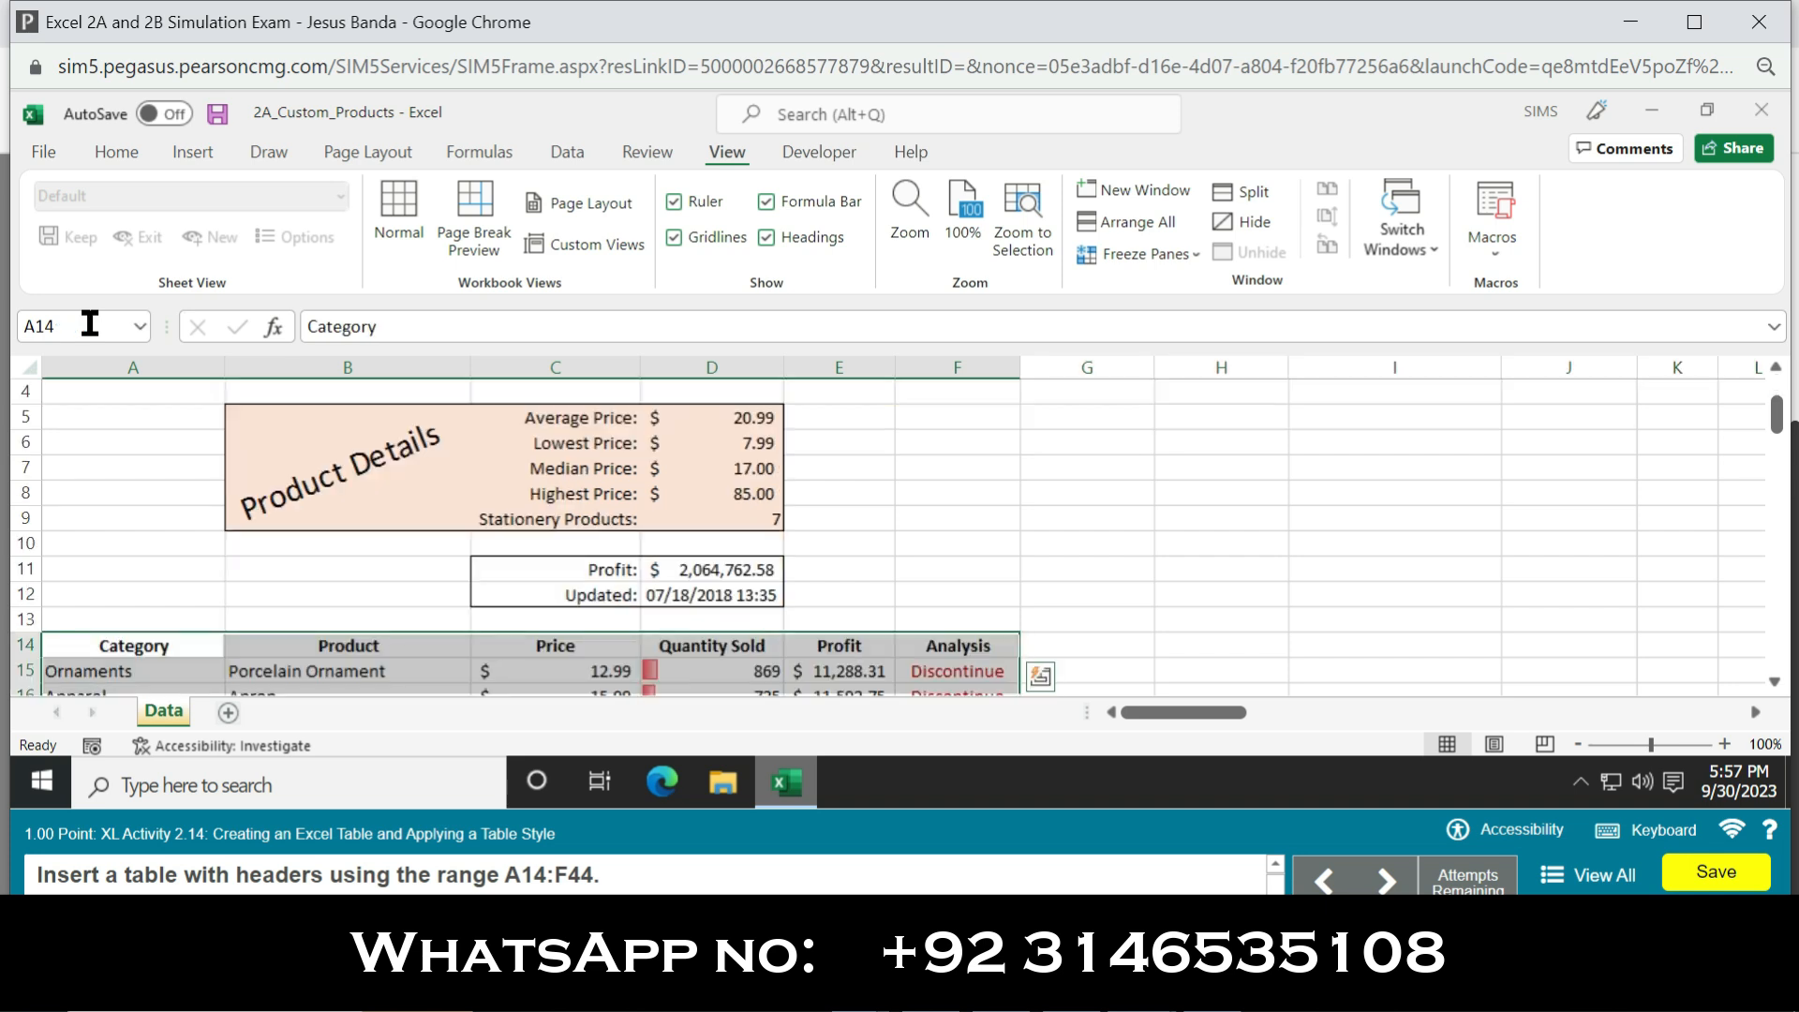
click(211, 153)
click(240, 202)
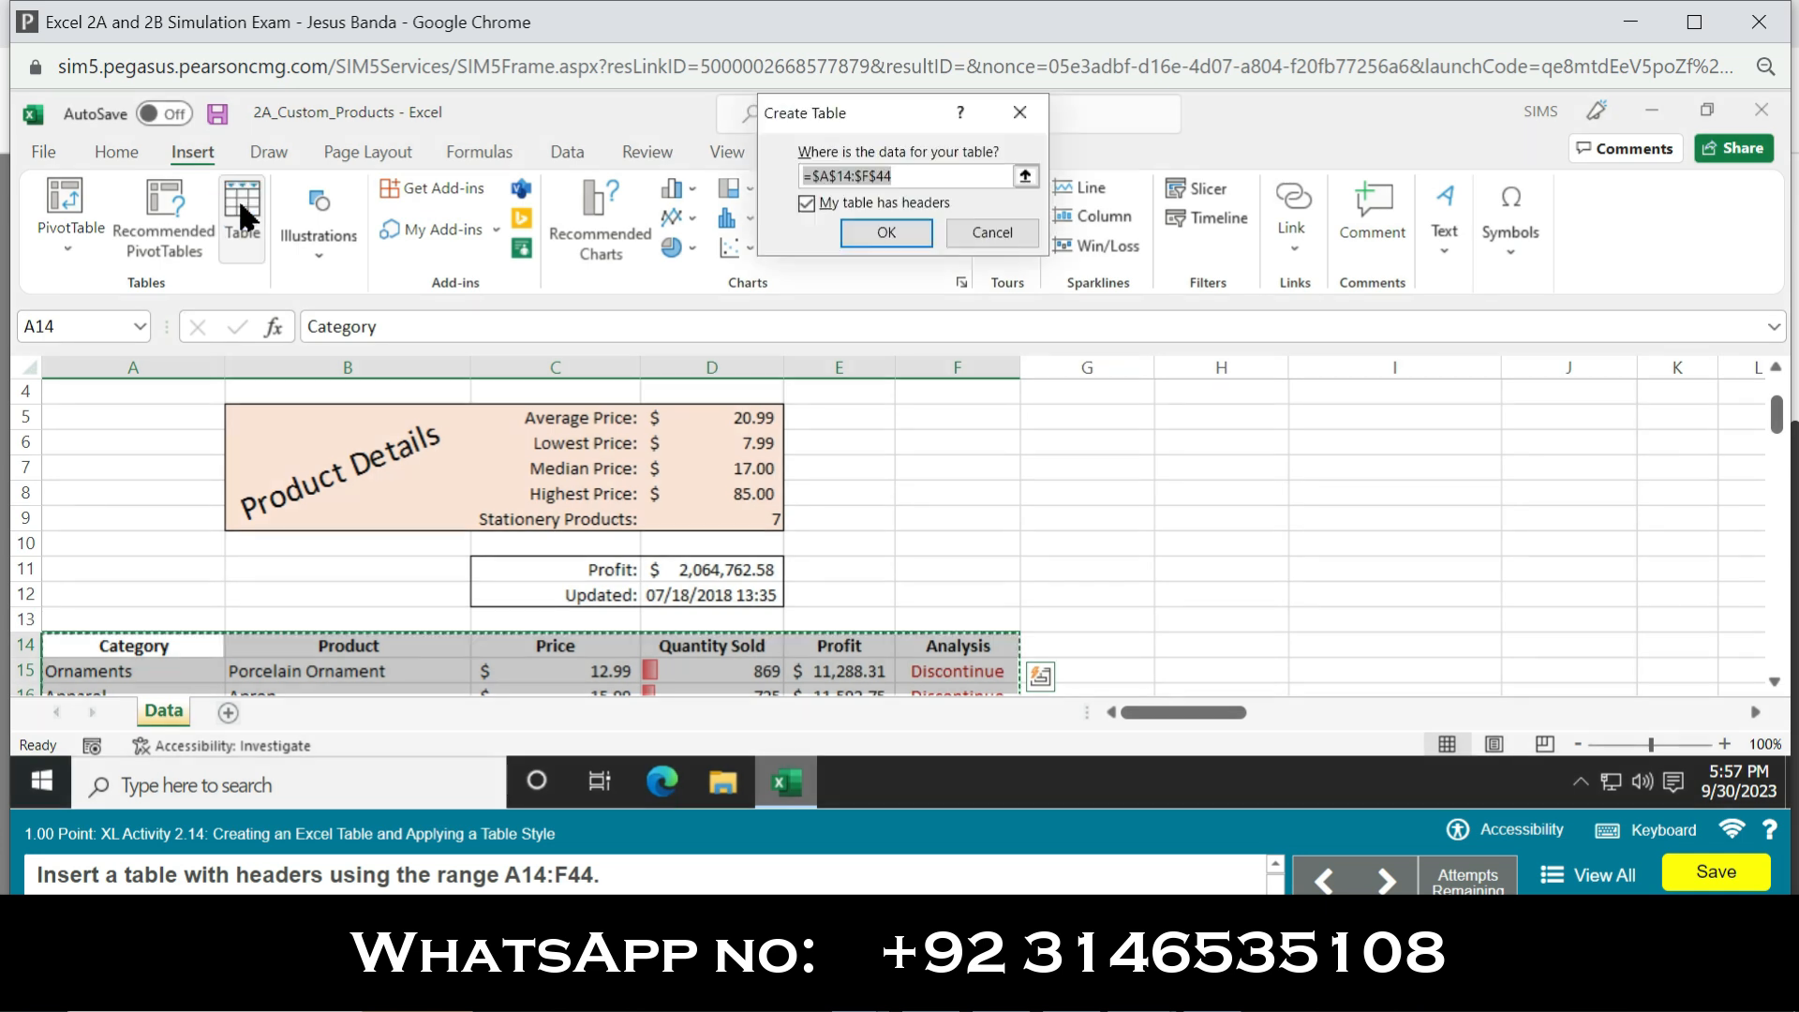
click(888, 230)
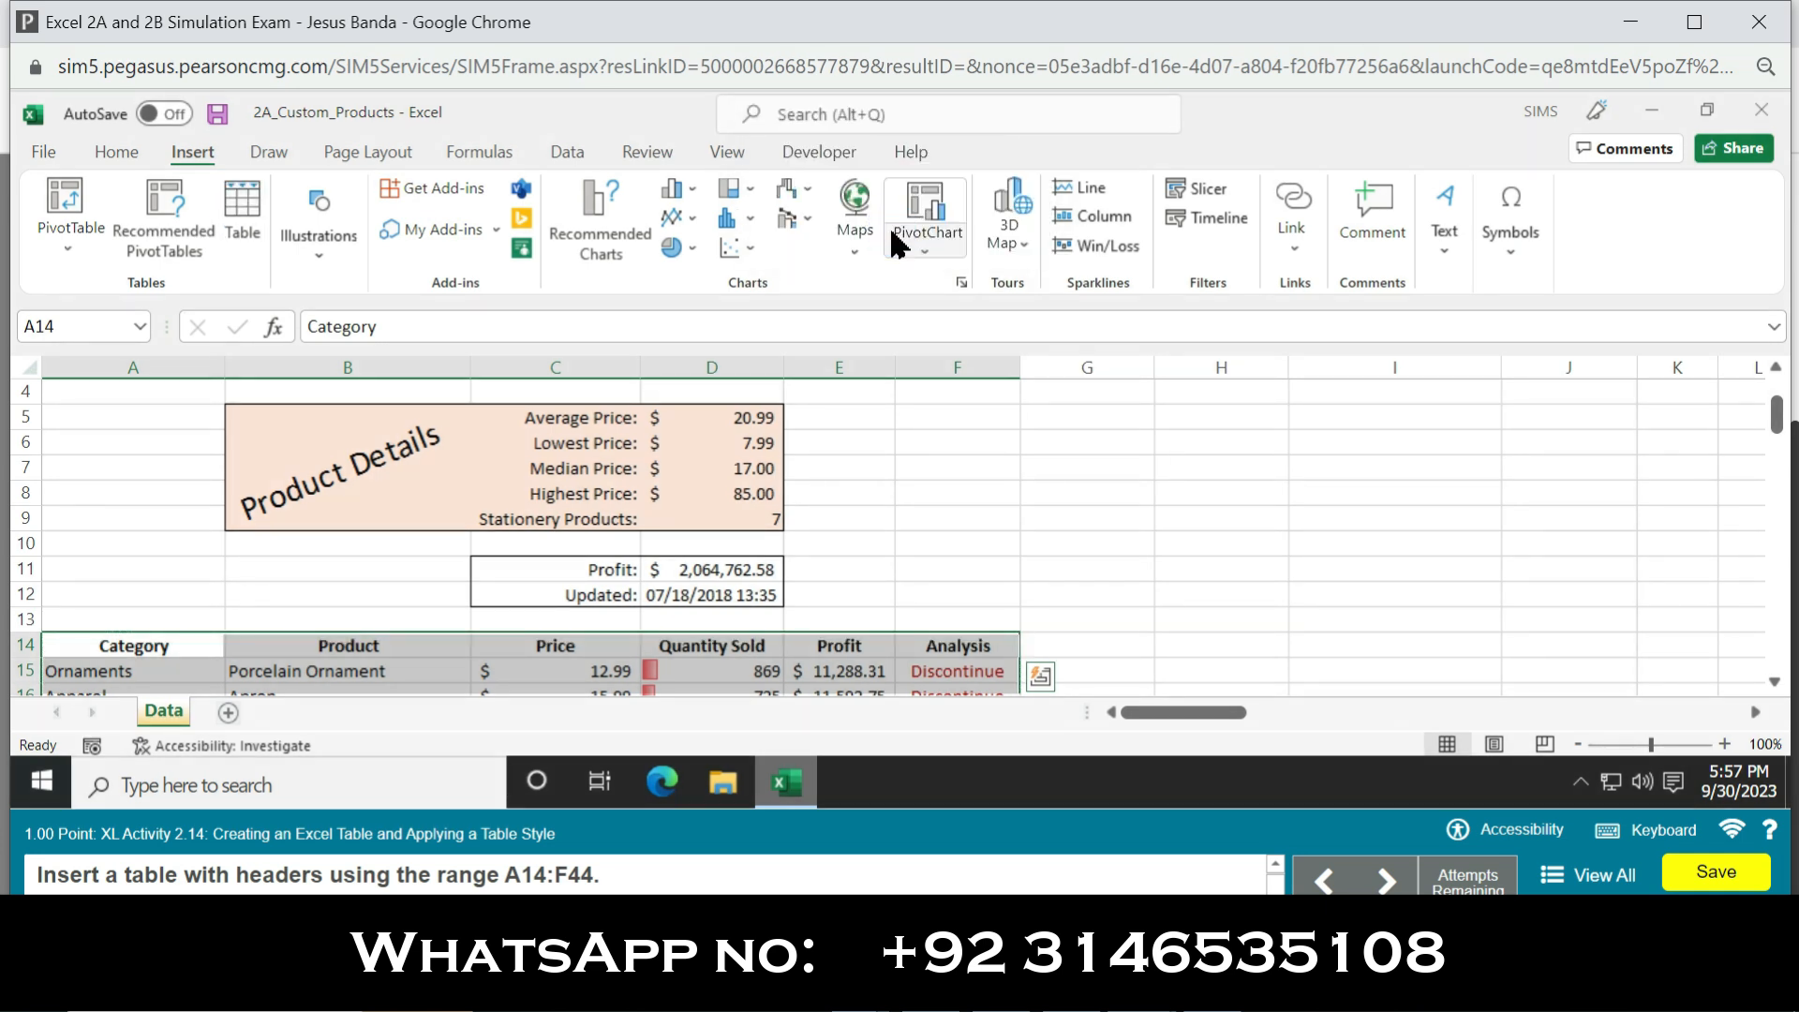
Apply the orange Light table style with a solid header row to the new table.
drag(1773, 440, 1775, 502)
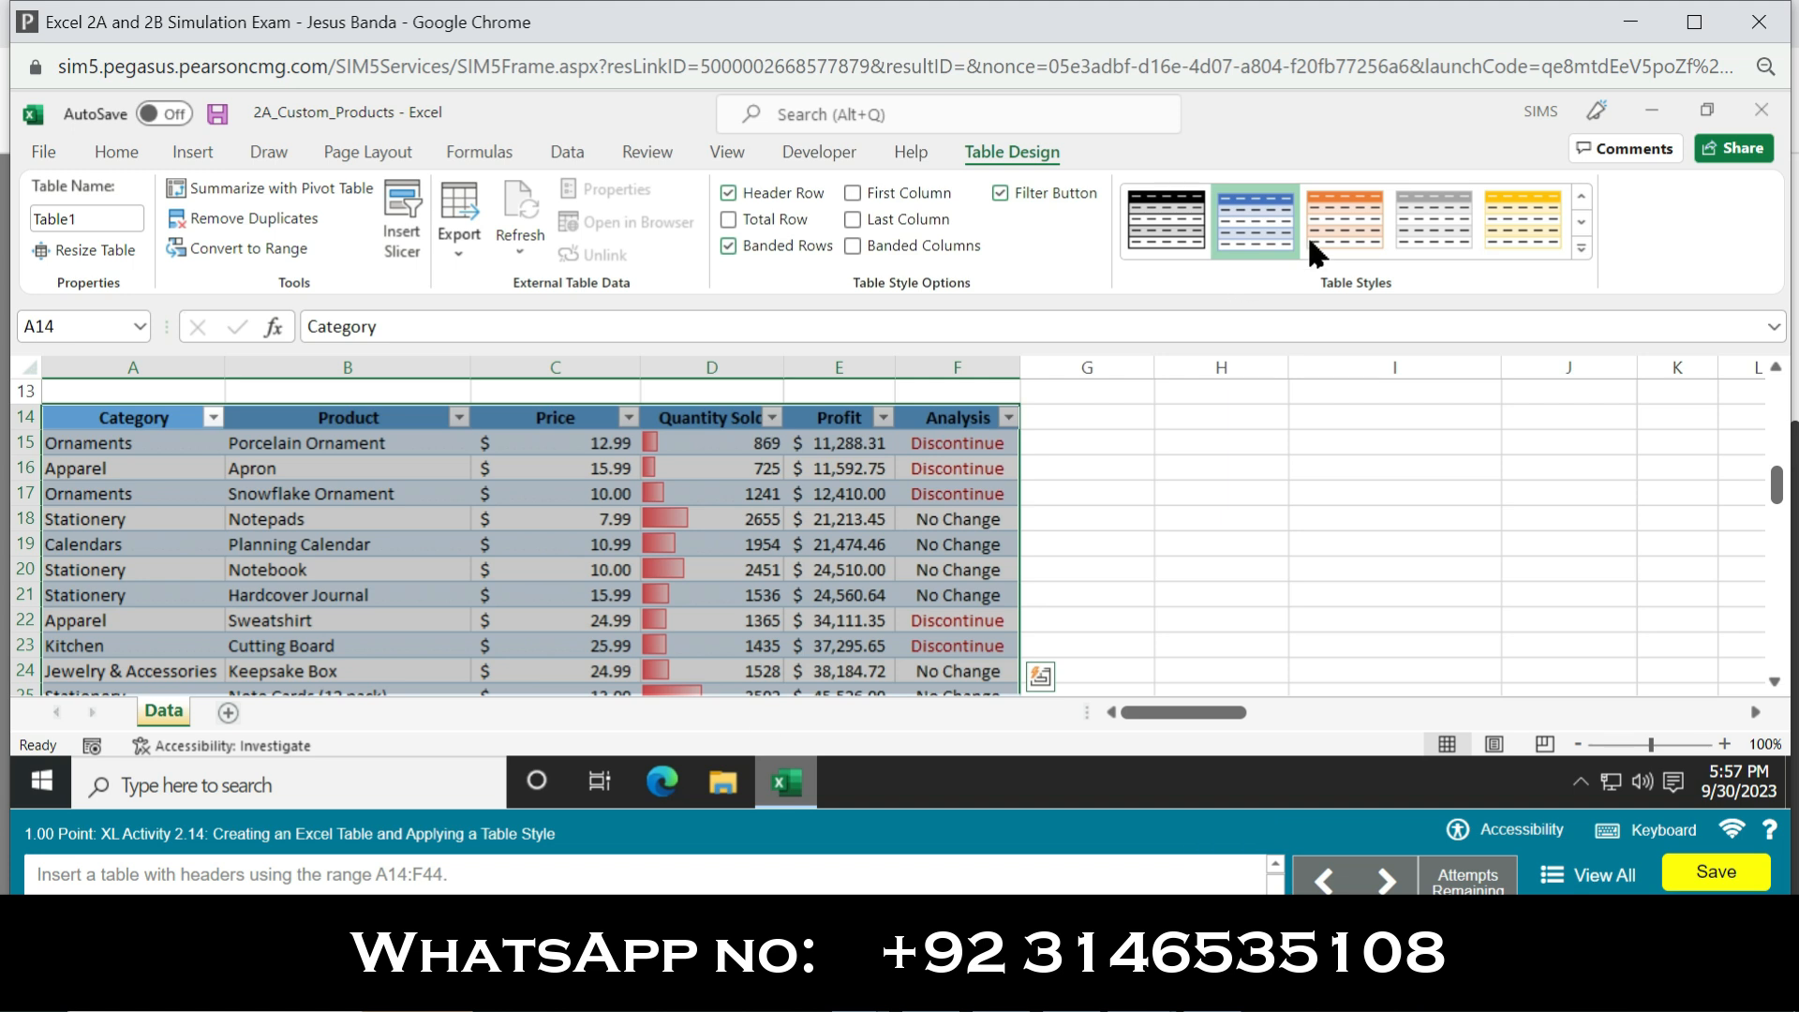
click(1581, 247)
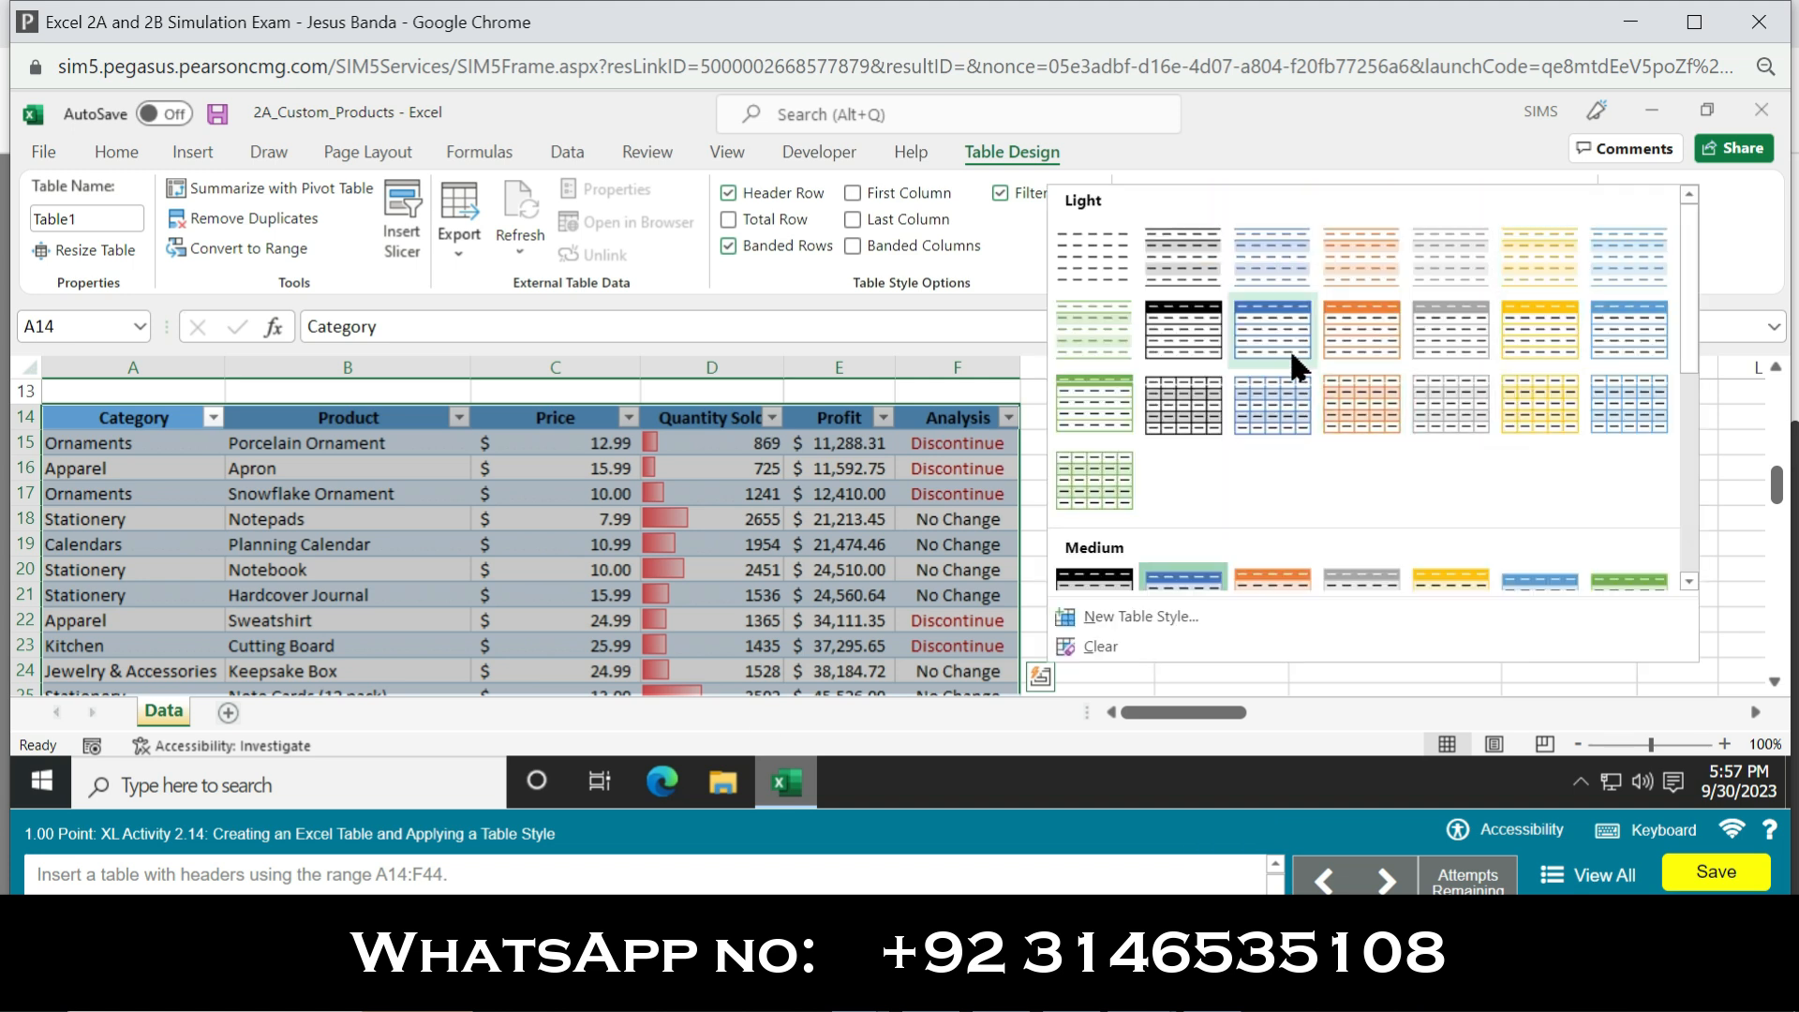
click(1352, 335)
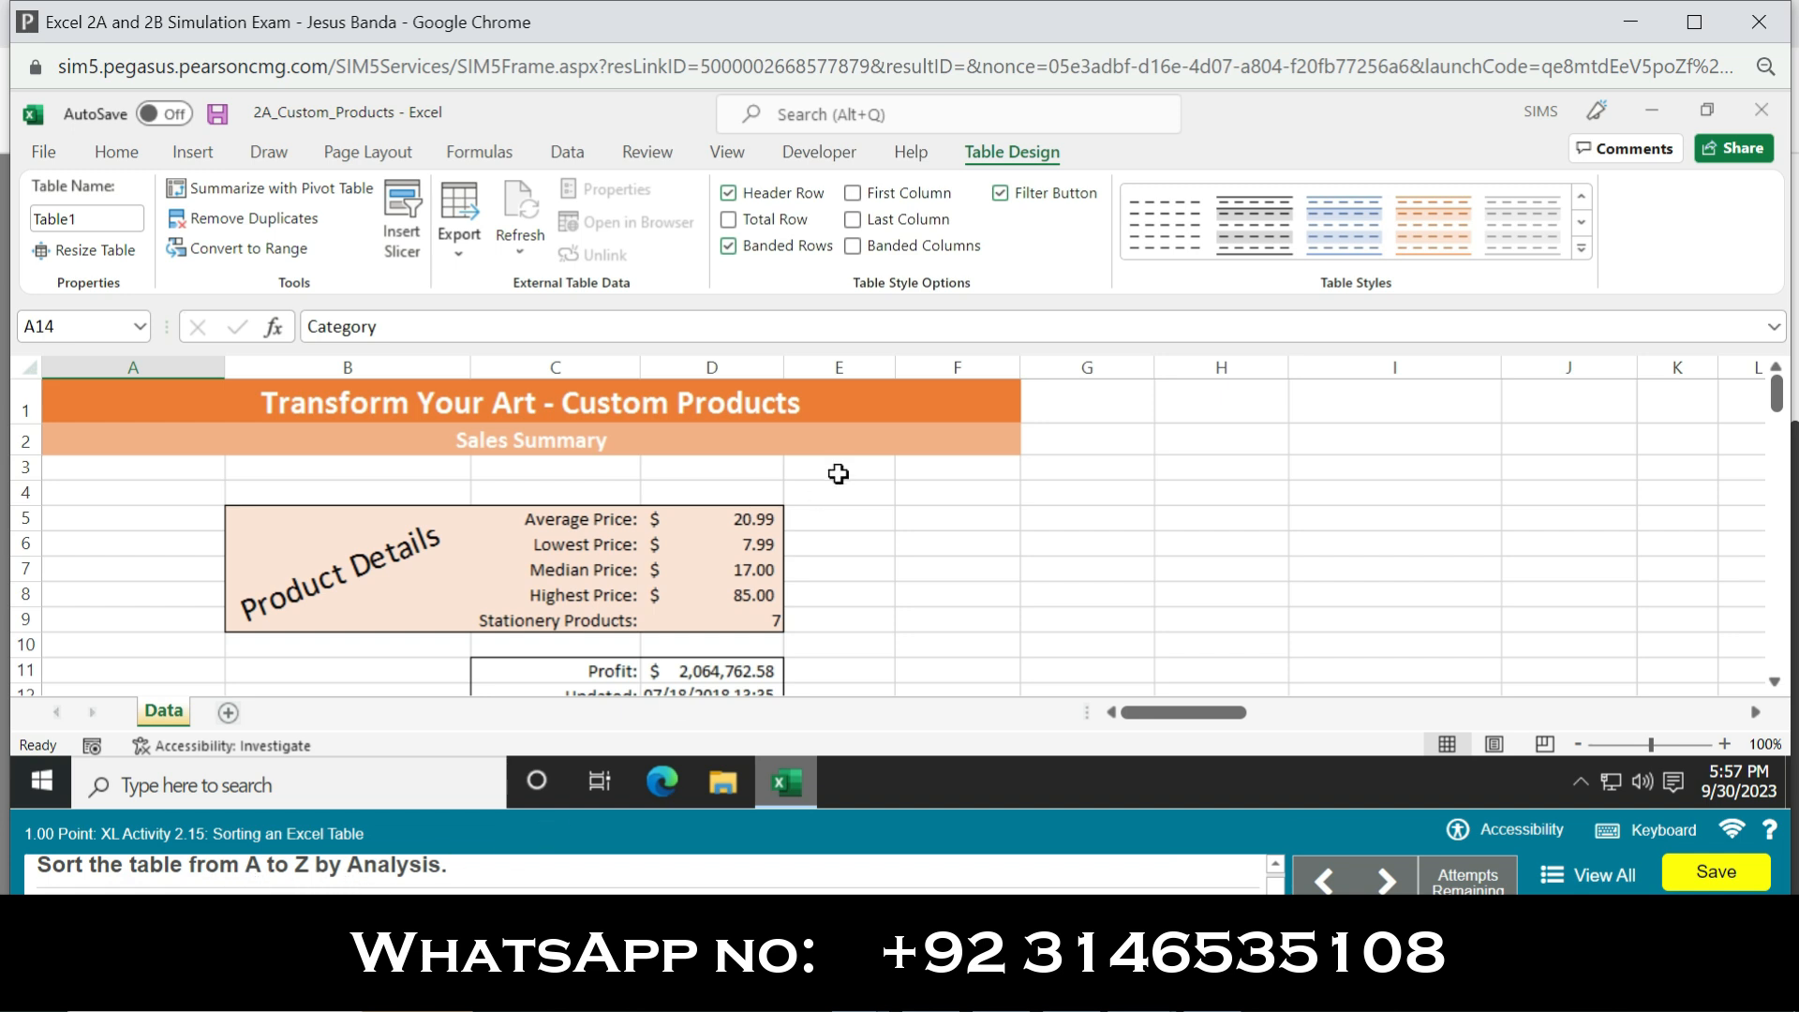
Sort the table from A to Z by the Analysis column.
drag(1776, 394, 1777, 446)
click(1007, 546)
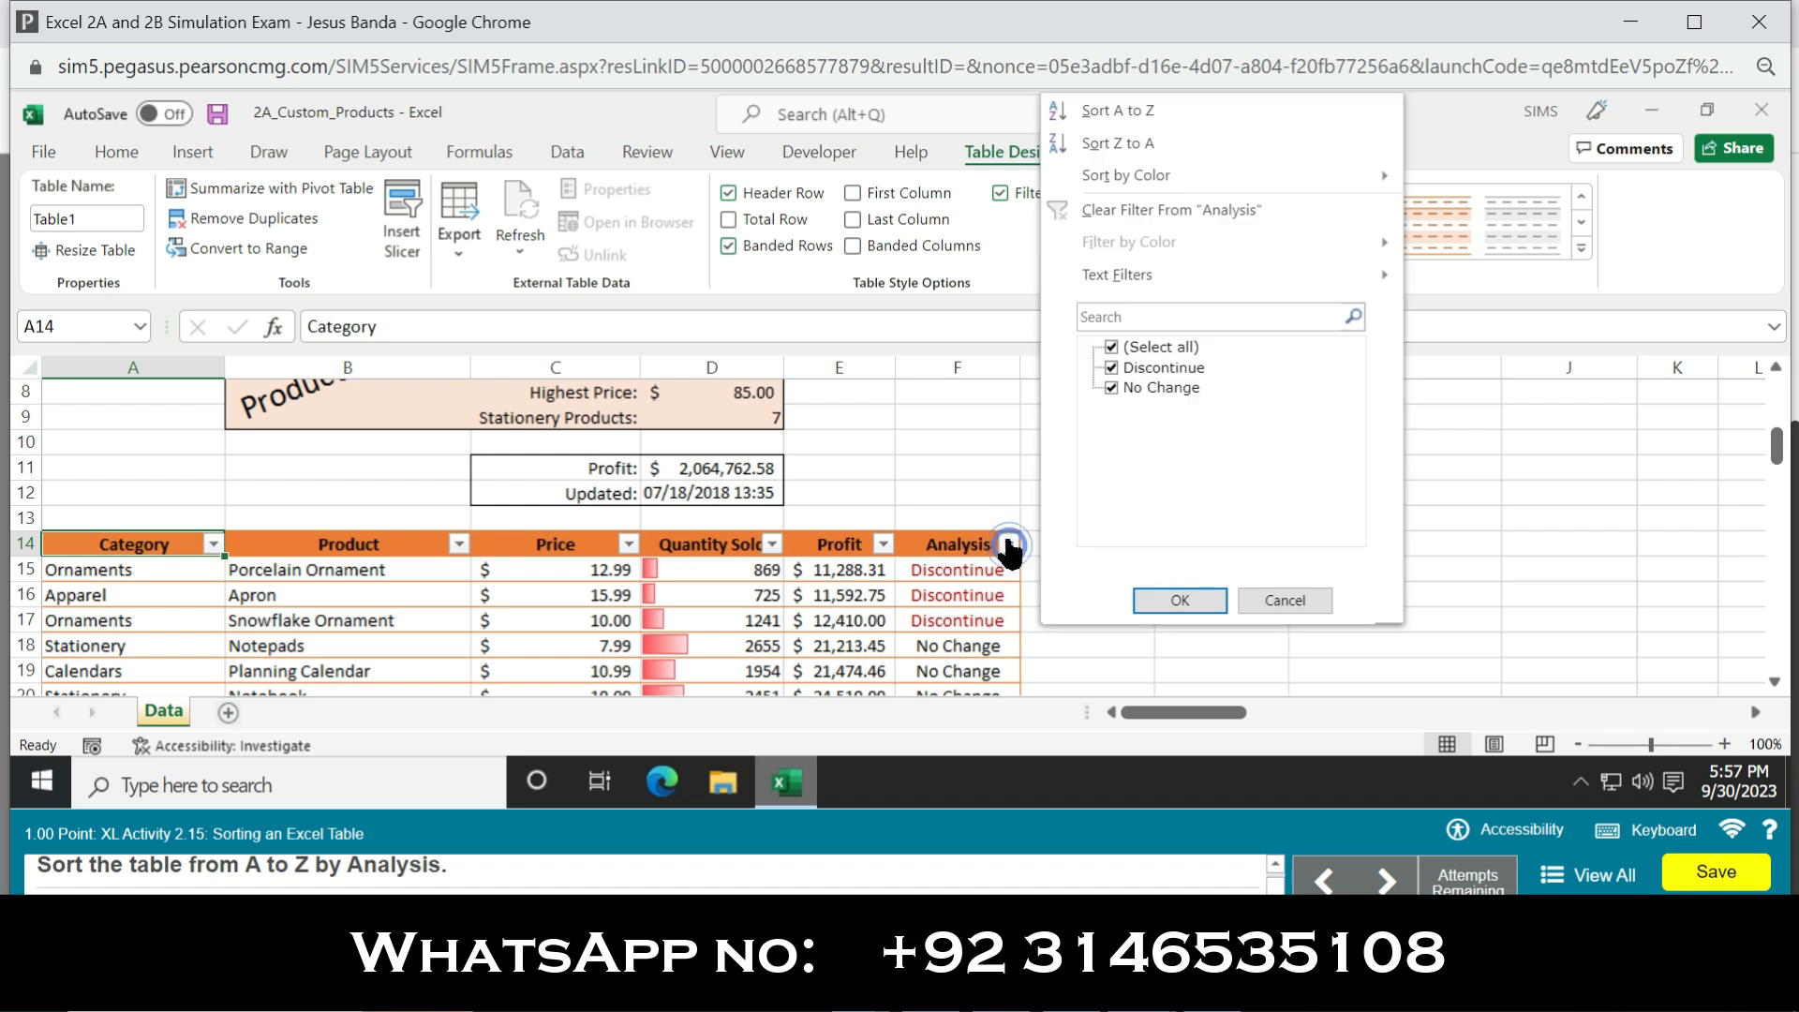
click(1113, 111)
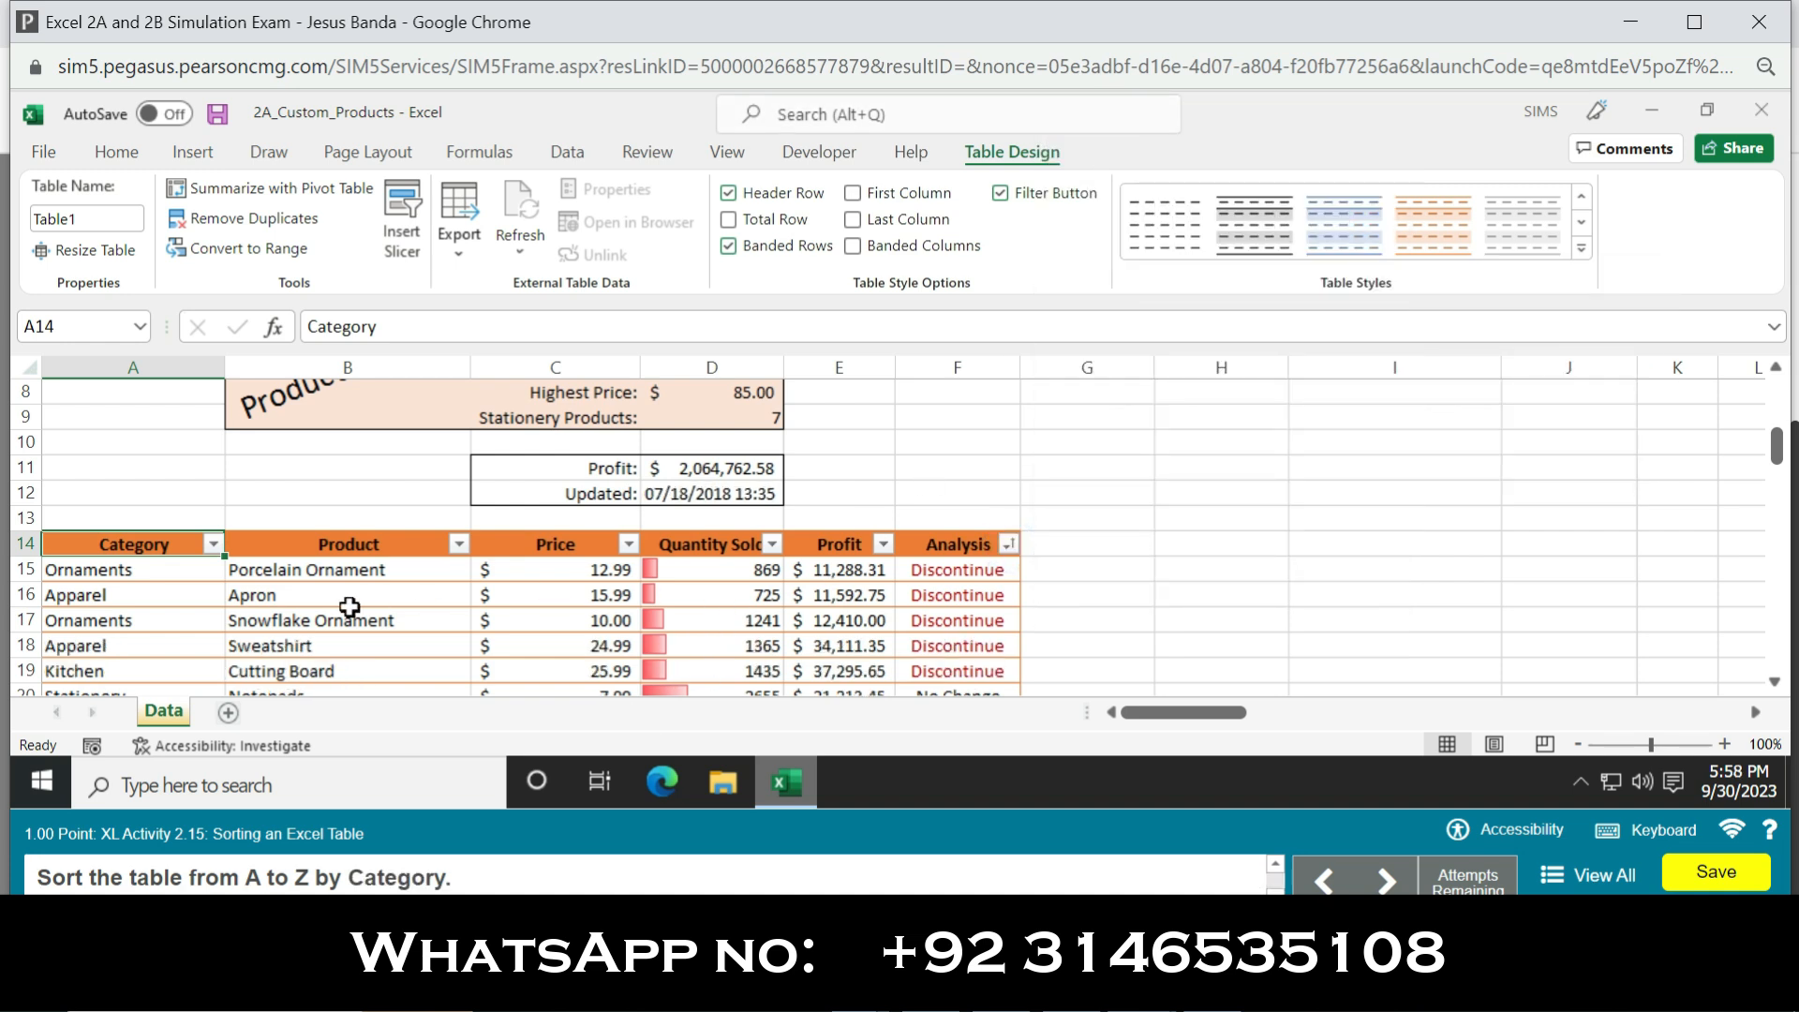
Sort the table from A to Z by Category, followed by a smallest-to-largest sort on Price.
click(214, 544)
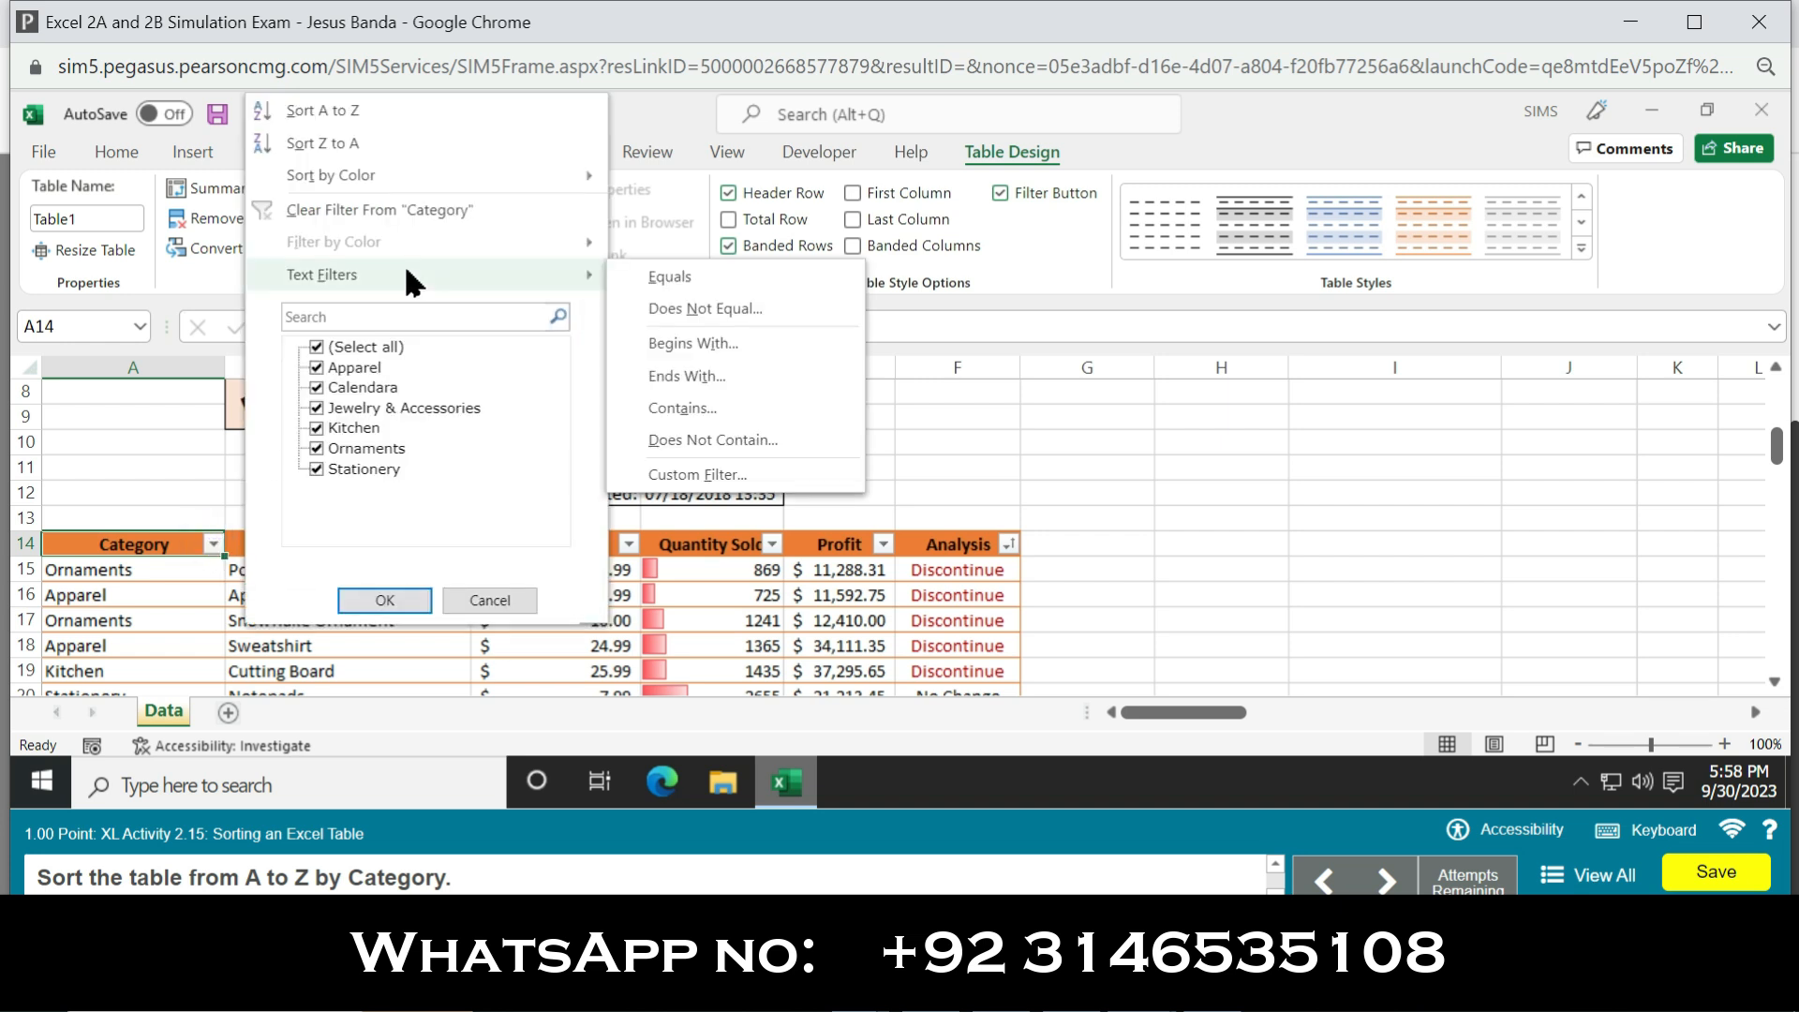
click(391, 110)
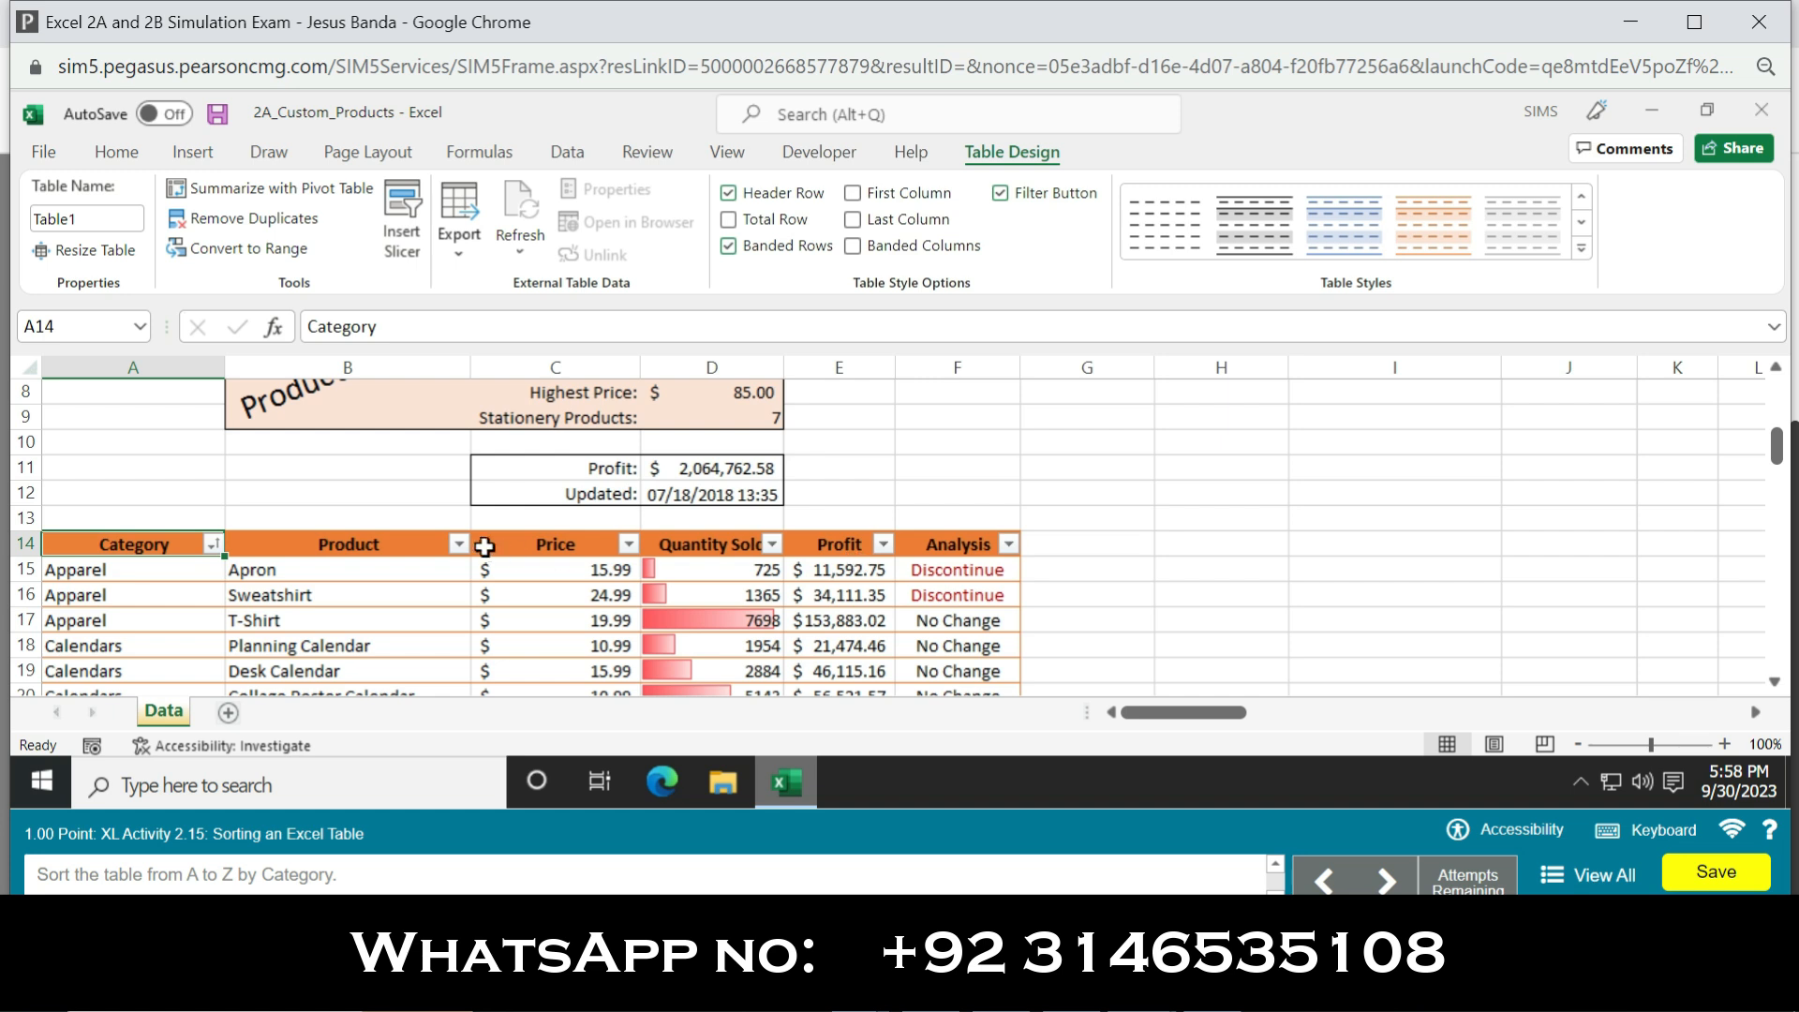
click(628, 545)
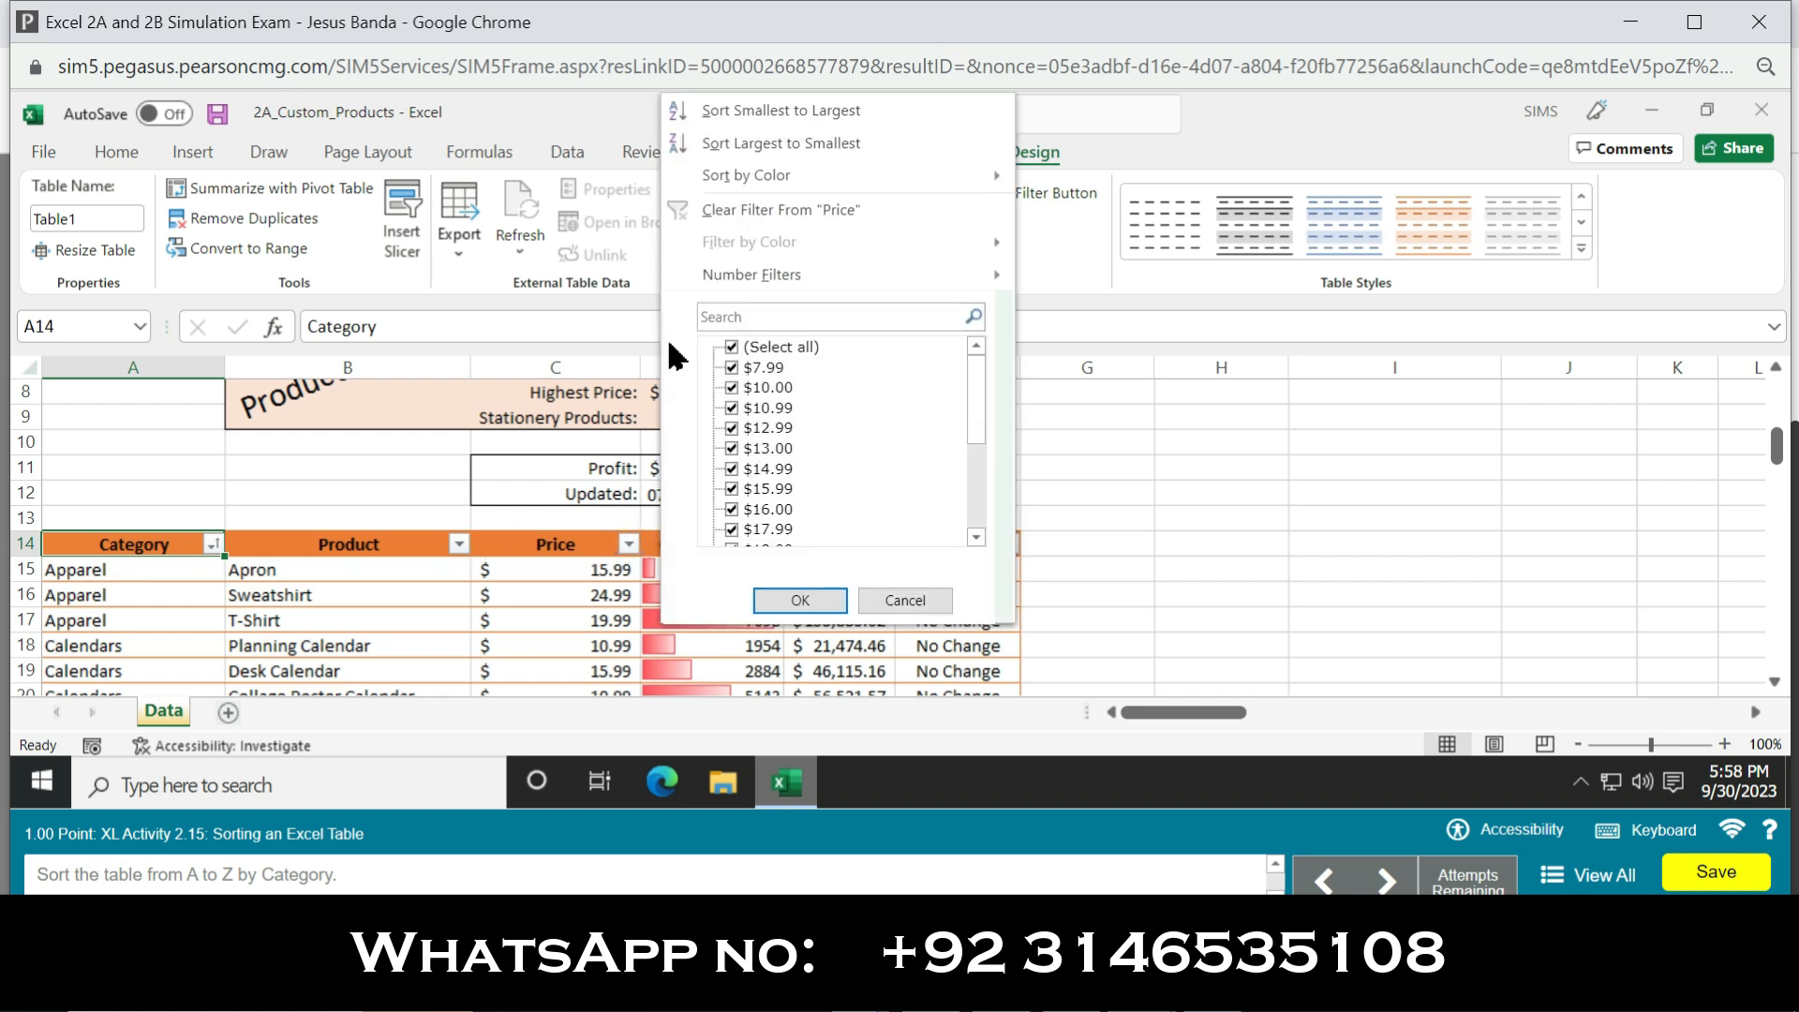
click(858, 110)
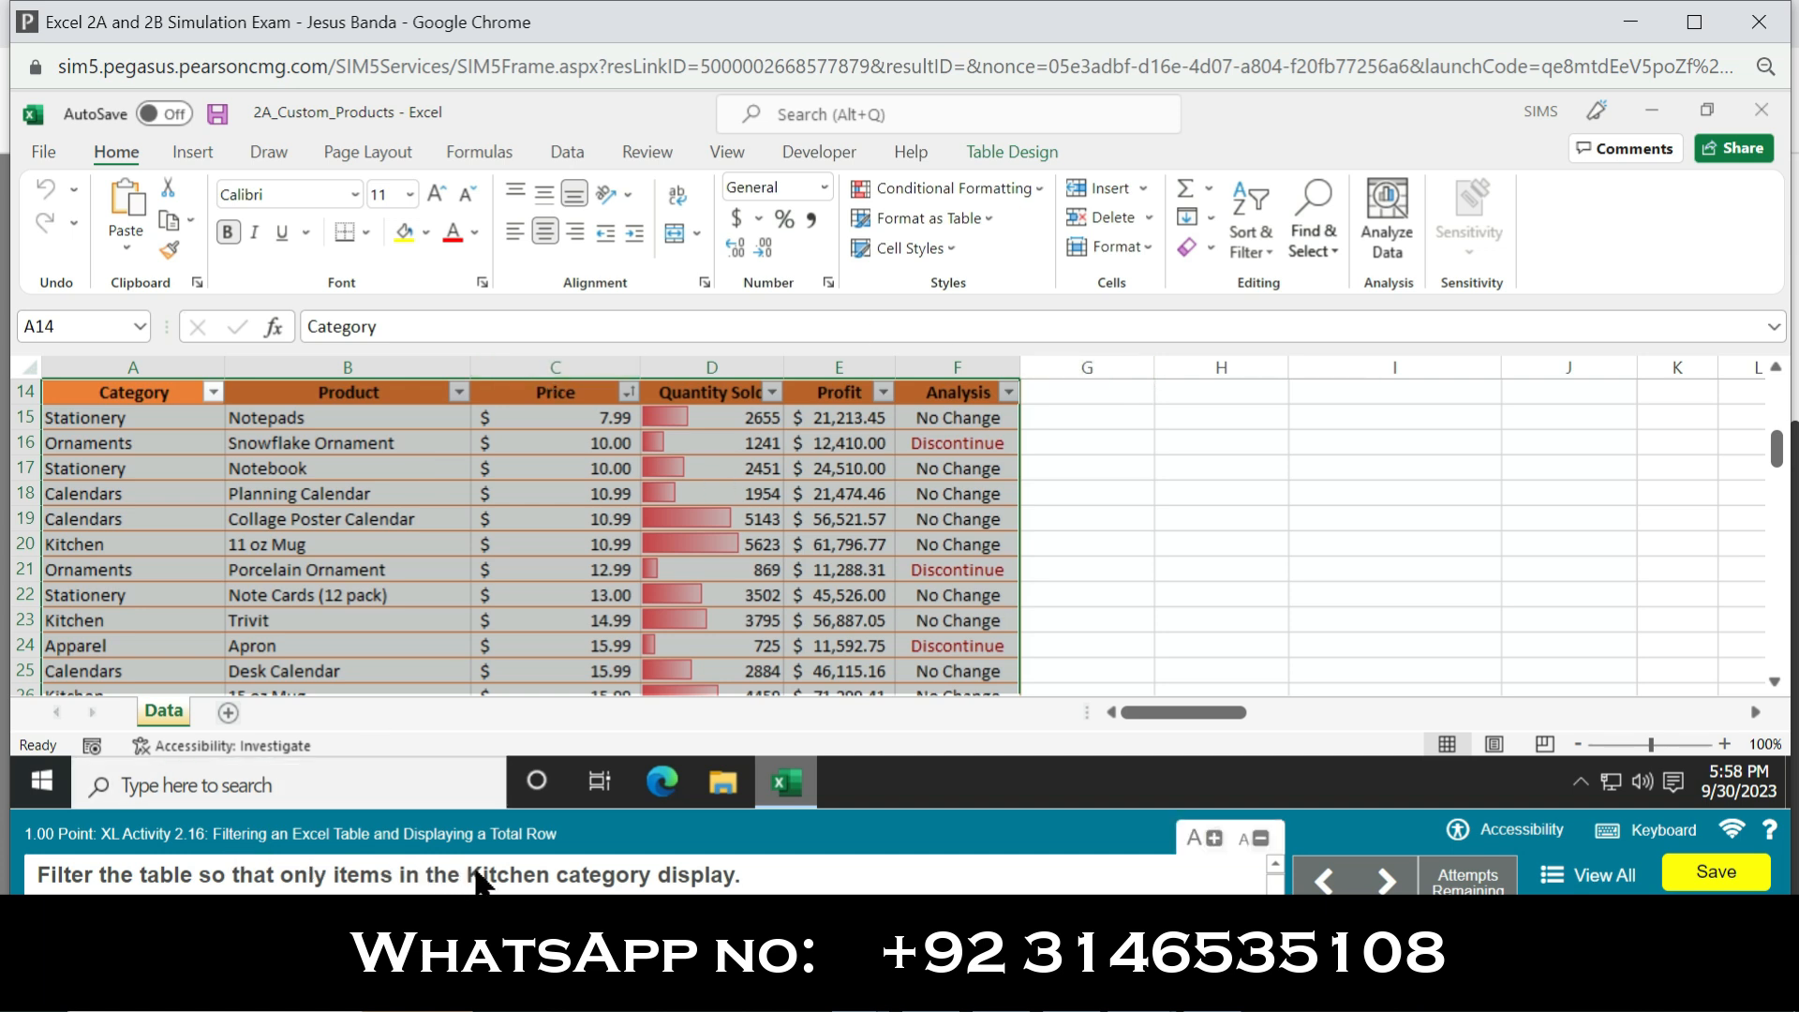
Filter the Category column so that only Kitchen items display.
click(213, 392)
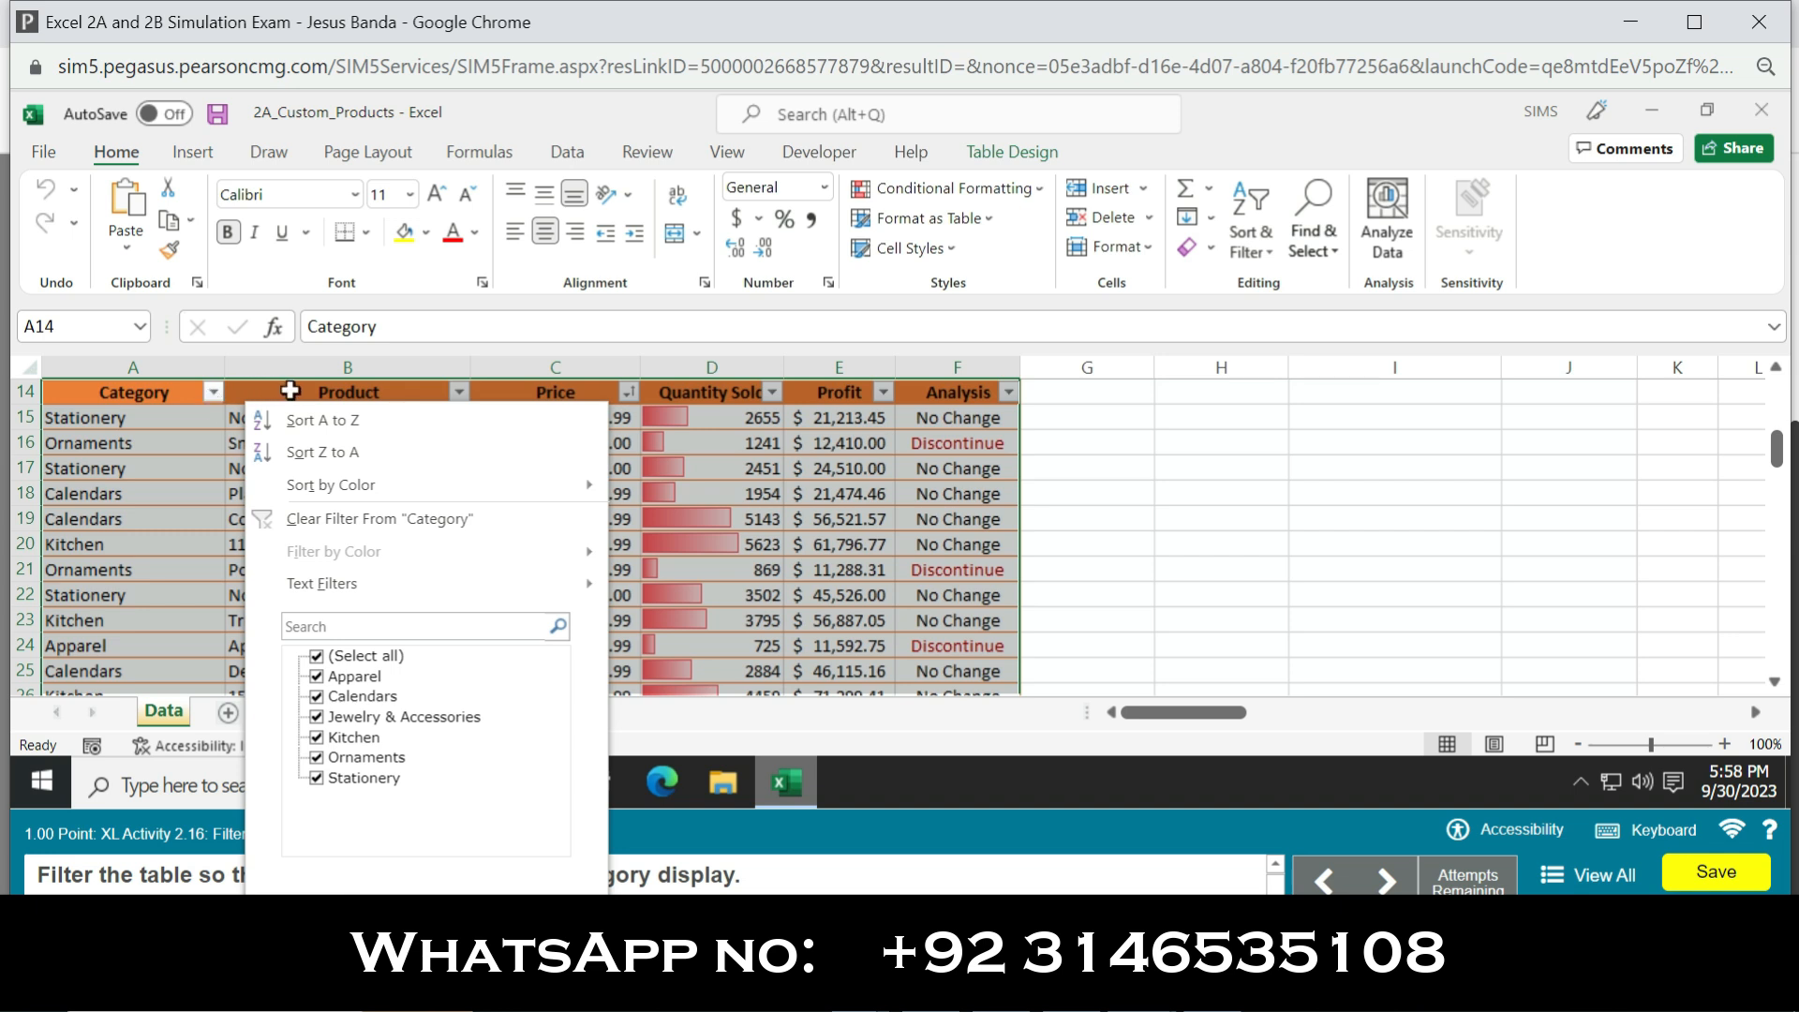
click(317, 656)
click(318, 738)
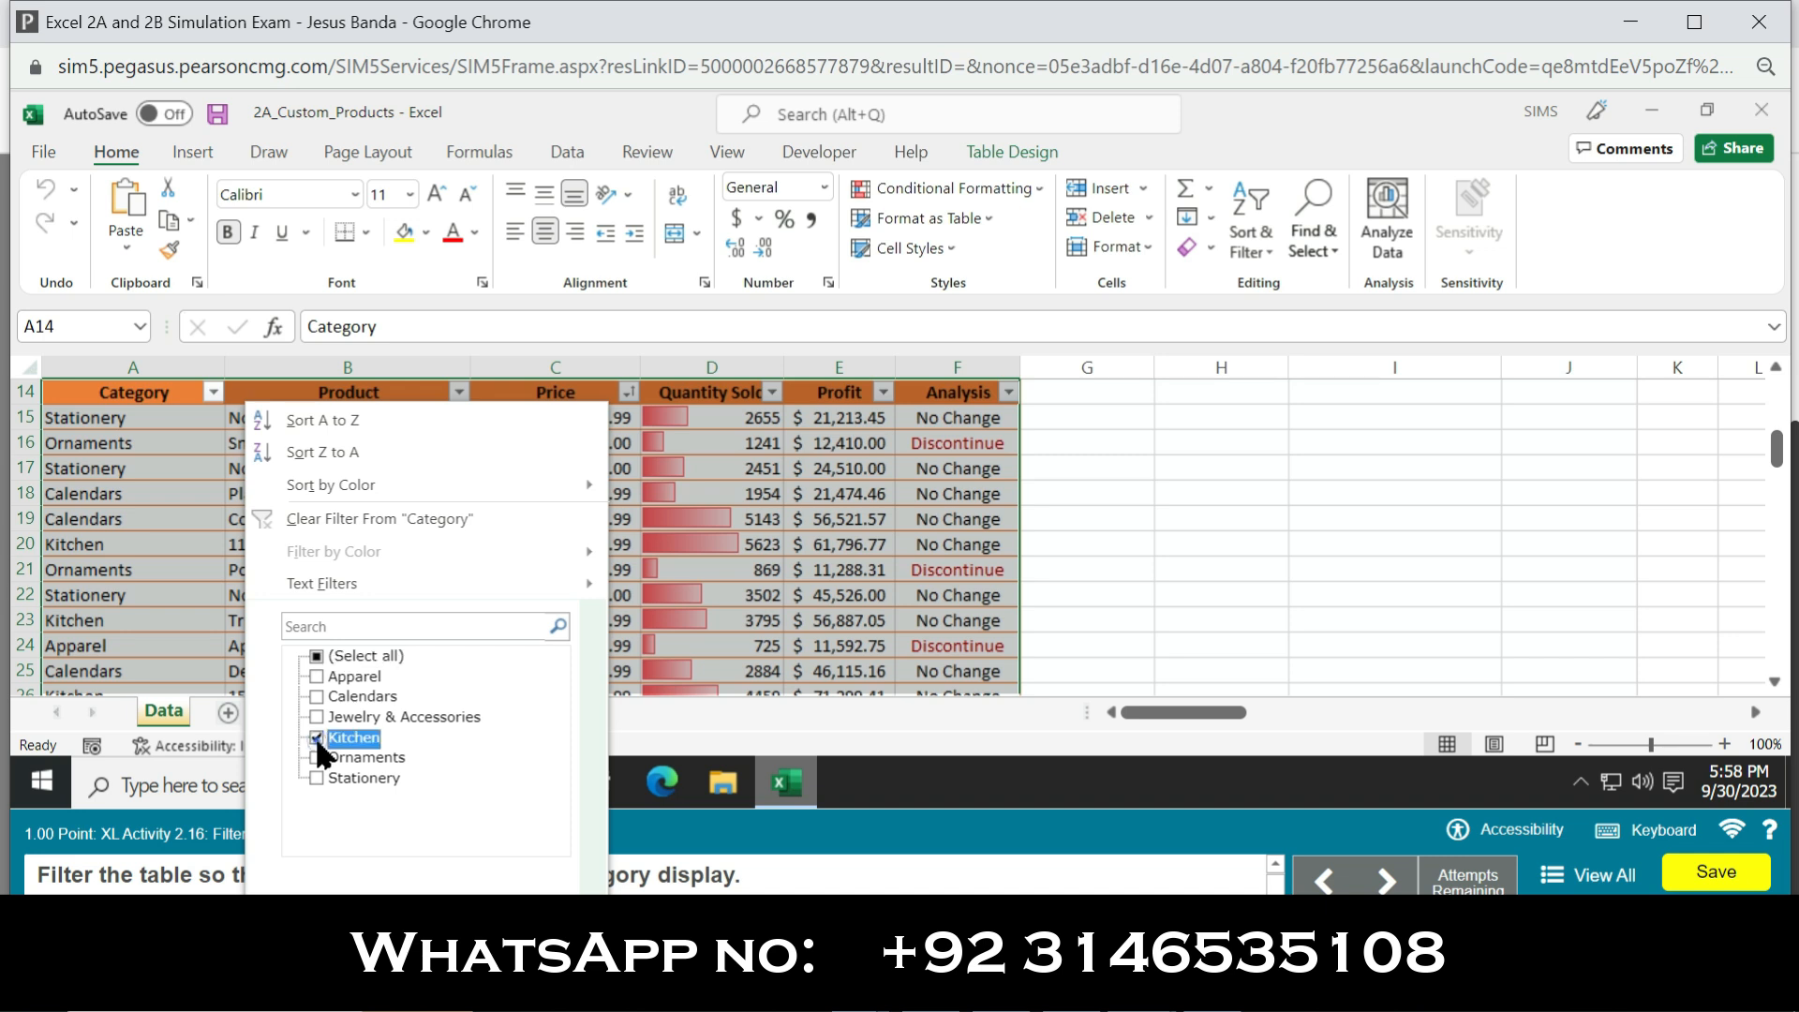
click(409, 918)
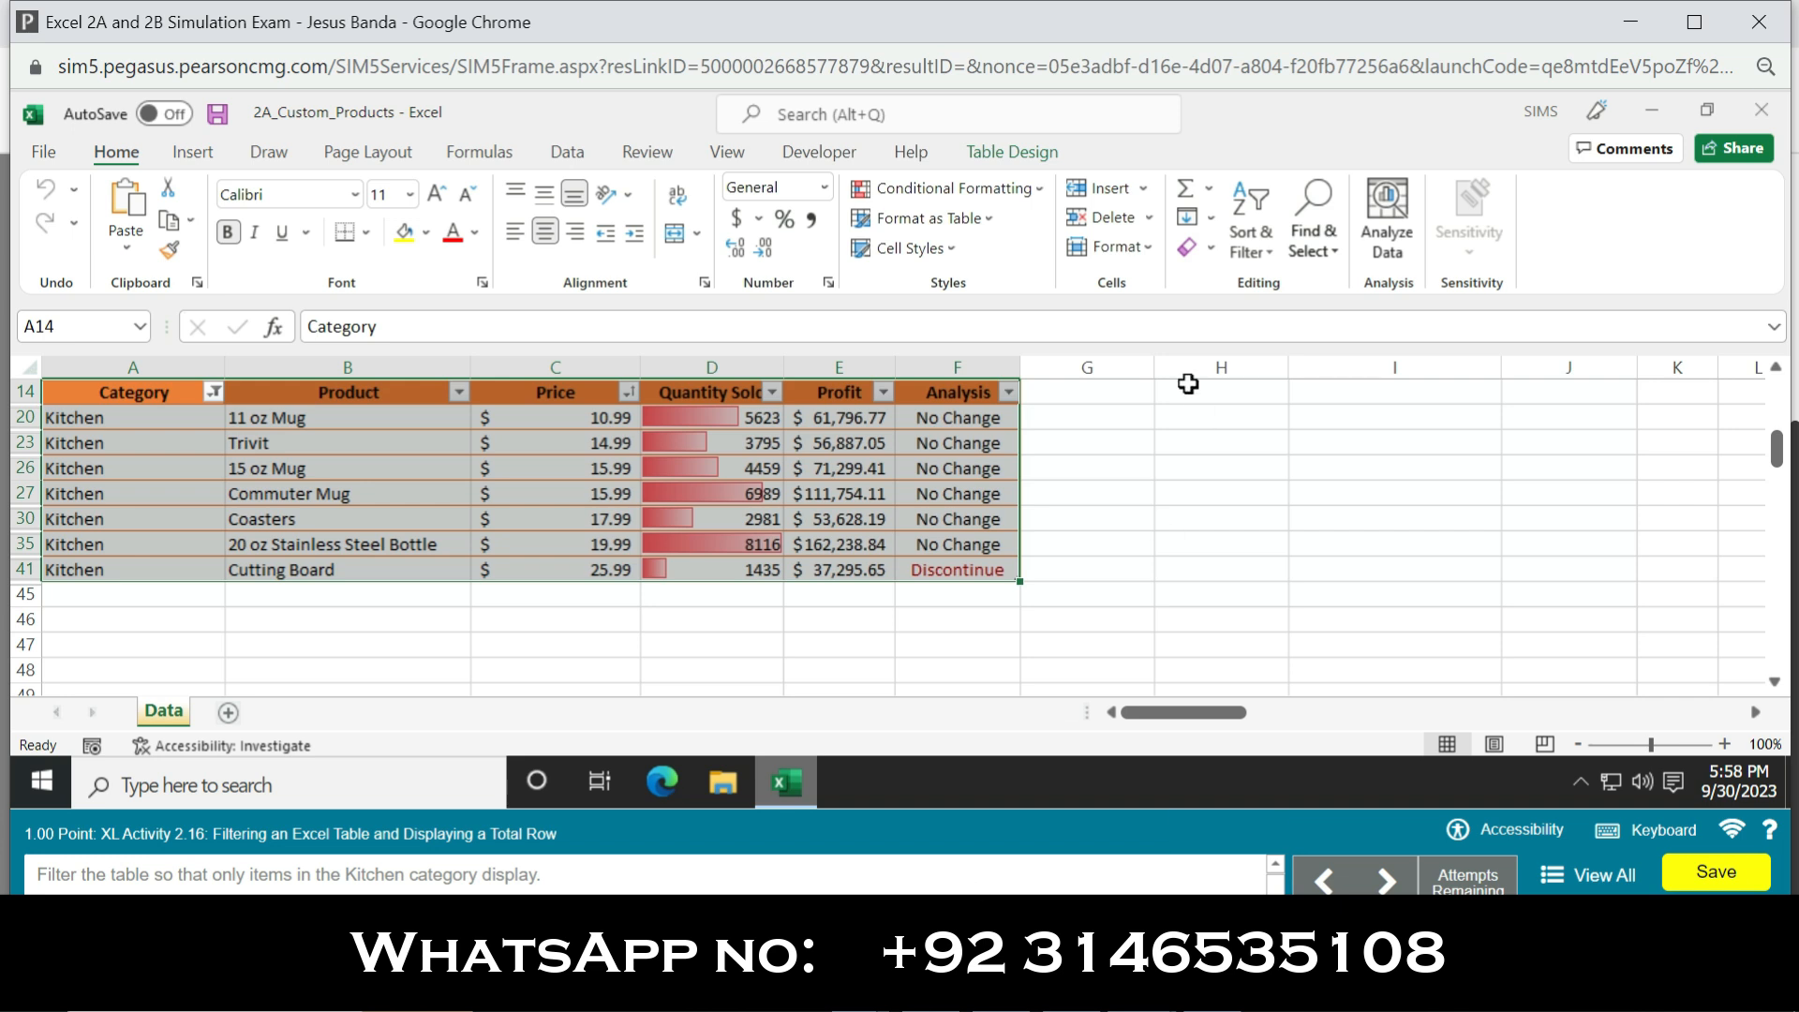
Add a total row to the table and sum the Quantity Sold column in cell D45.
click(1014, 155)
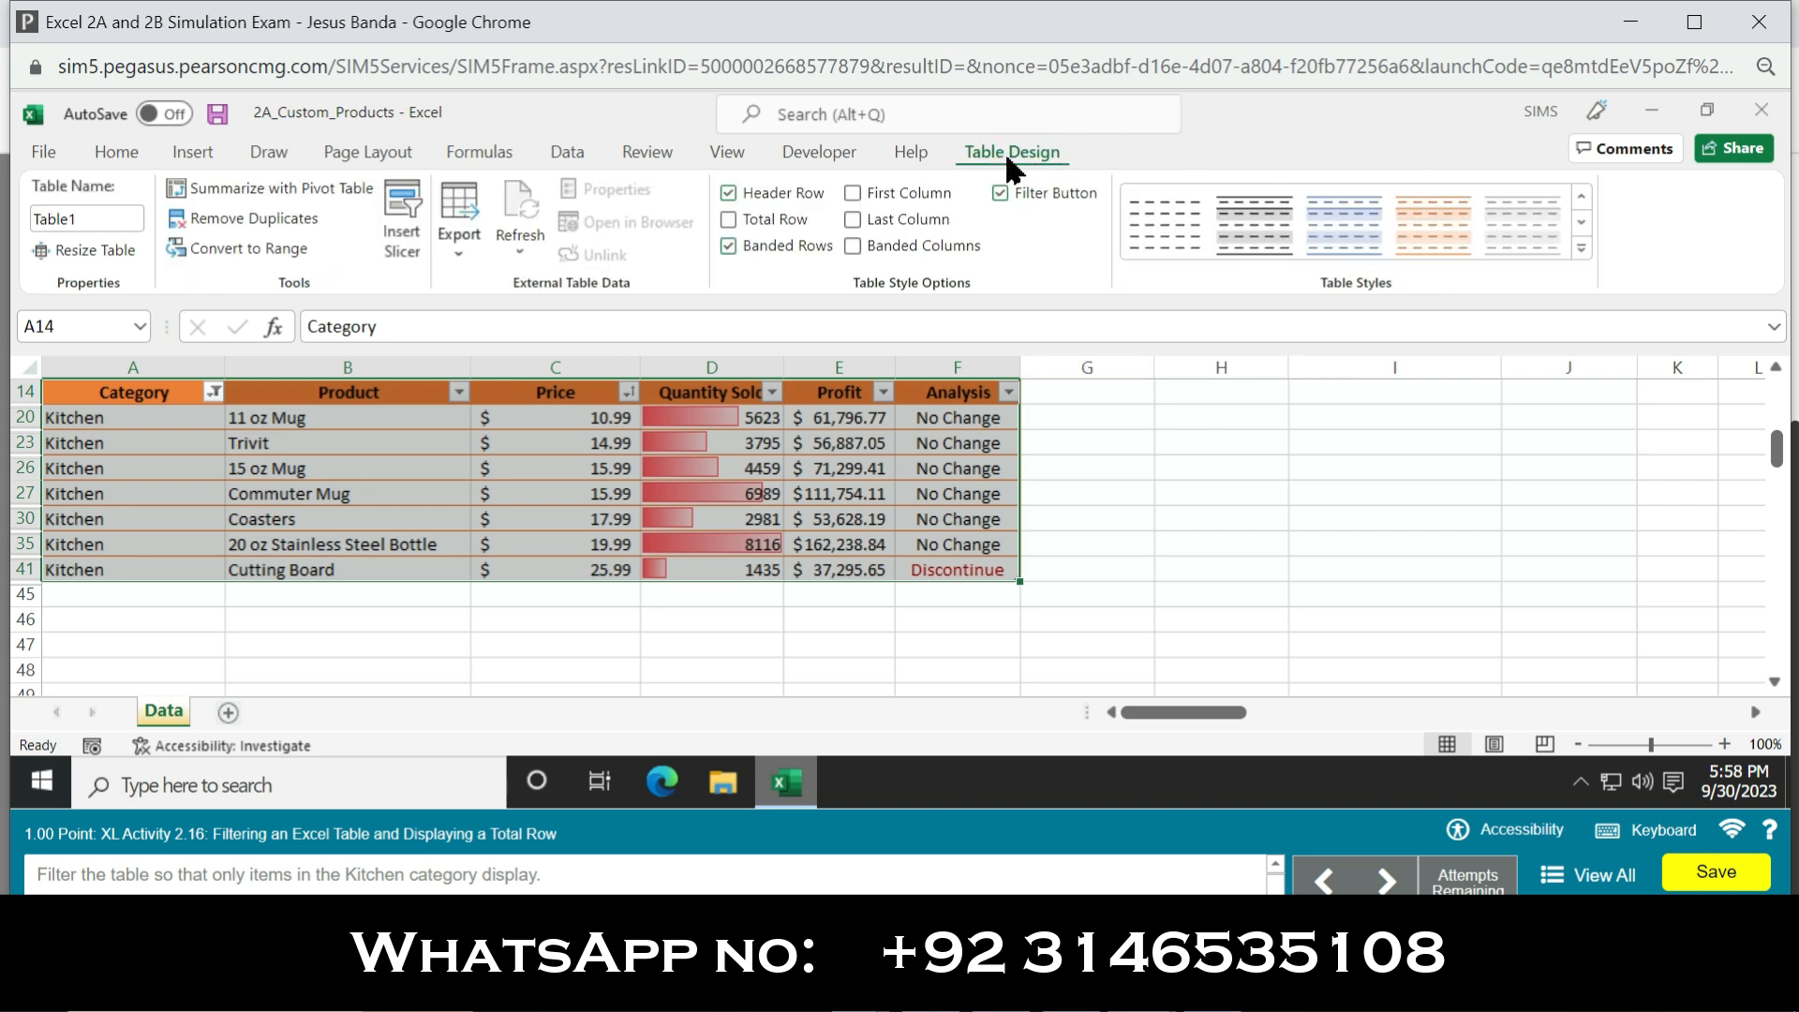
click(729, 219)
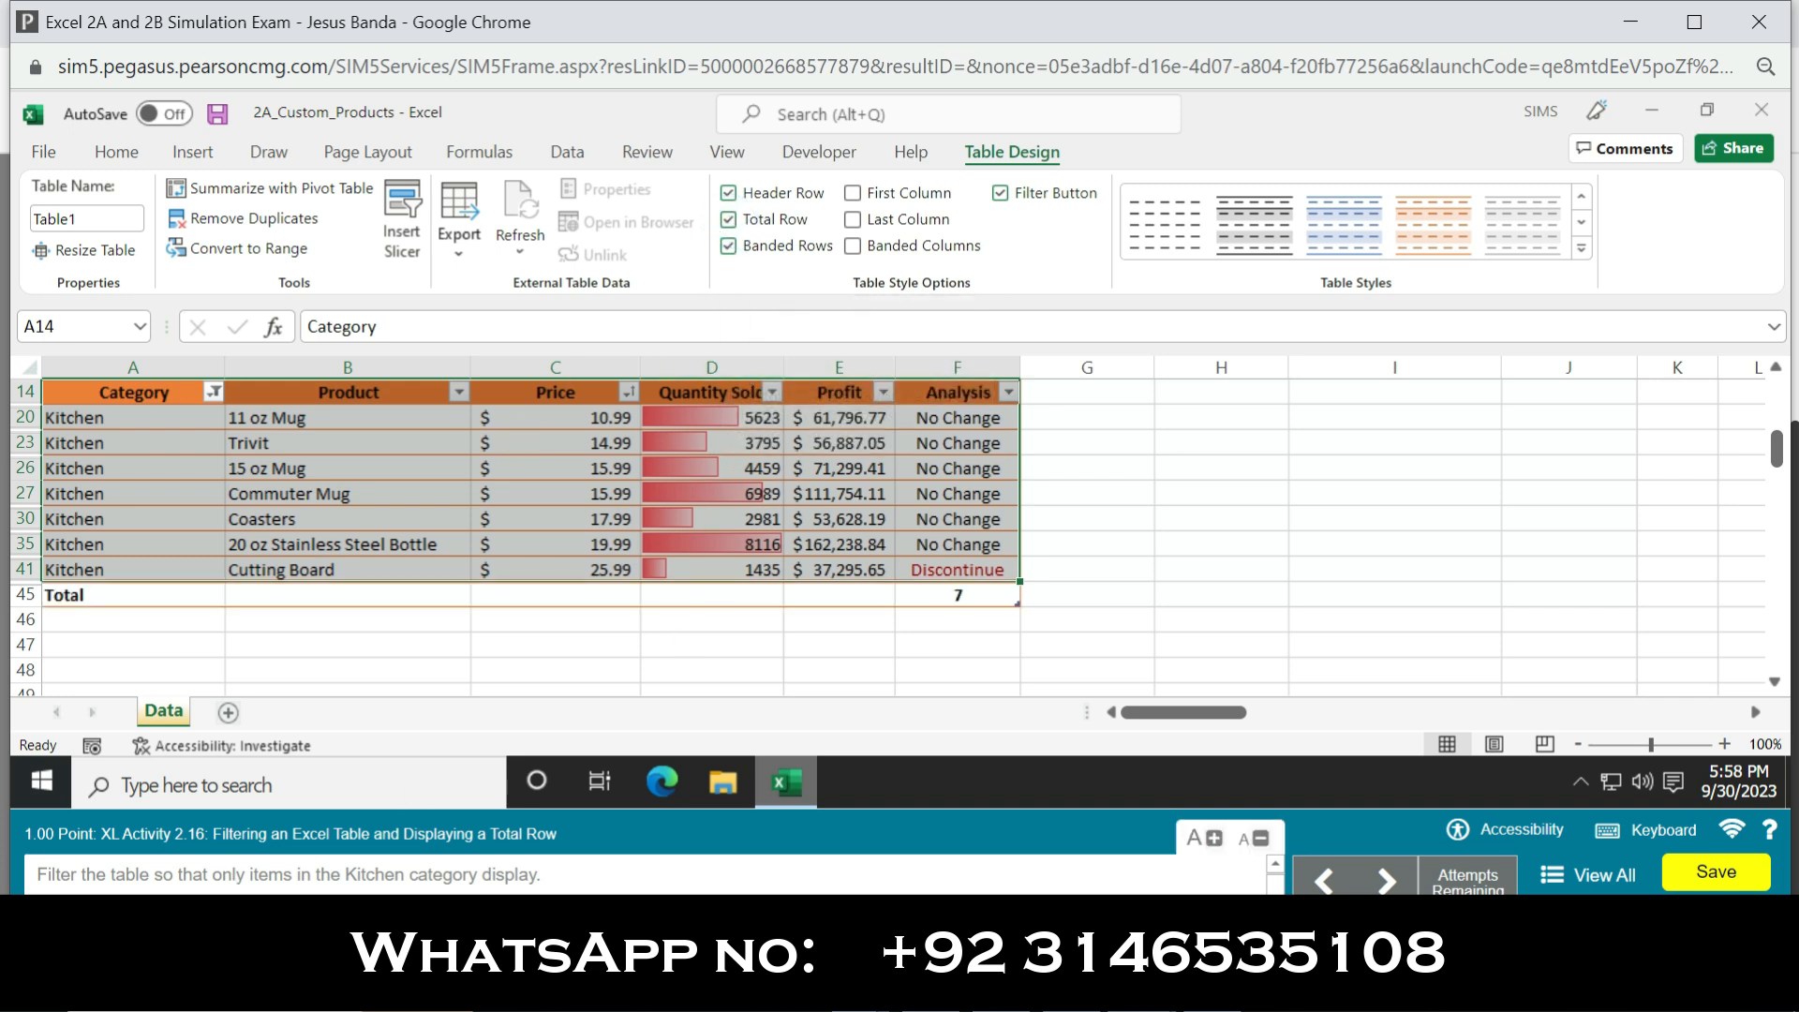
click(721, 604)
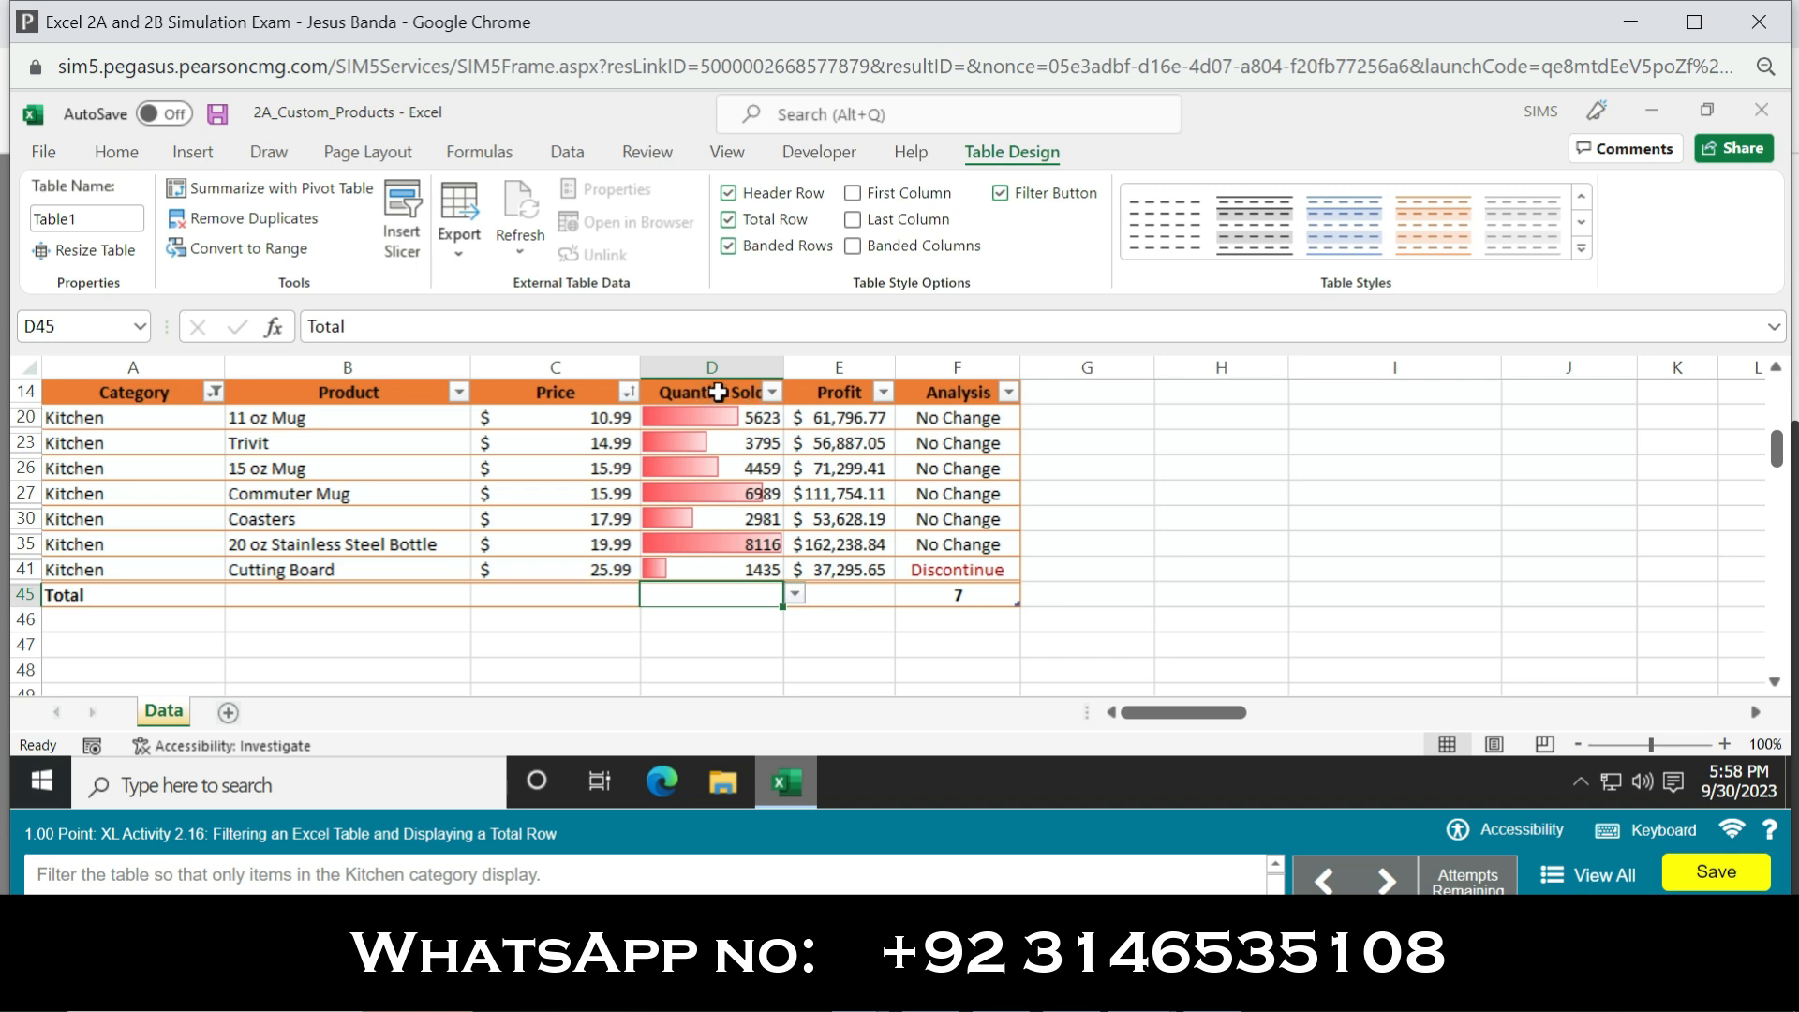
click(794, 594)
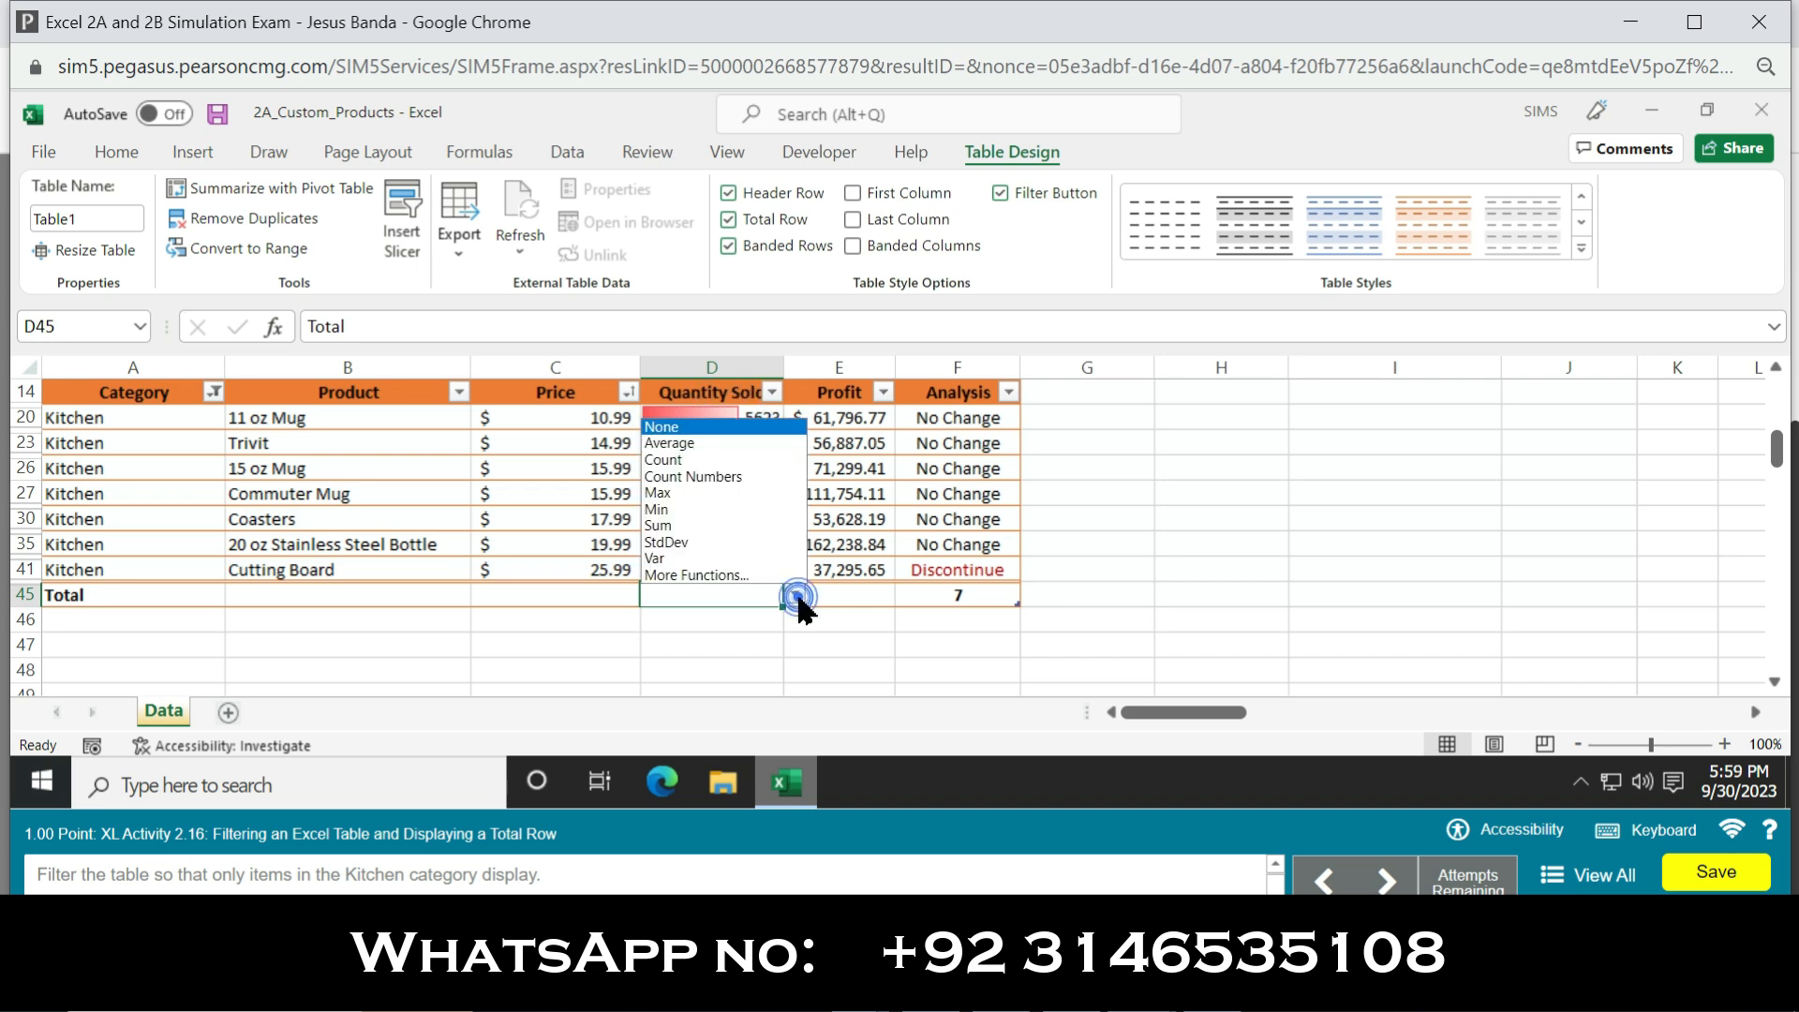
click(688, 526)
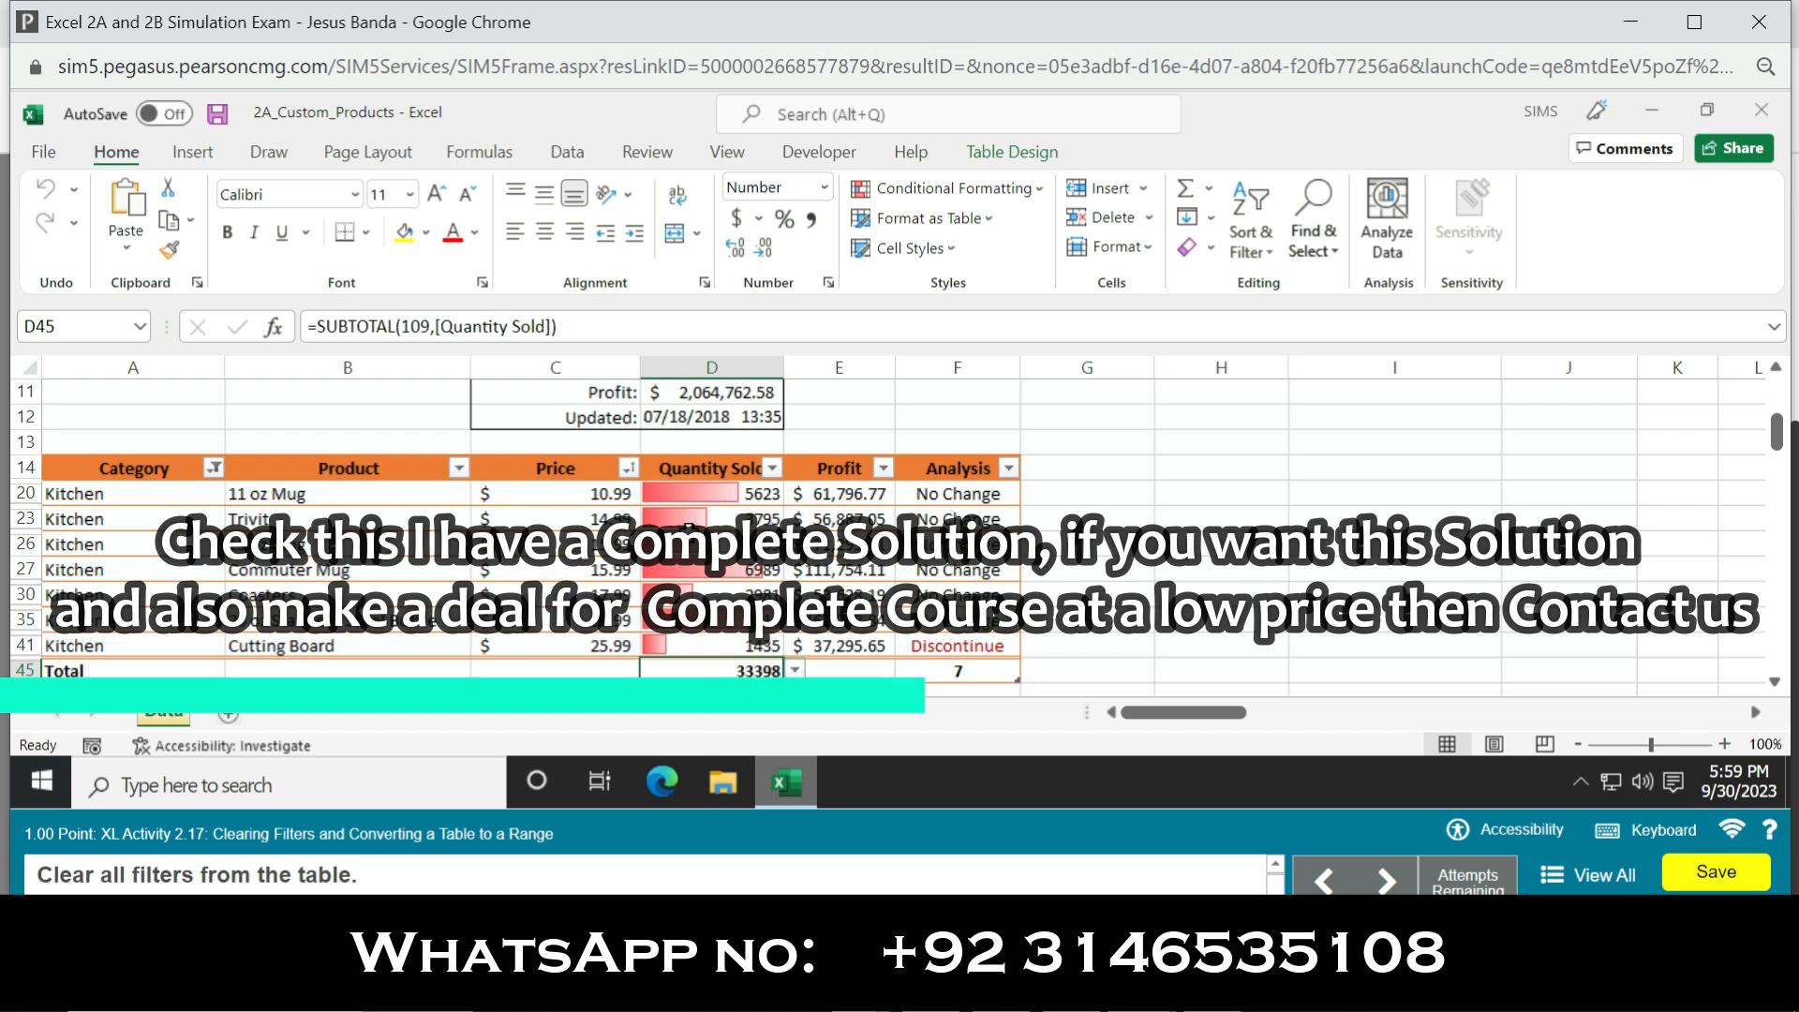
Clear all filters from the table.
click(309, 543)
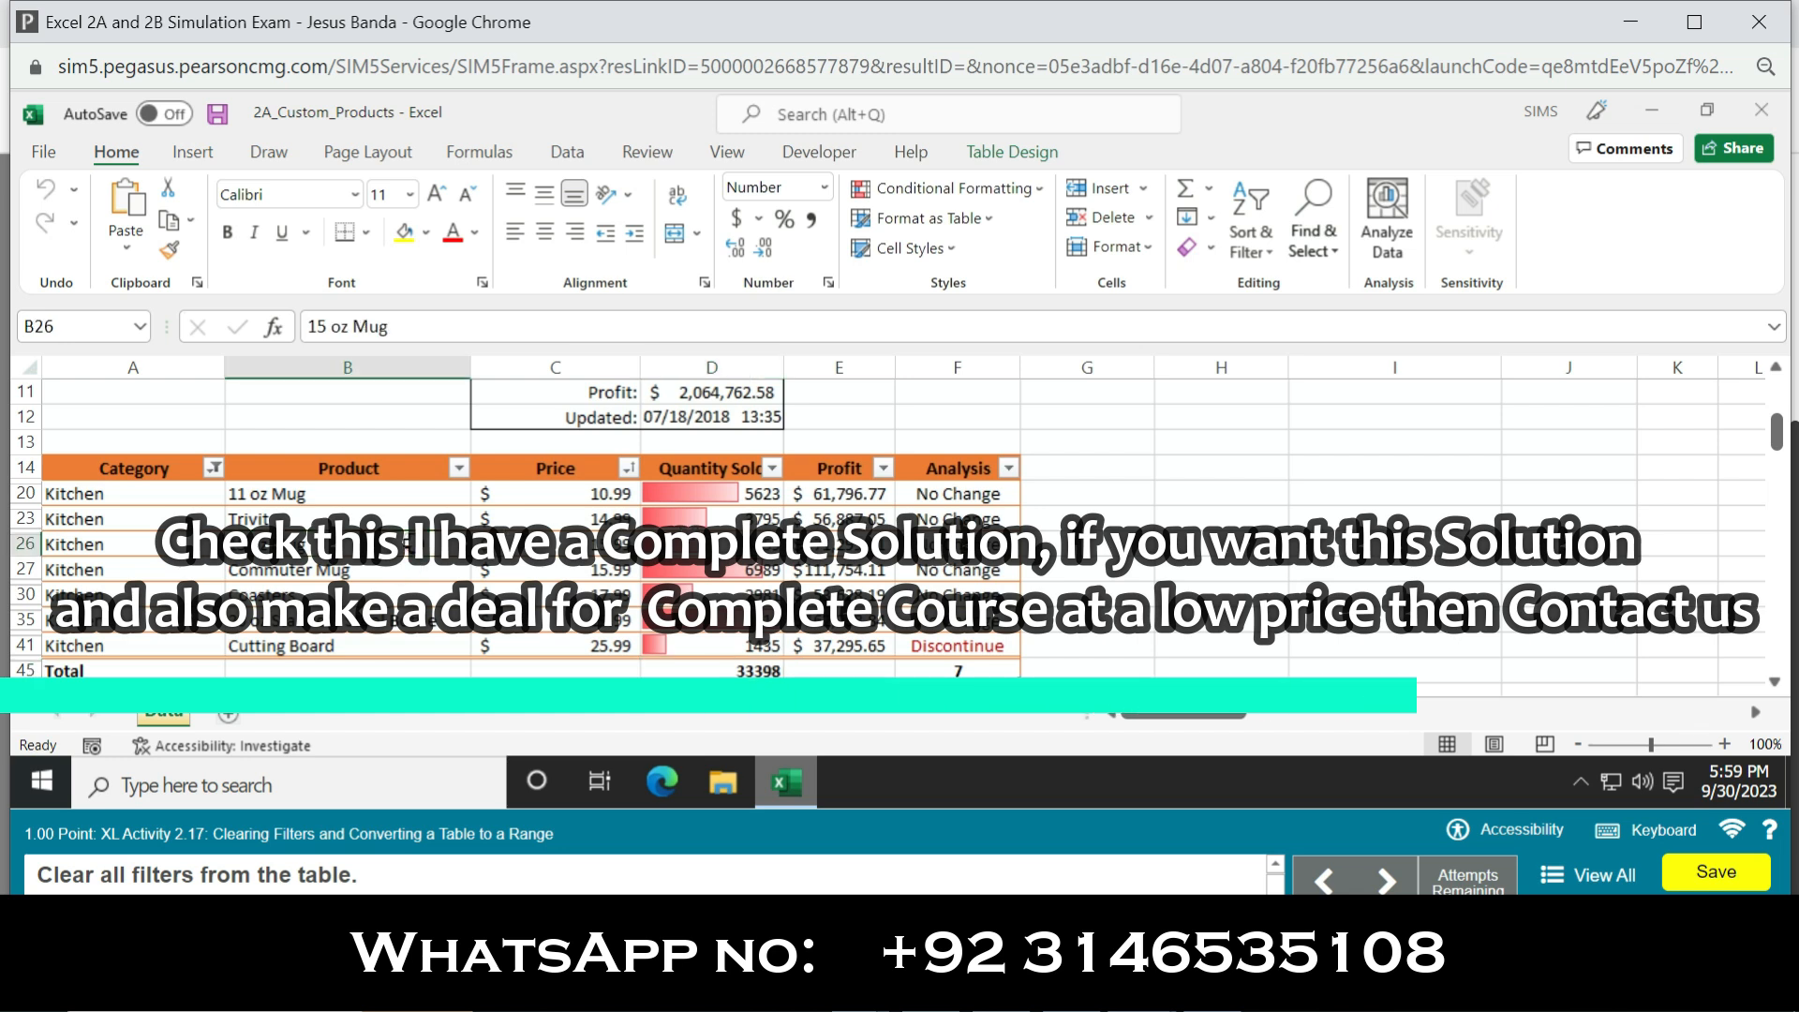
click(1252, 242)
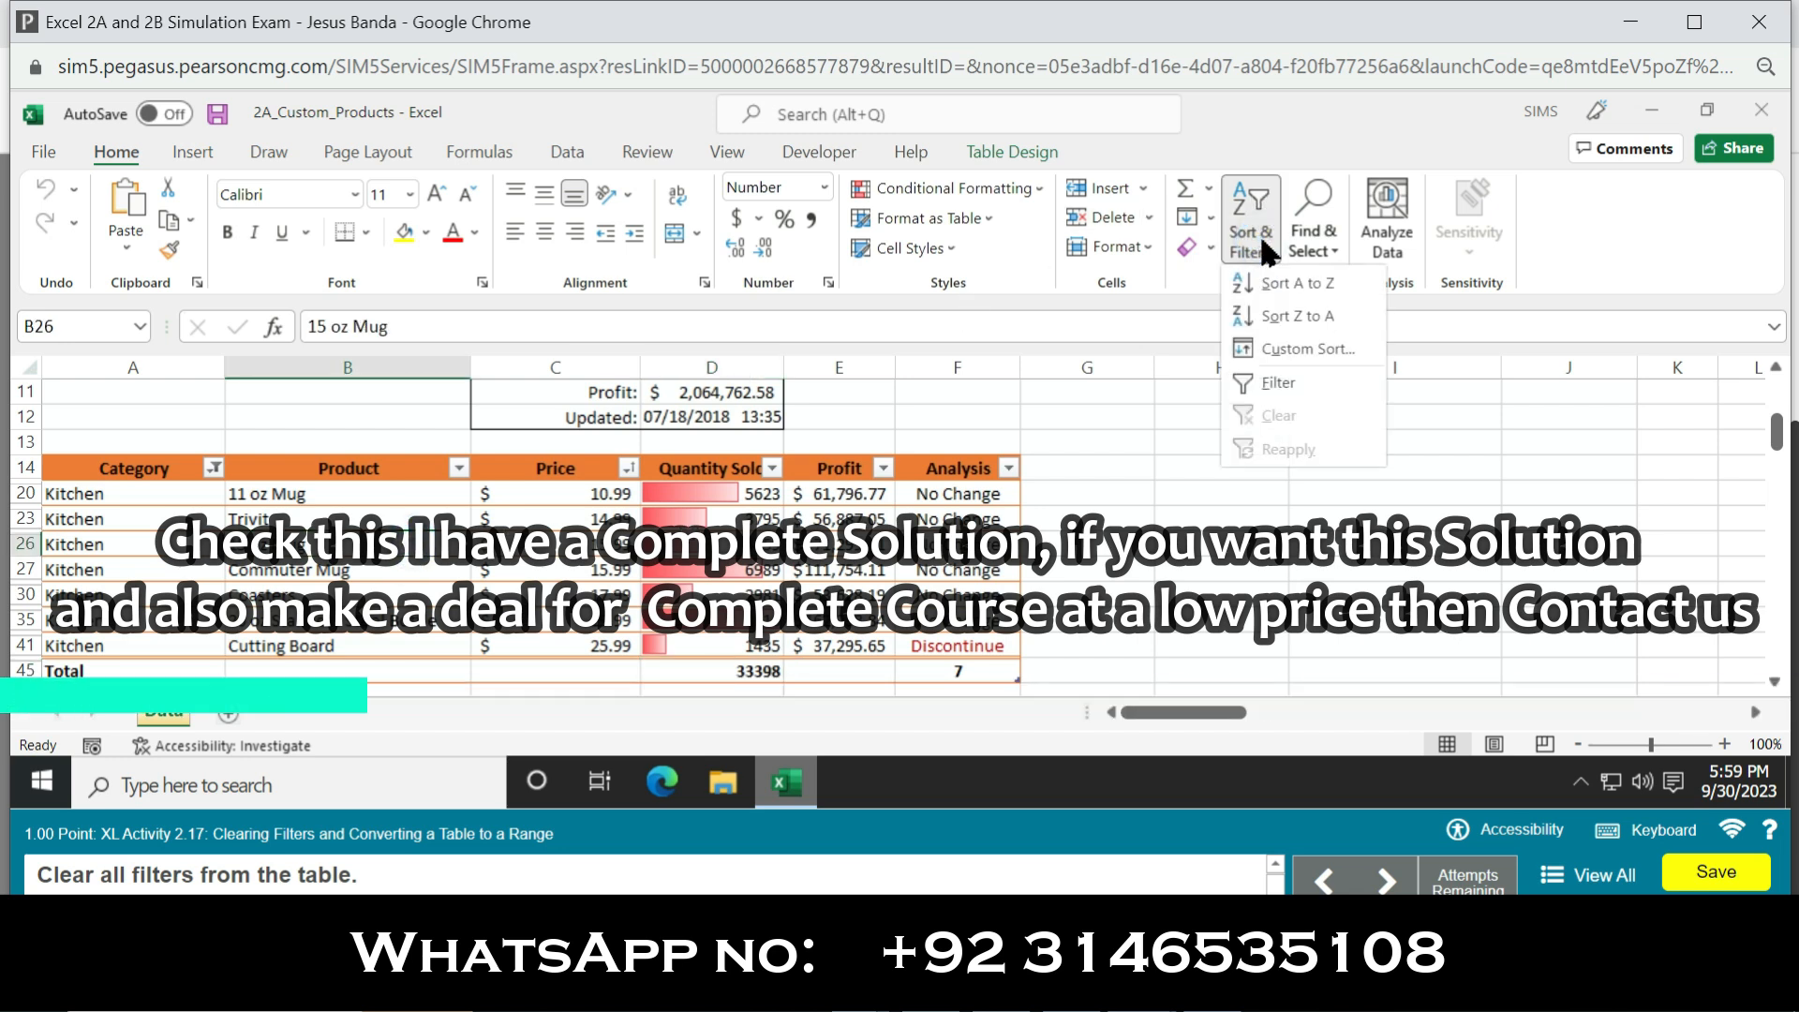
click(1324, 242)
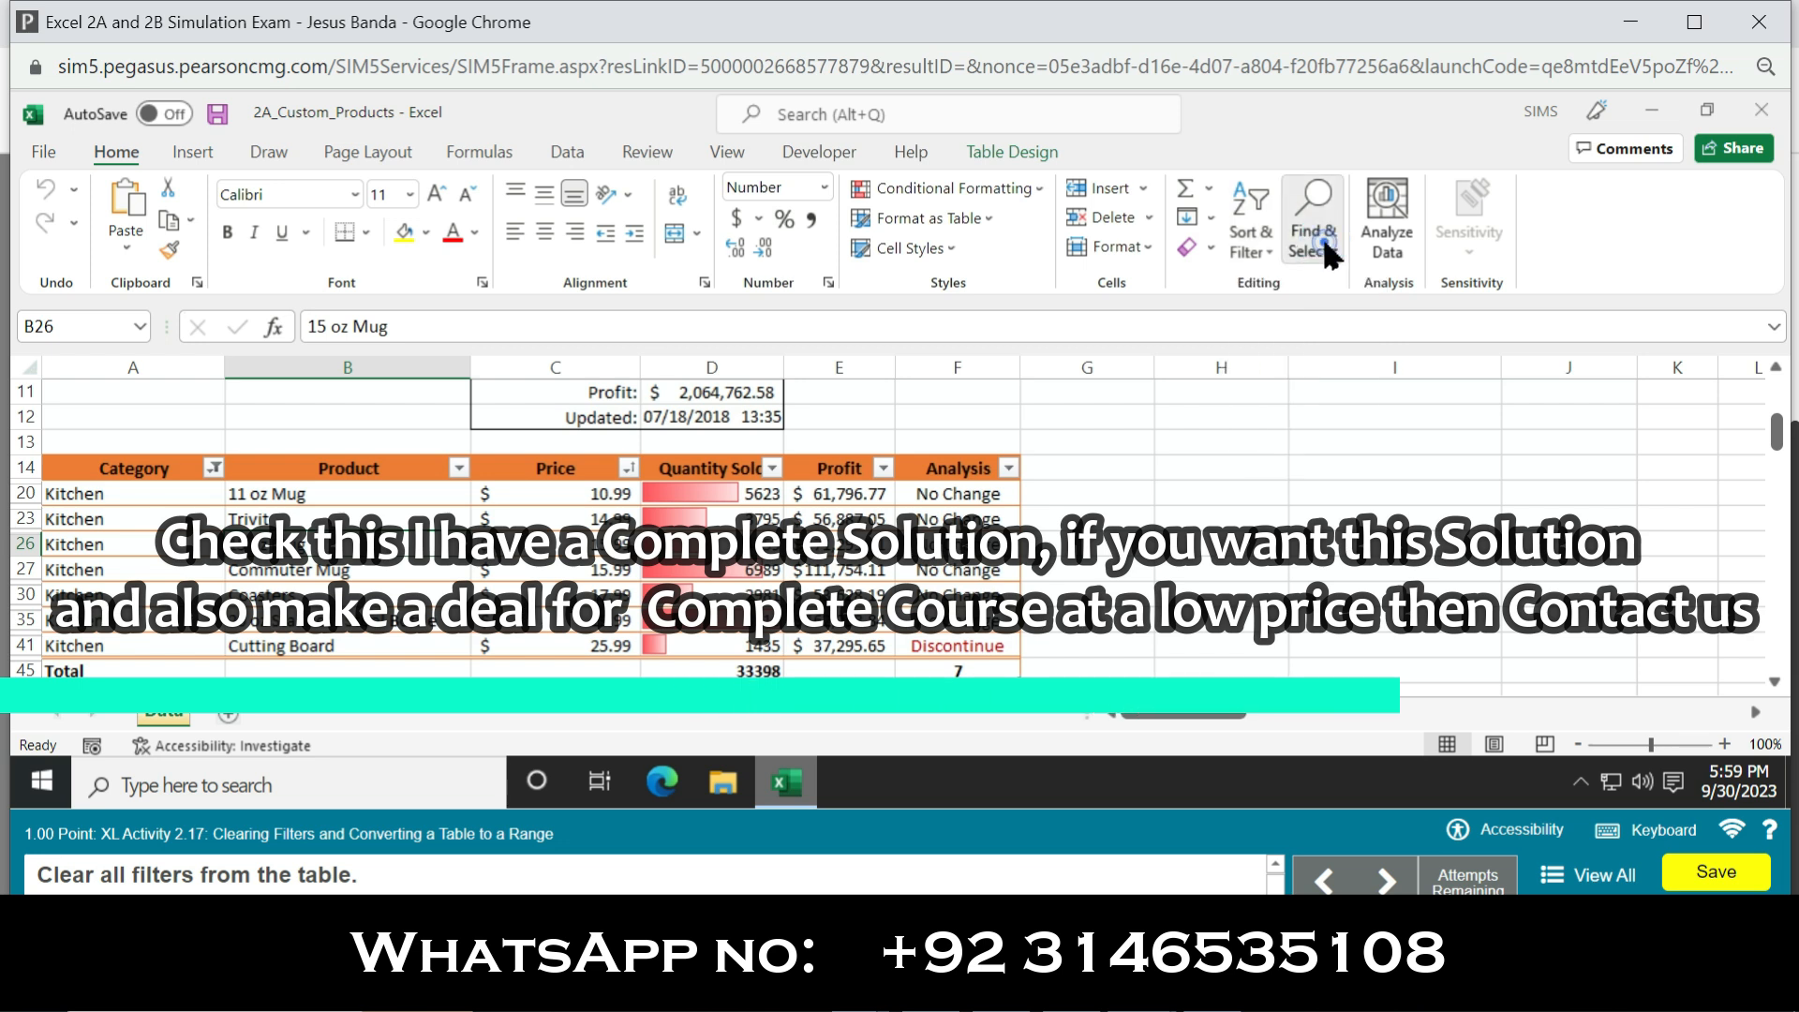
click(1326, 248)
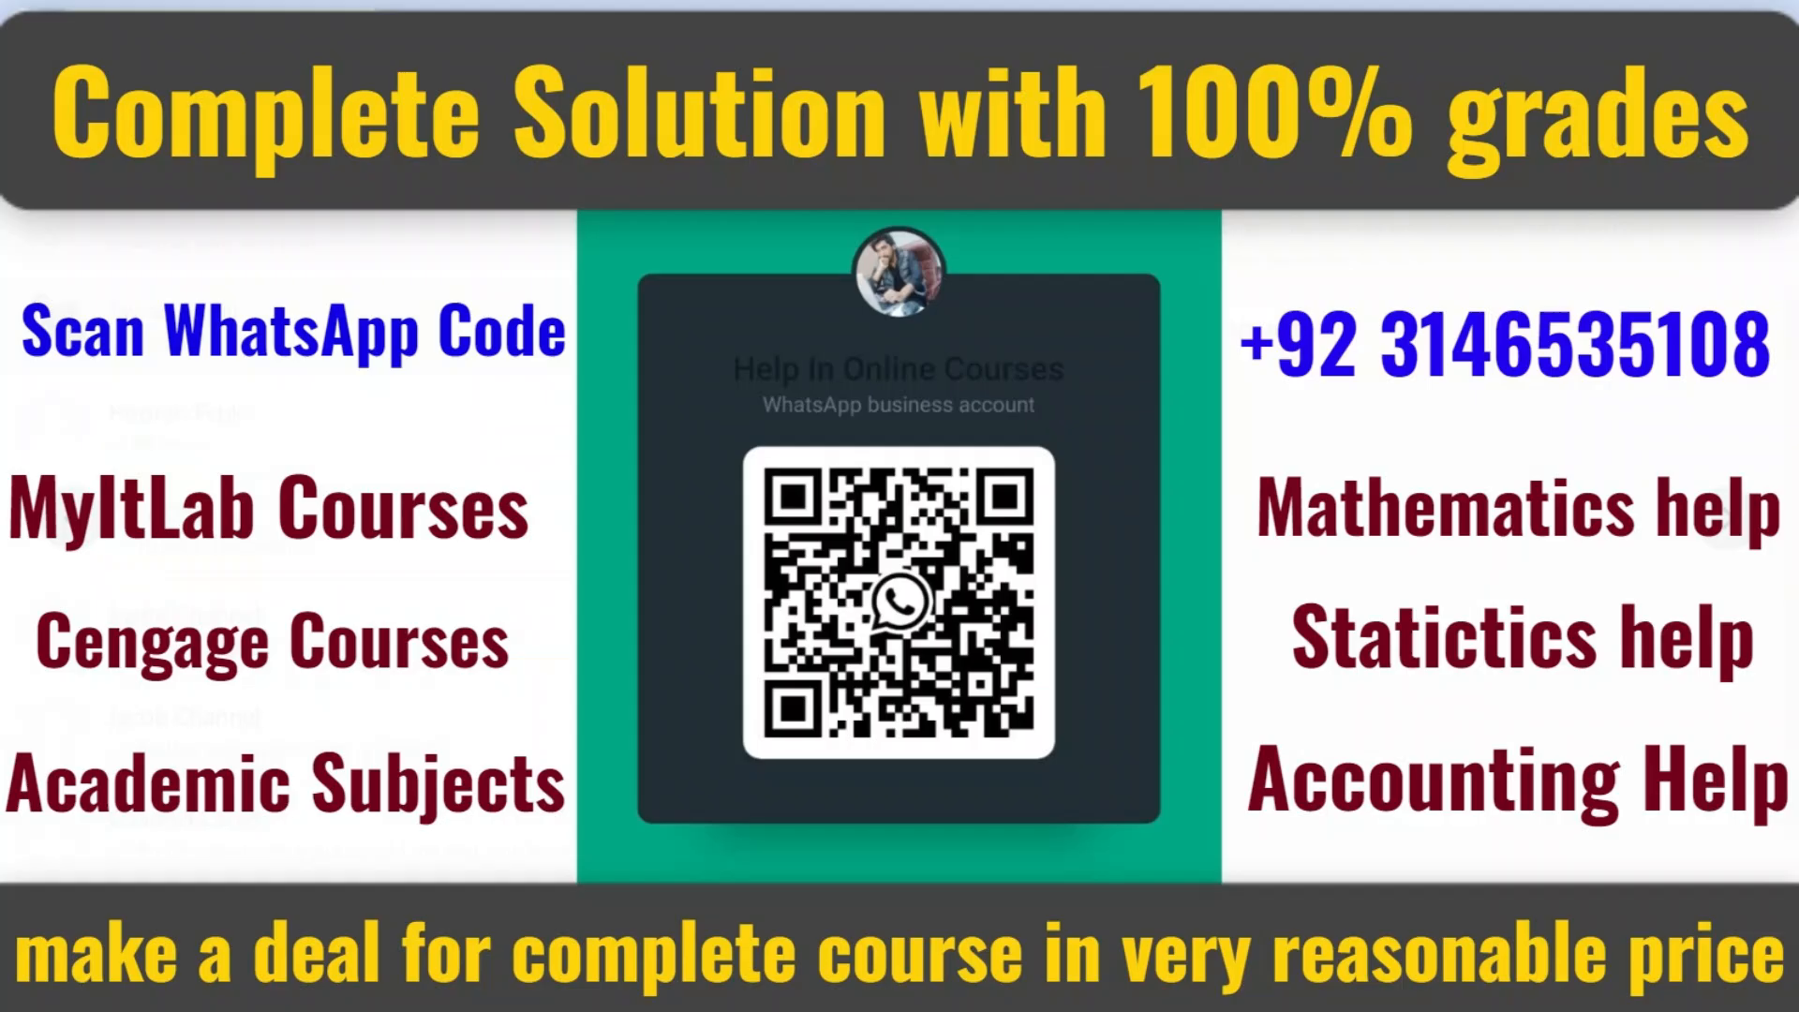